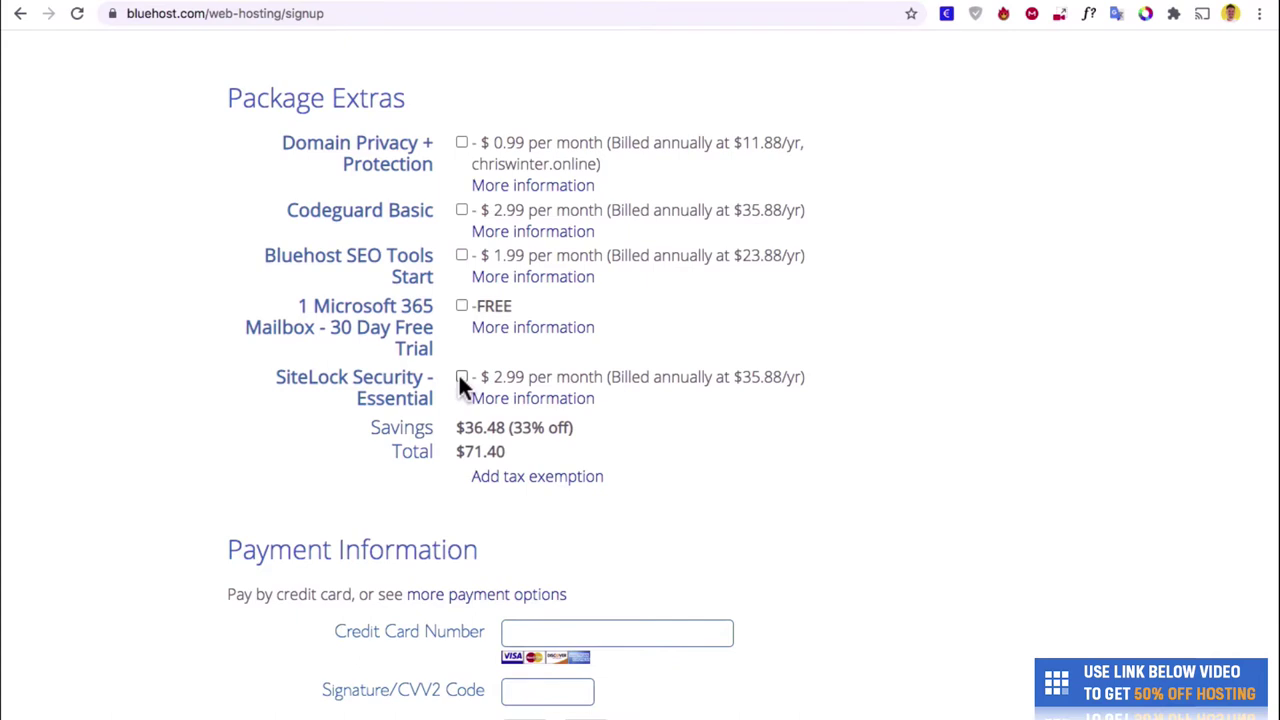
- Accept the terms of service and submit the Bluehost hosting payment
scroll(730, 350, "down", 5)
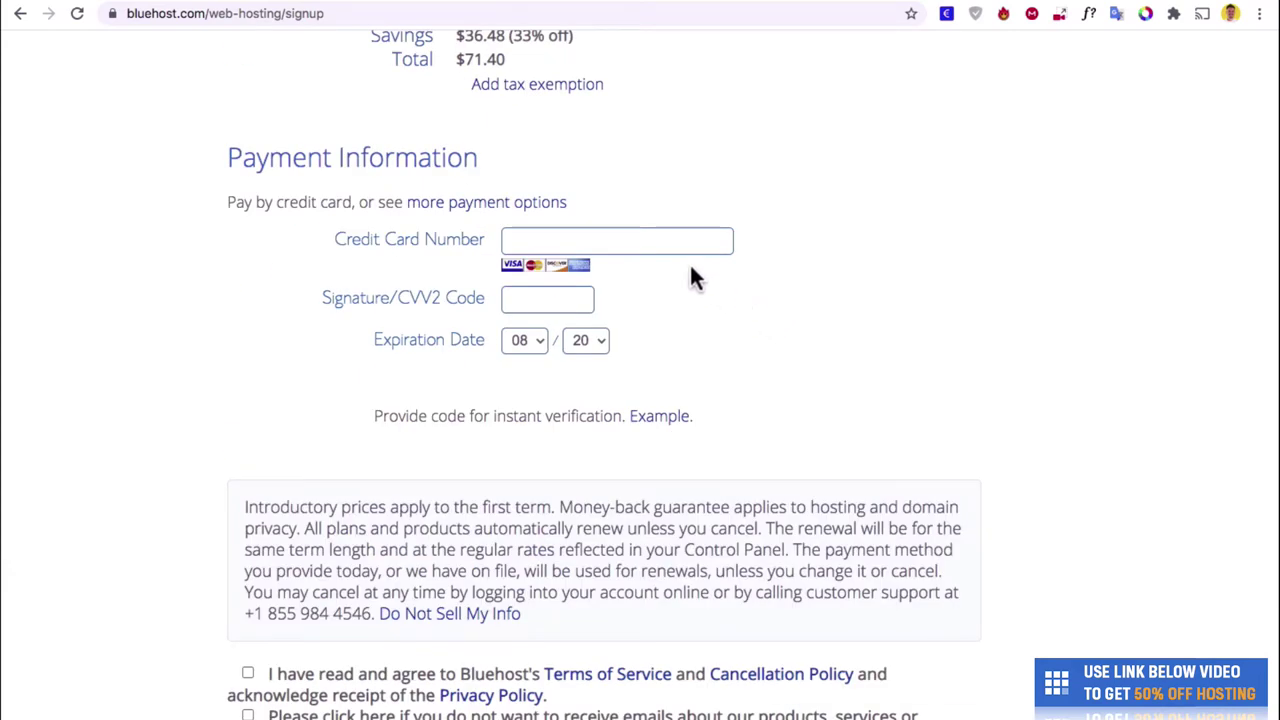
scroll(249, 458, "down", 3)
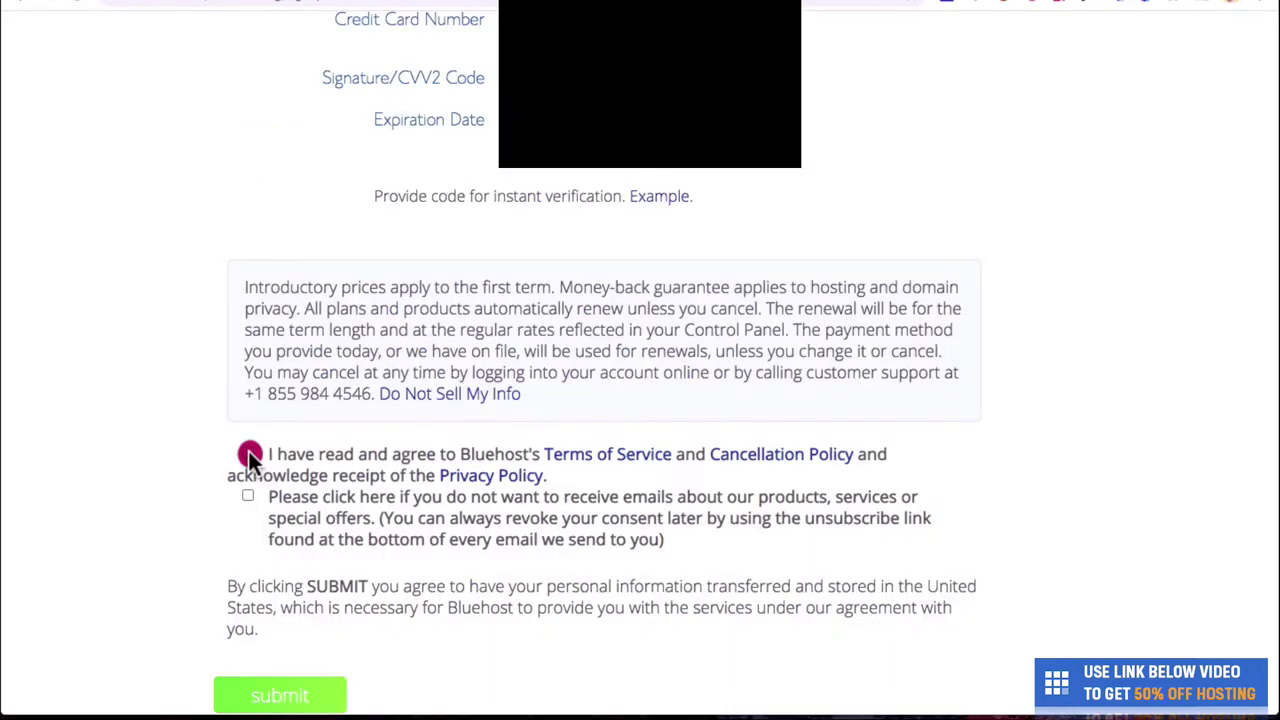
left_click(249, 455)
left_click(300, 695)
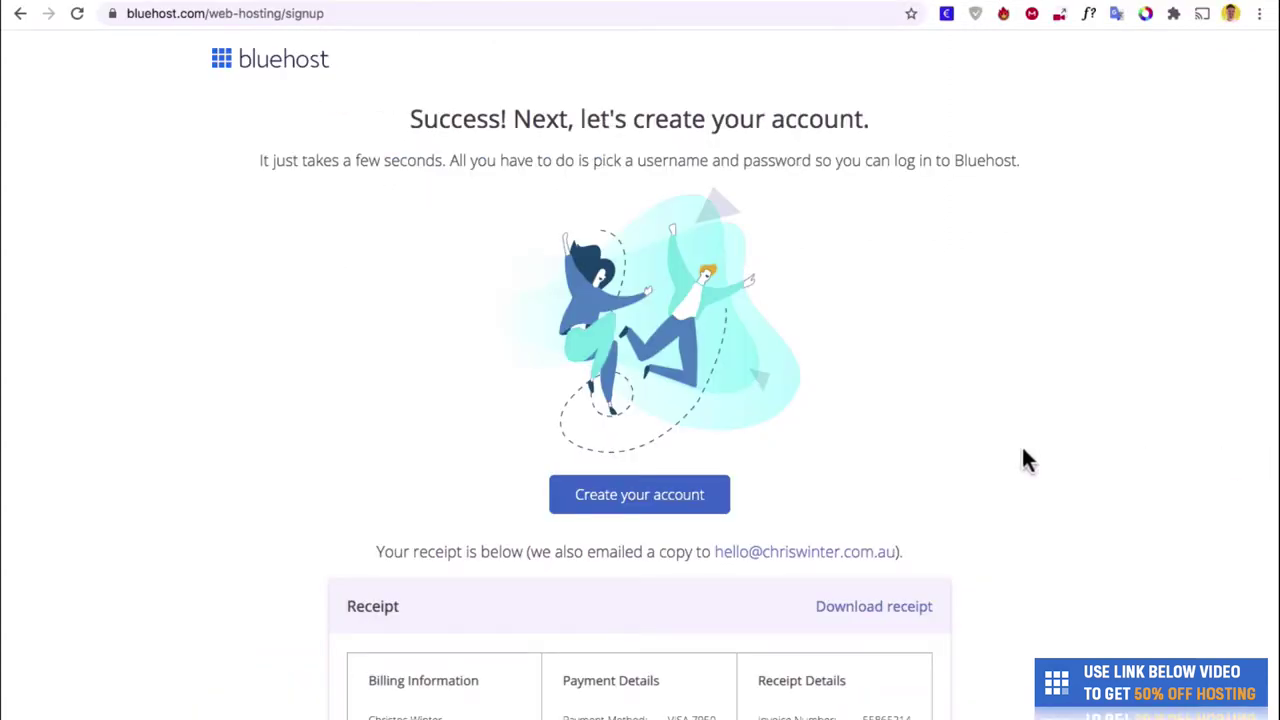
- Create the Bluehost account with a new password, agreeing to the privacy policy and terms
left_click(717, 493)
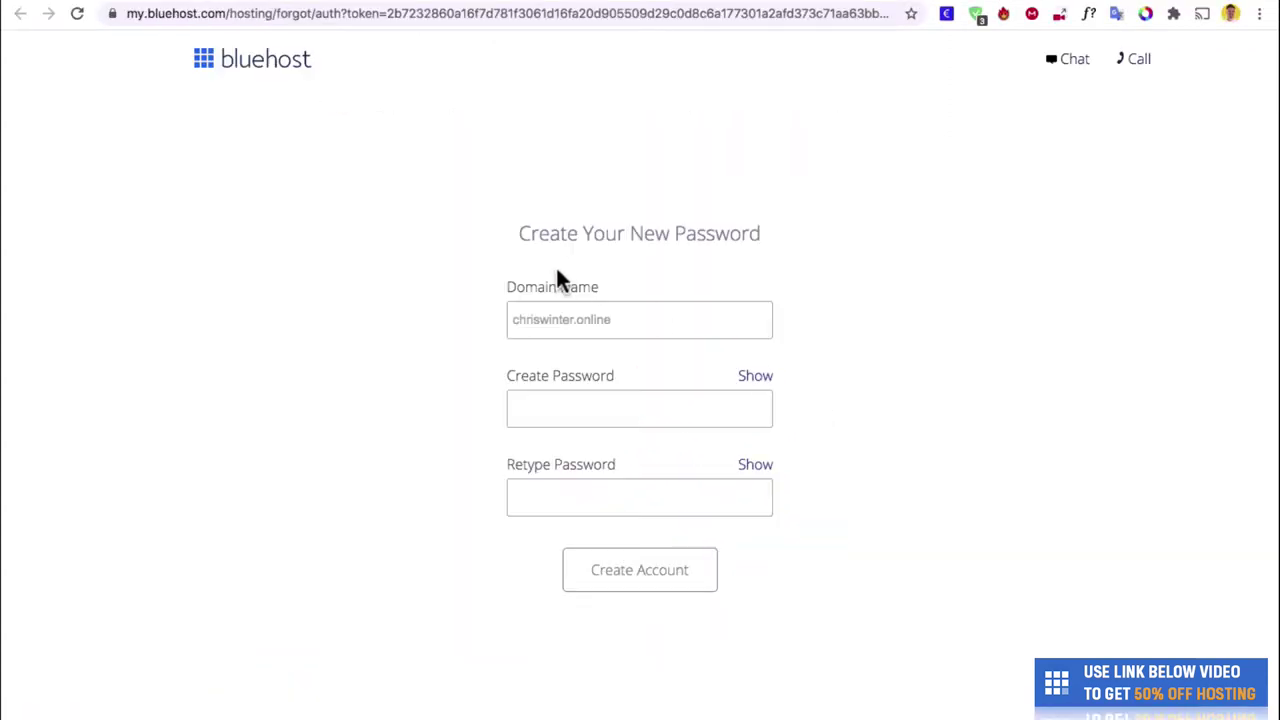
left_click(590, 388)
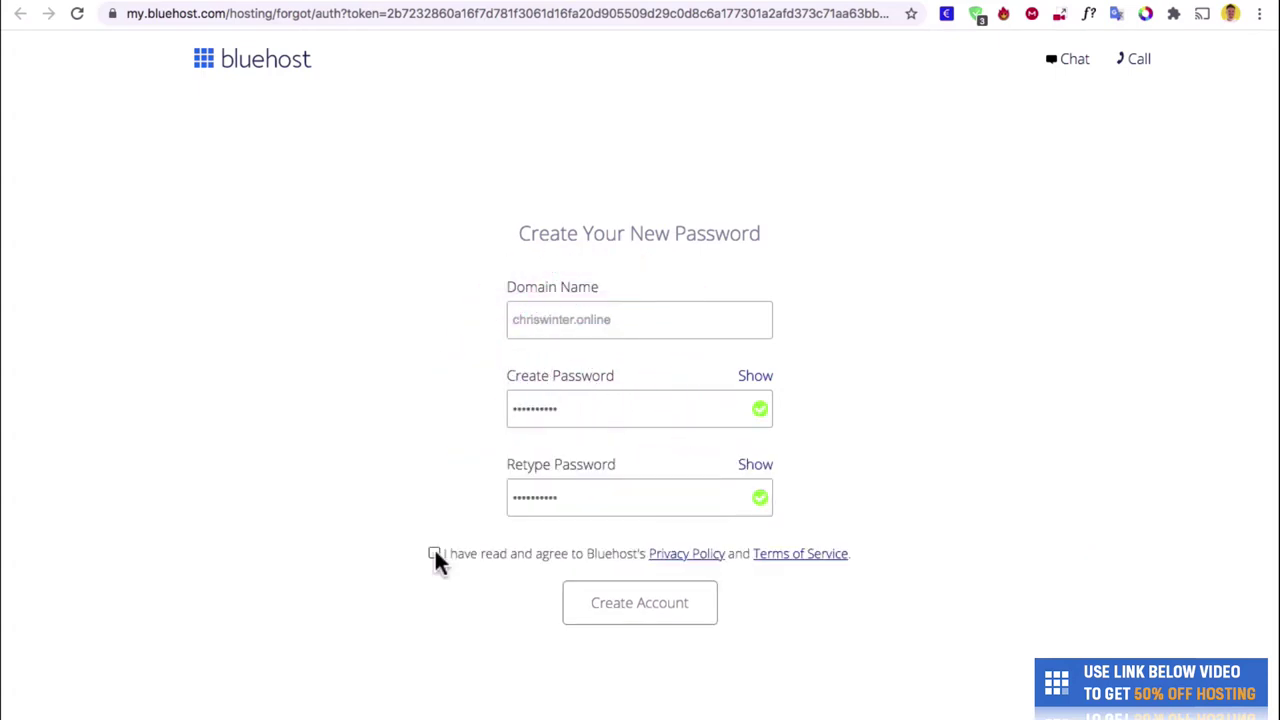
left_click(434, 553)
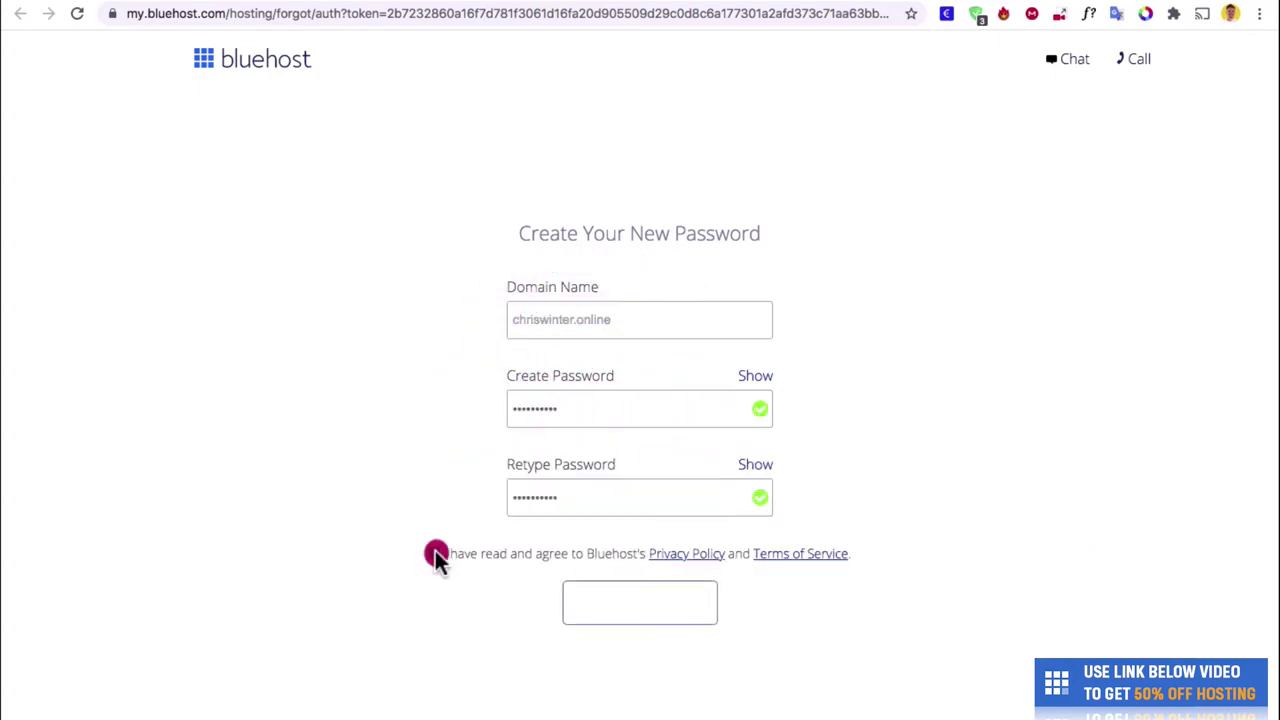
left_click(662, 611)
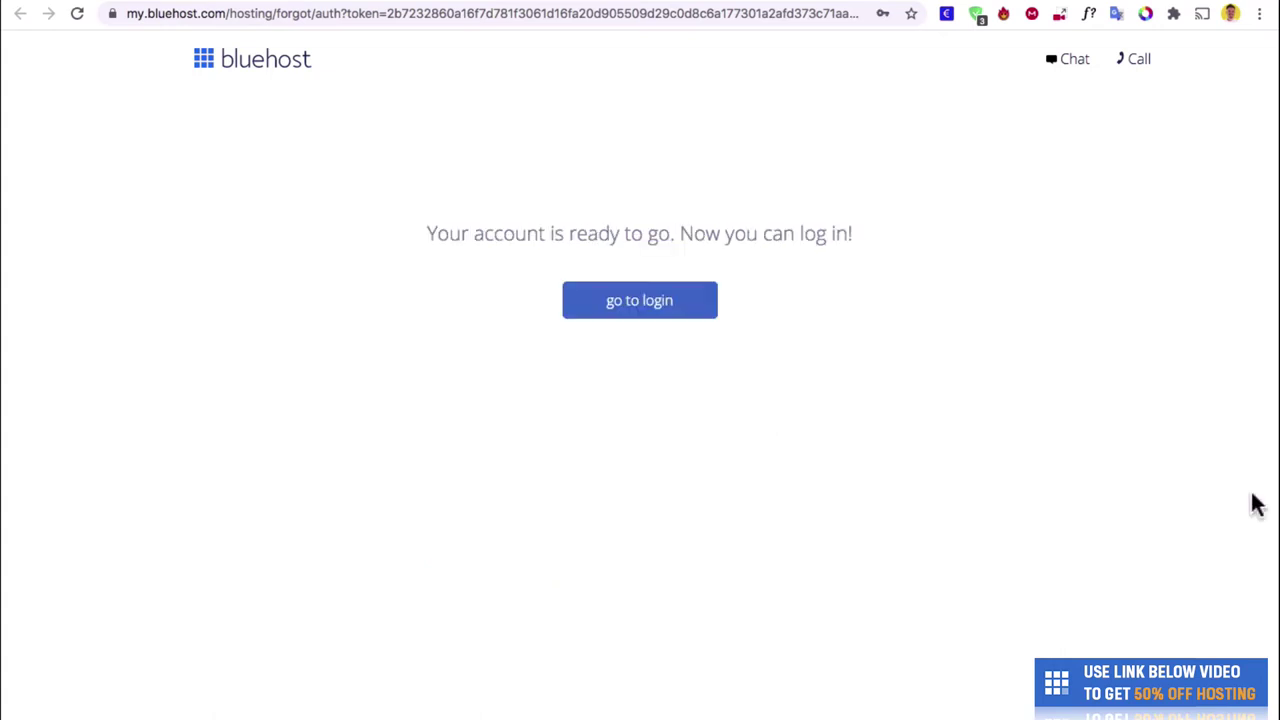
- Go to the login page and skip the site goals and extra features questions
left_click(690, 318)
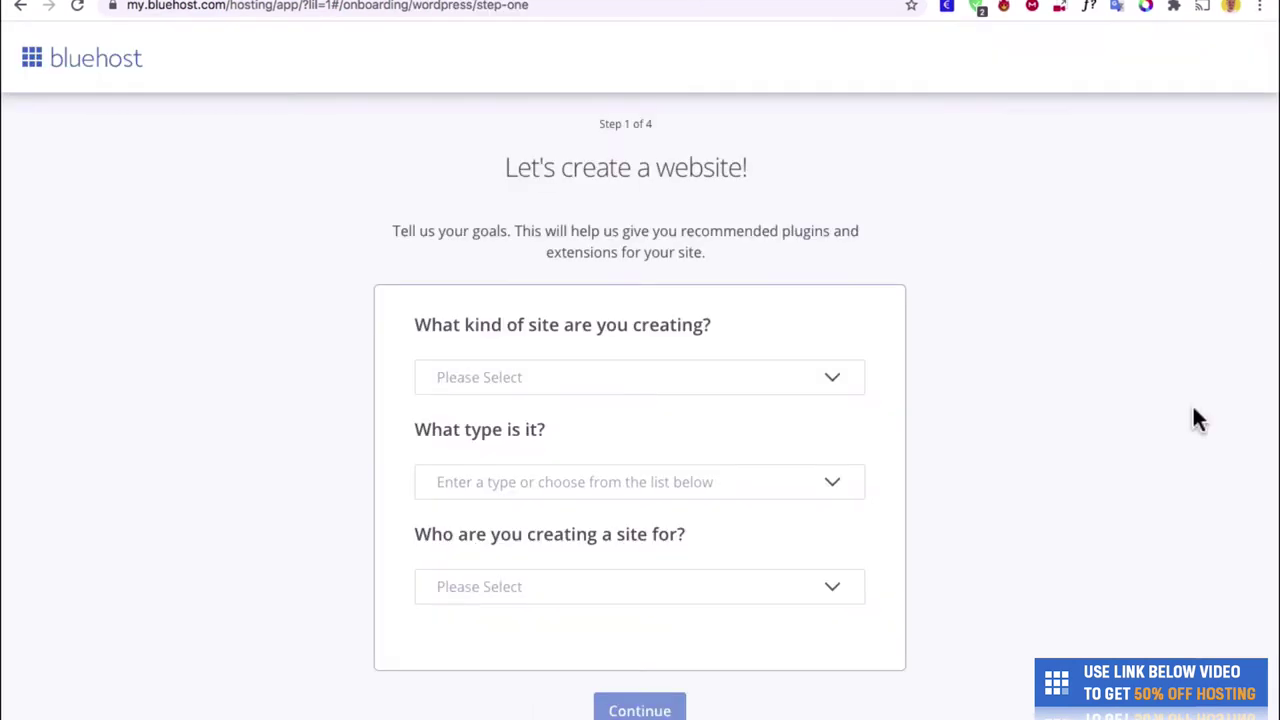
scroll(1193, 410, "down", 1)
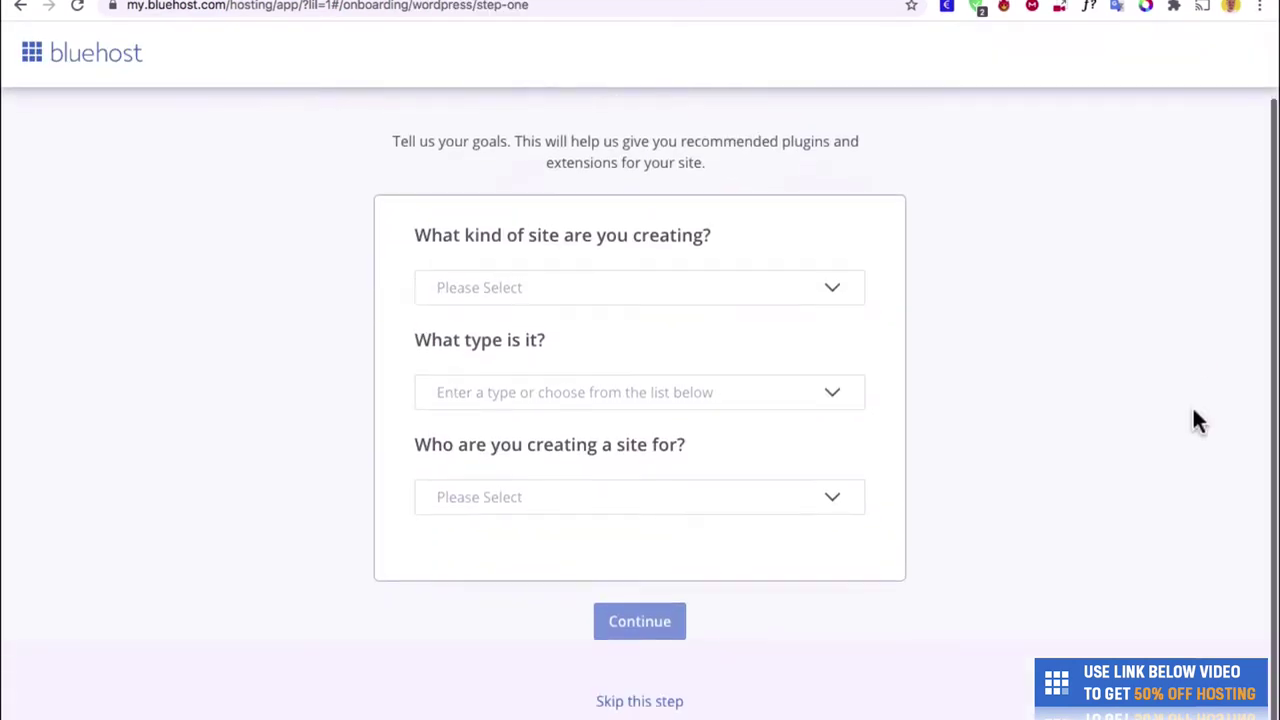
left_click(657, 707)
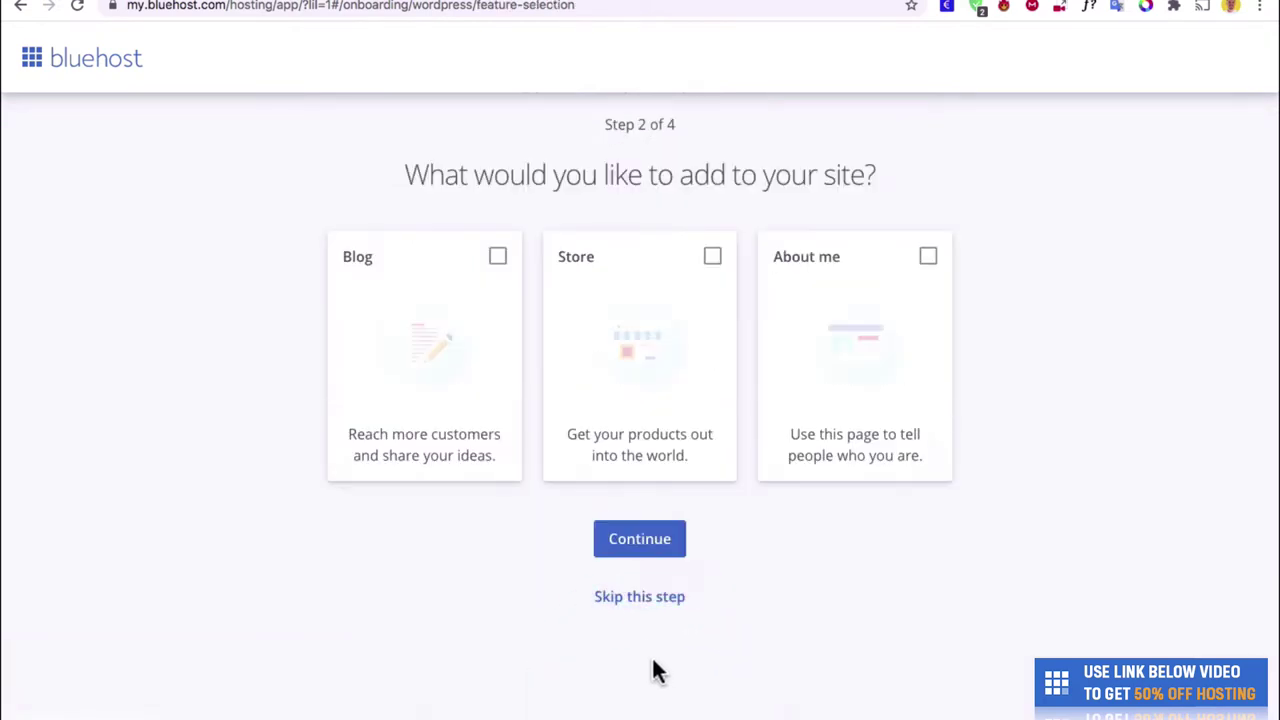
left_click(640, 604)
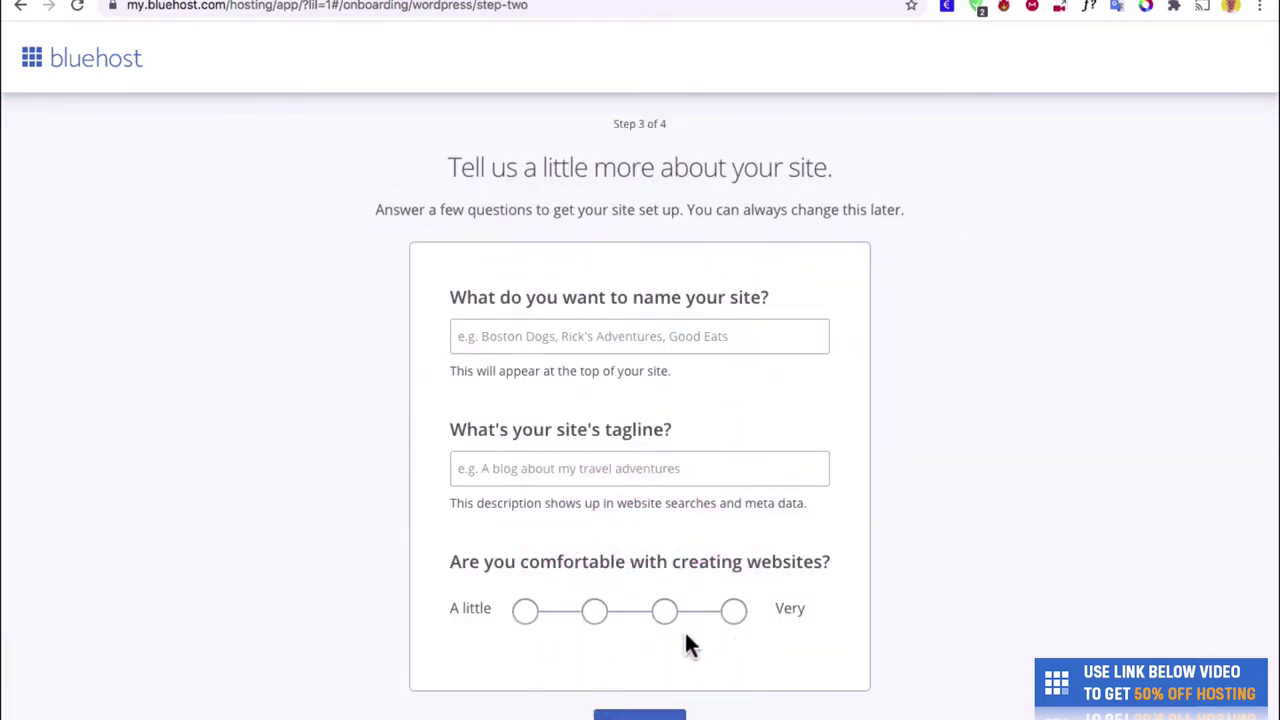
scroll(685, 640, "down", 1)
scroll(685, 645, "up", 1)
- Enter the site name and tagline 'My website', rate comfort three of four, and continue
left_click(790, 335)
type("Chris Winter'")
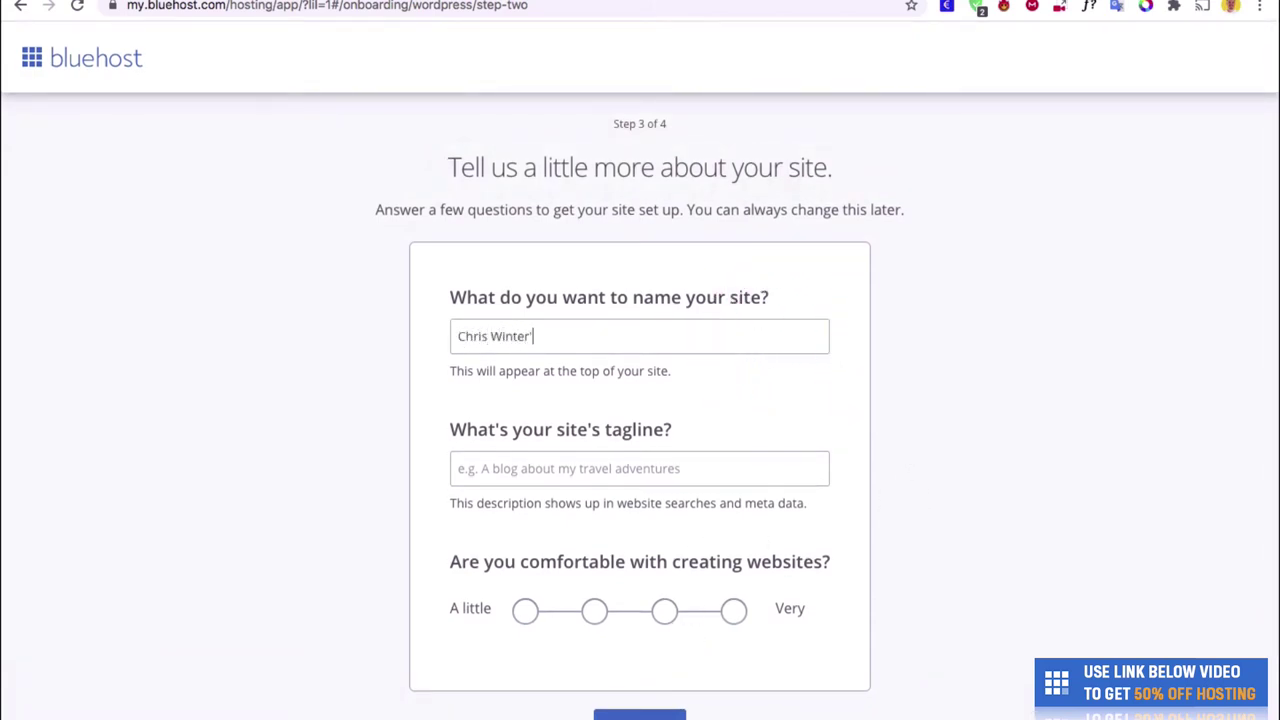
type("s Website")
left_click(460, 468)
left_click(736, 448)
type("My website")
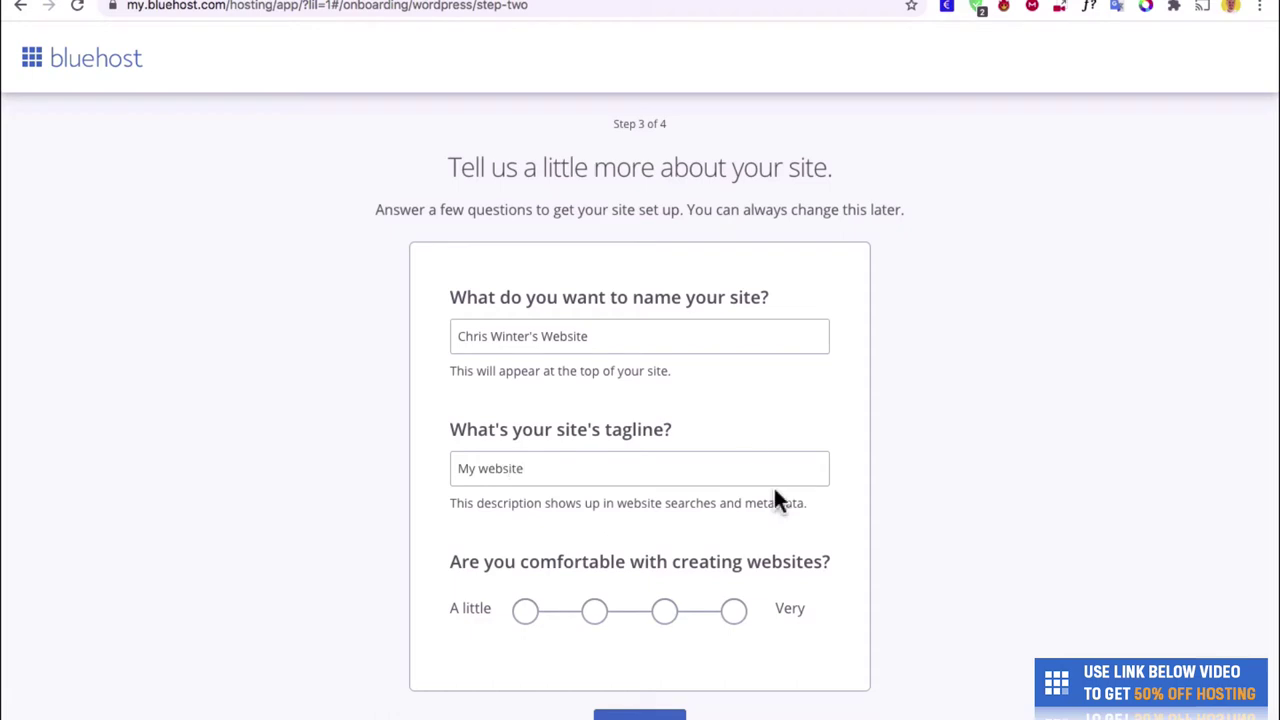
scroll(760, 510, "down", 1)
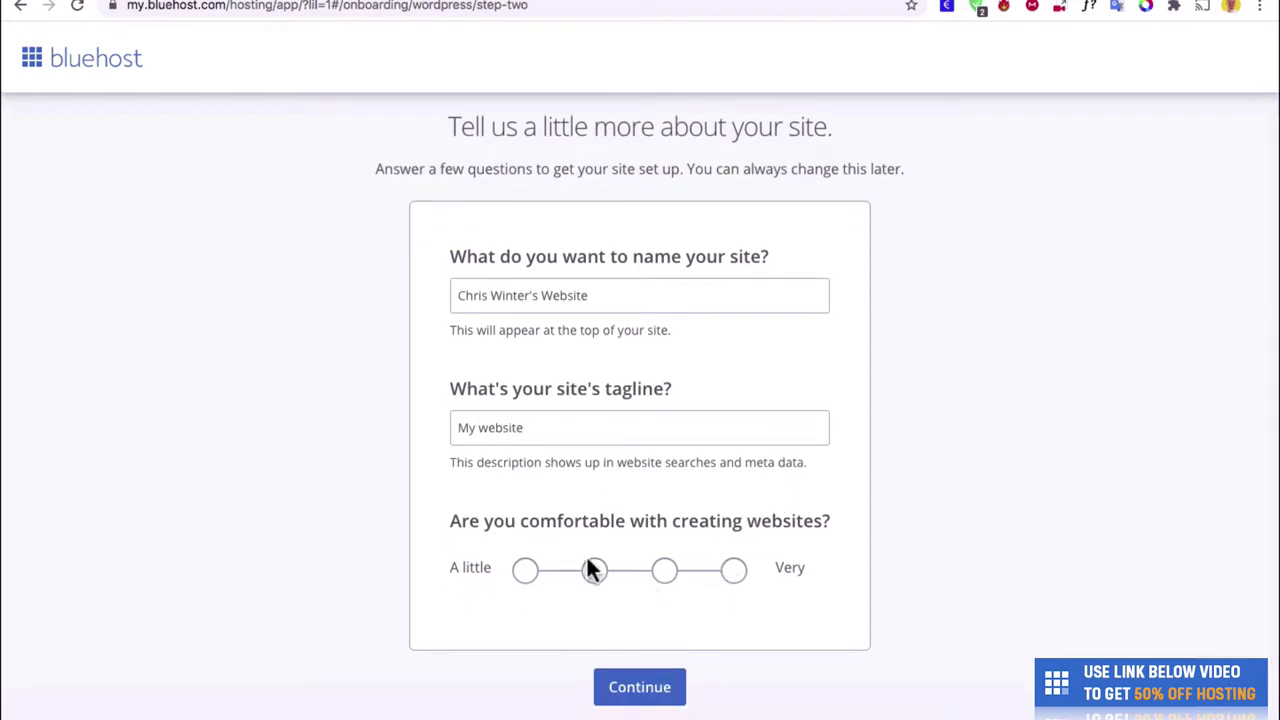
left_click(664, 572)
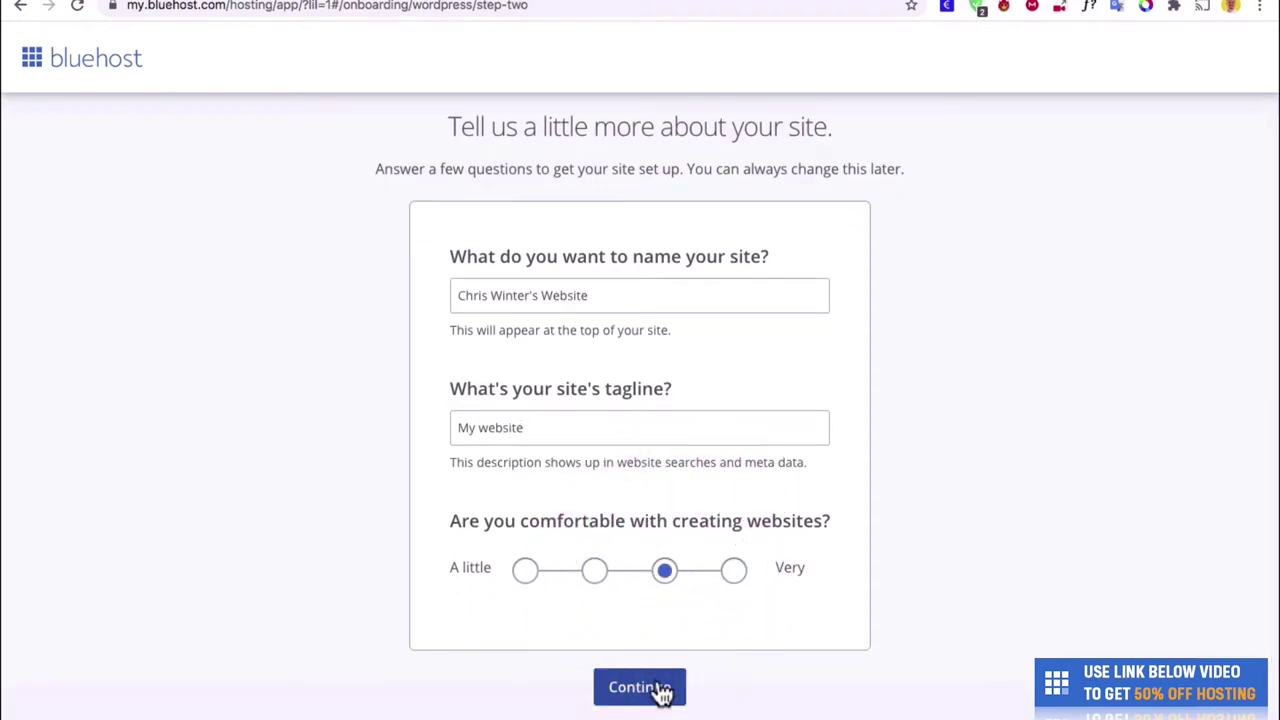
left_click(640, 687)
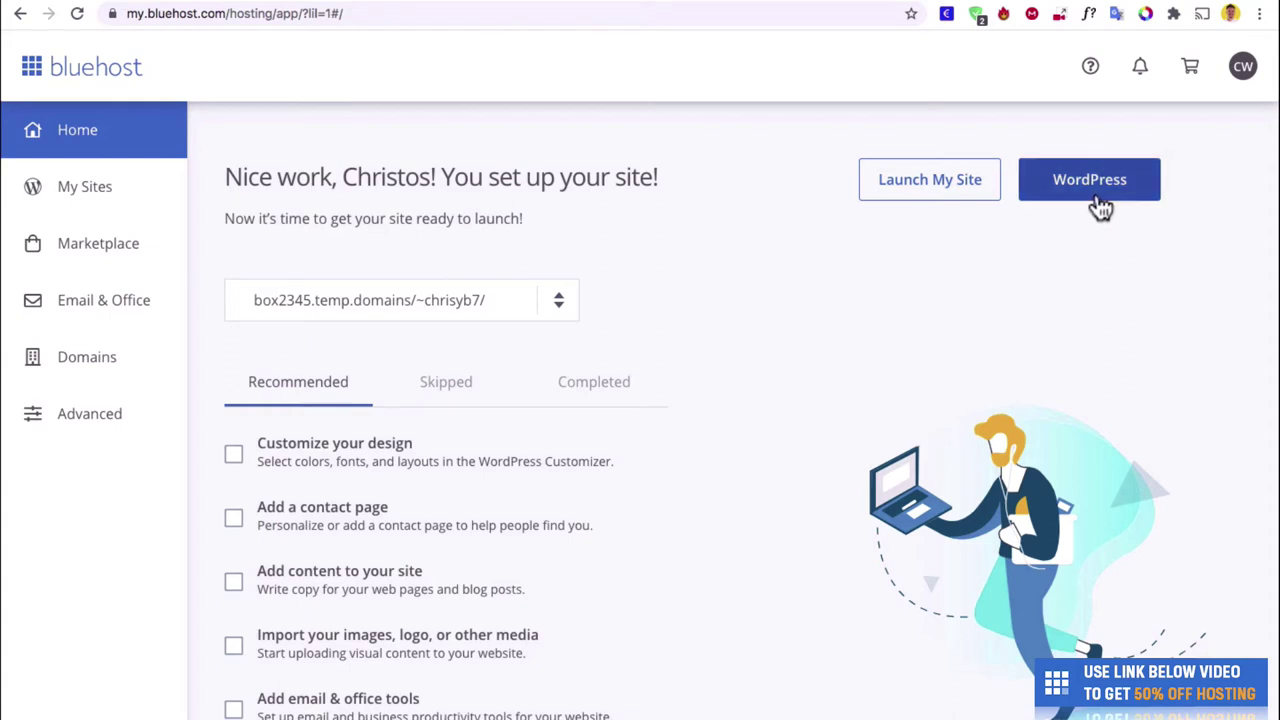
- Open the WordPress admin Dashboard using the WordPress button on the Bluehost home page
left_click(1100, 200)
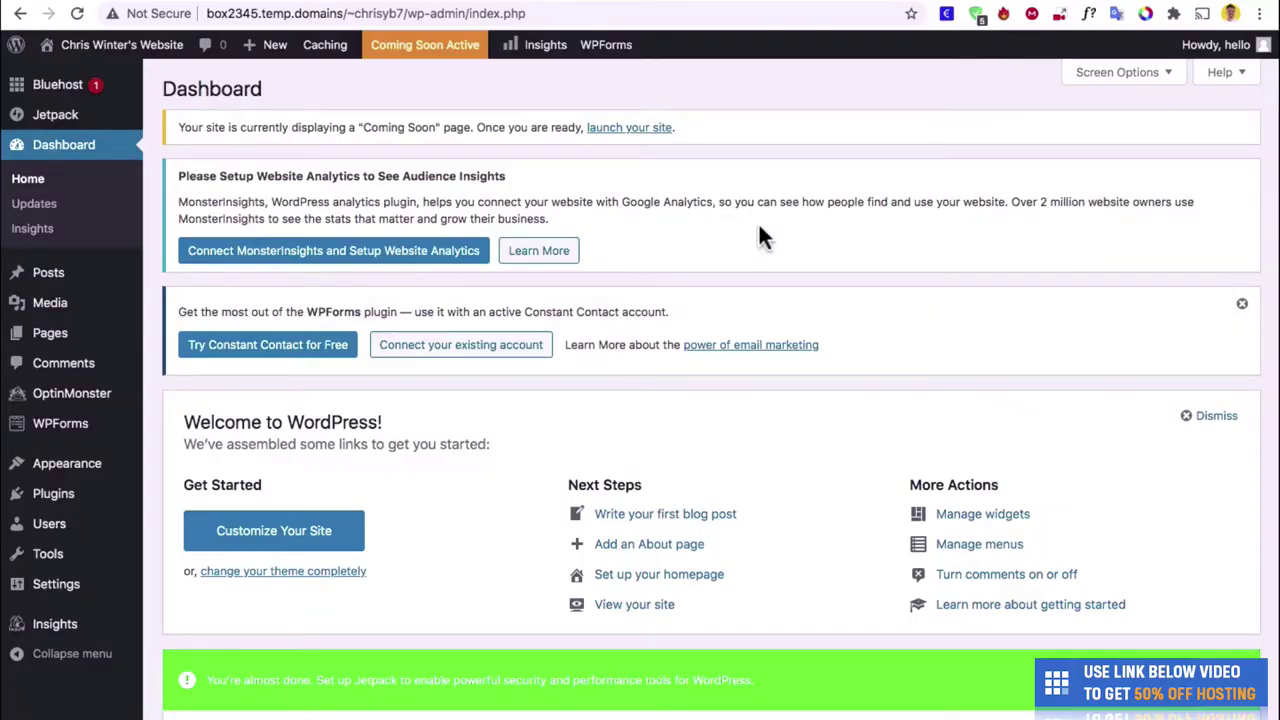
scroll(760, 236, "down", 2)
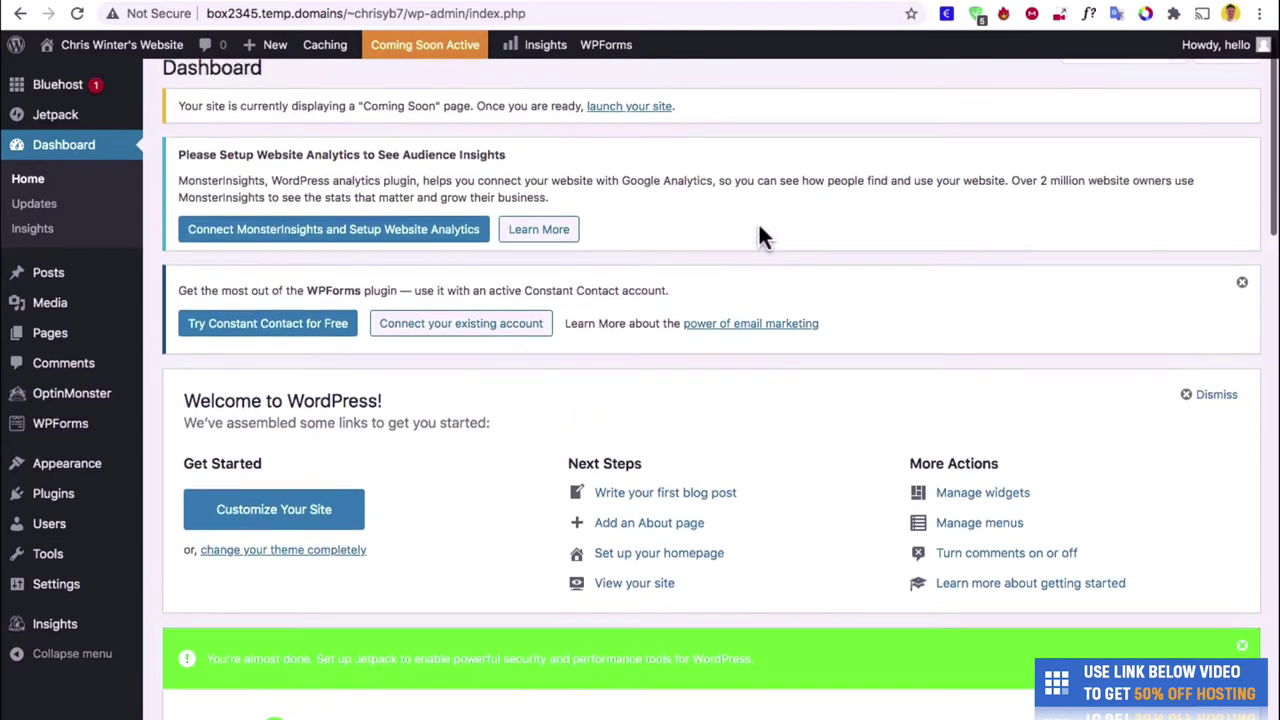
scroll(758, 236, "up", 2)
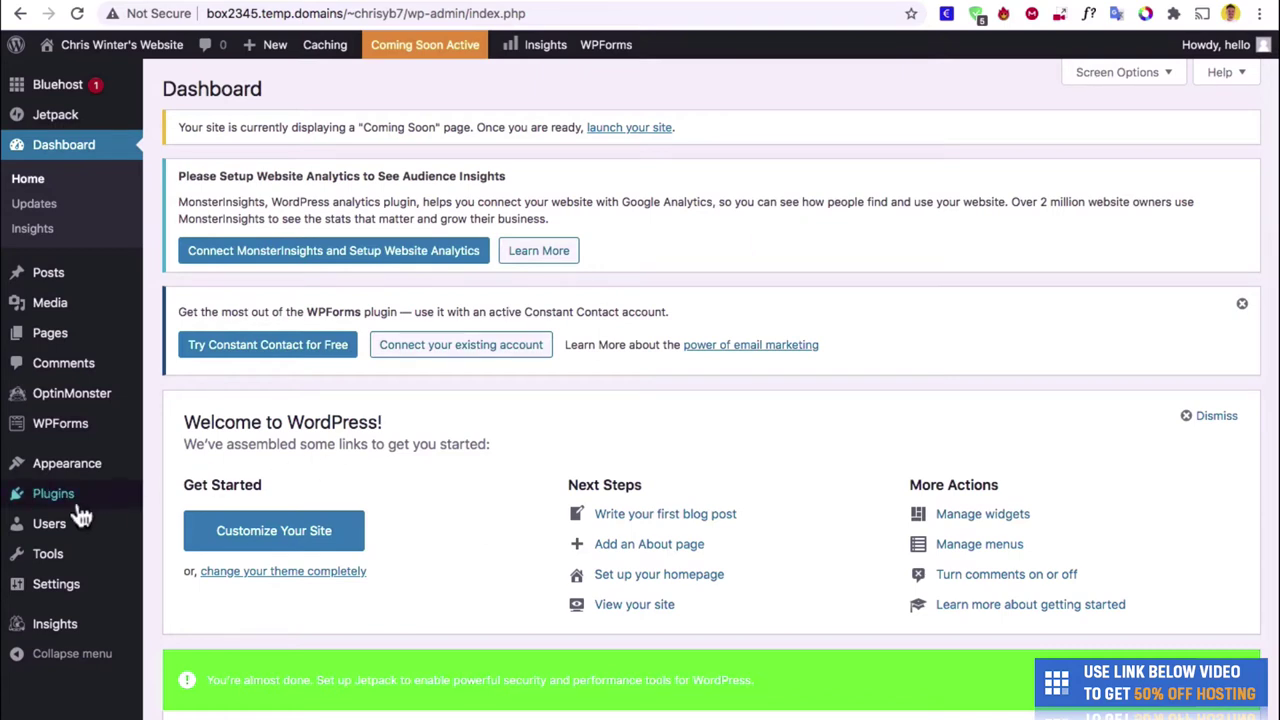
- Deactivate all five preinstalled plugins with the Deactivate bulk action
mouse_move(65, 512)
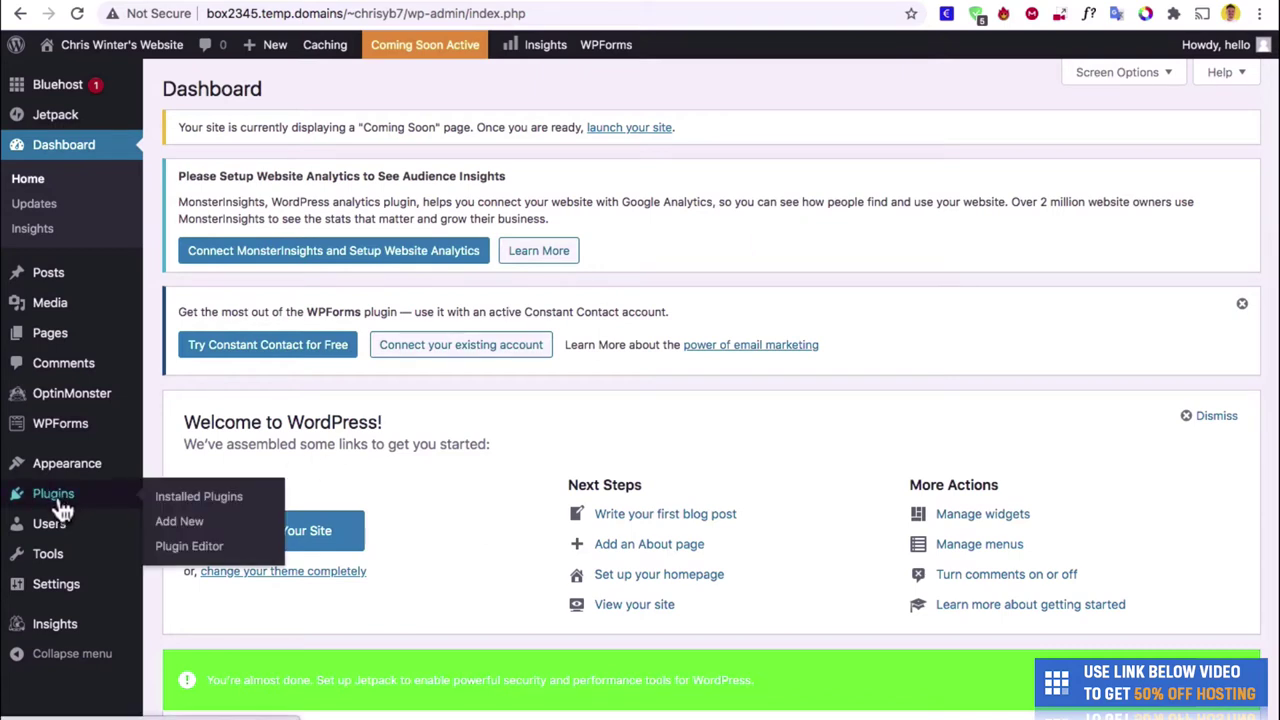
left_click(61, 503)
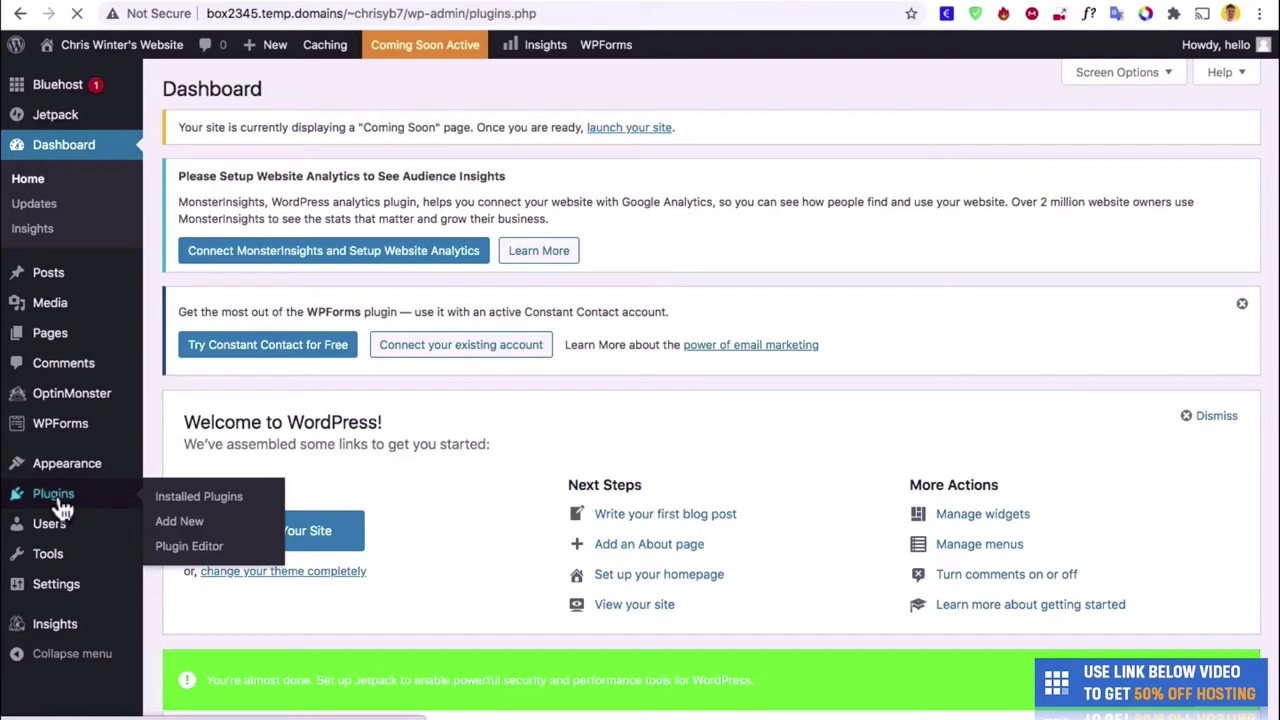
scroll(237, 524, "down", 7)
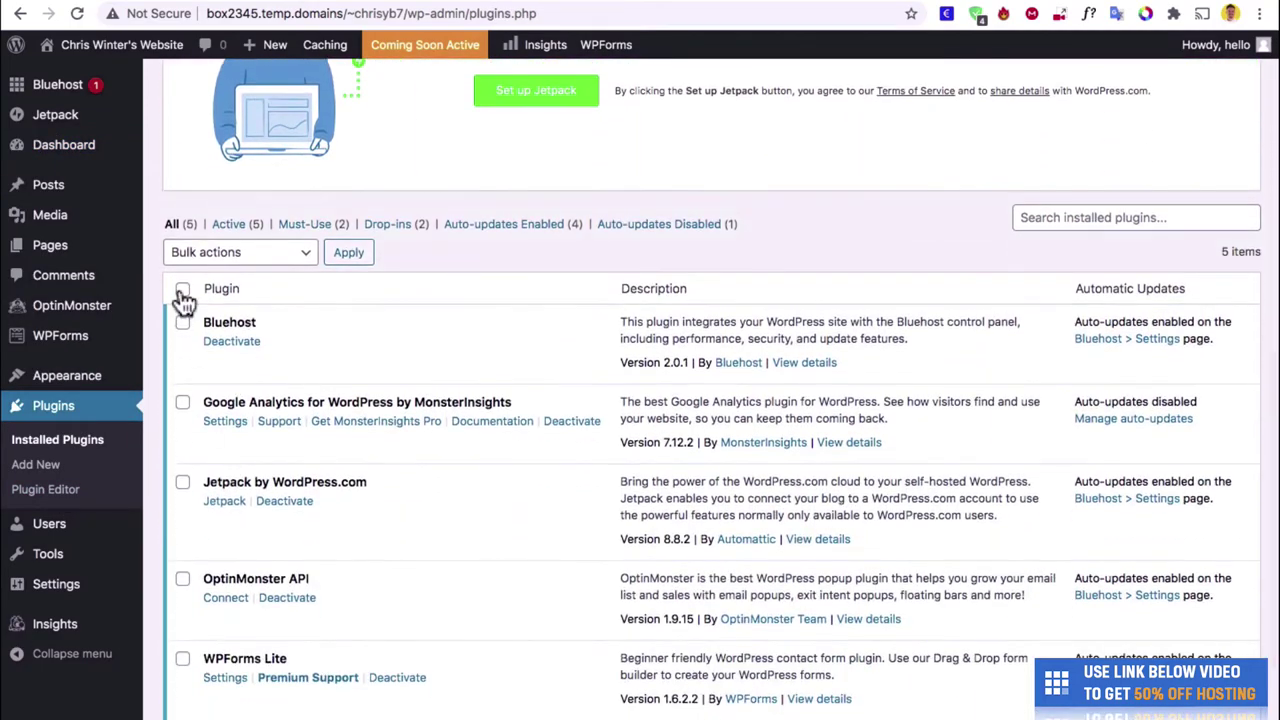
left_click(183, 291)
left_click(231, 253)
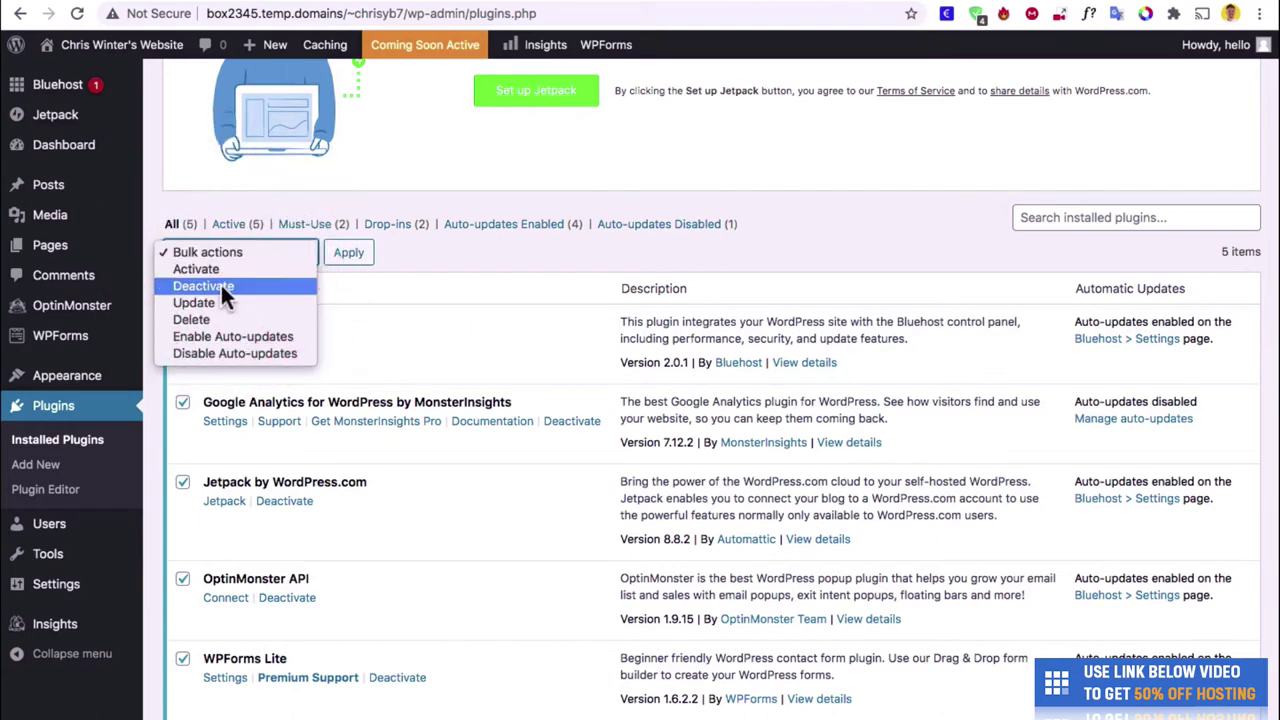
left_click(223, 287)
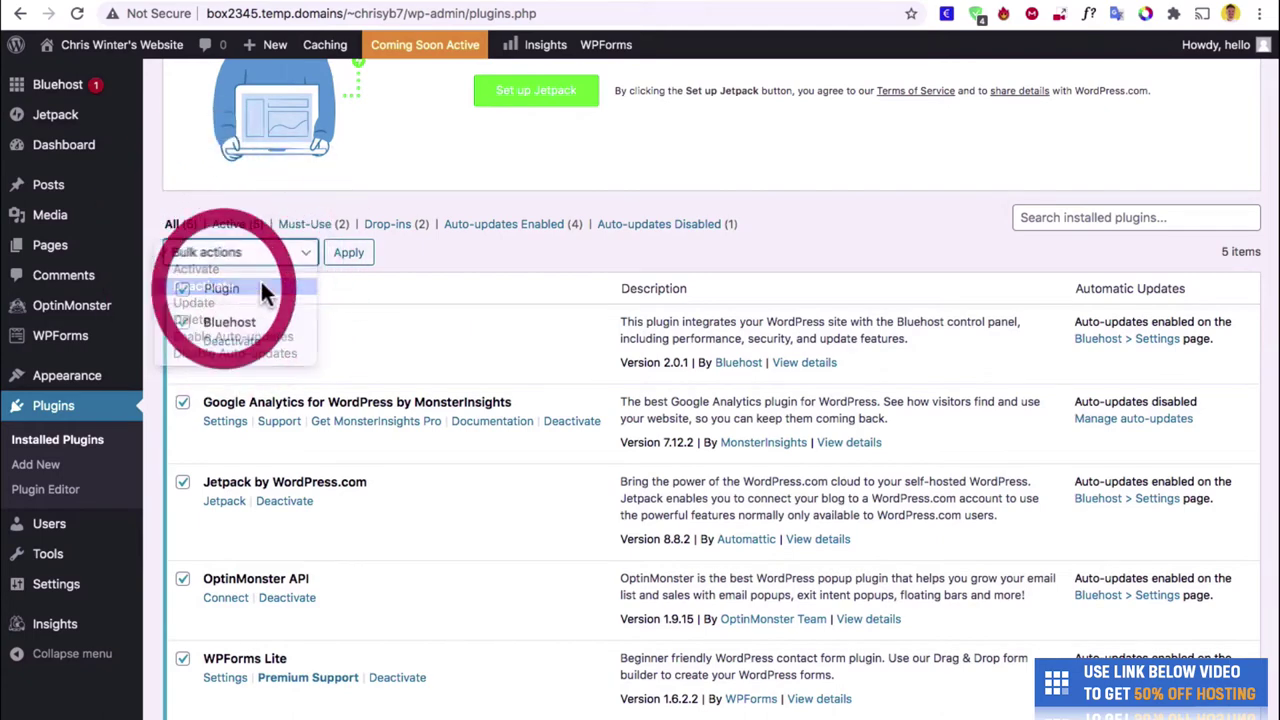
left_click(349, 256)
- Delete all the deactivated plugins and their data
left_click(183, 245)
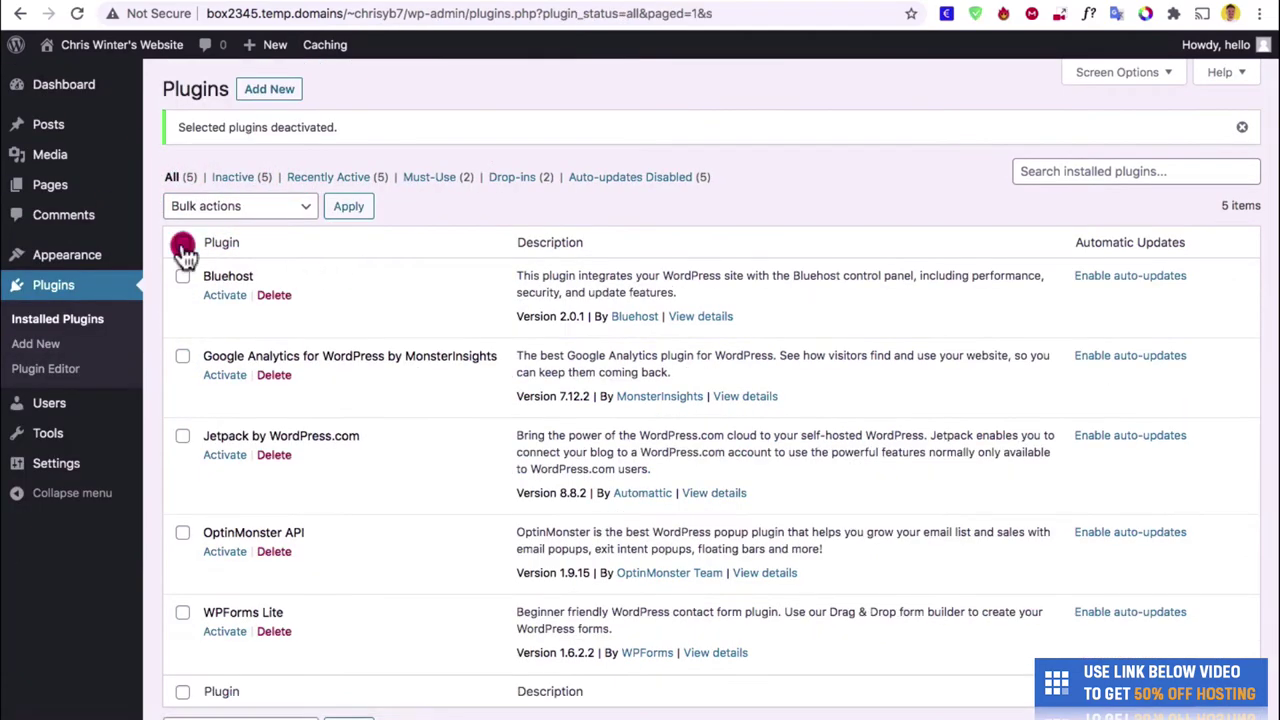
left_click(238, 209)
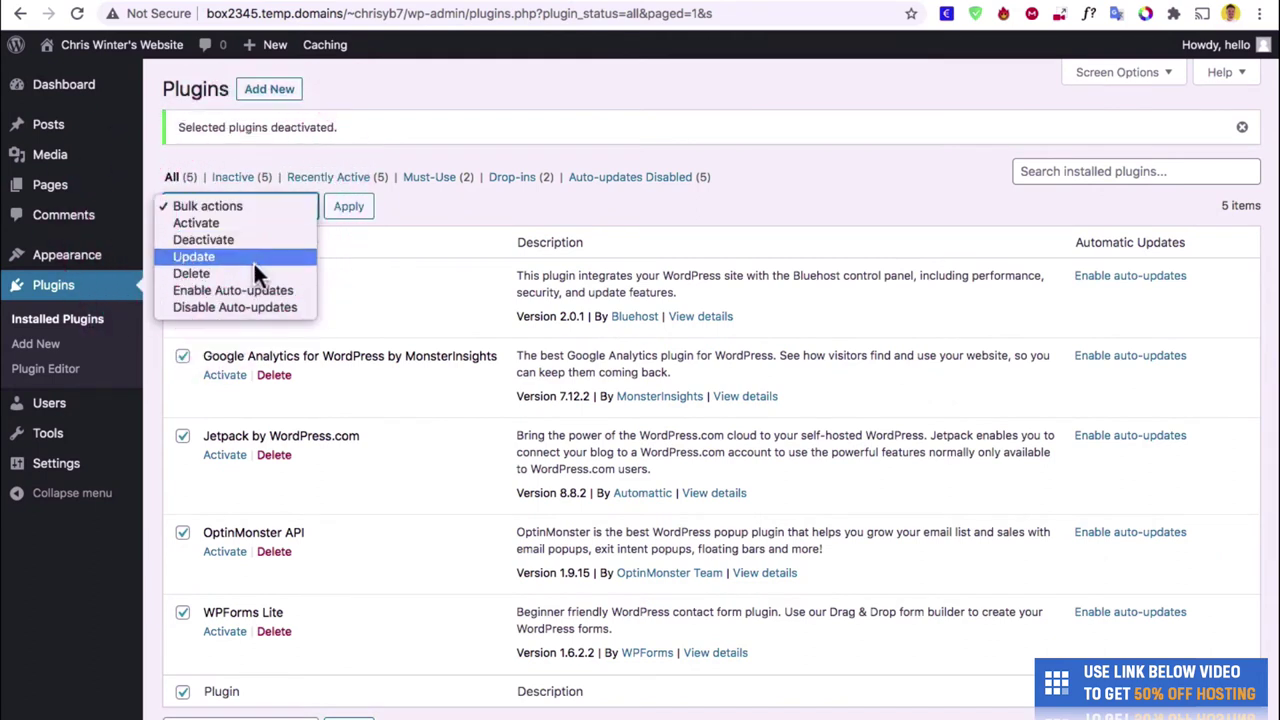
left_click(252, 274)
left_click(349, 210)
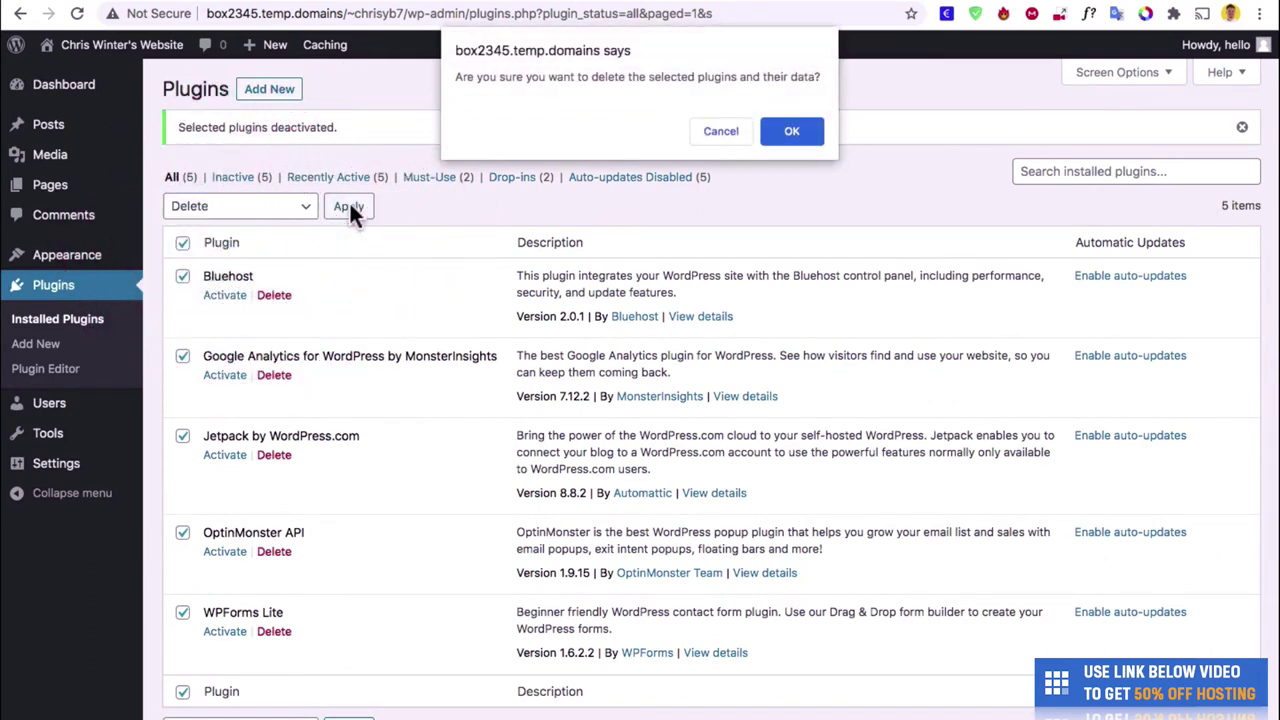
left_click(794, 135)
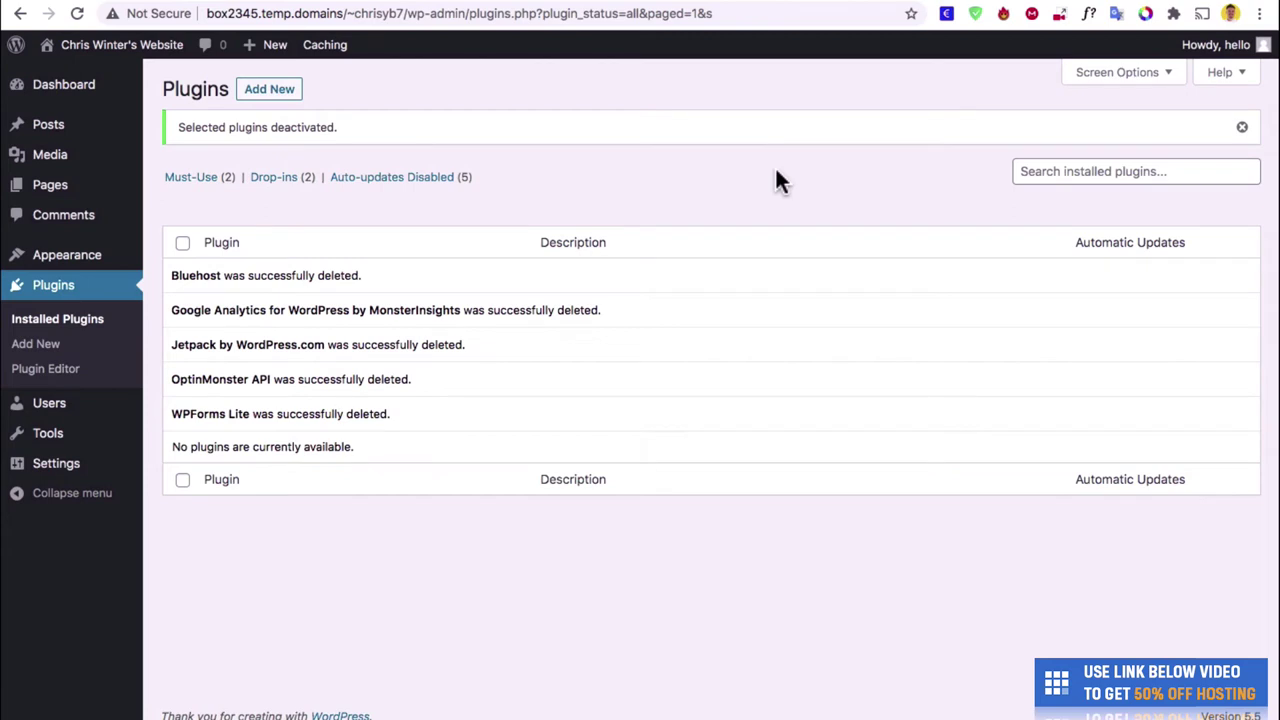
- Return to the Dashboard home showing WordPress 5.4.2 on the Astra theme
left_click(94, 90)
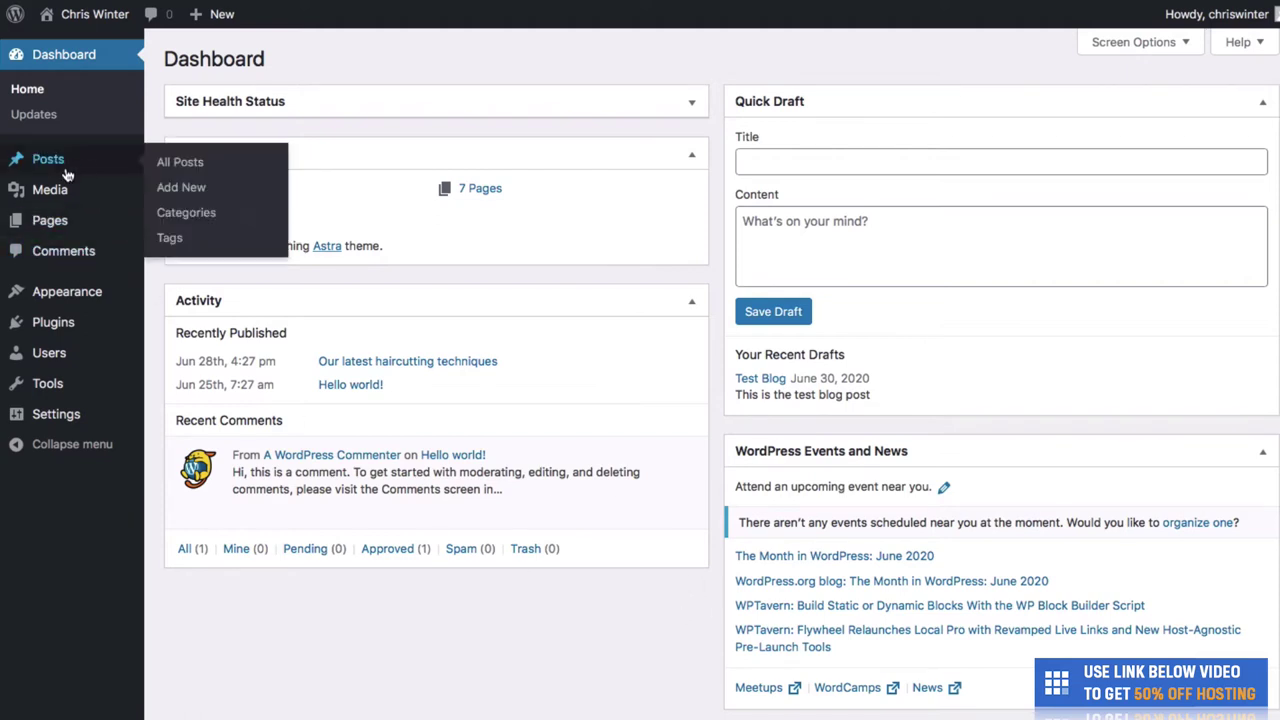
mouse_move(75, 220)
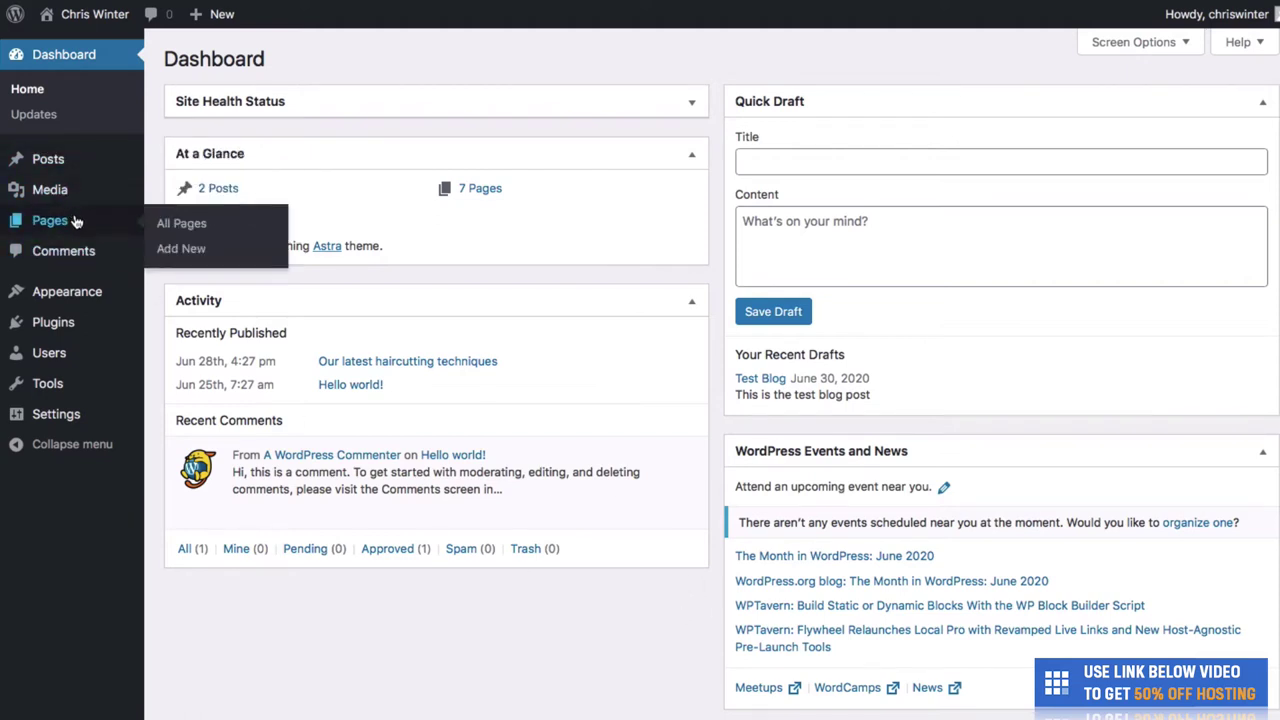
mouse_move(75, 327)
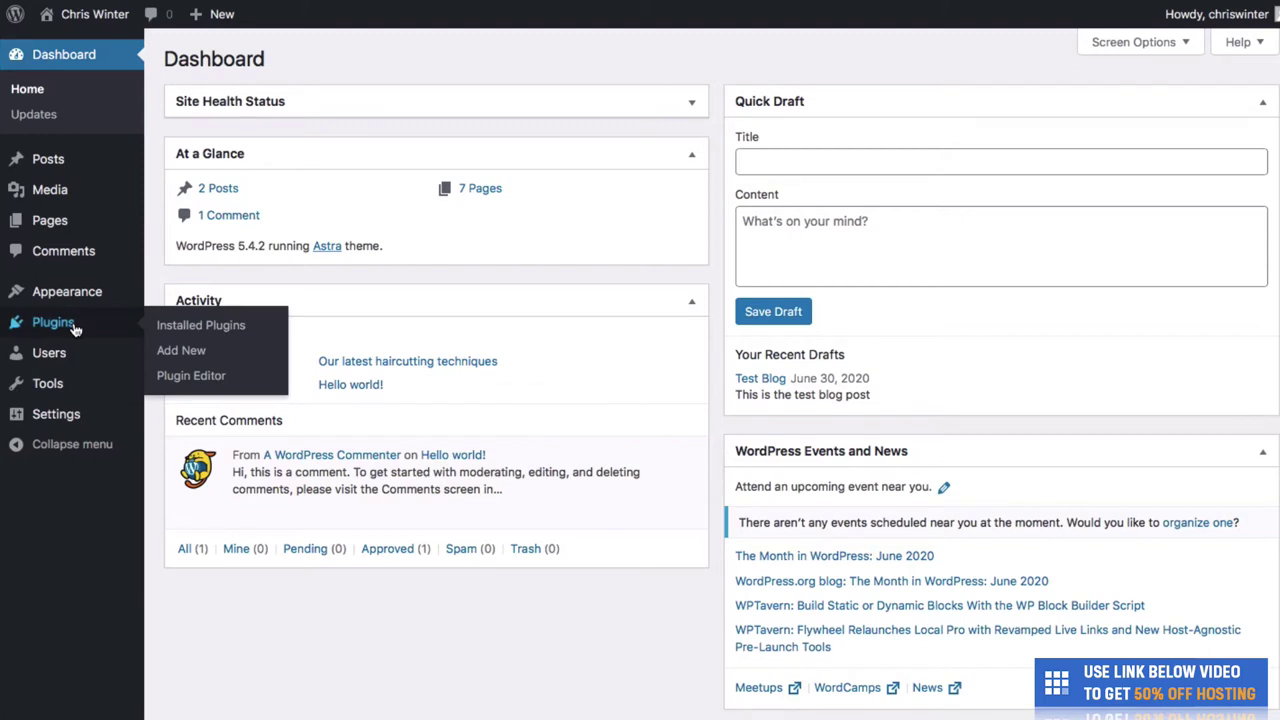
- Search plugins for 'astra', then install and activate Starter Templates 2.3.2
left_click(173, 351)
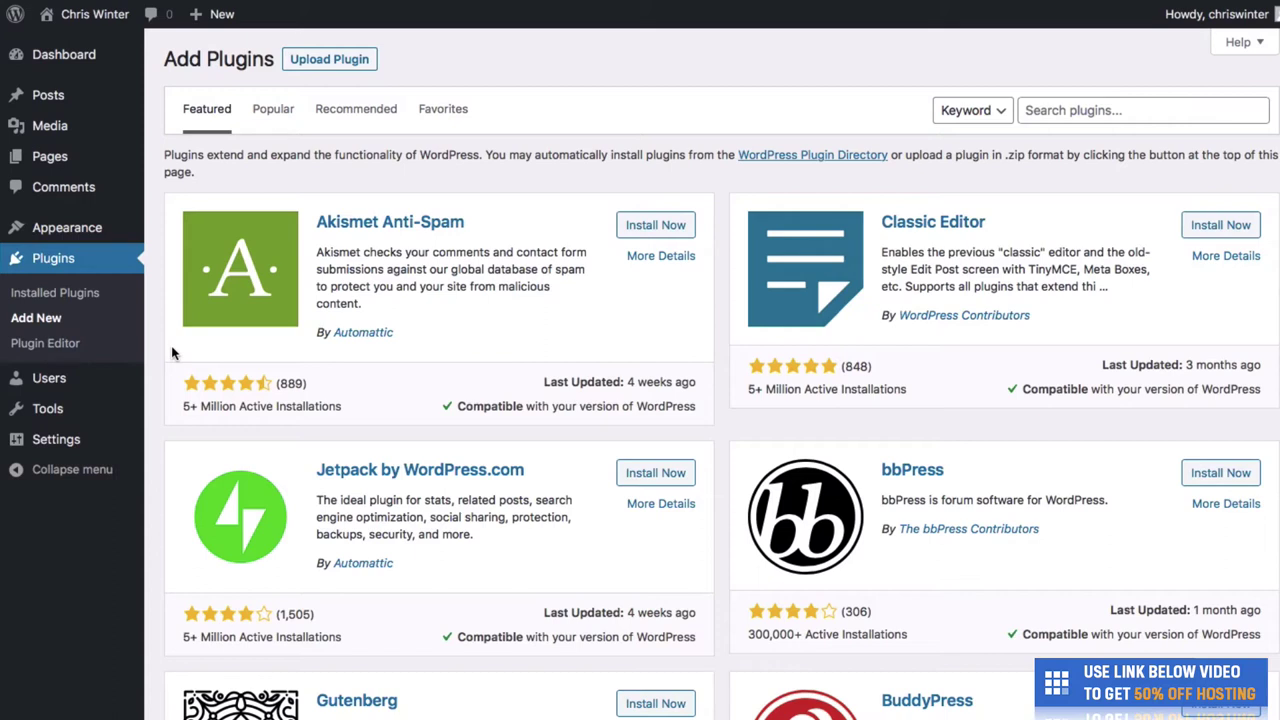
left_click(1059, 111)
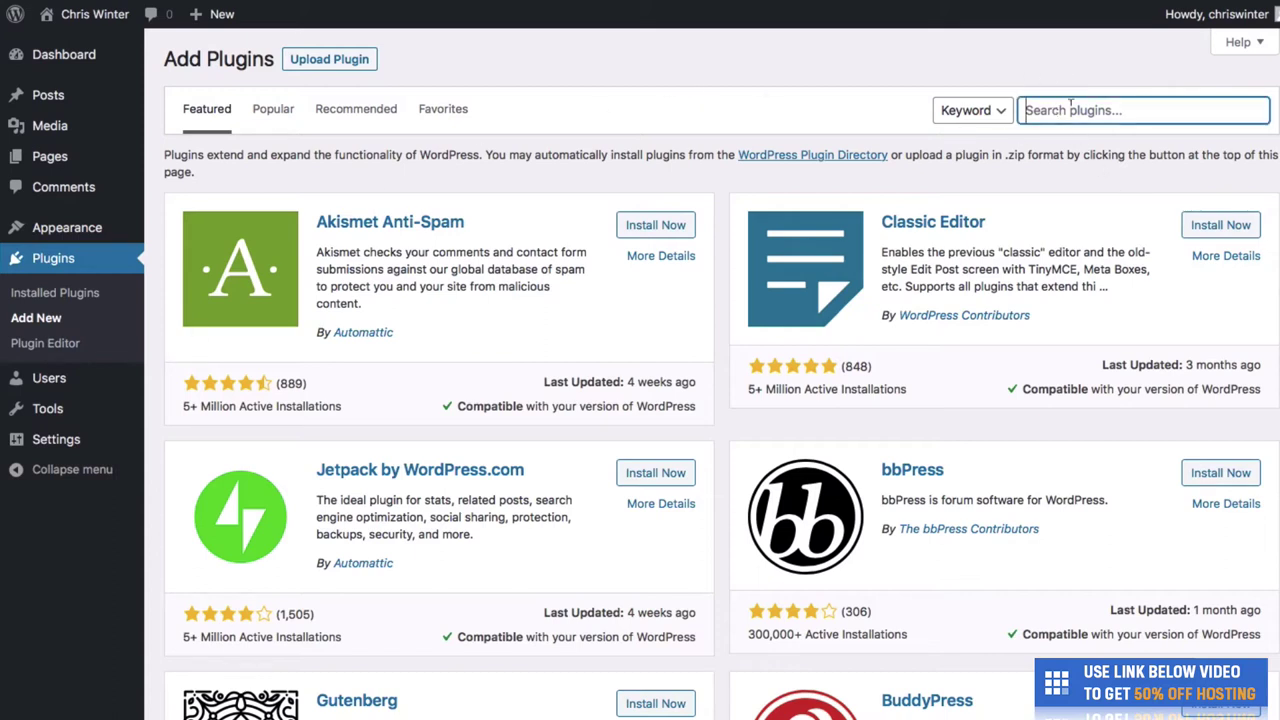
type("astra")
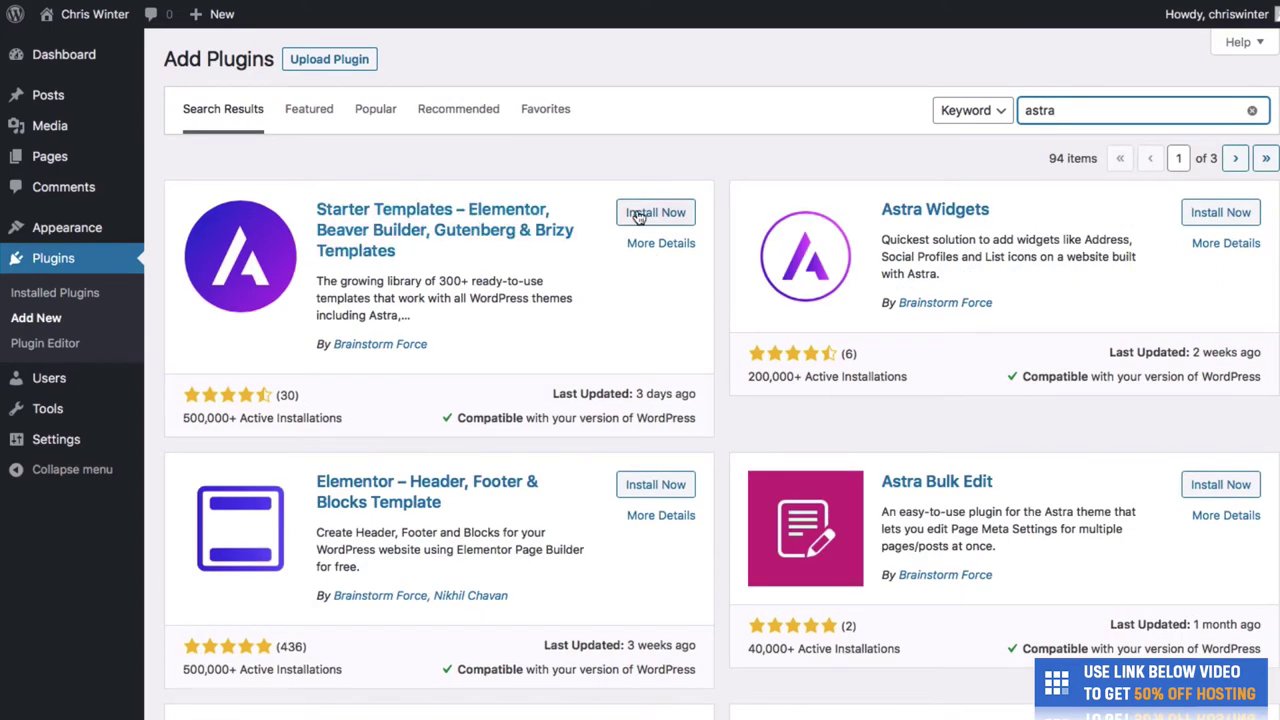
left_click(646, 219)
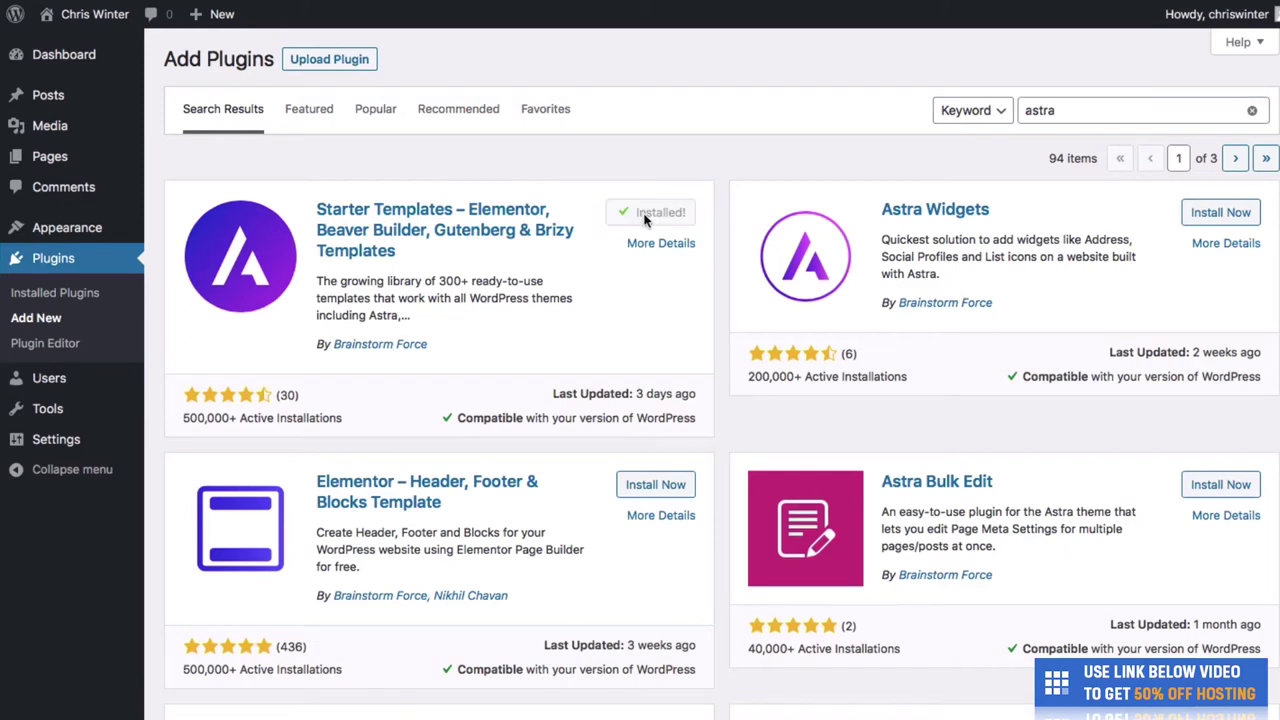
left_click(644, 219)
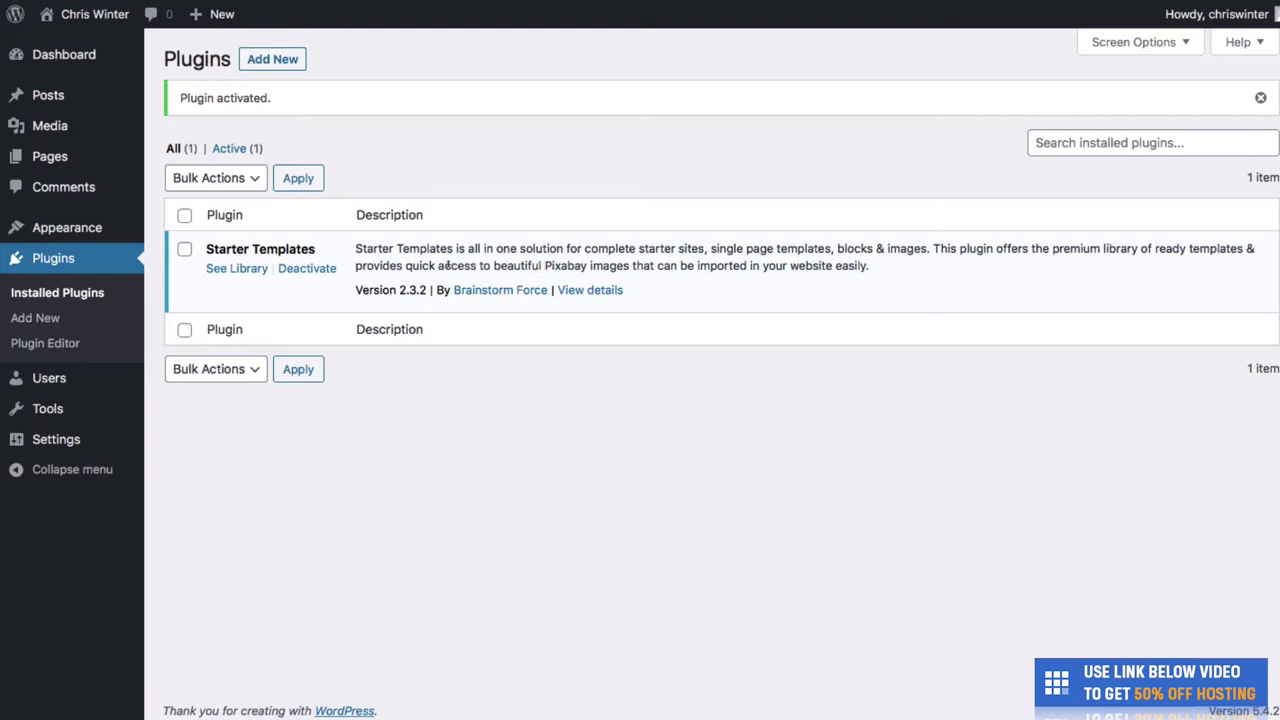
- Open the Elementor Starter Templates library and scroll through designs like Outdoor Adventure and Pet Care
left_click(255, 276)
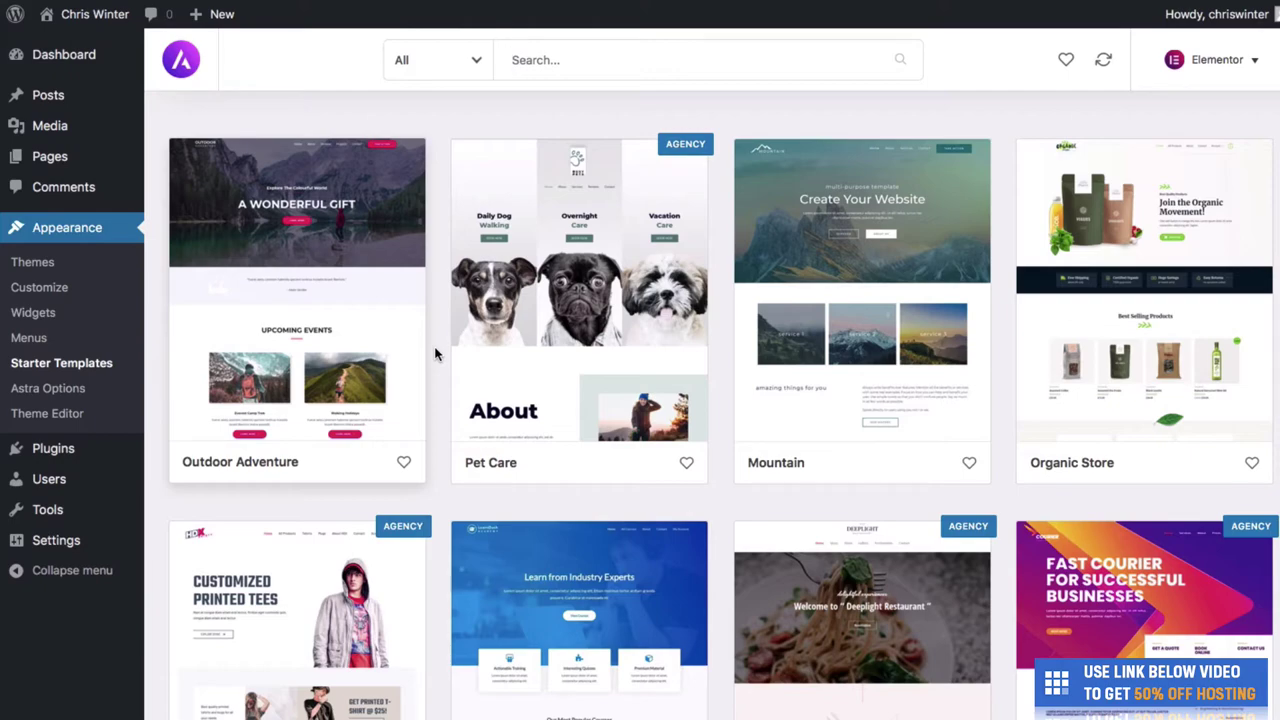
scroll(435, 353, "down", 3)
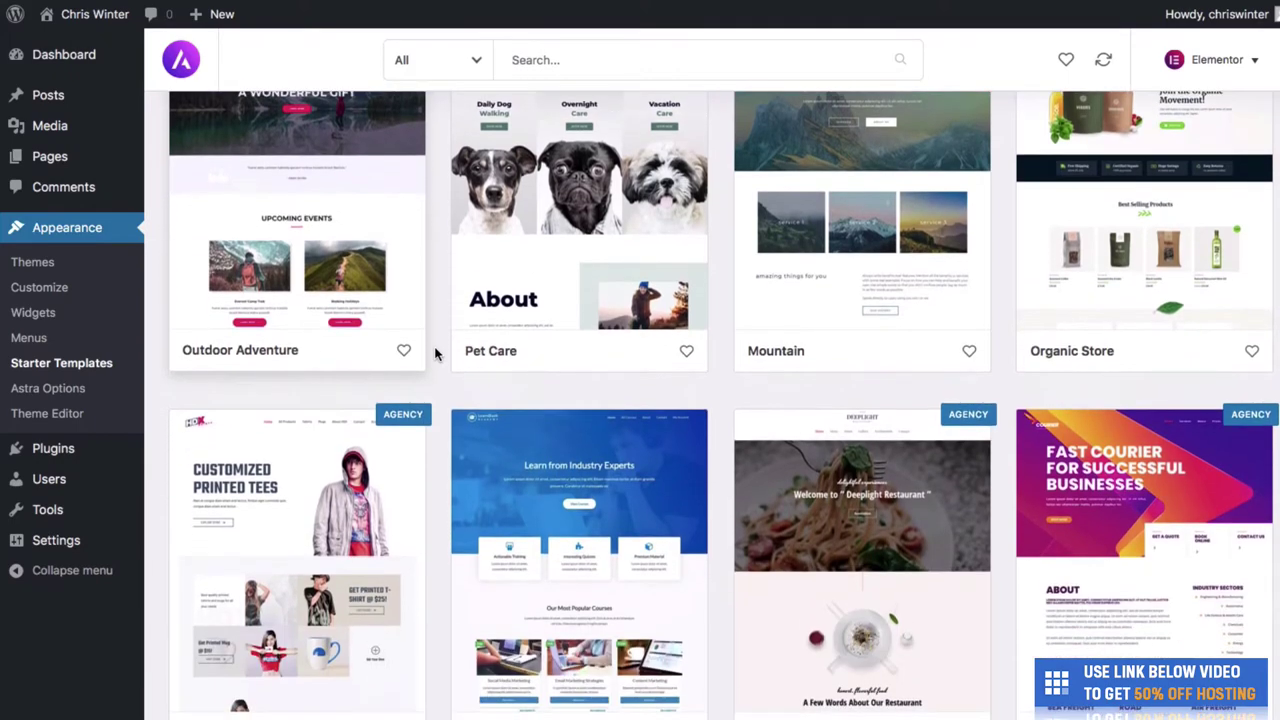
scroll(435, 353, "down", 5)
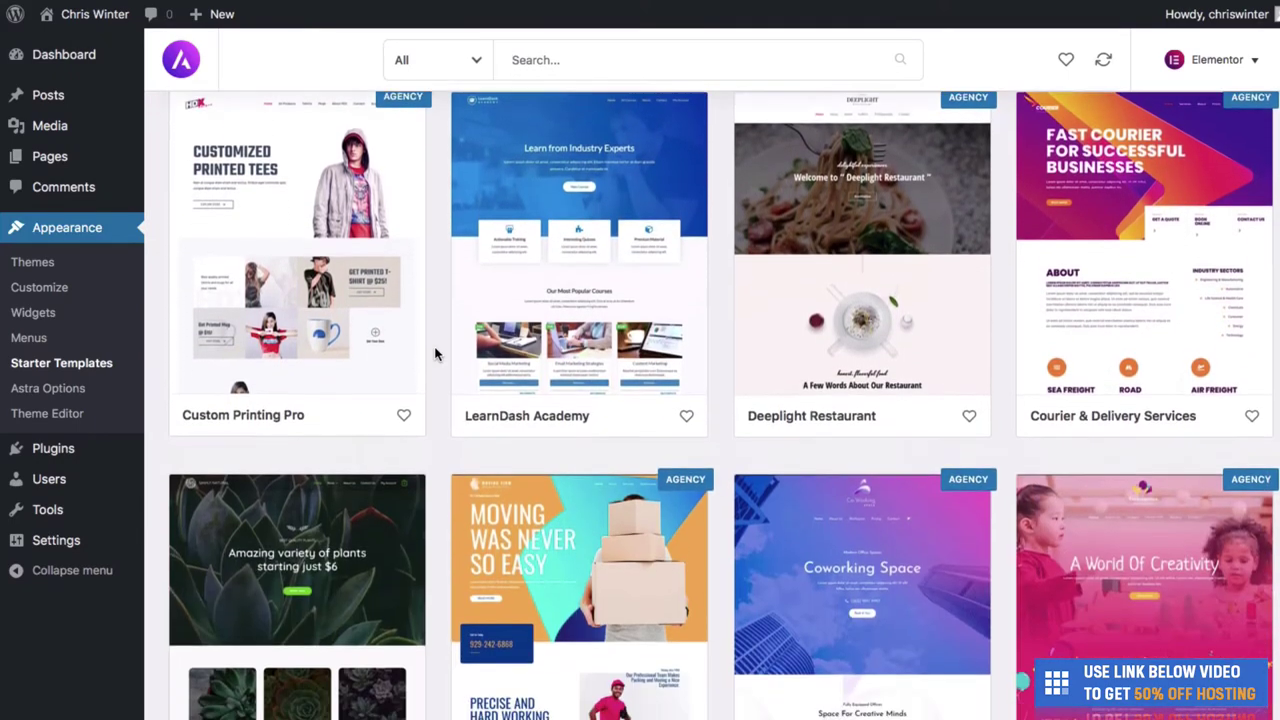
scroll(435, 353, "down", 3)
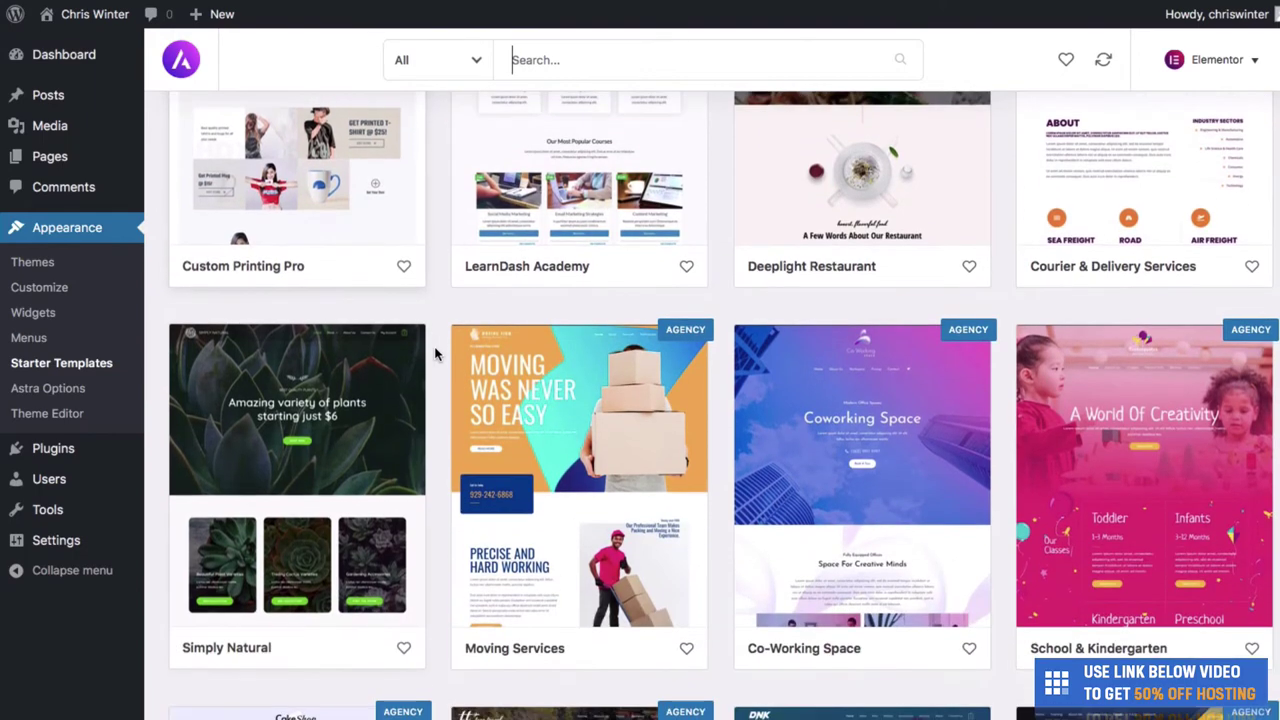
scroll(435, 353, "down", 1)
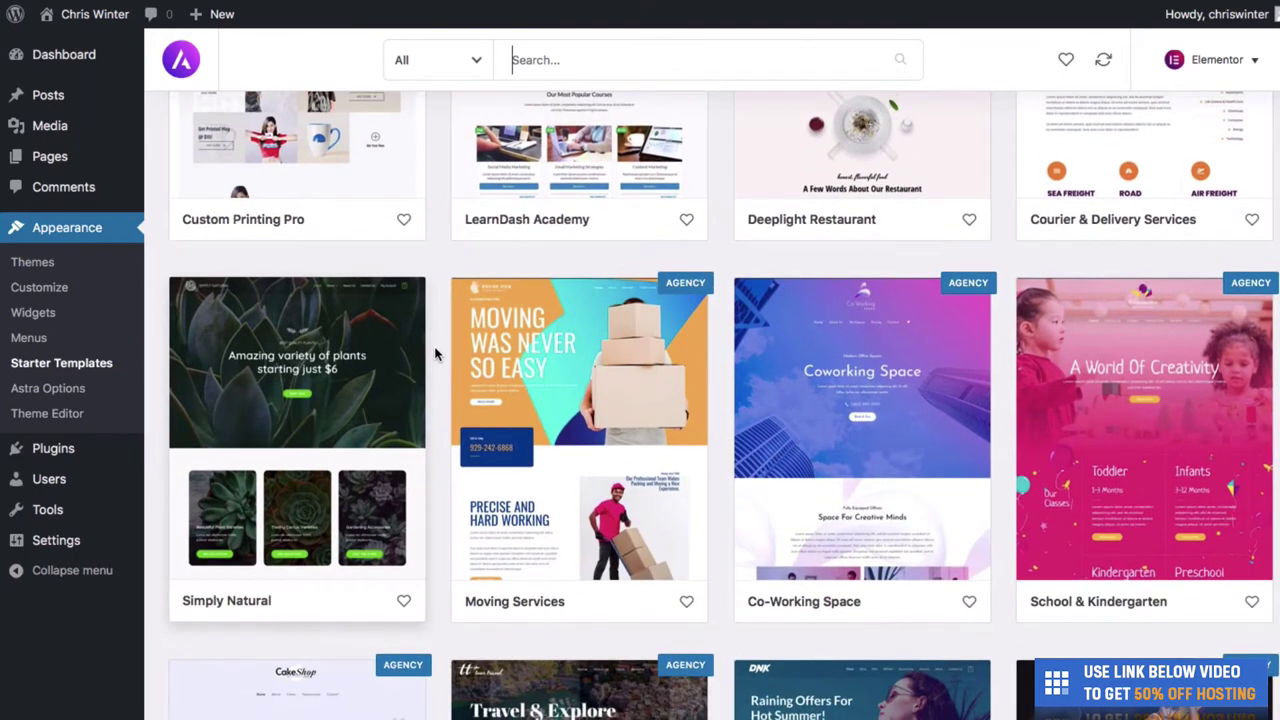
scroll(435, 353, "down", 4)
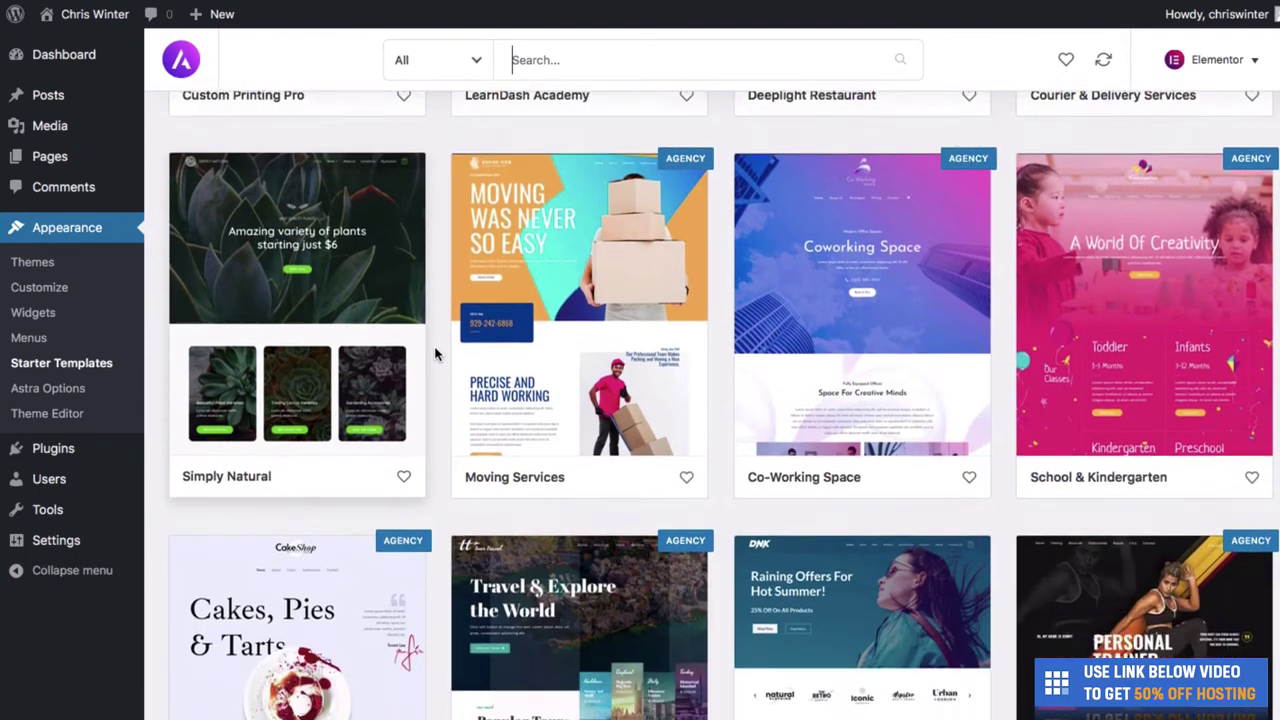
scroll(435, 353, "down", 3)
scroll(435, 353, "down", 5)
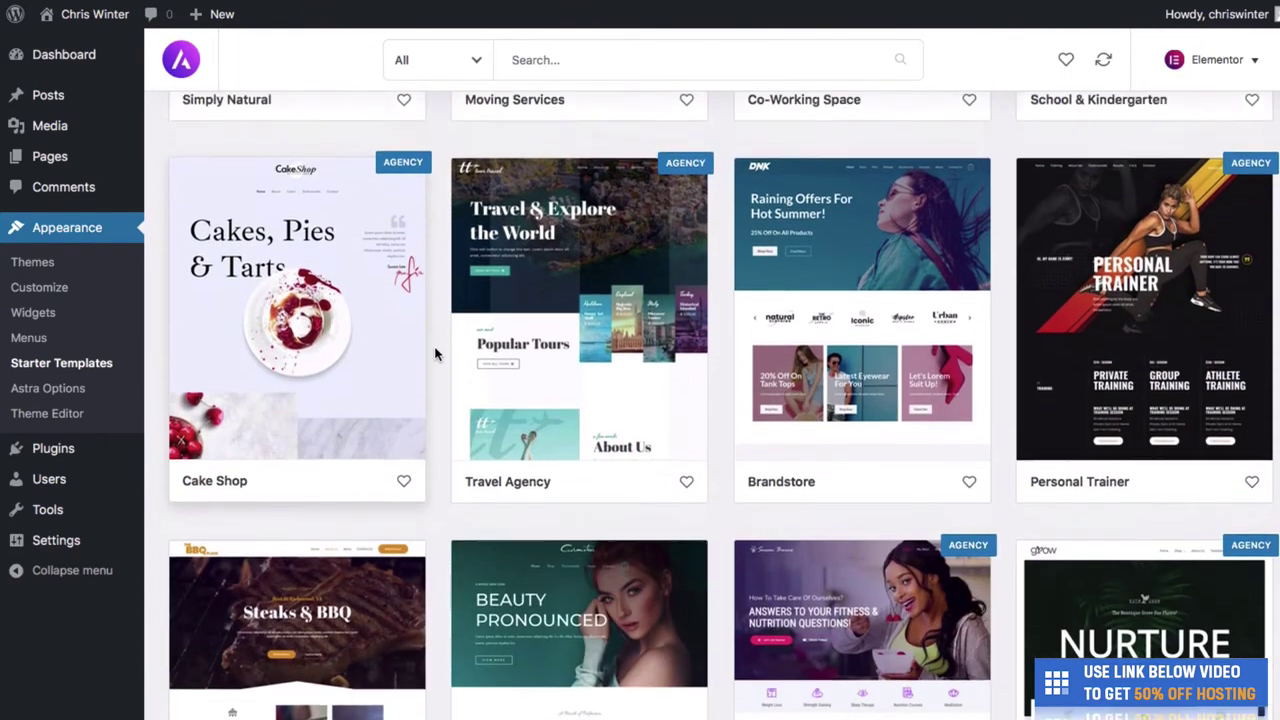
scroll(435, 353, "down", 2)
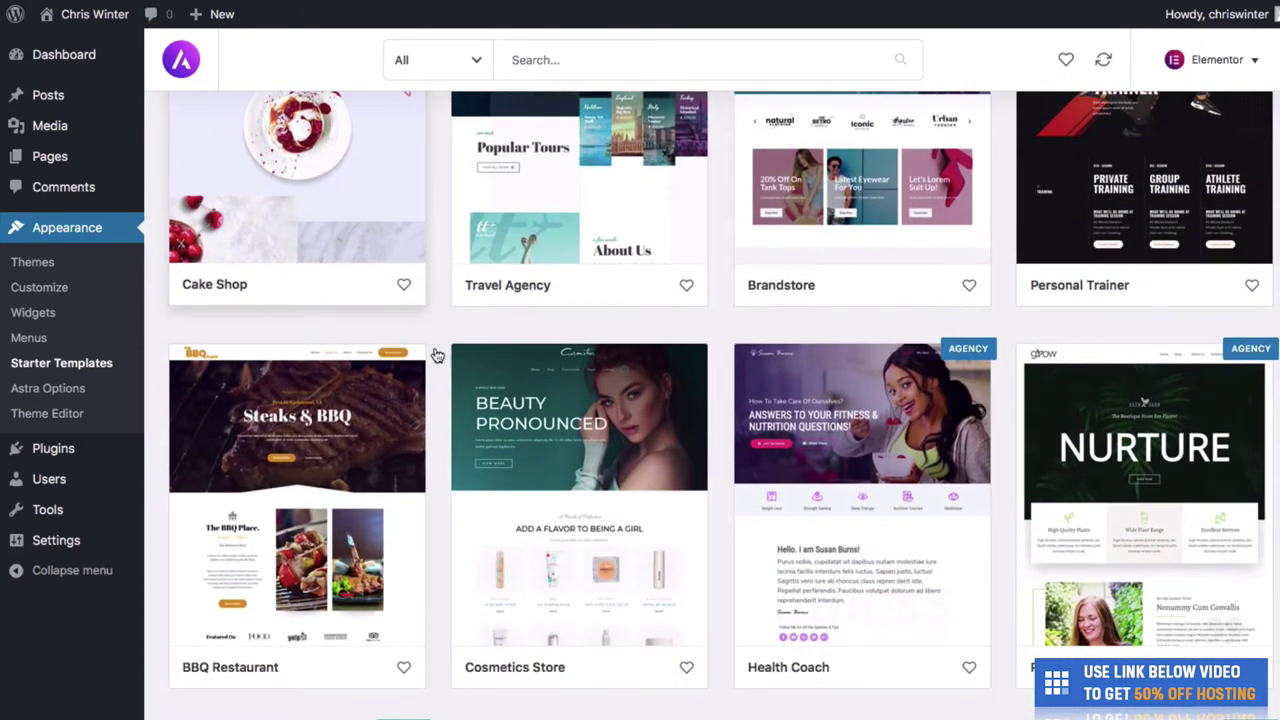
scroll(435, 353, "up", 12)
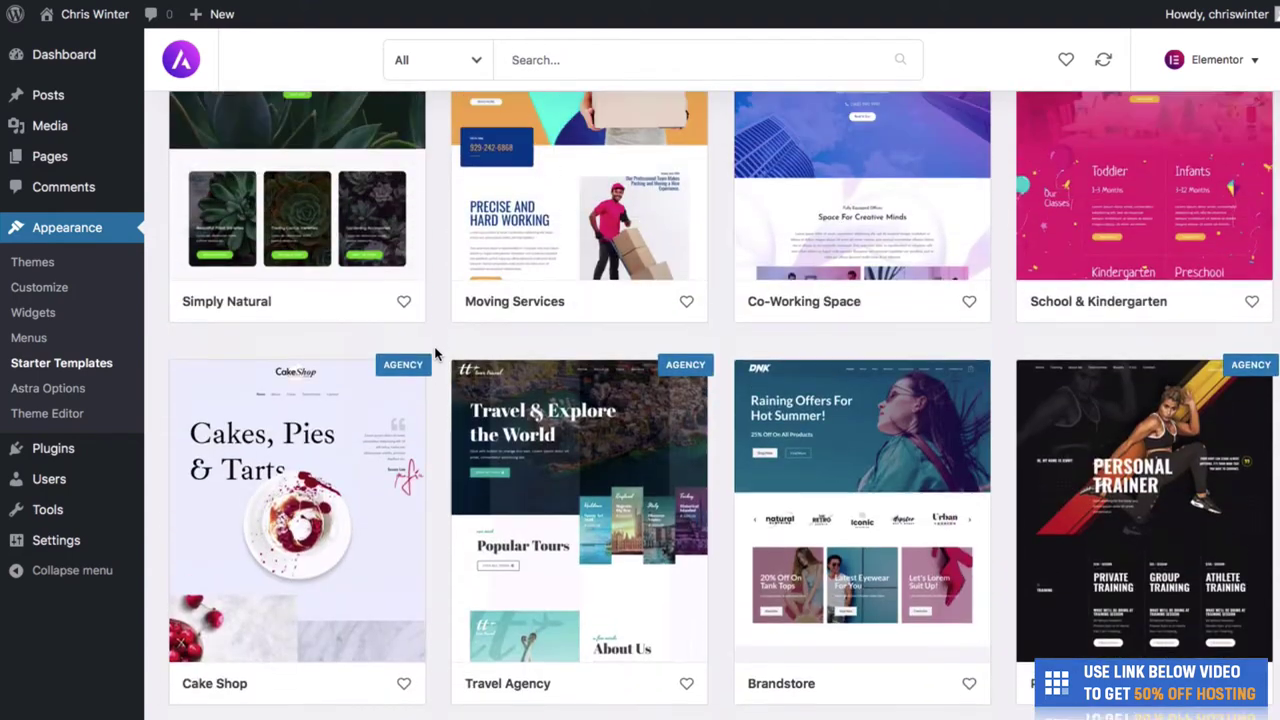
scroll(436, 378, "up", 12)
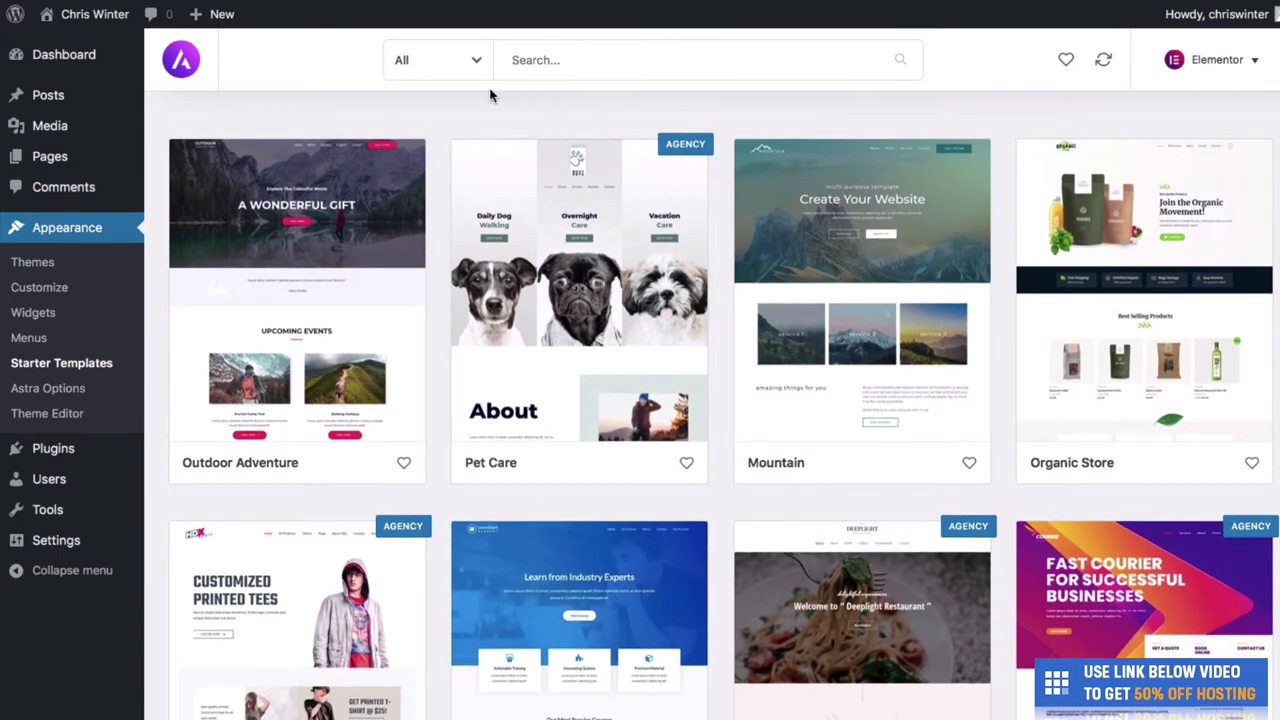
- Filter the template library to Free designs and scroll through results like Barber Shop and Sierra Industry
left_click(473, 66)
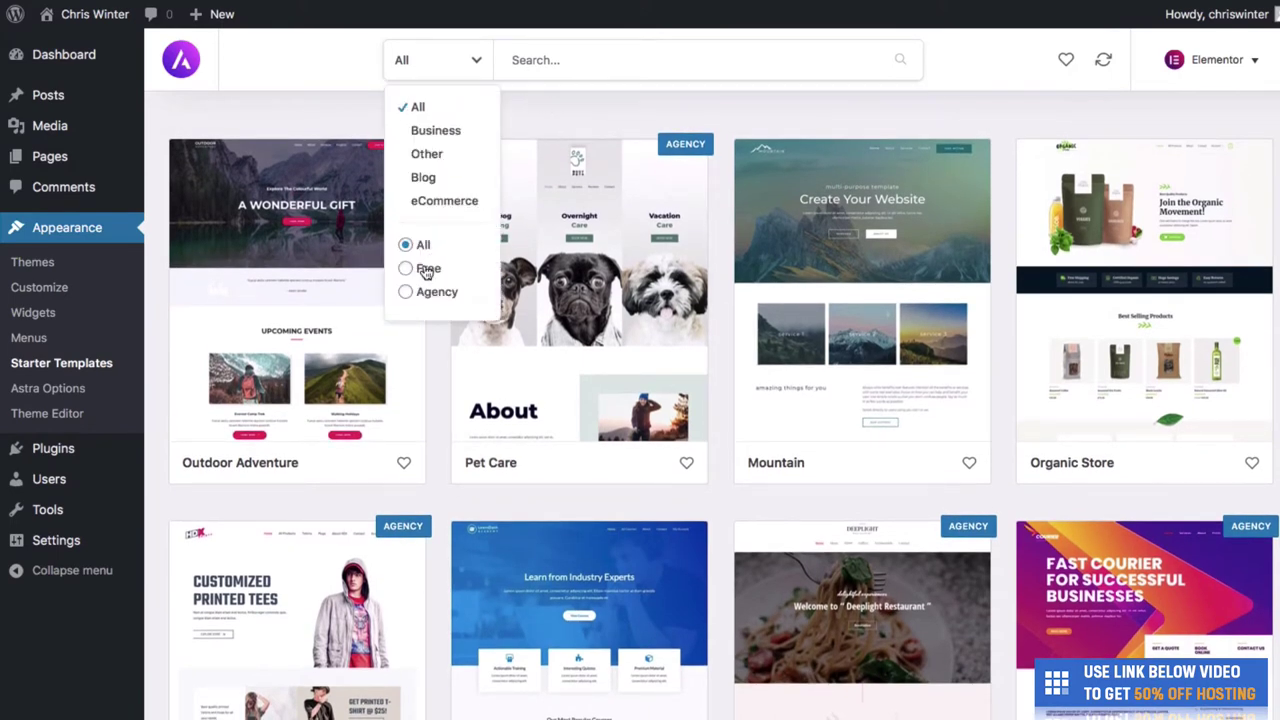
left_click(450, 62)
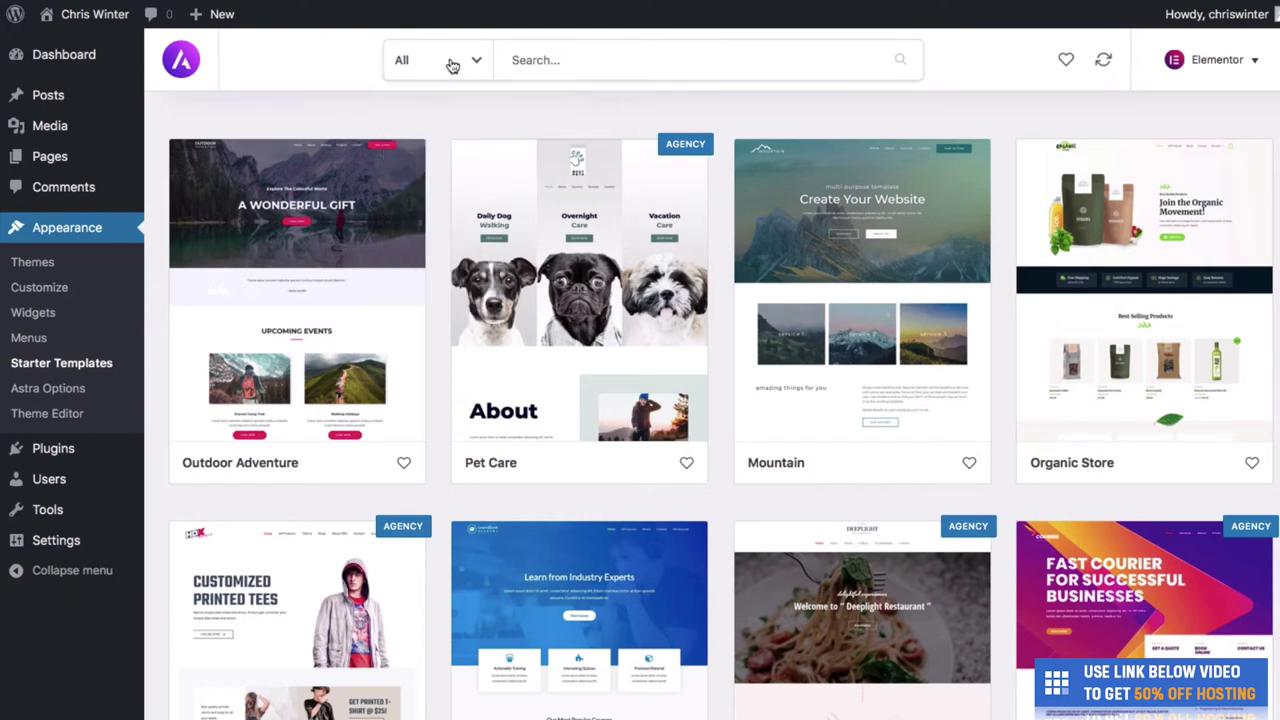
left_click(452, 70)
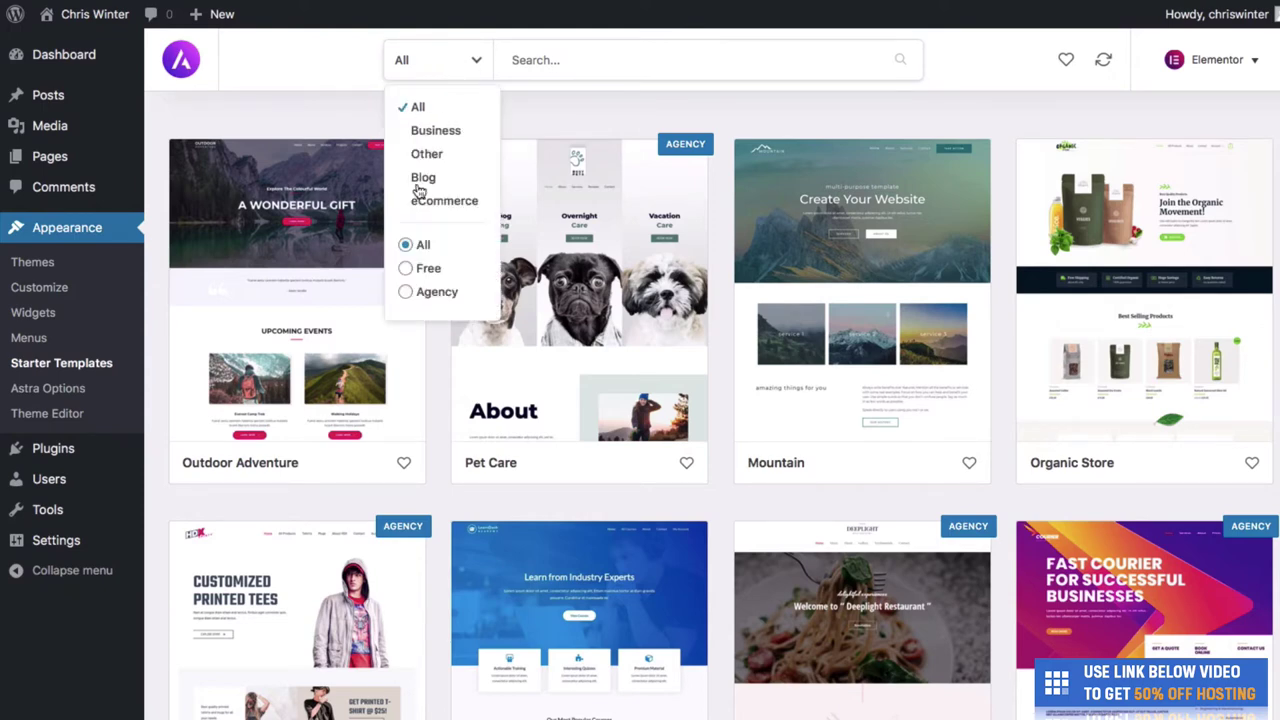
left_click(412, 272)
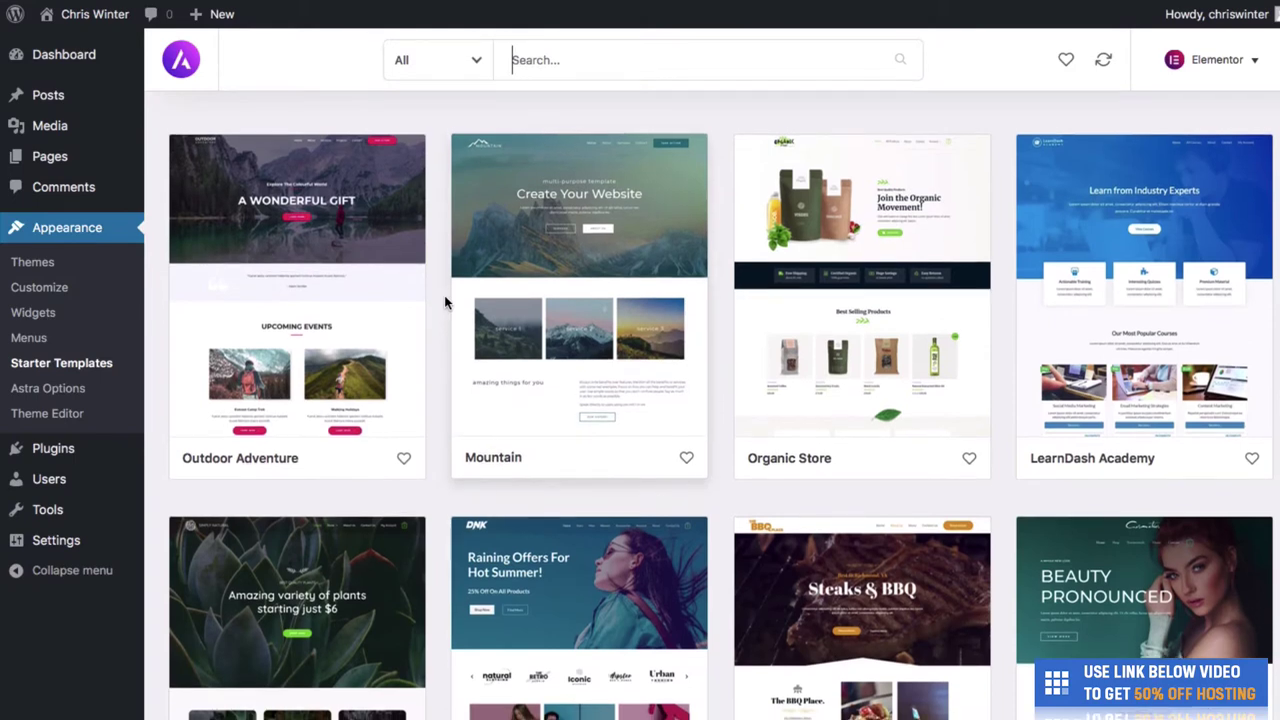
scroll(446, 302, "down", 3)
scroll(446, 302, "down", 1)
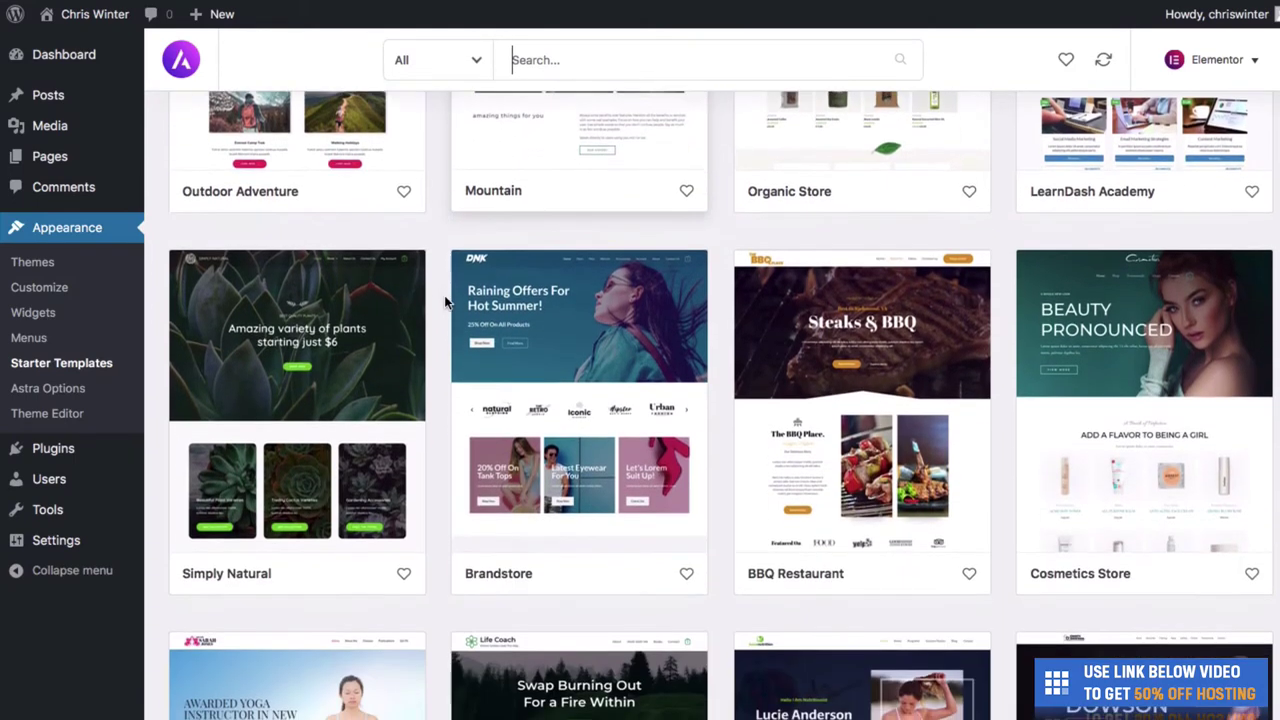
scroll(446, 302, "down", 1)
scroll(445, 300, "down", 1)
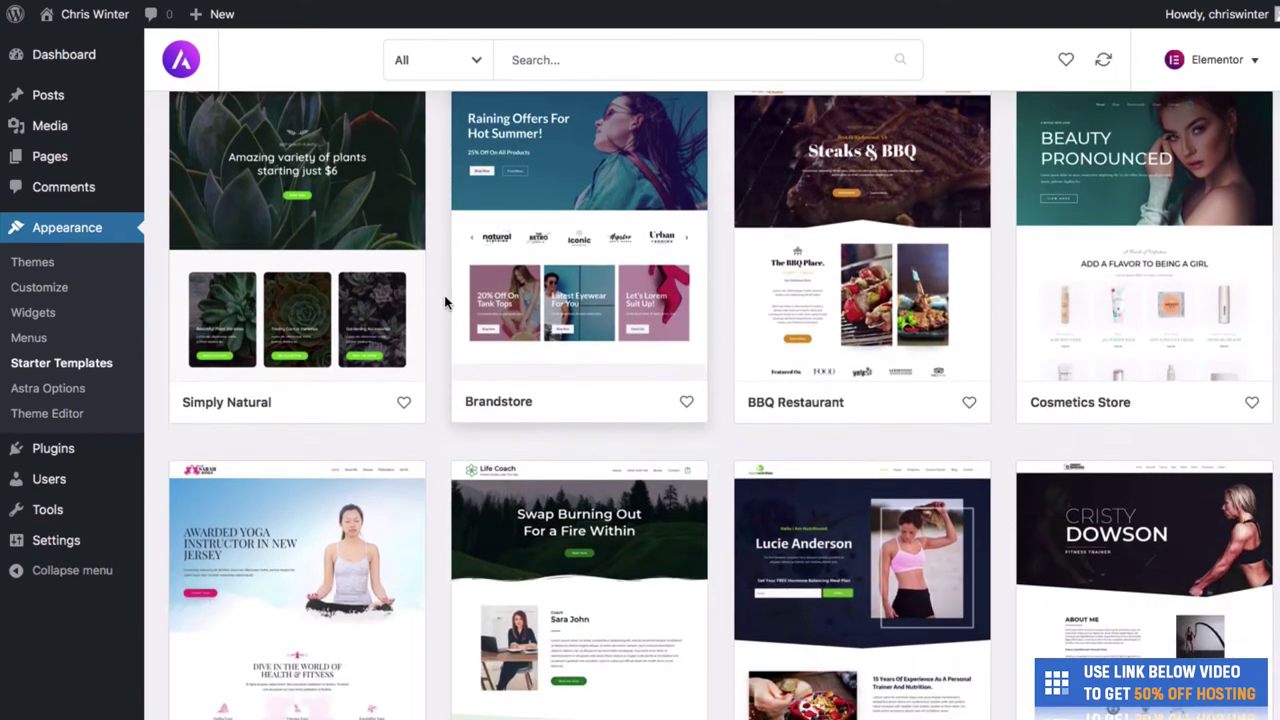
scroll(444, 302, "down", 5)
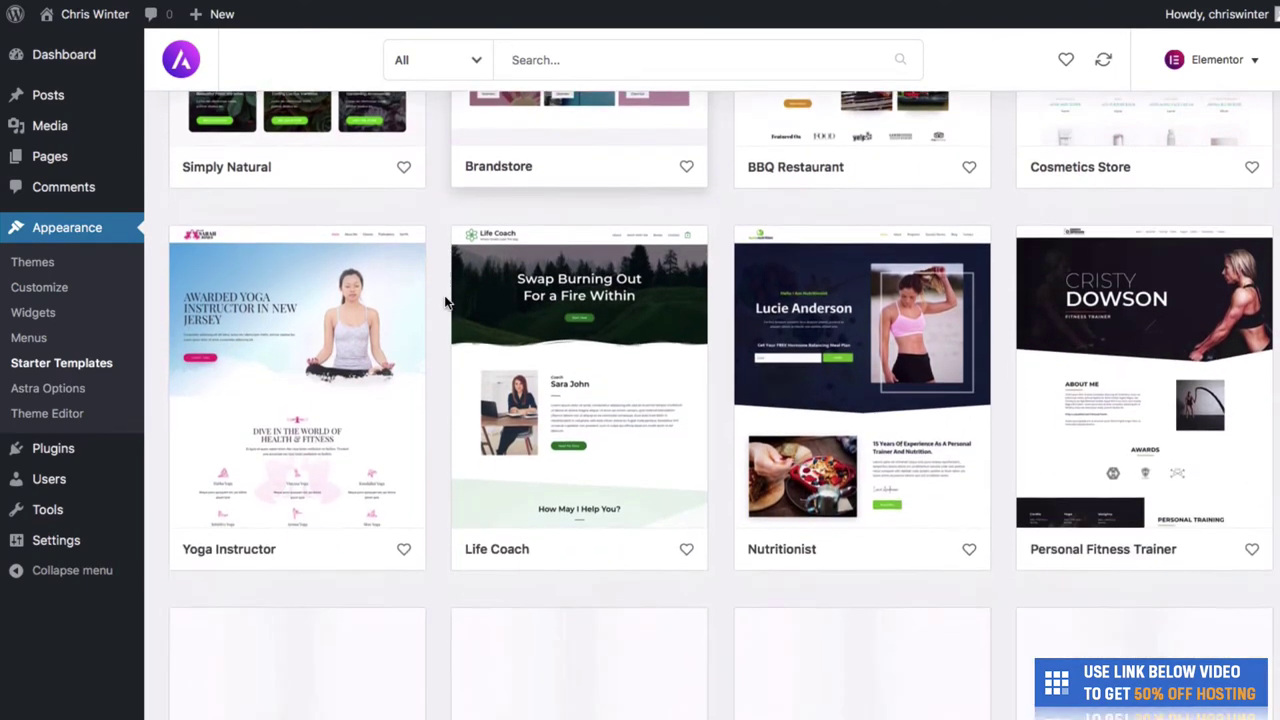
scroll(444, 302, "down", 3)
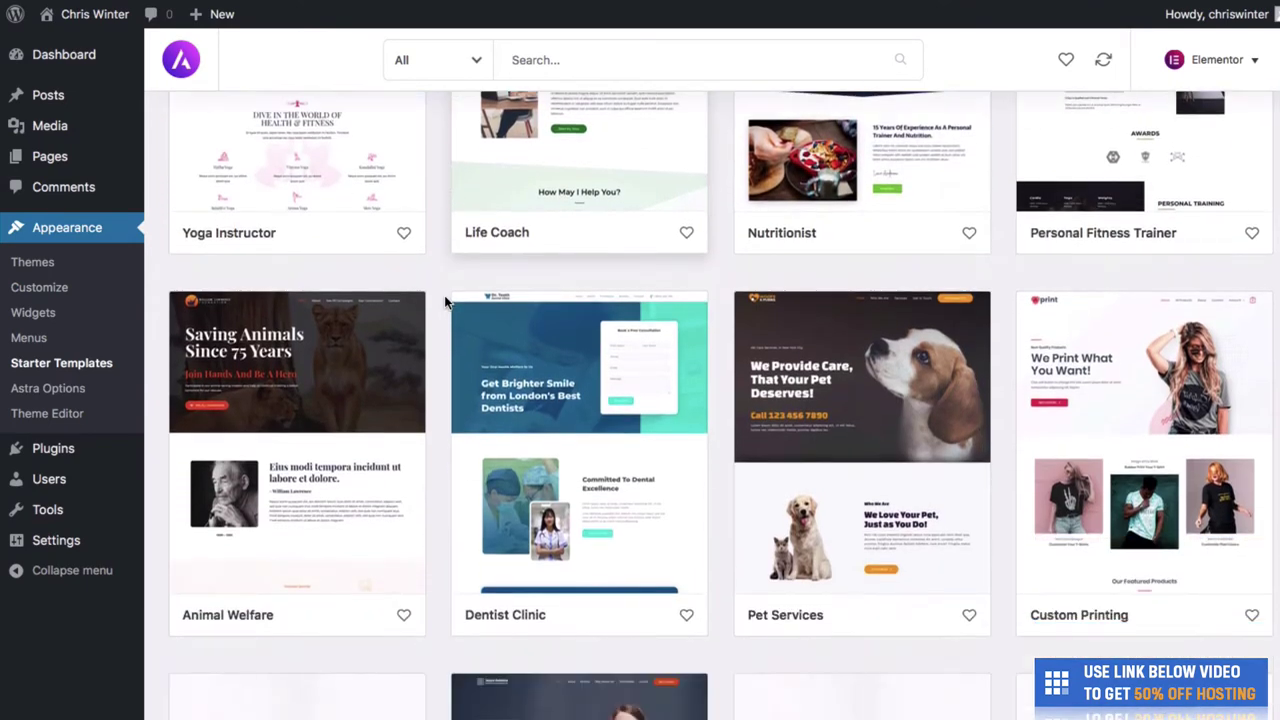
scroll(444, 302, "down", 5)
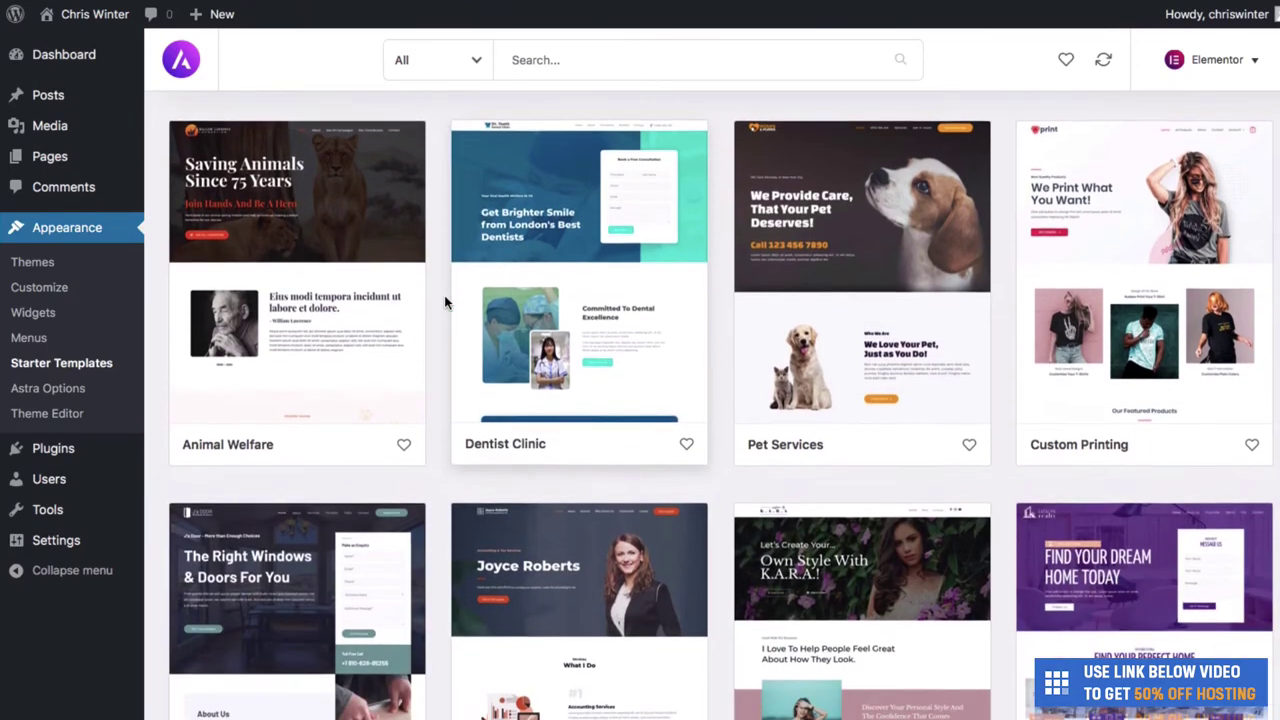
scroll(446, 302, "down", 13)
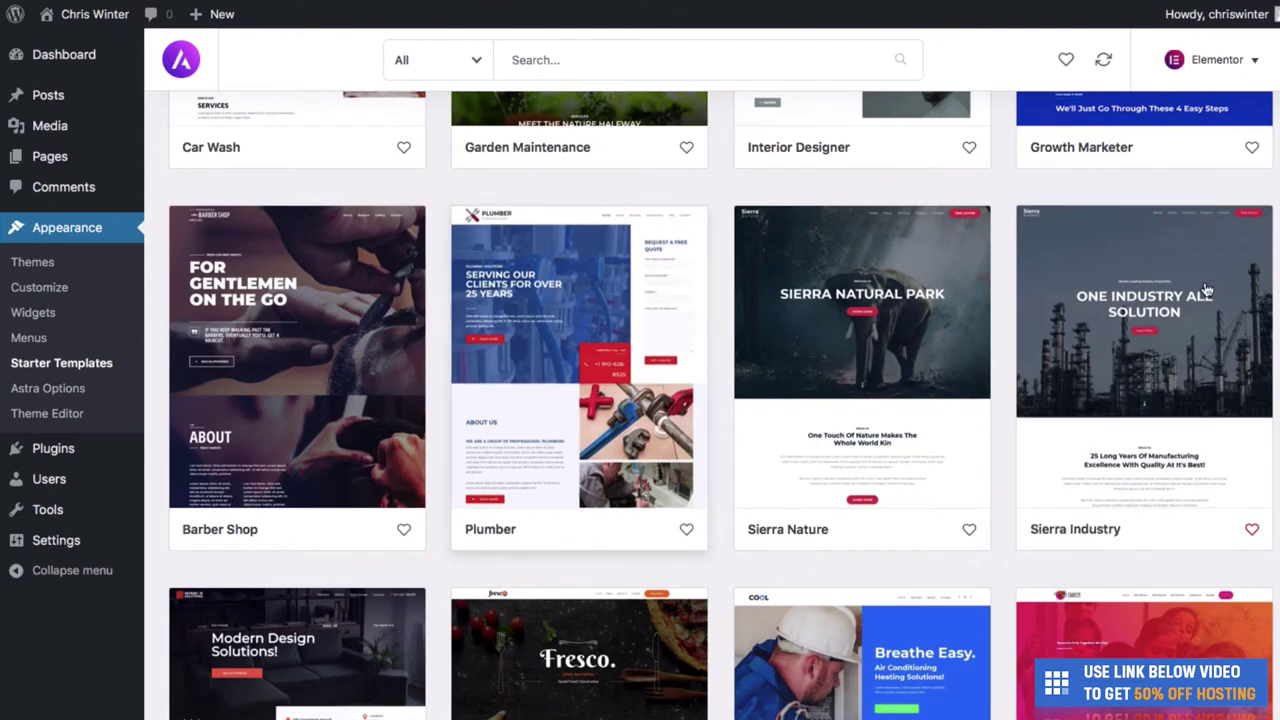
- Preview Sierra Industry's About, Products, Projects, Contact and Home page templates, then choose complete-site import
left_click(1131, 367)
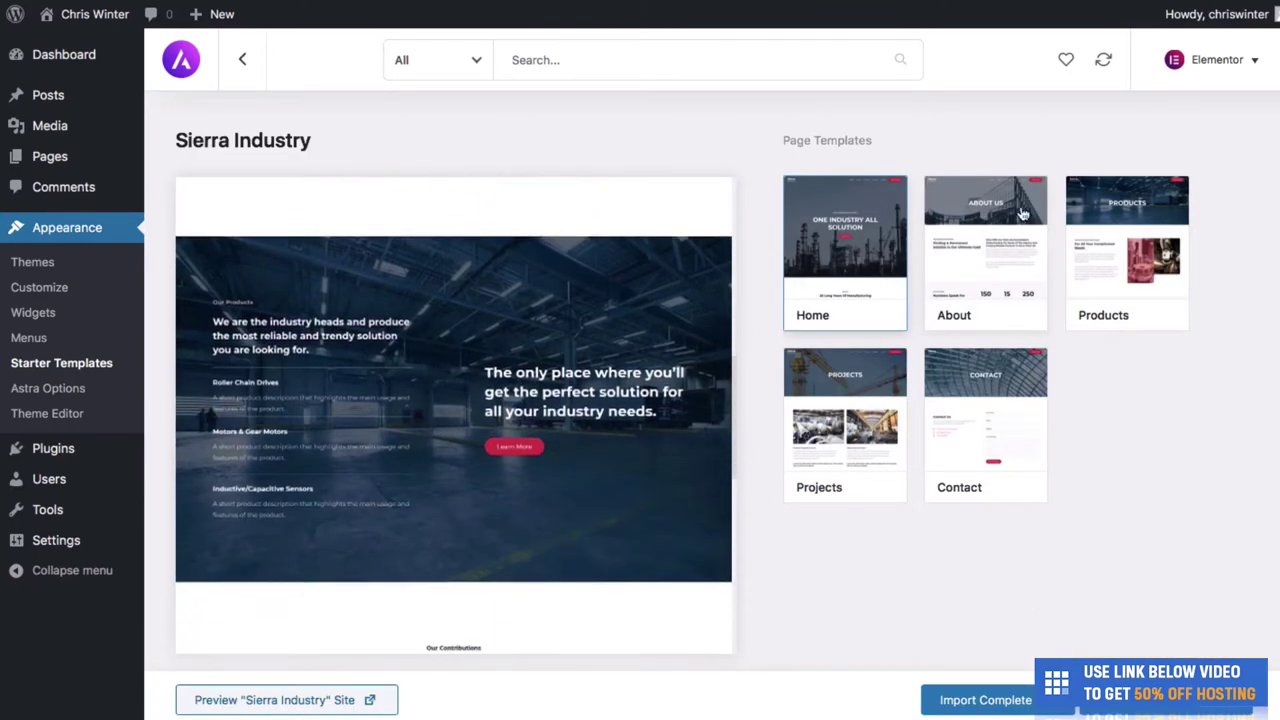
left_click(985, 246)
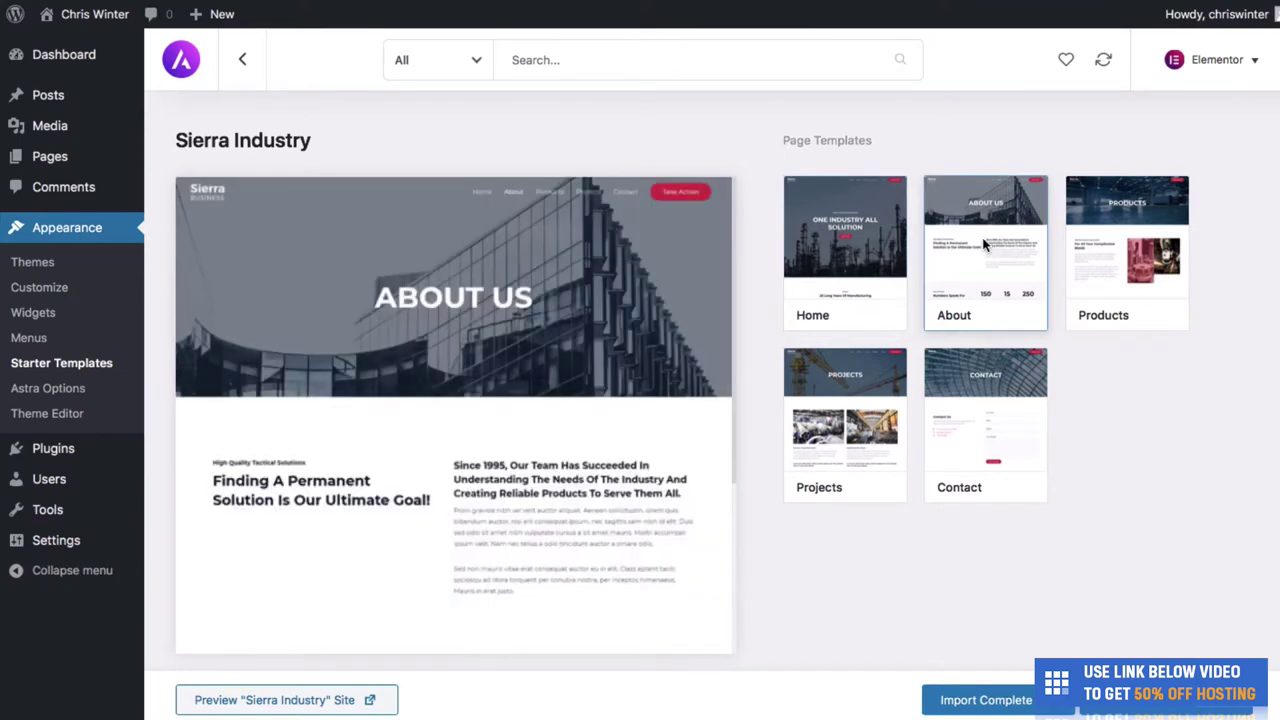
left_click(1115, 251)
left_click(867, 393)
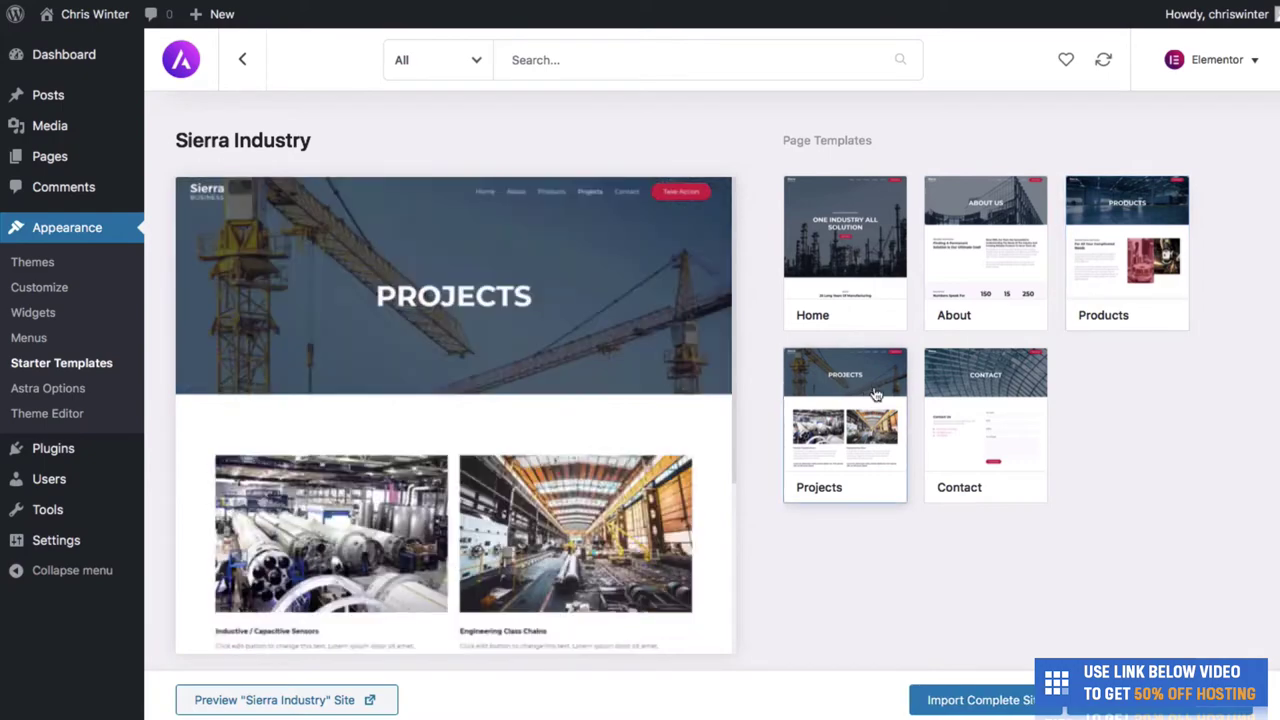
left_click(983, 410)
left_click(855, 252)
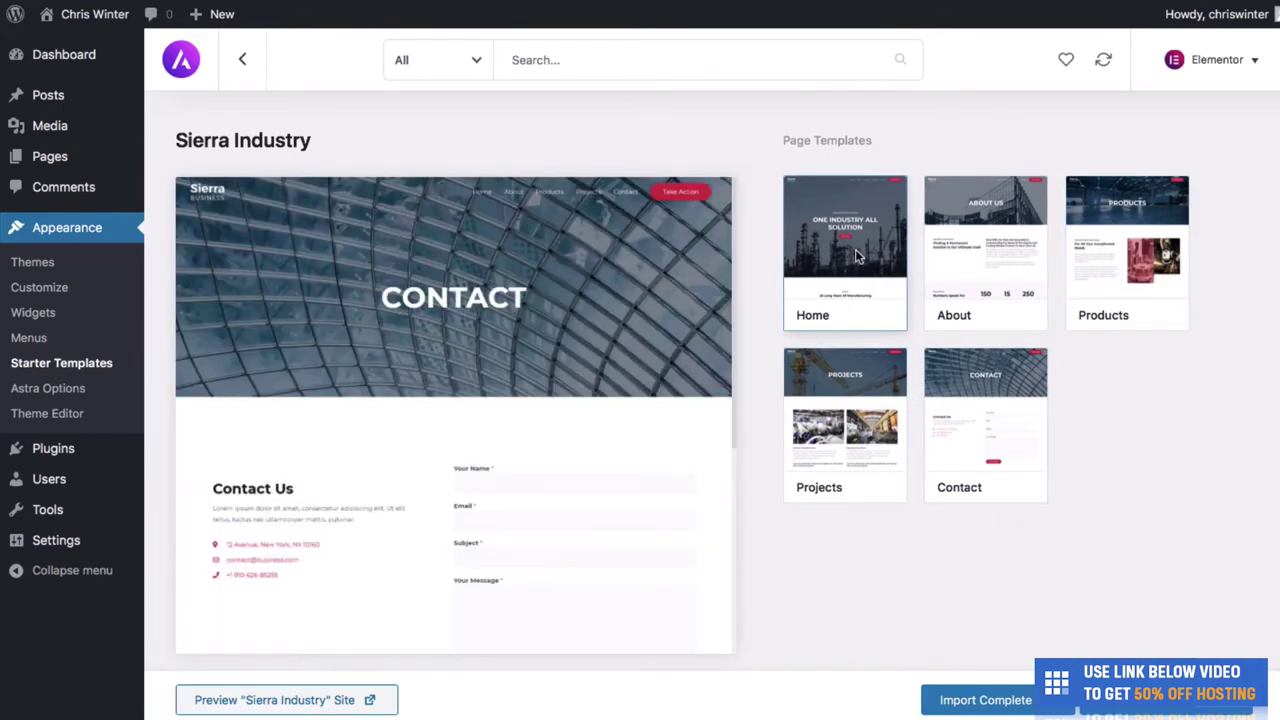
left_click(968, 699)
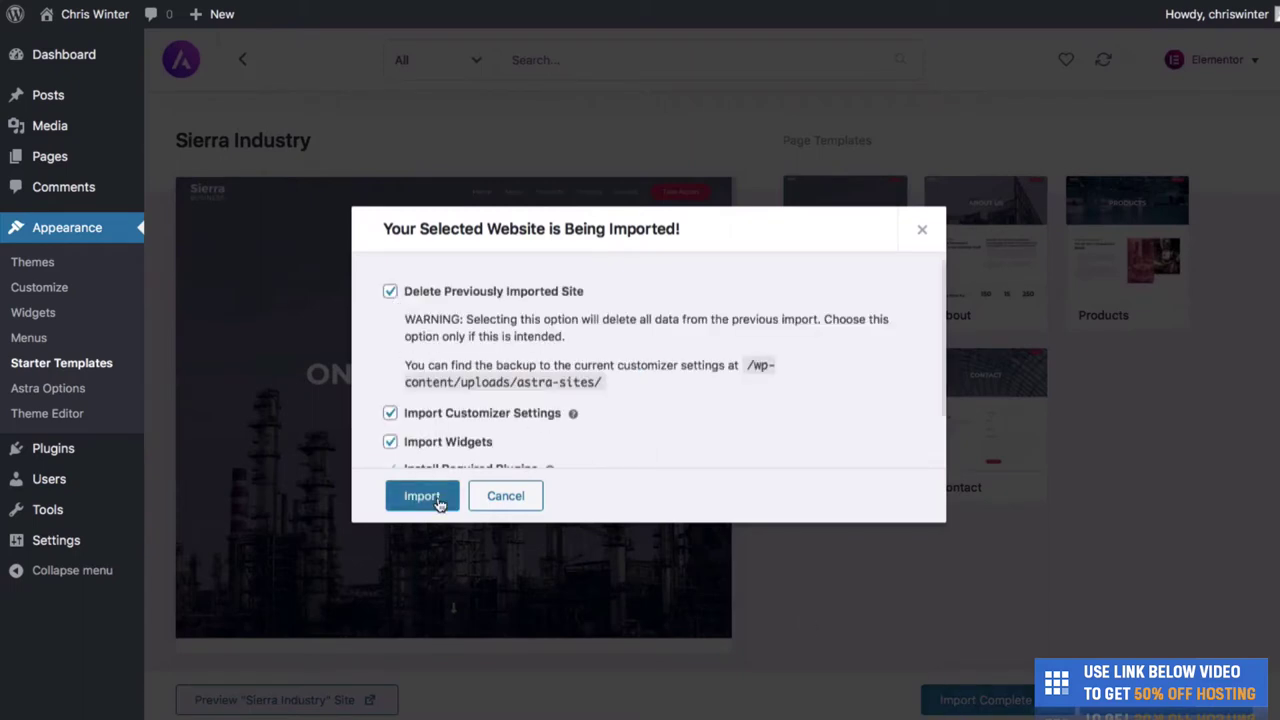
- Import the complete Sierra Industry site and view its live 'ONE INDUSTRY ALL SOLUTION' home page
left_click(421, 496)
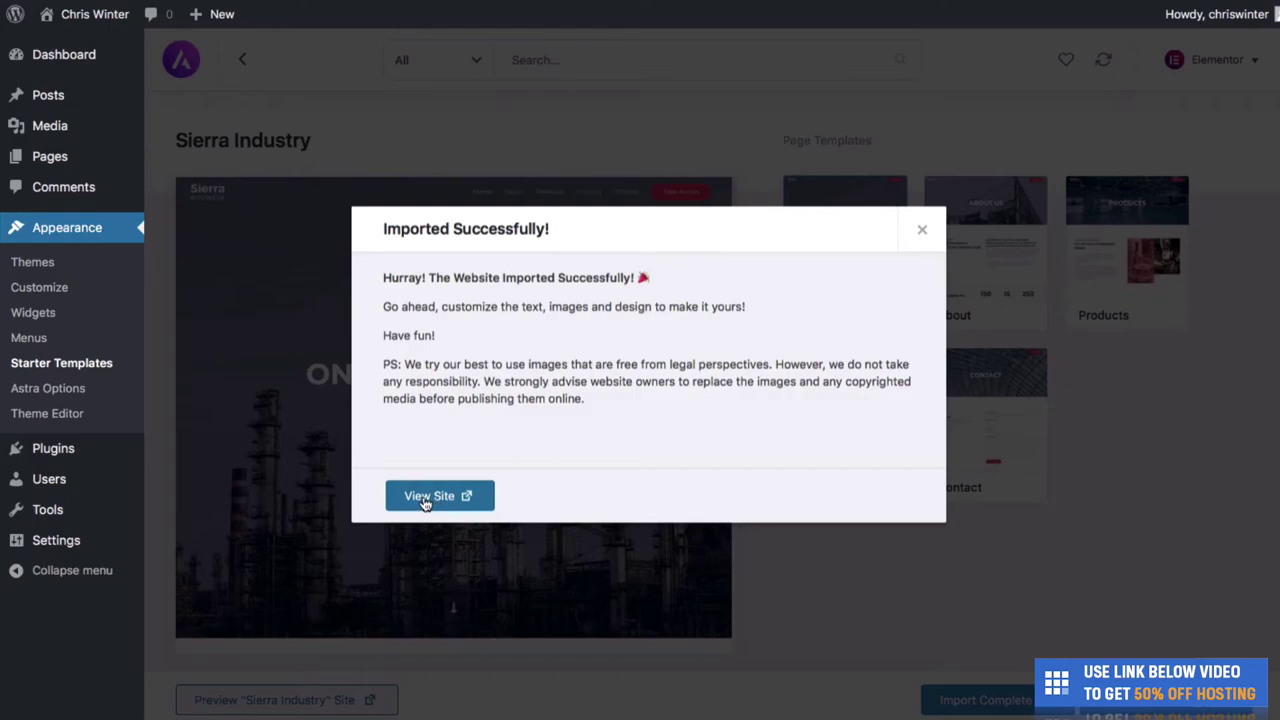
left_click(436, 498)
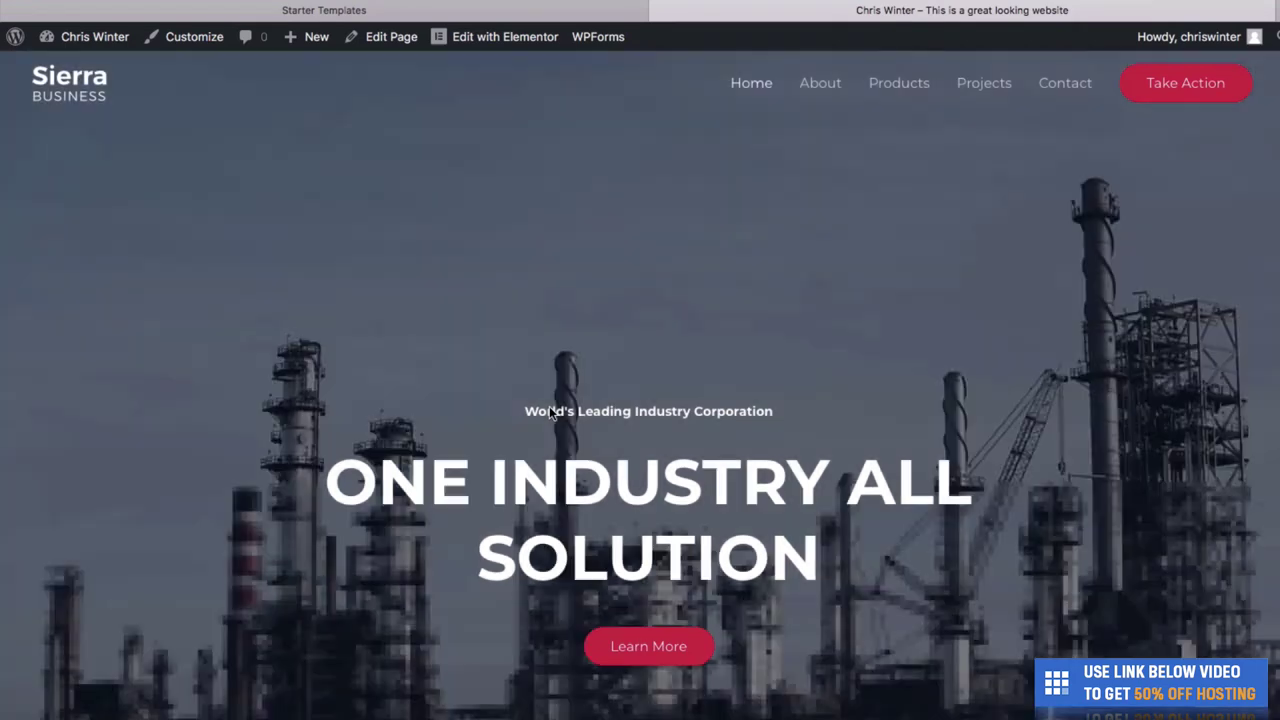
scroll(549, 411, "down", 2)
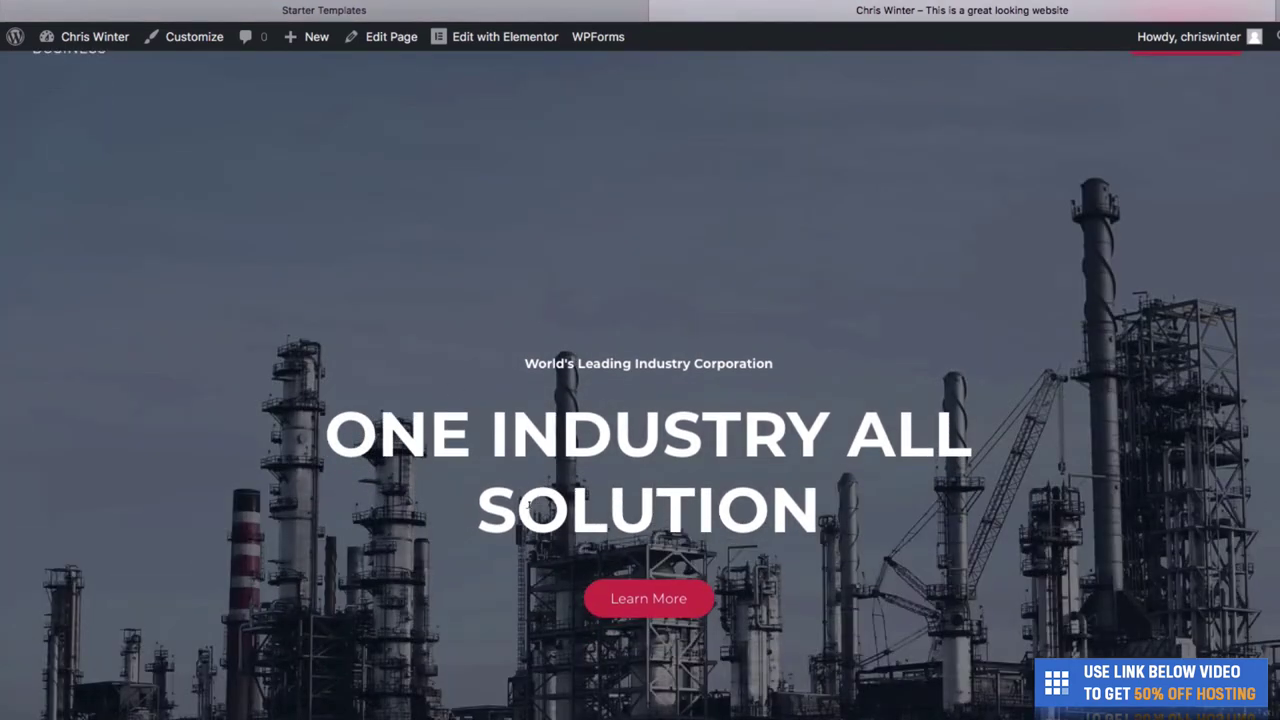
scroll(516, 320, "down", 10)
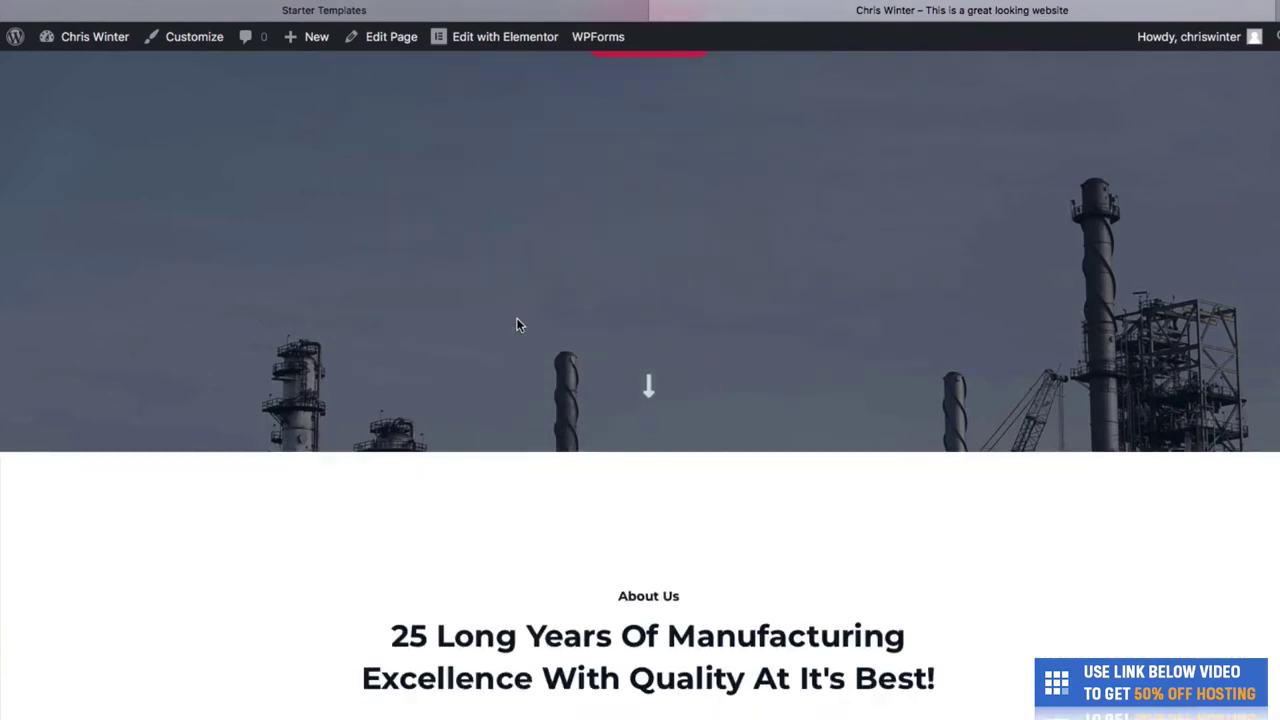
scroll(388, 418, "down", 10)
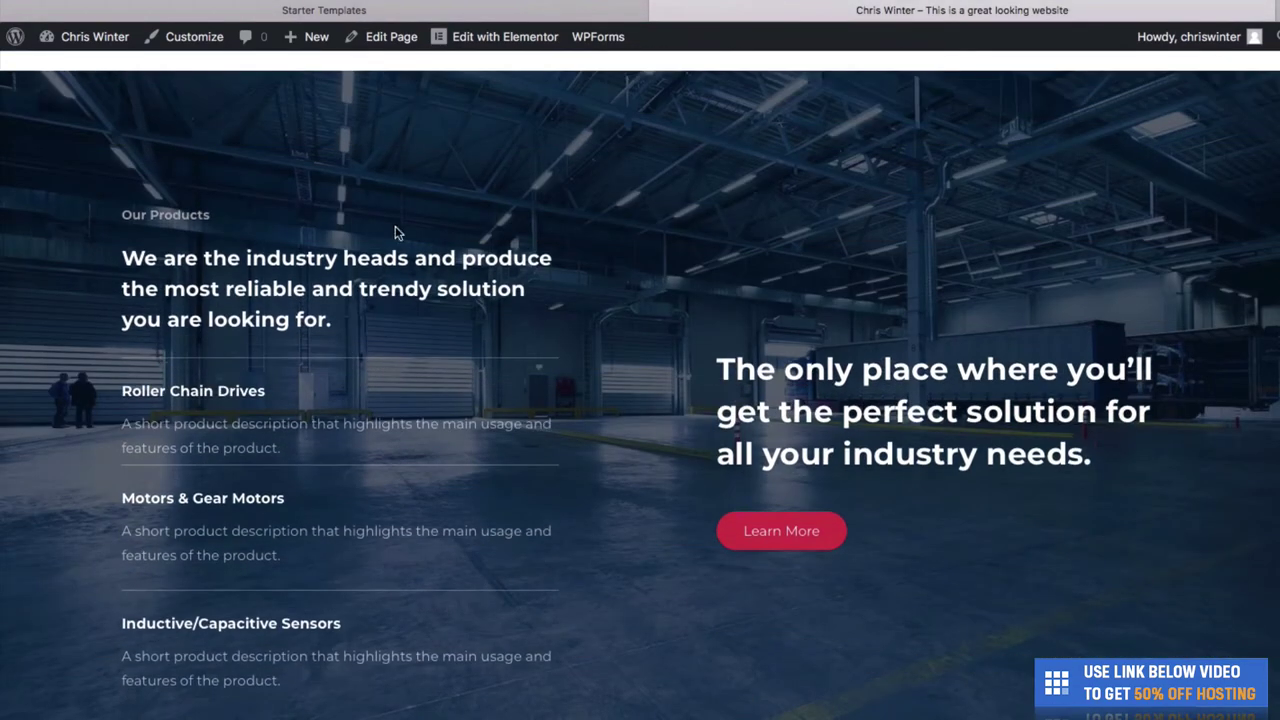
scroll(563, 358, "up", 2)
scroll(563, 358, "down", 1)
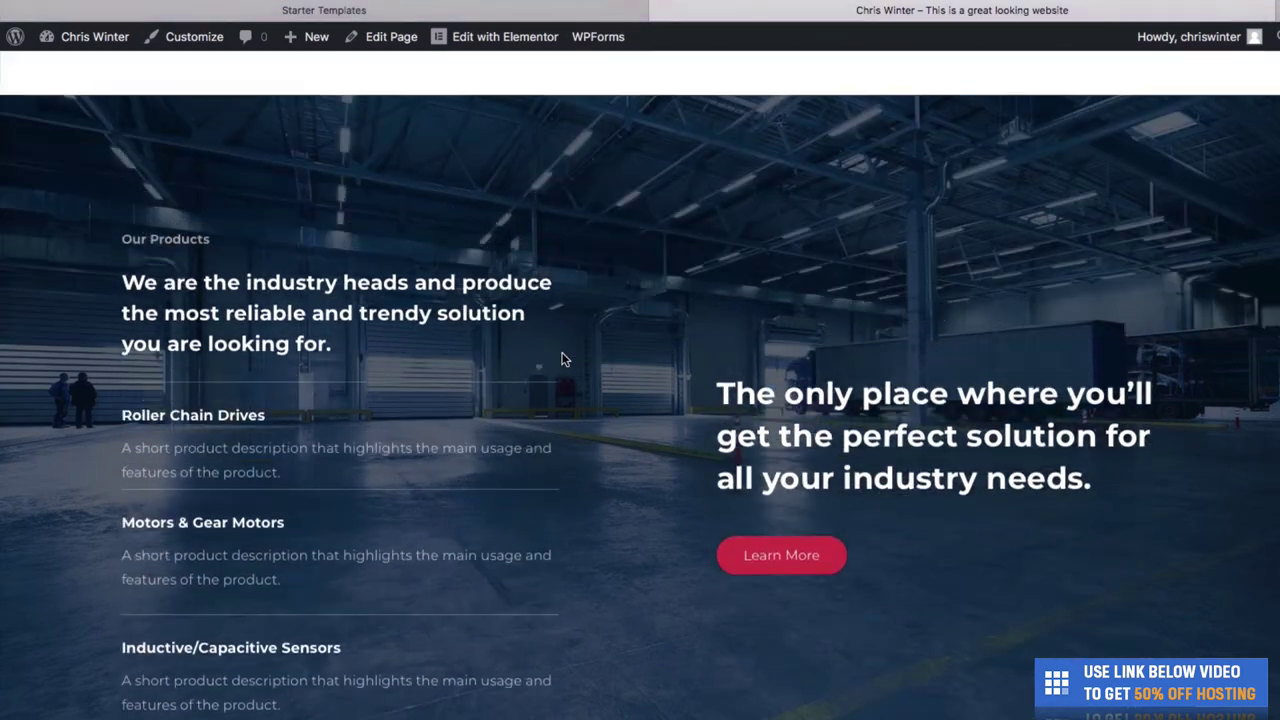
scroll(565, 359, "up", 1)
scroll(632, 408, "down", 2)
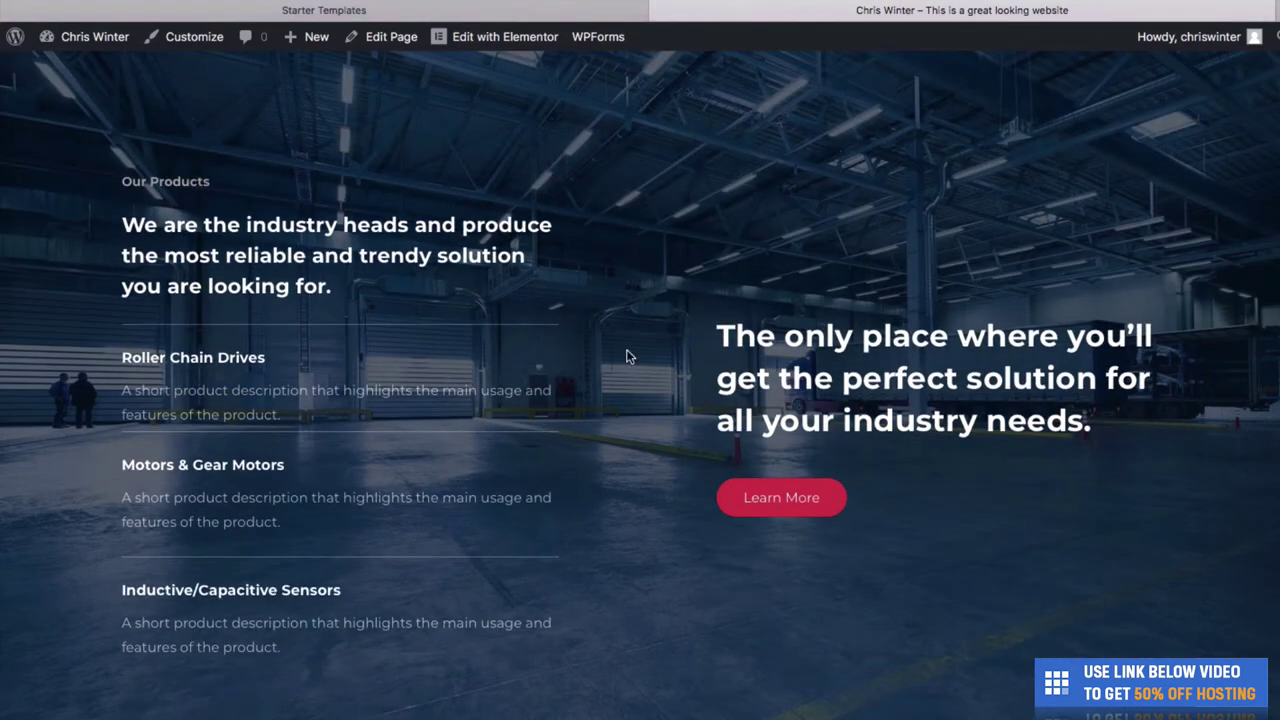
scroll(565, 370, "up", 3)
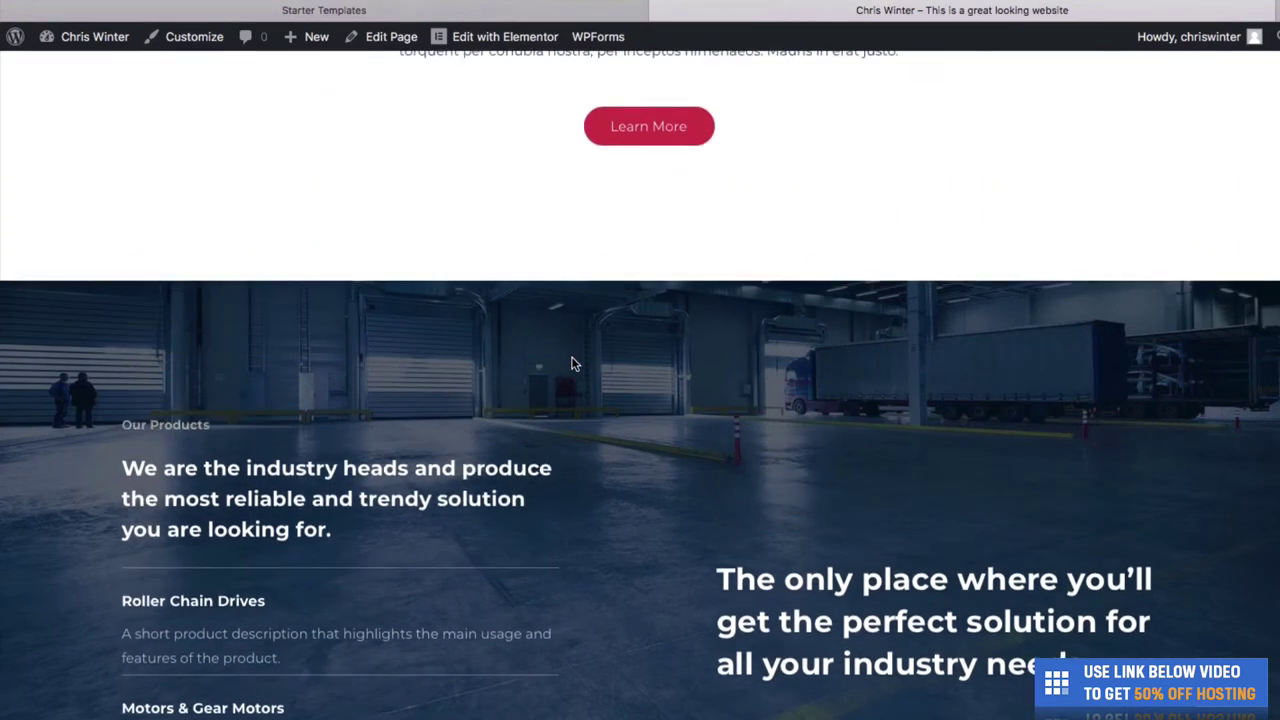
scroll(571, 362, "down", 7)
scroll(571, 364, "down", 7)
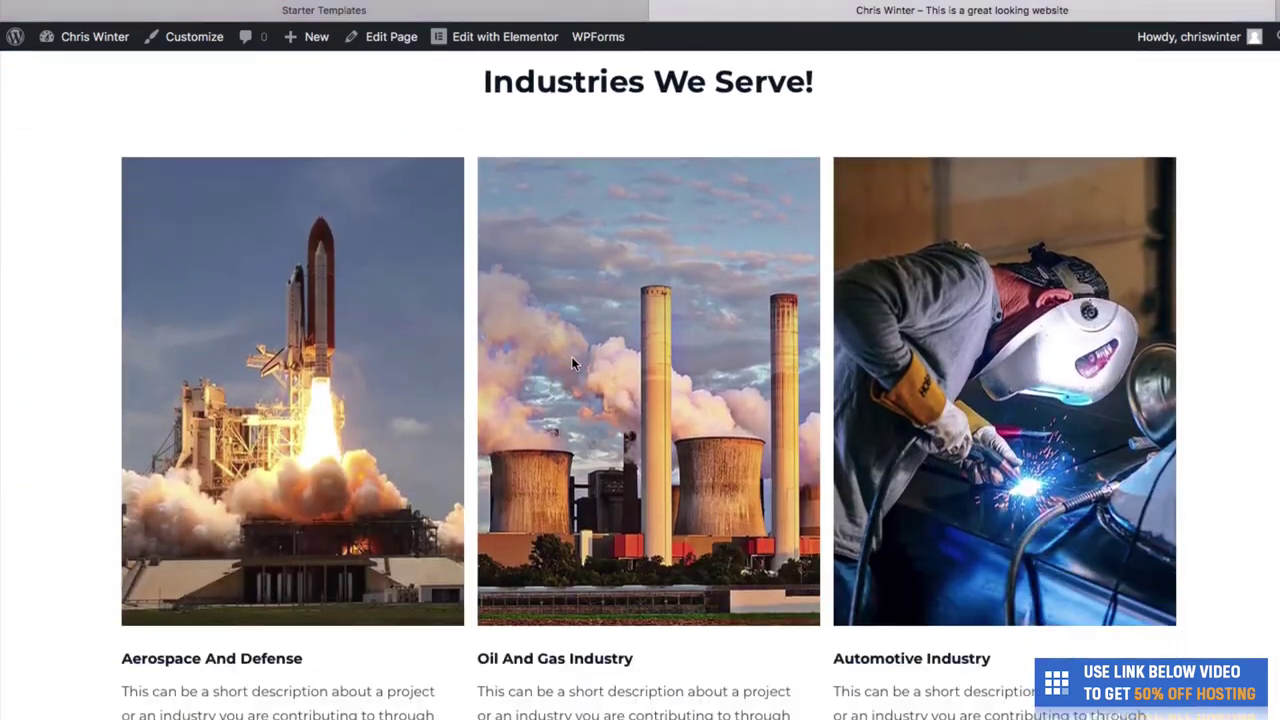
scroll(531, 429, "down", 7)
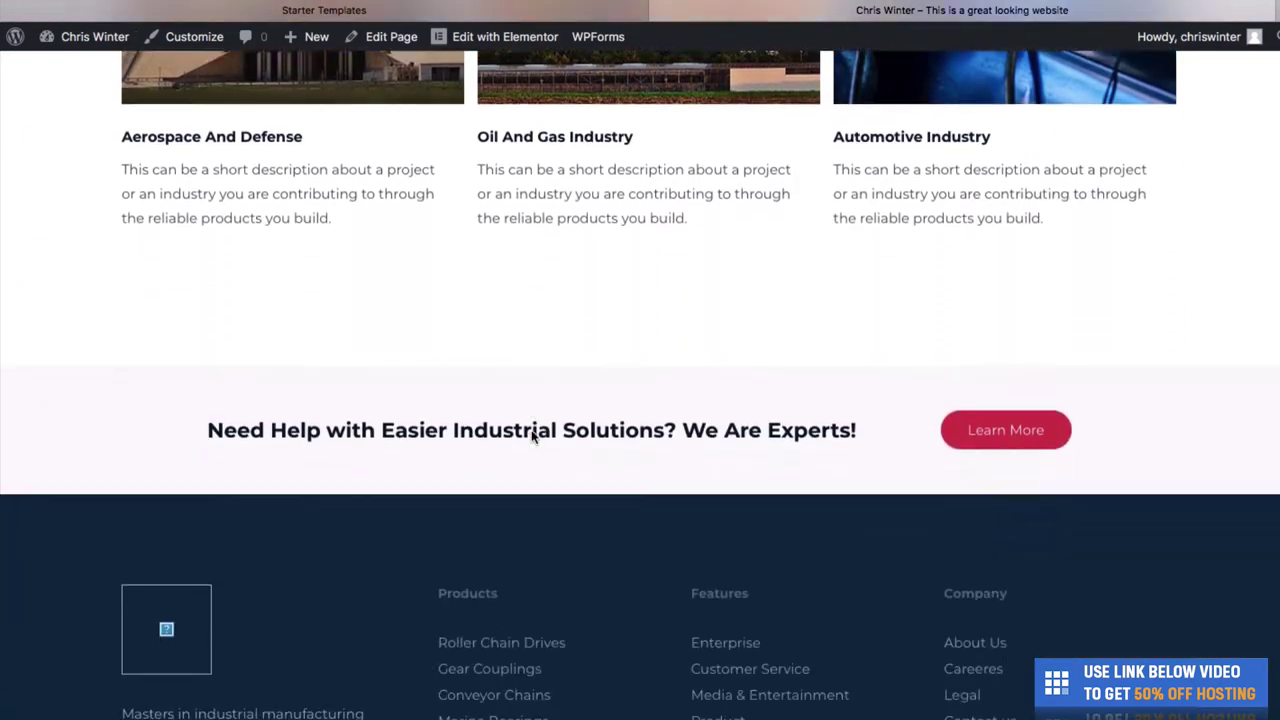
scroll(531, 429, "up", 6)
scroll(531, 429, "up", 20)
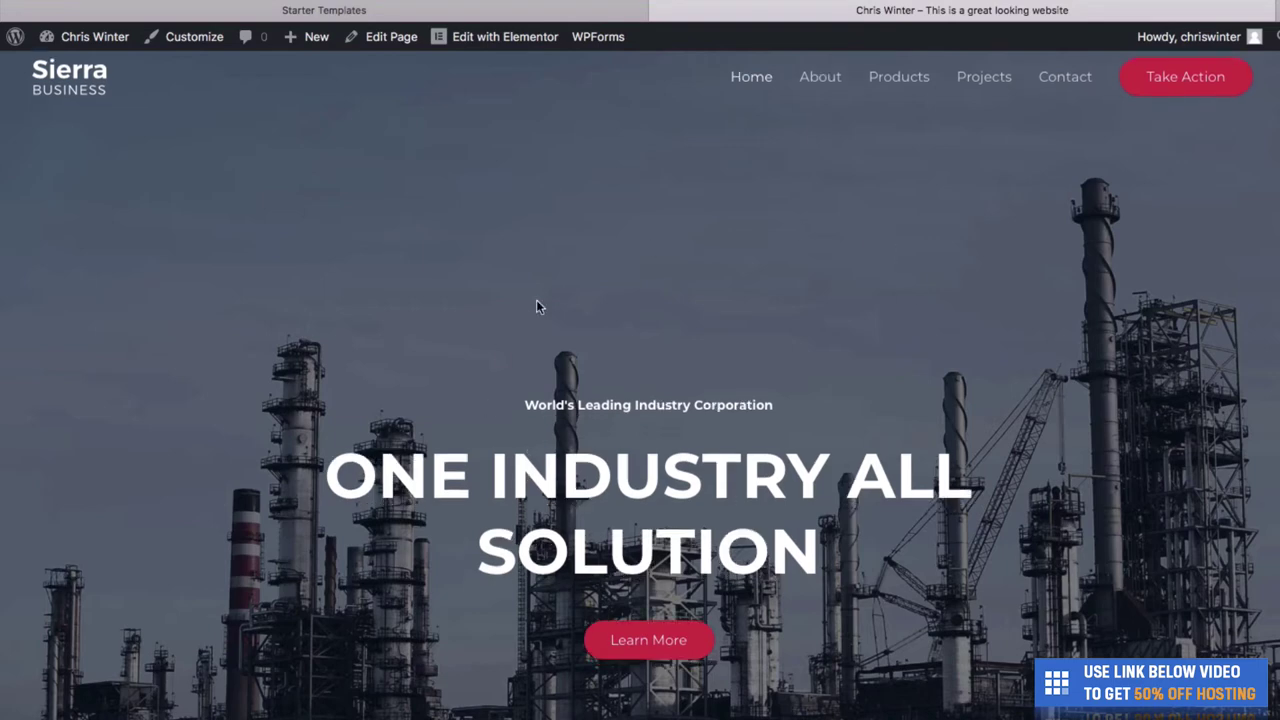
scroll(506, 263, "down", 5)
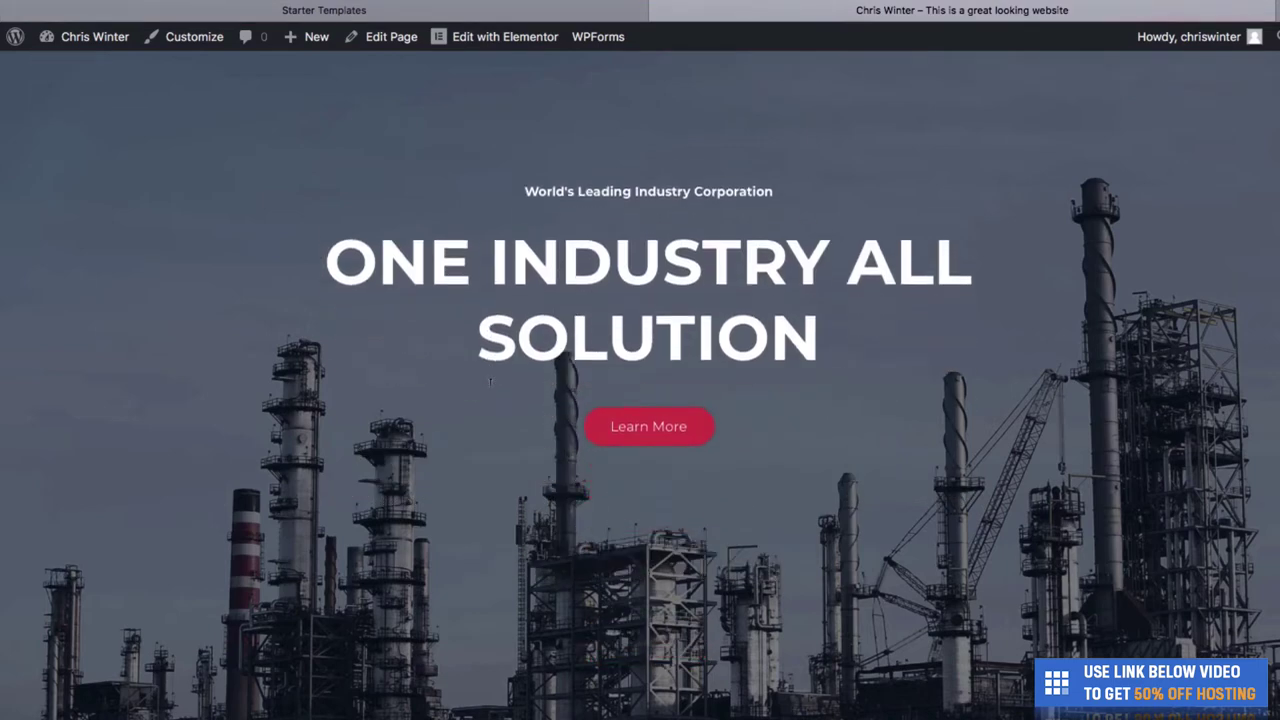
scroll(489, 392, "up", 5)
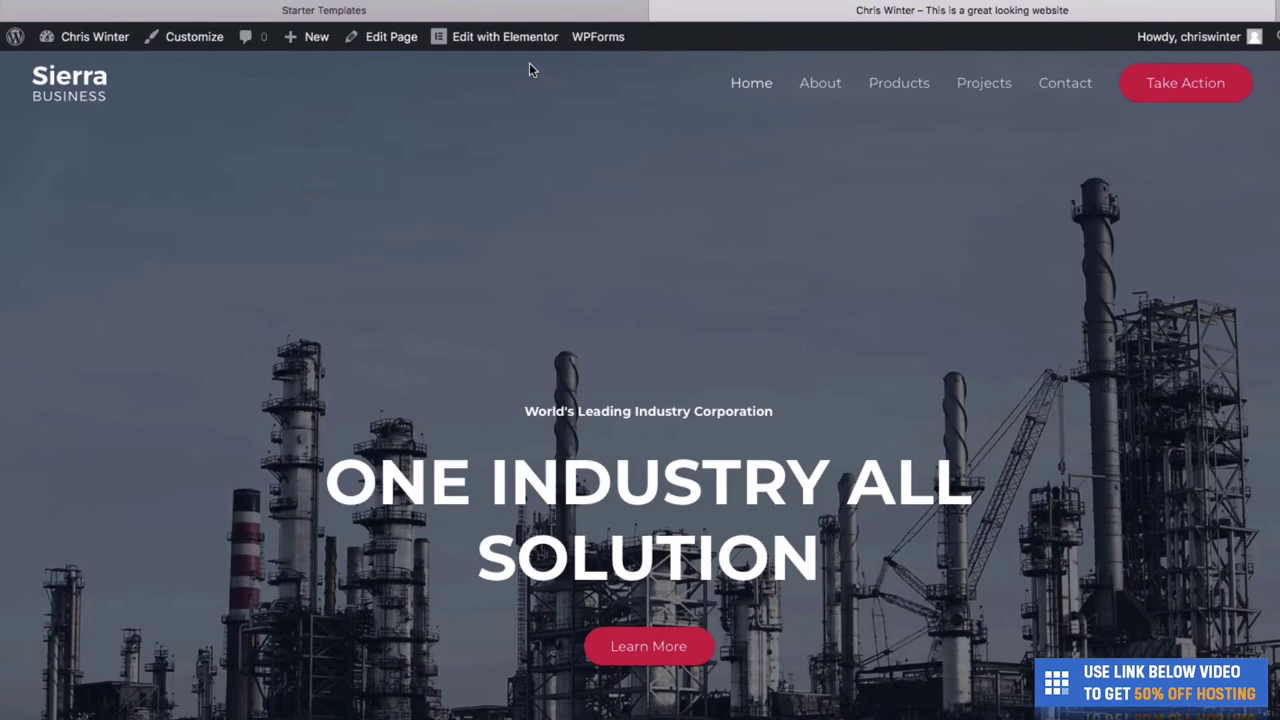
- Open the Sierra Business home page in the Elementor editor from the admin bar
left_click(469, 38)
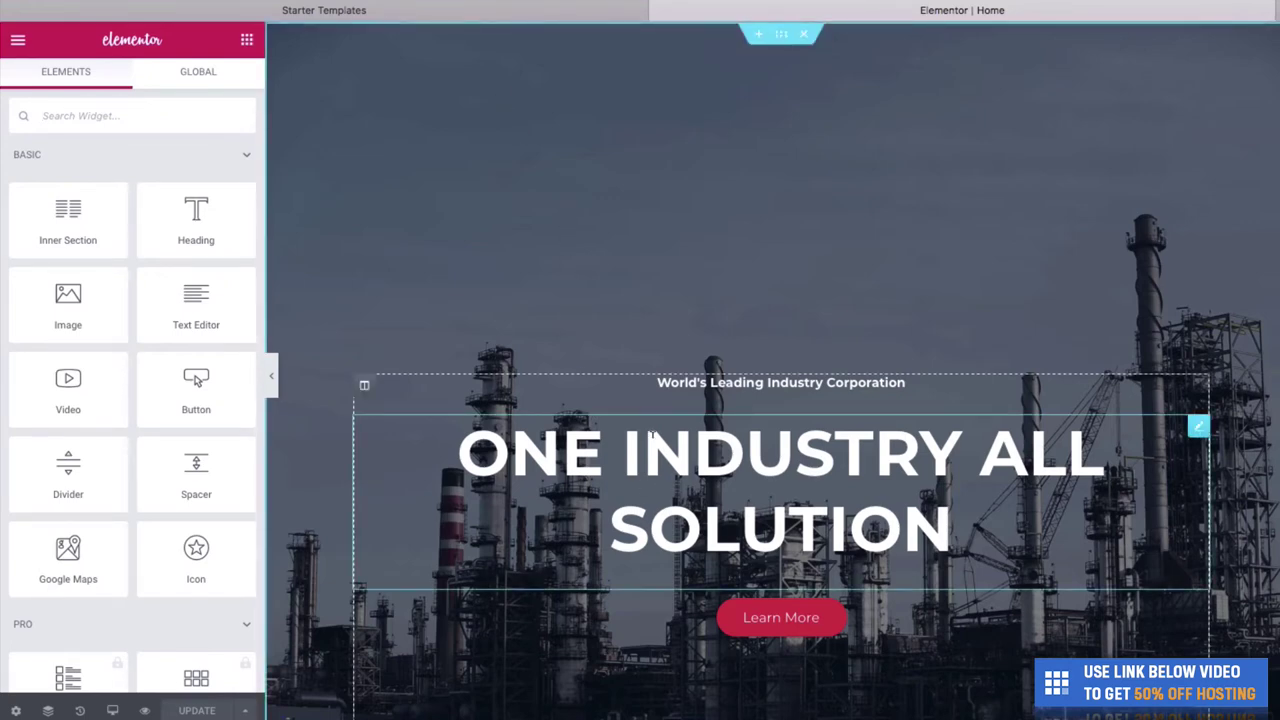
scroll(651, 433, "down", 2)
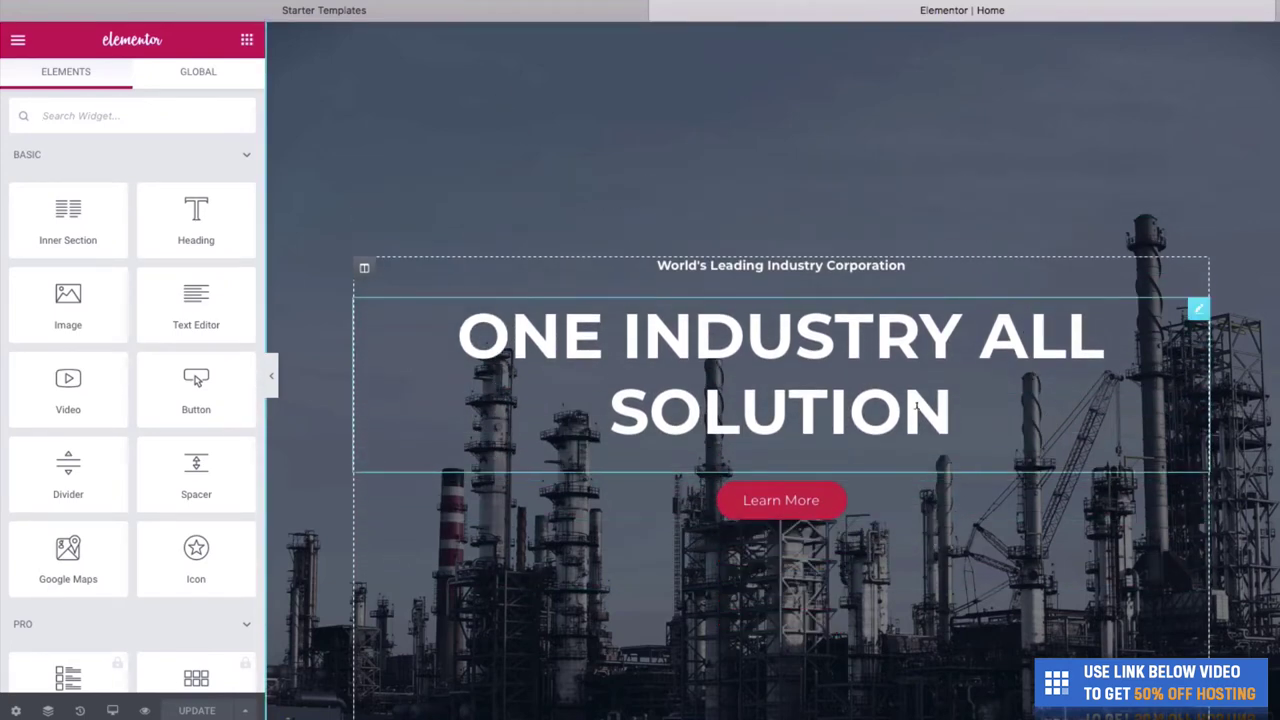
- Replace the hero heading text with 'CANNES FASHION'
left_click(949, 408)
key("BackSpace")
key("BackSpace")
key("BackSpace")
key("BackSpace")
key("BackSpace")
key("BackSpace")
key("BackSpace")
key("BackSpace")
key("BackSpace")
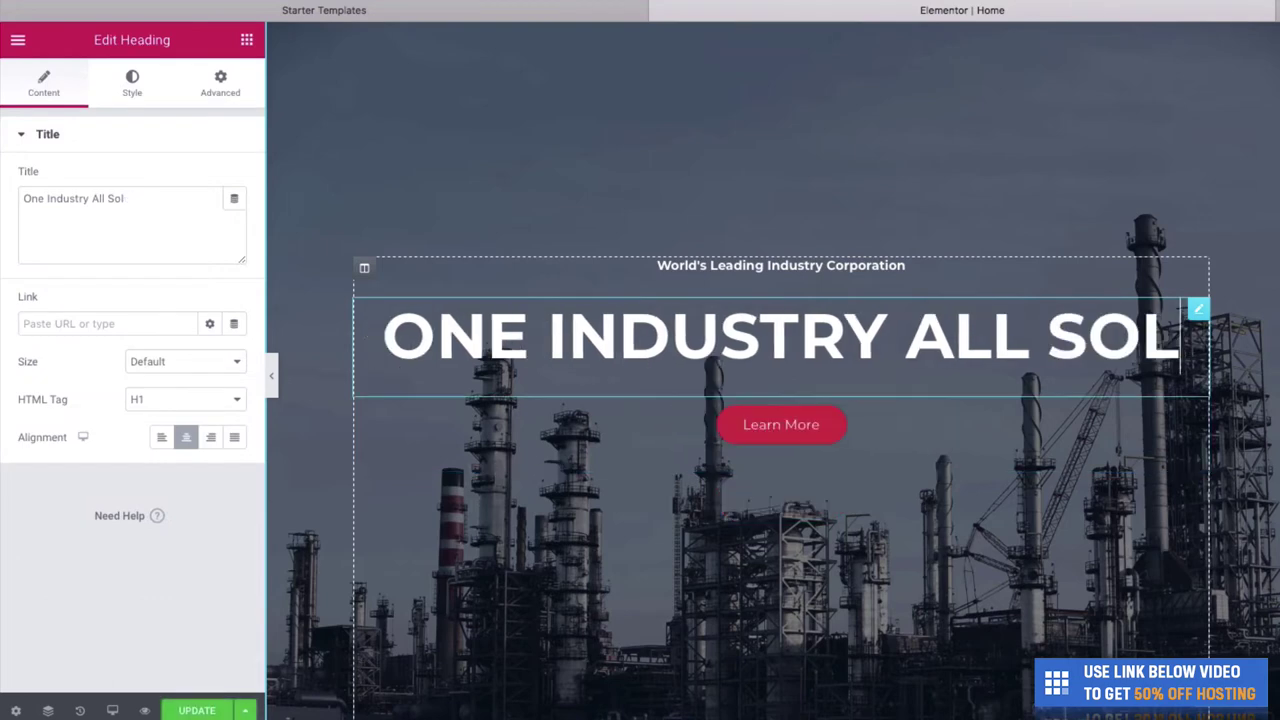
key("BackSpace")
key("BackSpace")
key("BackSpace")
key("BackSpace")
key("BackSpace")
key("BackSpace")
key("BackSpace")
key("BackSpace")
key("BackSpace")
key("BackSpace")
key("BackSpace")
key("BackSpace")
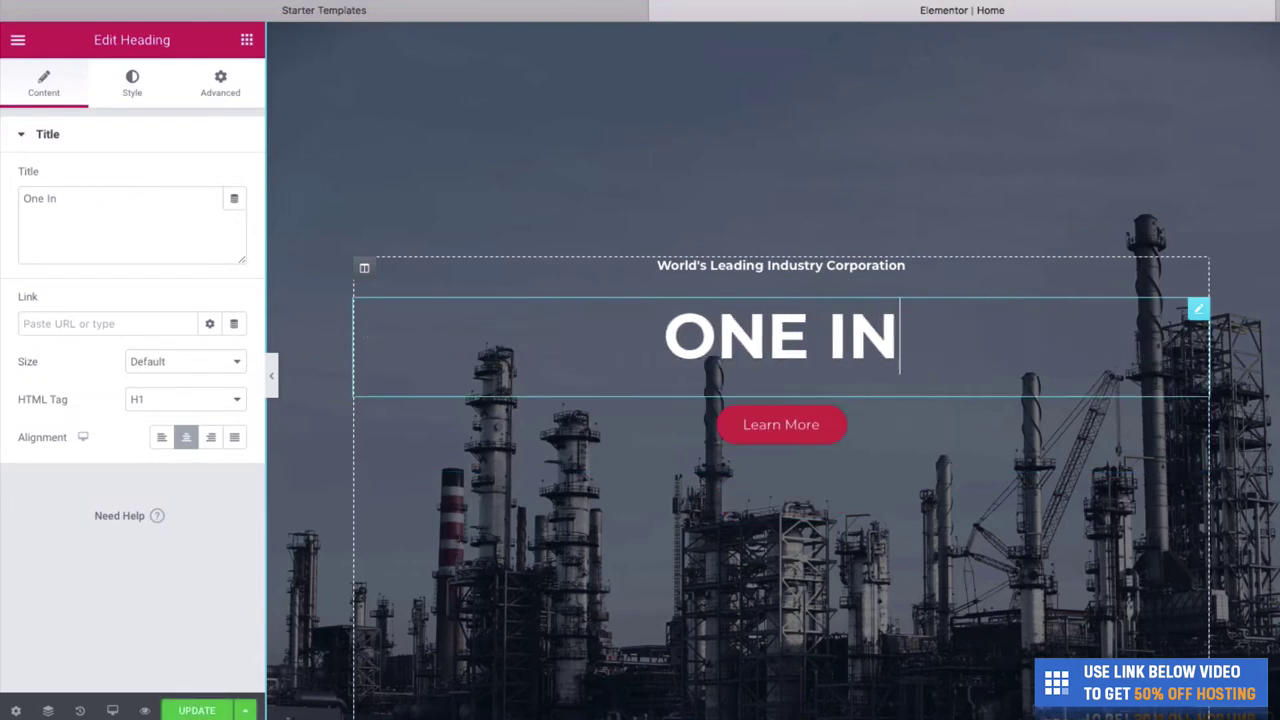
key("BackSpace")
key("BackSpace")
key("BackSpace")
key("BackSpace")
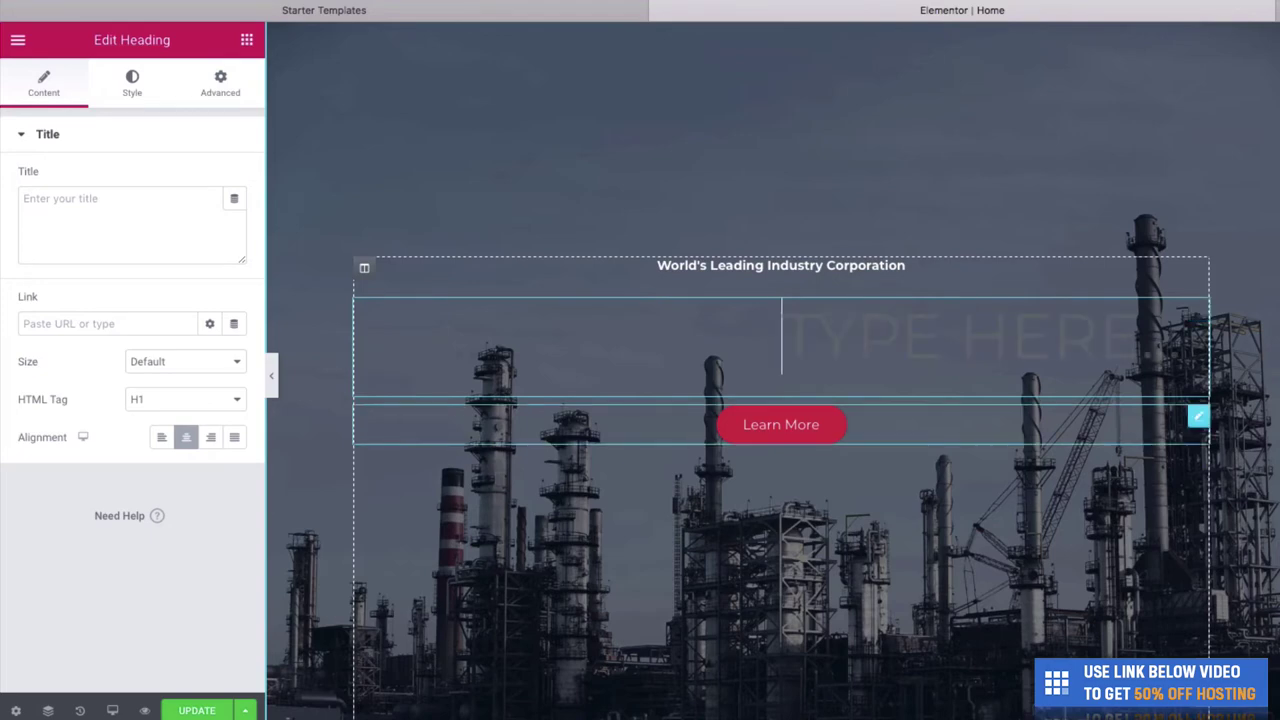
type("CA")
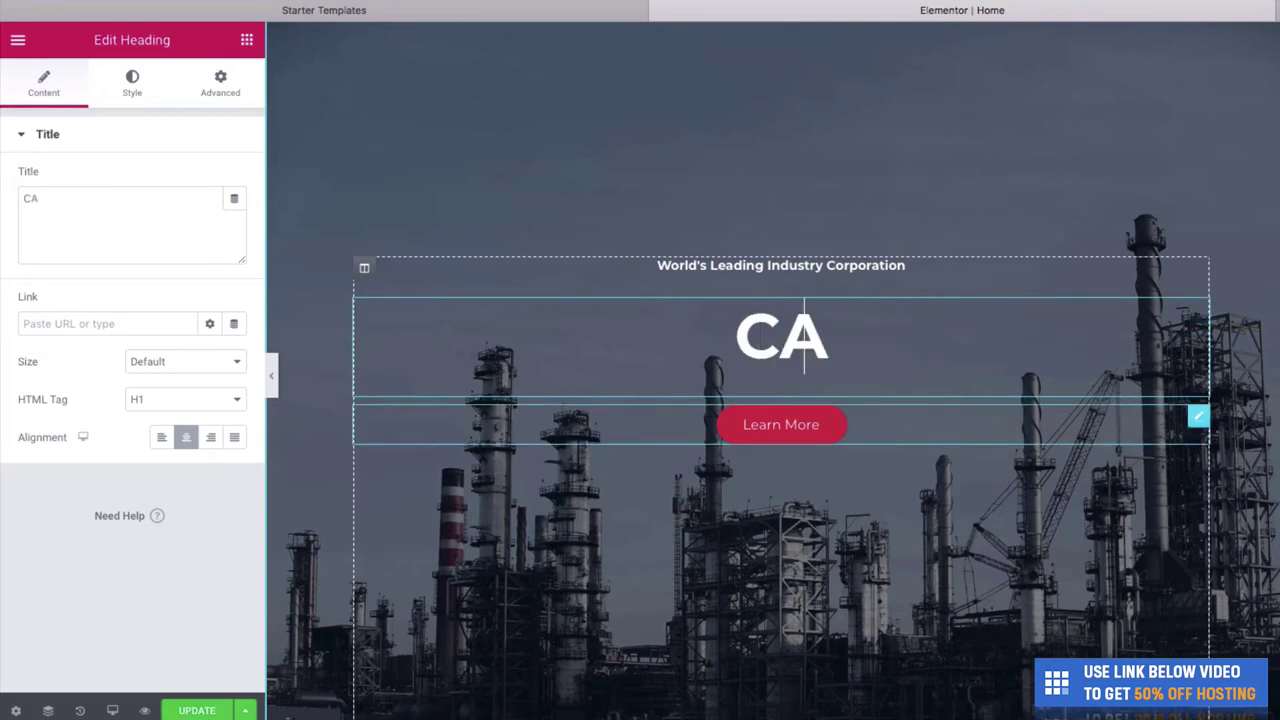
type("NNES FASH")
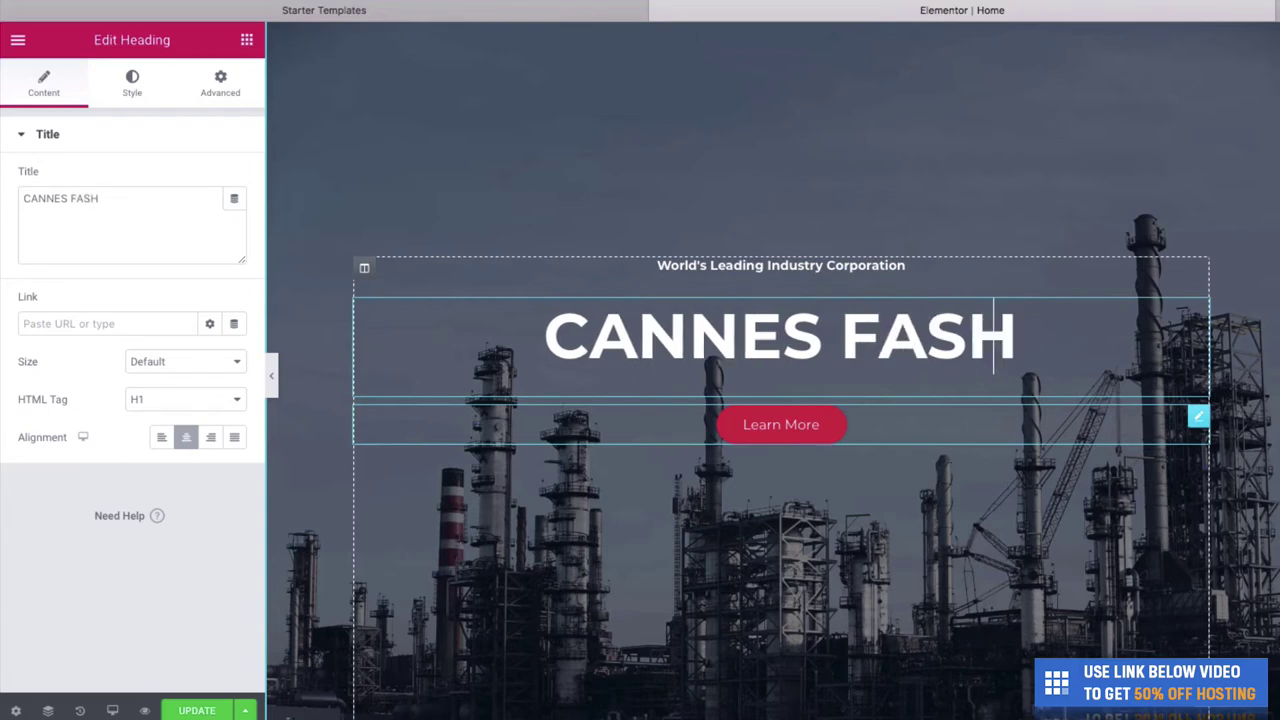
type("OION CO")
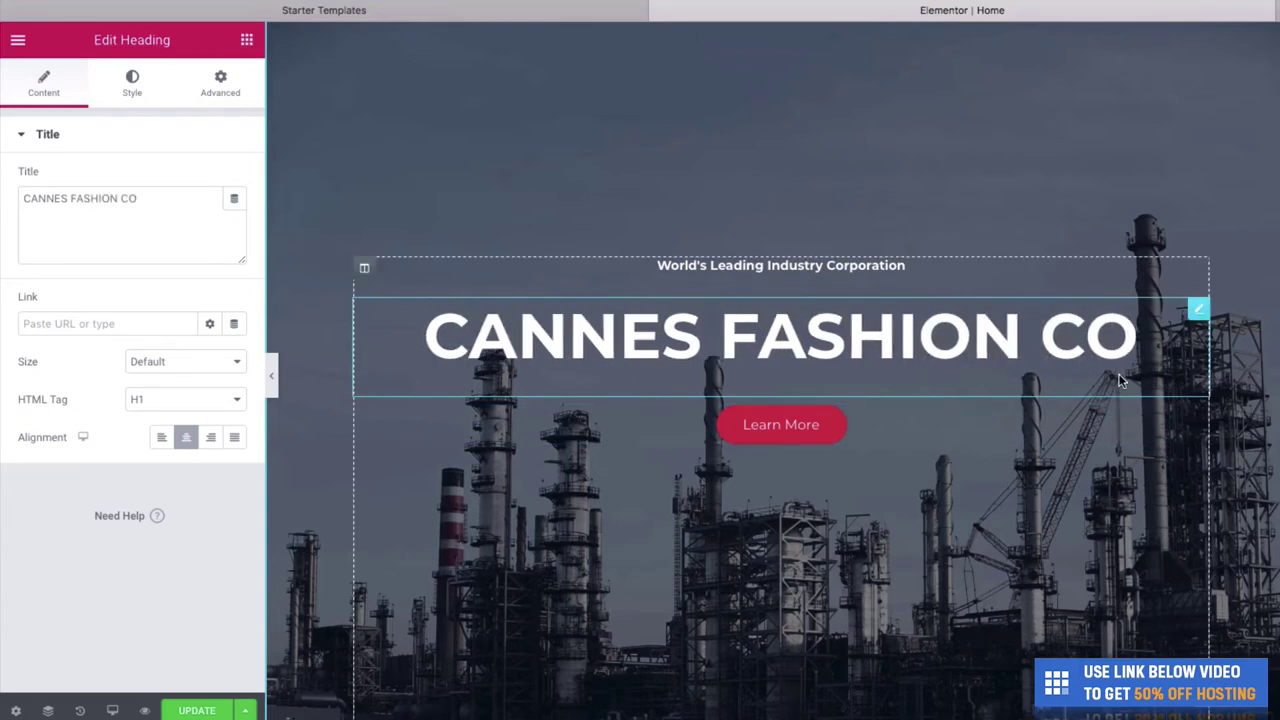
key("BackSpace")
key("BackSpace")
key("BackSpace")
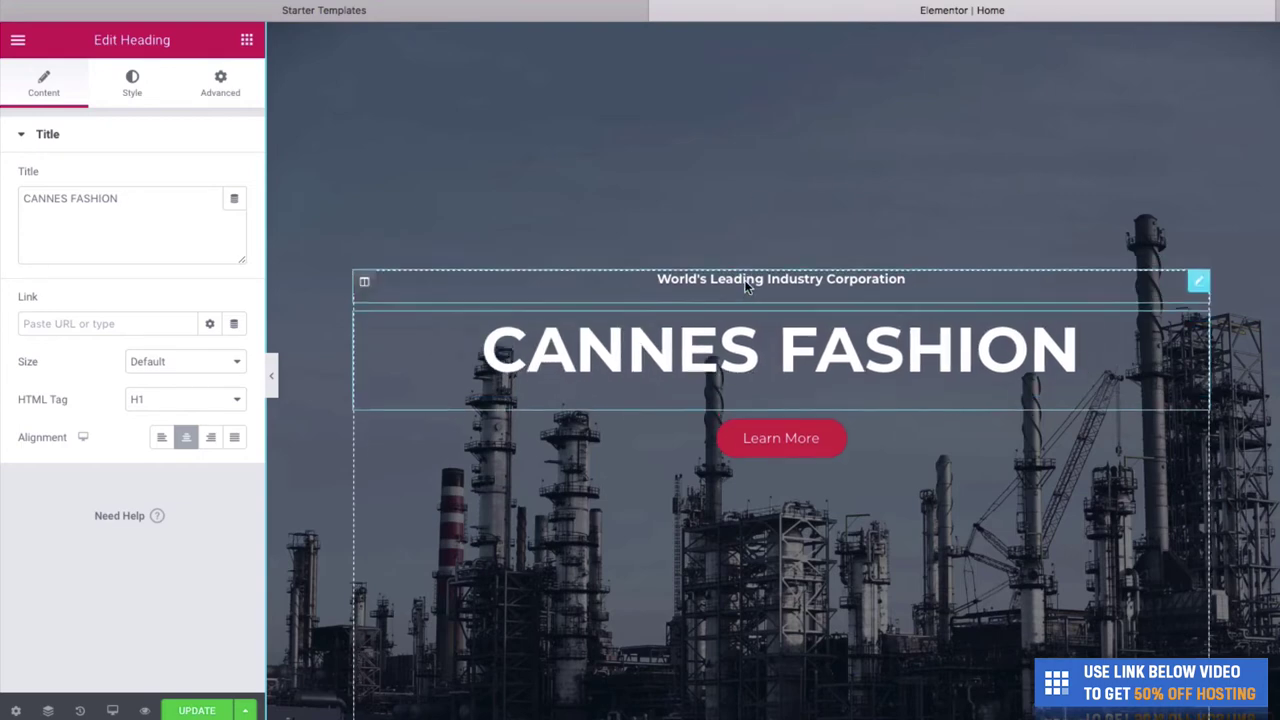
- Change the small tagline above the heading to 'Welcome To'
left_click(918, 316)
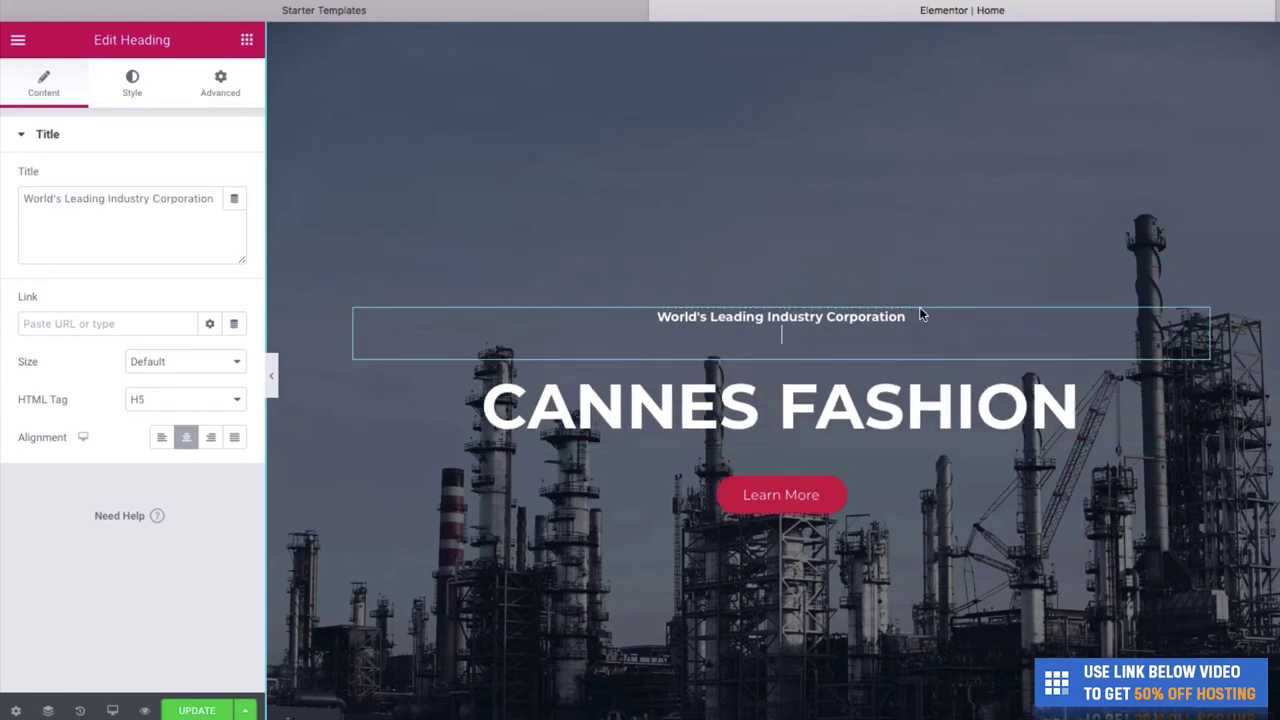
key("BackSpace")
key("BackSpace")
key("BackSpace")
key("BackSpace")
key("BackSpace")
key("BackSpace")
key("BackSpace")
key("BackSpace")
key("BackSpace")
key("BackSpace")
key("BackSpace")
key("BackSpace")
key("BackSpace")
key("BackSpace")
key("BackSpace")
key("BackSpace")
key("BackSpace")
key("BackSpace")
key("BackSpace")
key("BackSpace")
key("BackSpace")
key("BackSpace")
key("BackSpace")
key("BackSpace")
key("BackSpace")
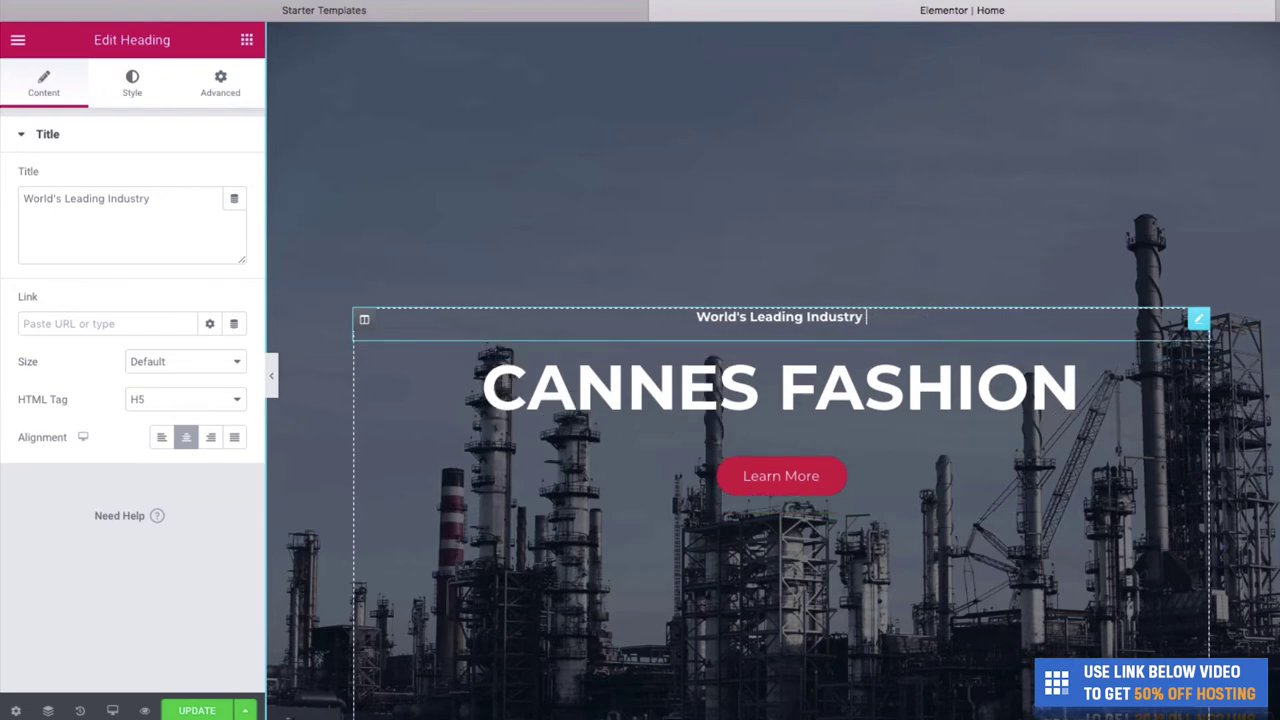
key("BackSpace")
key("BackSpace")
key("BackSpace")
key("BackSpace")
key("BackSpace")
key("BackSpace")
key("BackSpace")
key("BackSpace")
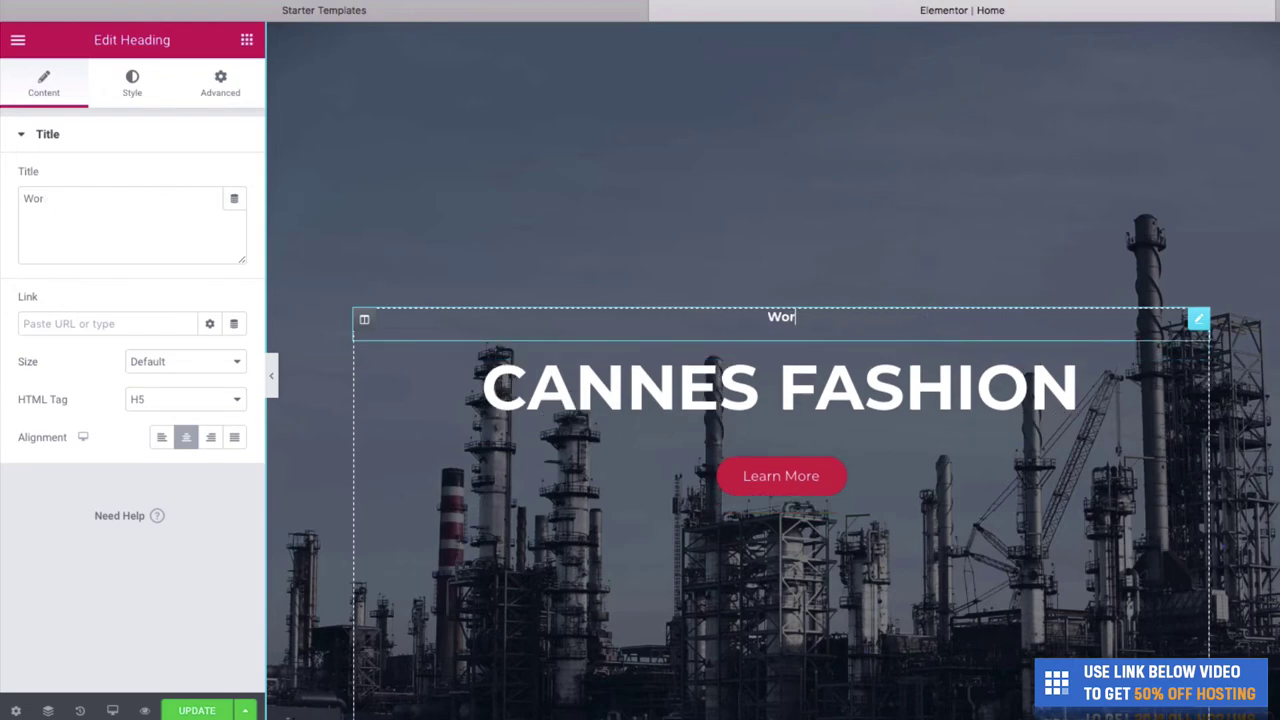
type("Wecl")
key("BackSpace")
key("BackSpace")
type("lcome To")
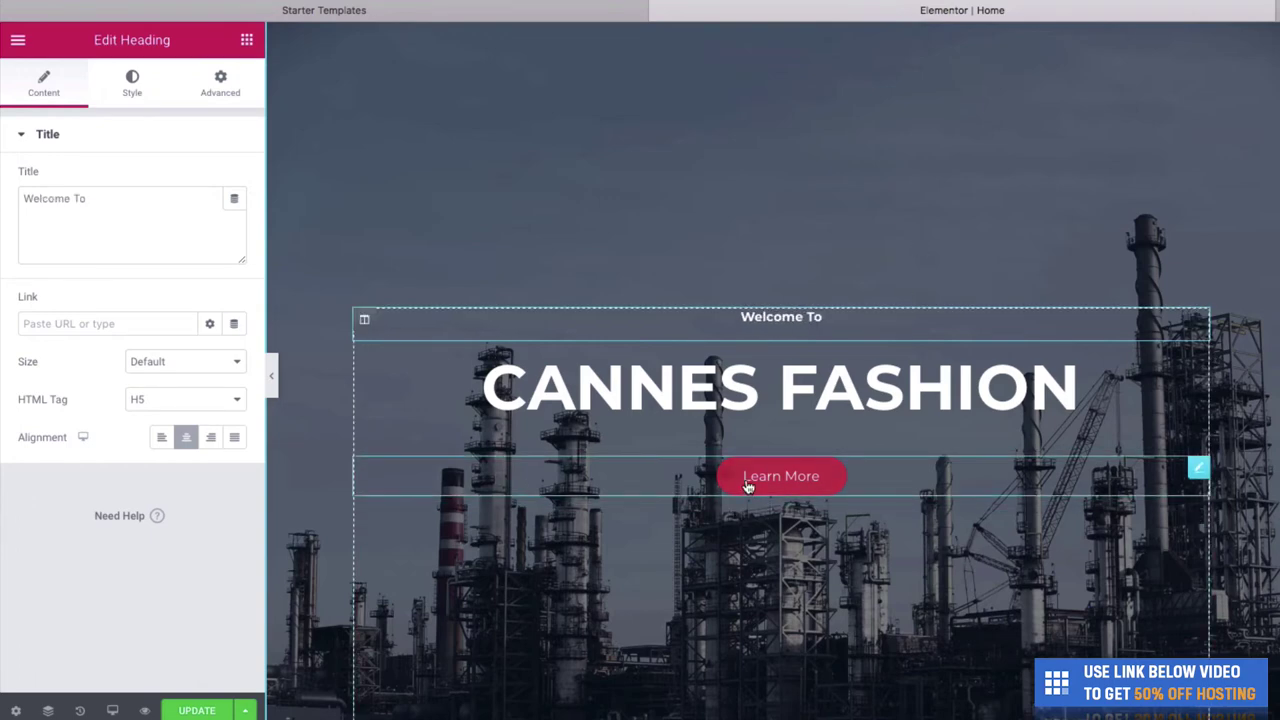
- Relabel the hero button from 'Learn More' to 'See Our Clothing Line', fixing the typo
left_click(822, 484)
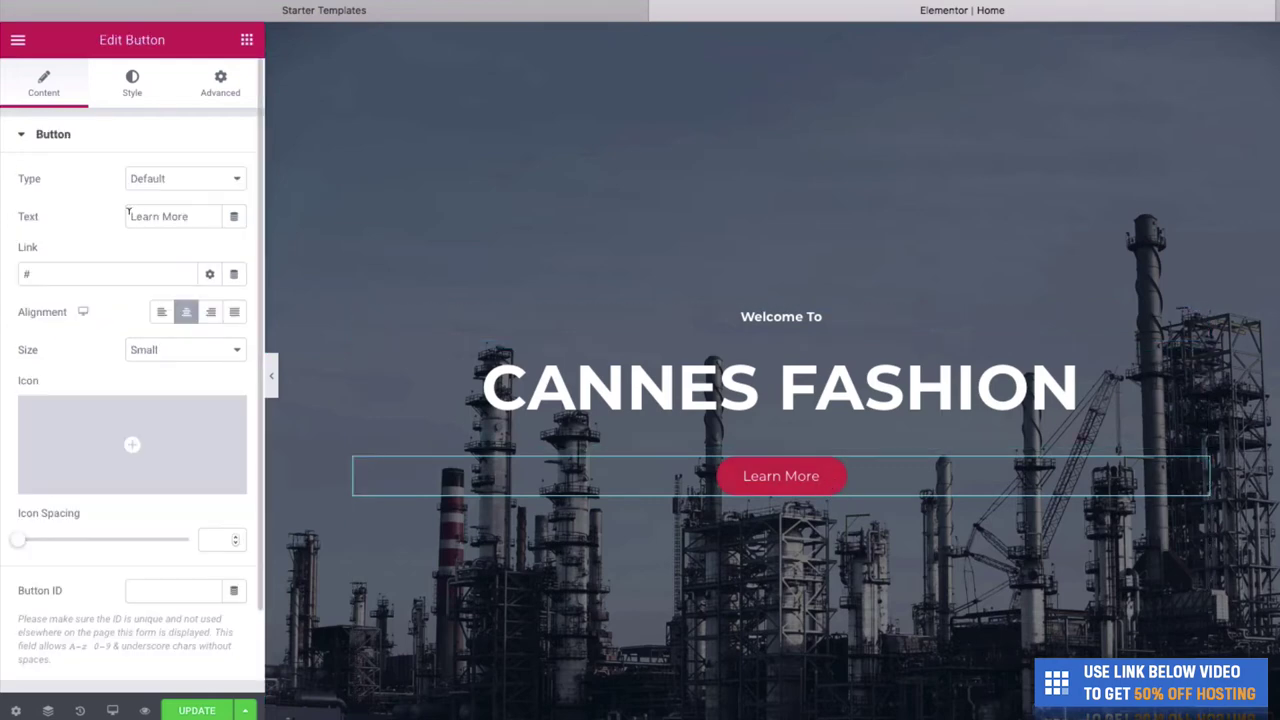
left_click_drag(211, 209, 116, 202)
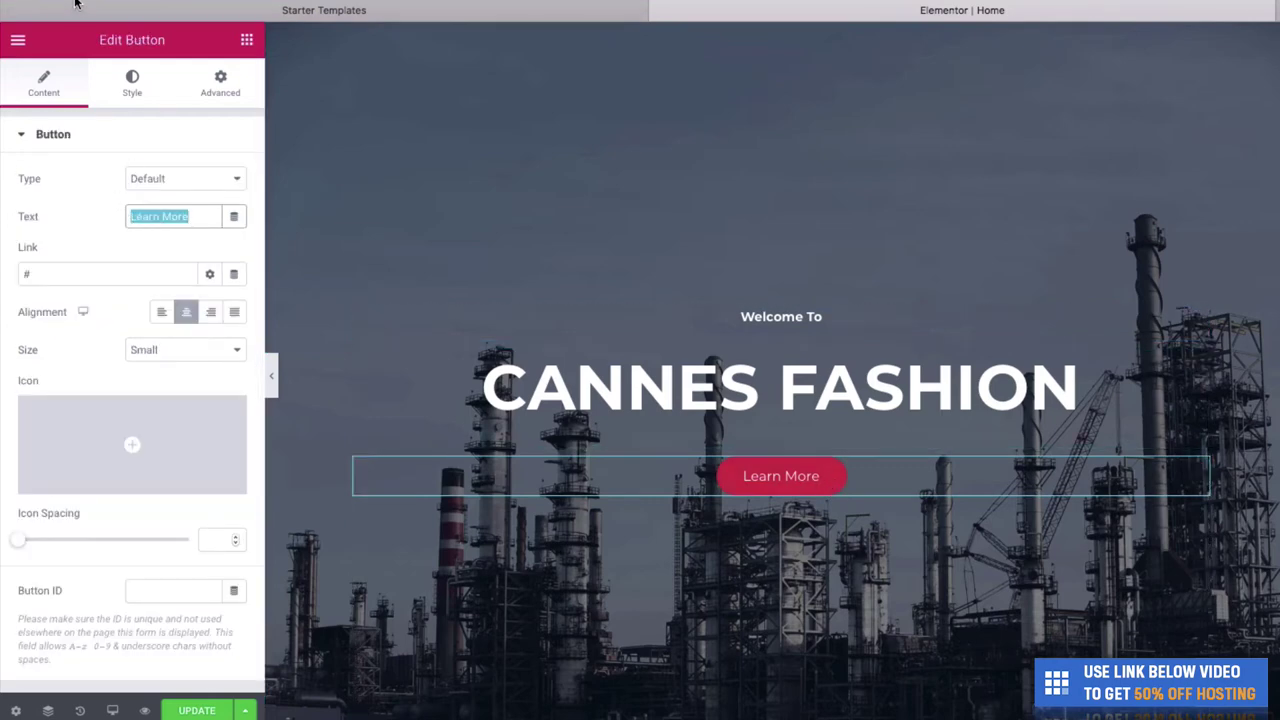
type("See Our Cloth")
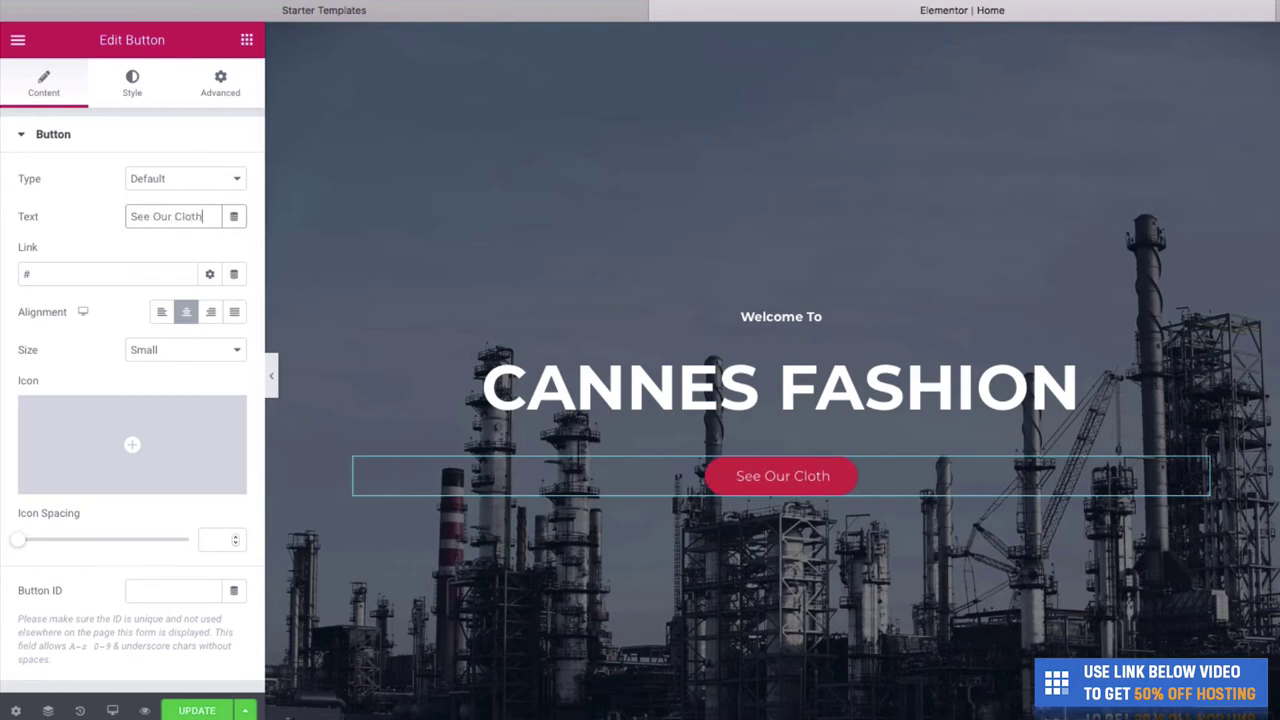
type("eing Line")
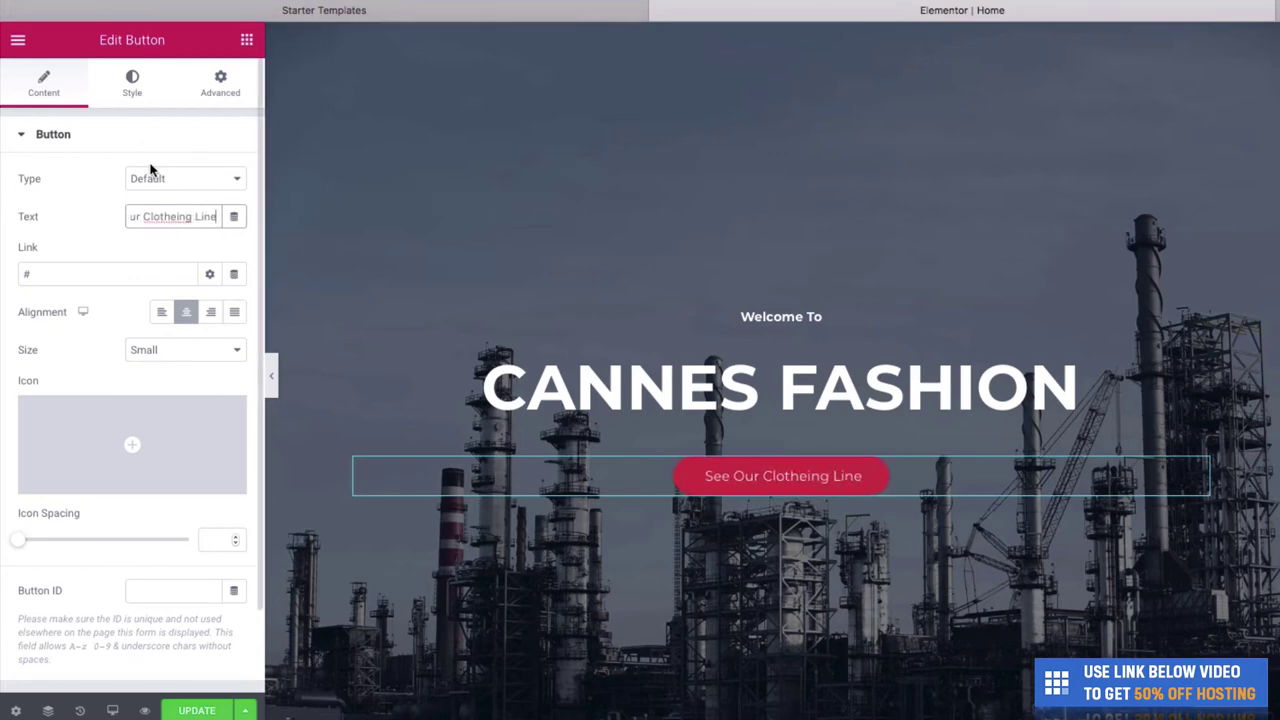
left_click(177, 216)
key("BackSpace")
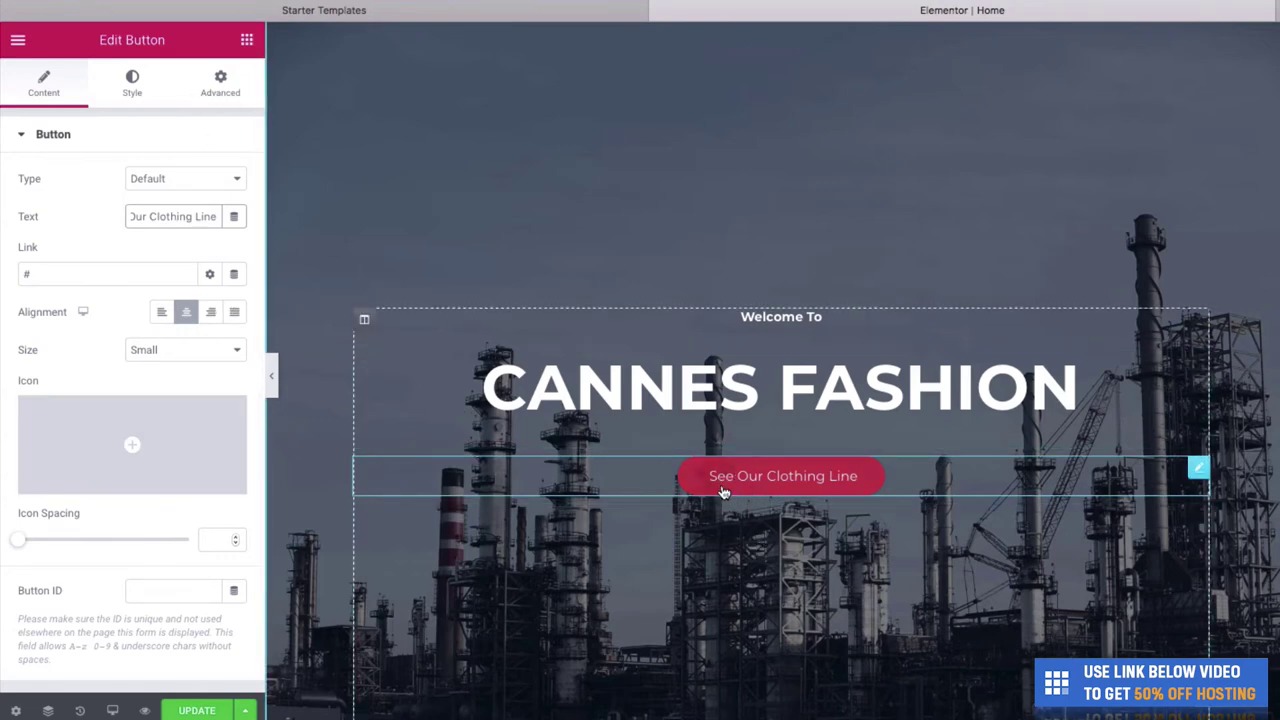
- Set the button's Style background colour to a golden tone and save the page with Cmd+S
left_click(132, 88)
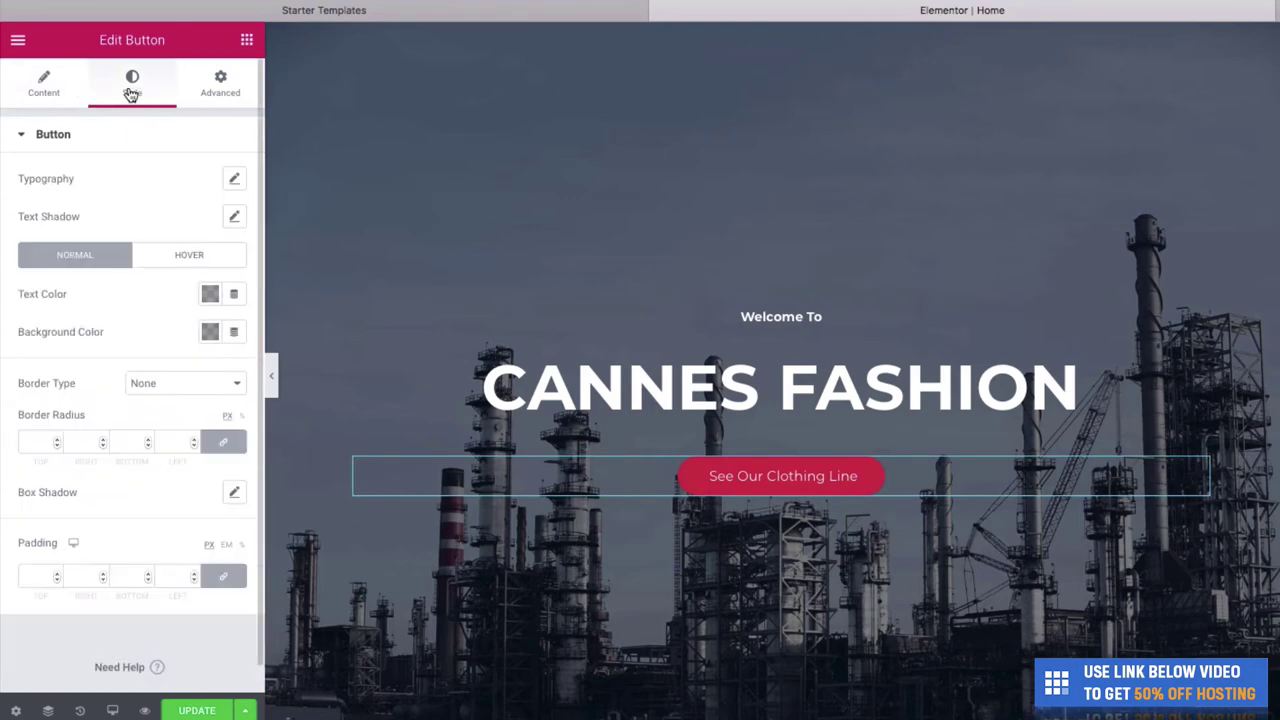
left_click(212, 331)
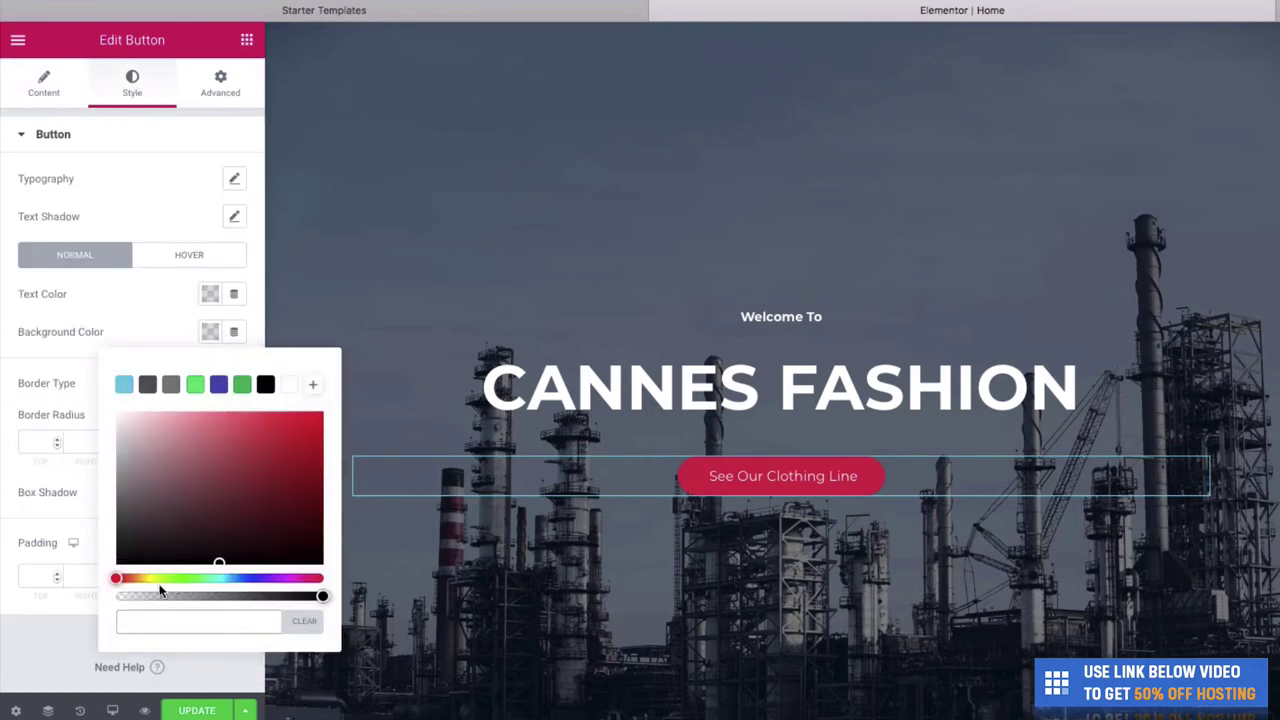
left_click_drag(117, 579, 148, 580)
left_click(263, 487)
left_click_drag(286, 486, 307, 459)
left_click_drag(143, 580, 142, 581)
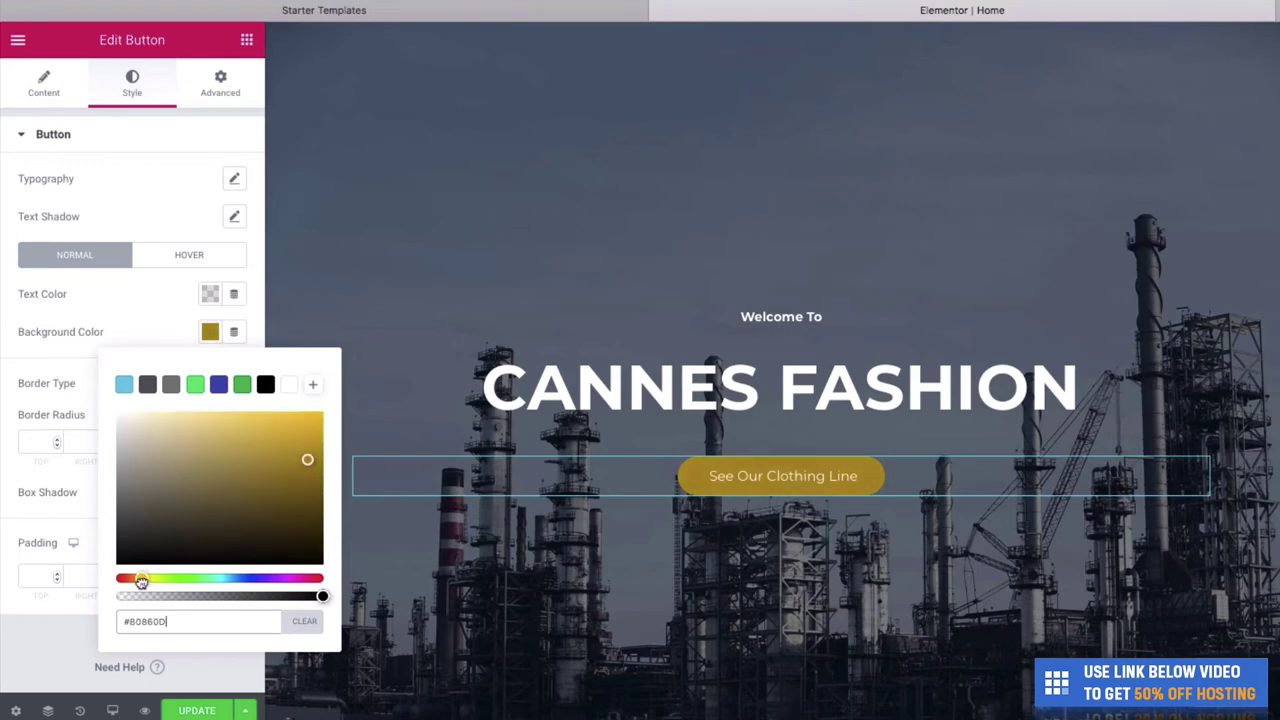
left_click(70, 629)
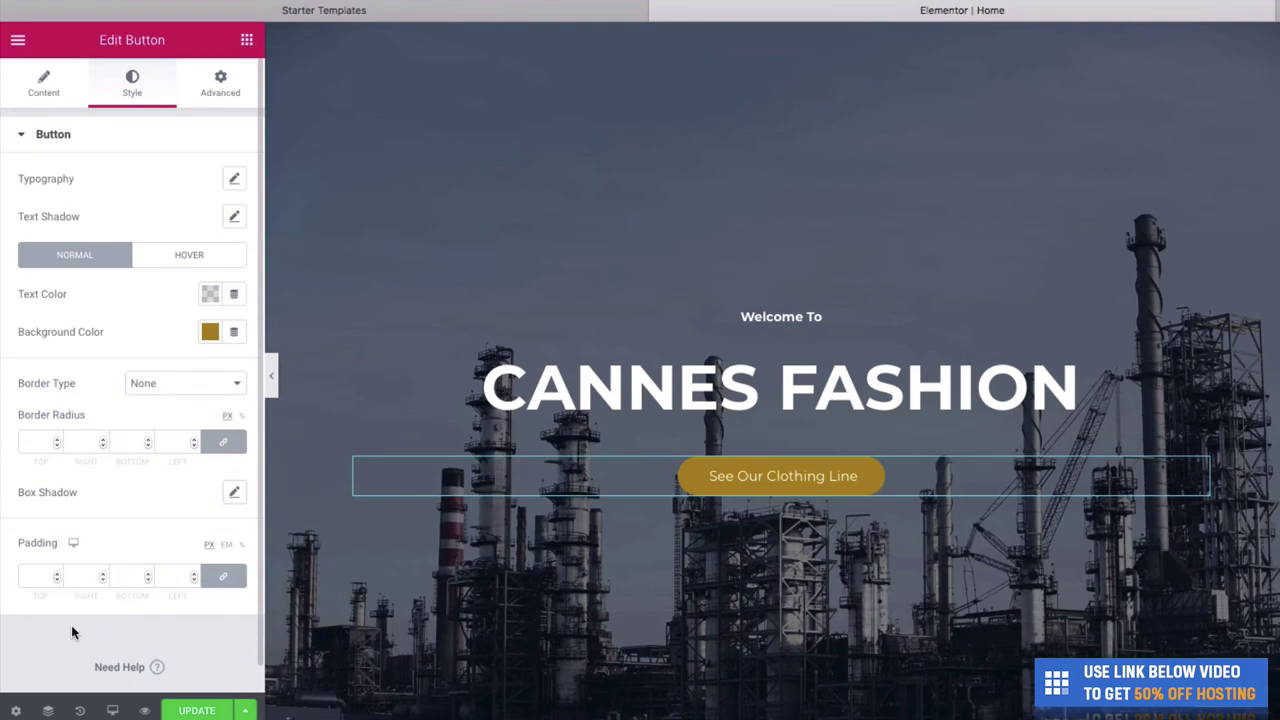
key("super+s")
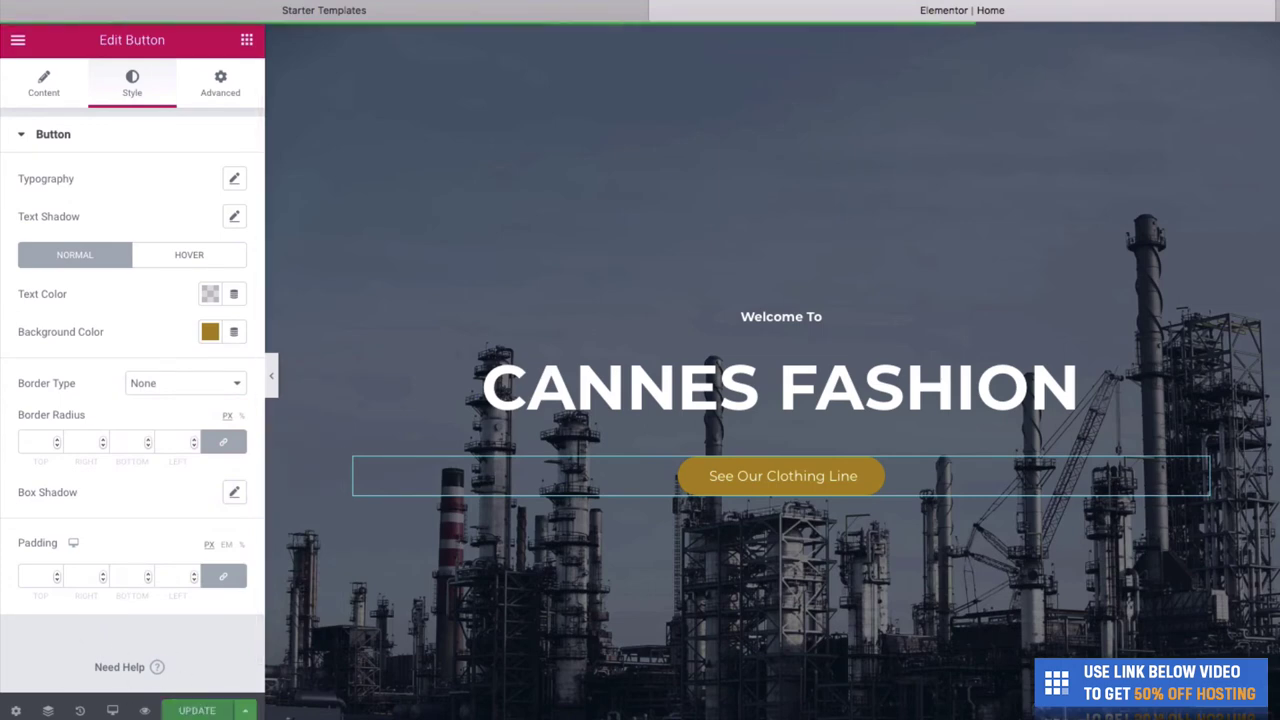
- Collapse the Elementor panel and scroll the full-width preview to check the Cannes Fashion hero
mouse_move(261, 695)
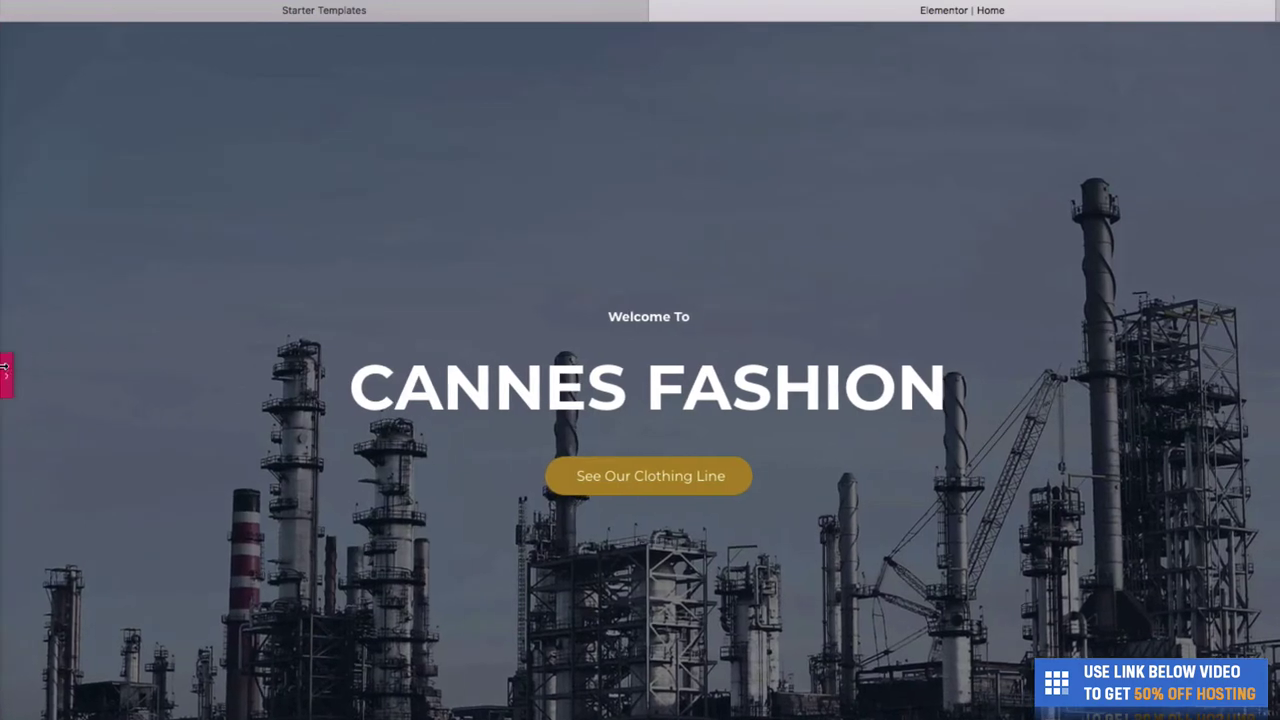
scroll(194, 360, "up", 1)
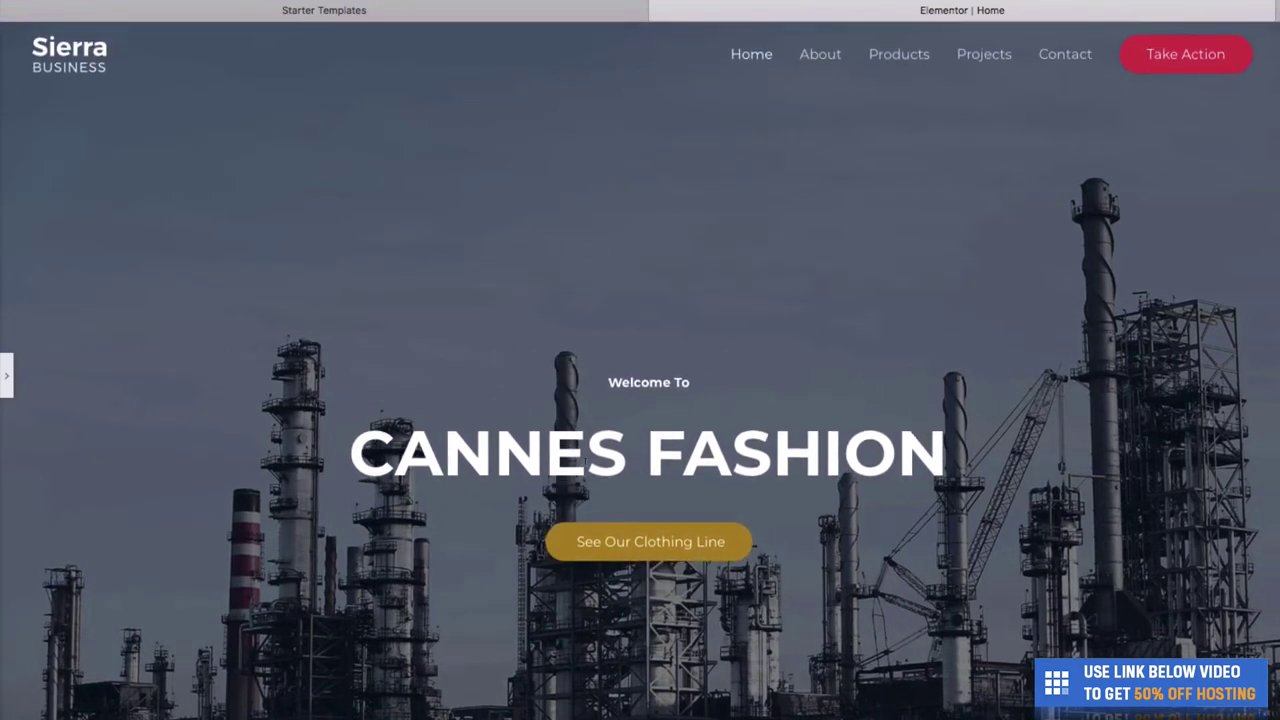
scroll(748, 372, "down", 1)
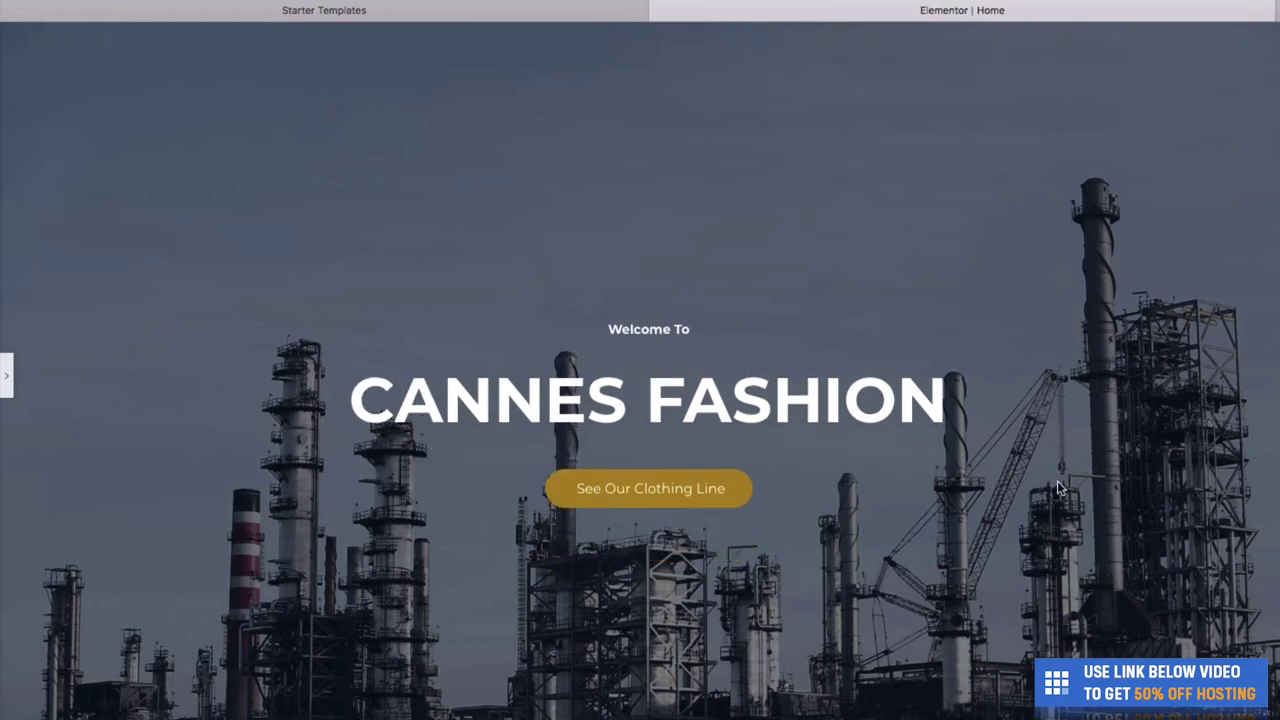
scroll(1060, 487, "up", 1)
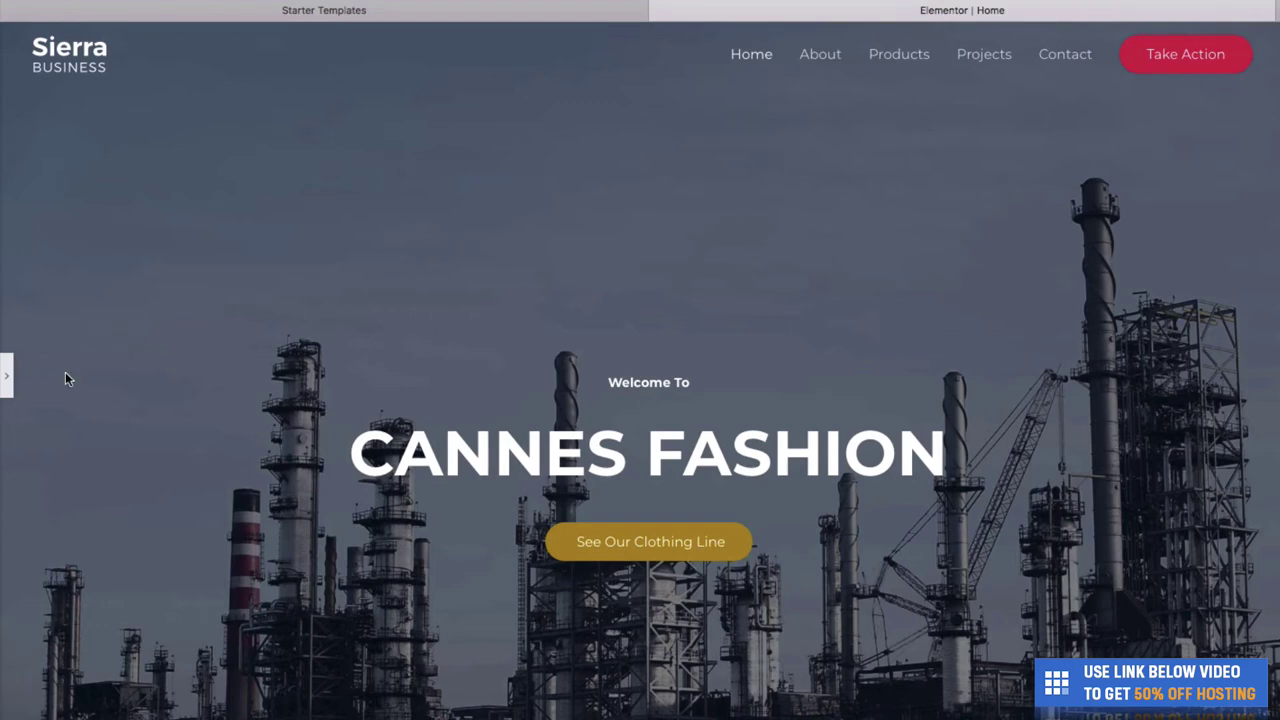
- Set the hero section's background image to the women-in-beige-robes photo from the Clothes > Hero folder
left_click(6, 376)
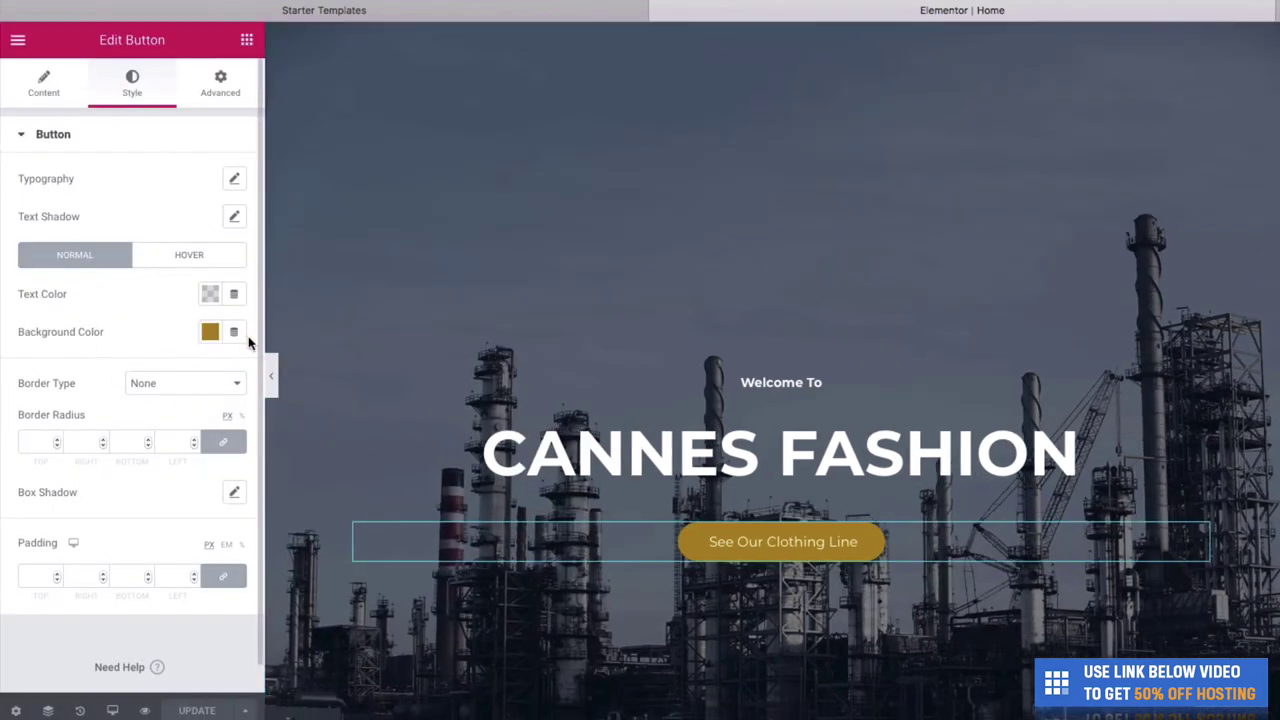
right_click(413, 290)
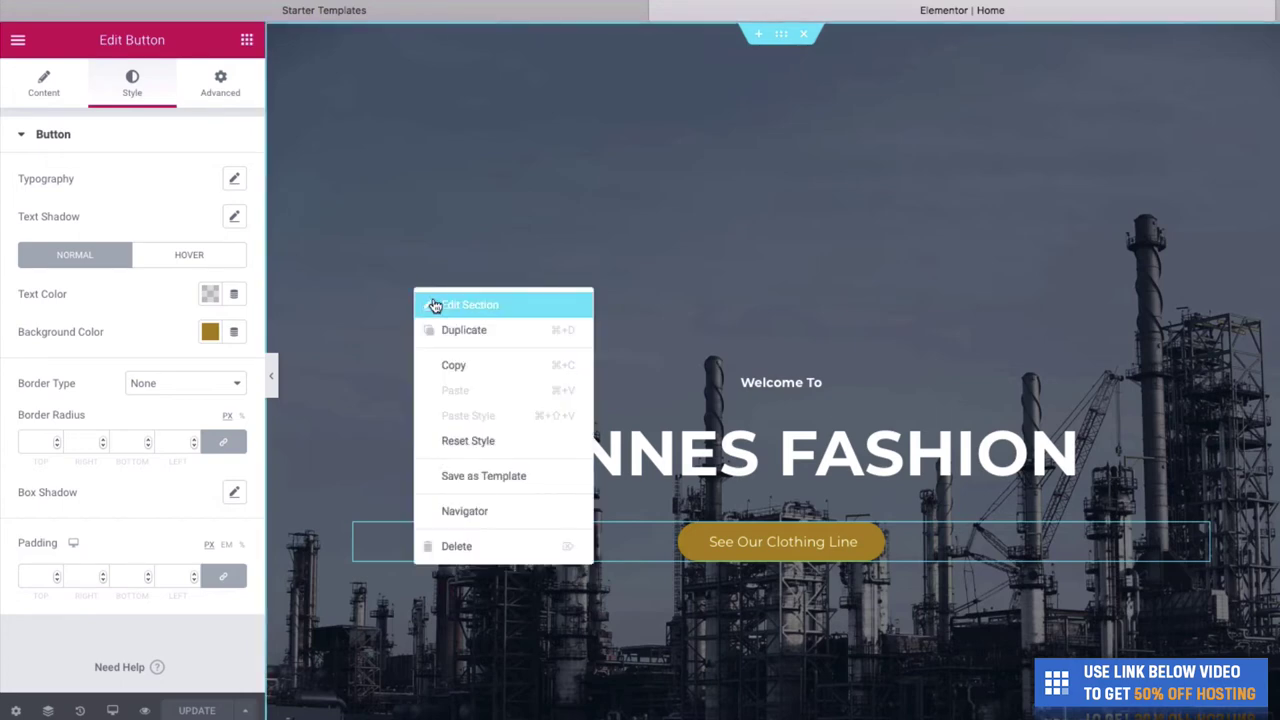
left_click(435, 305)
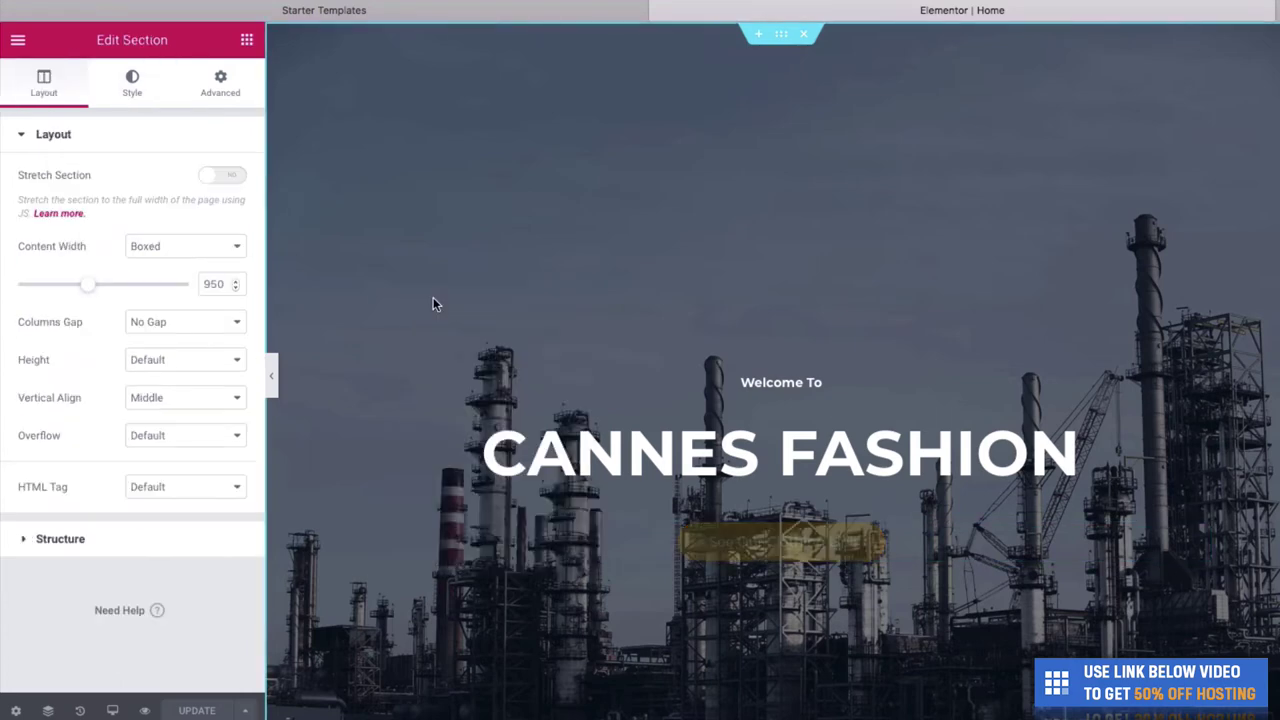
left_click(131, 100)
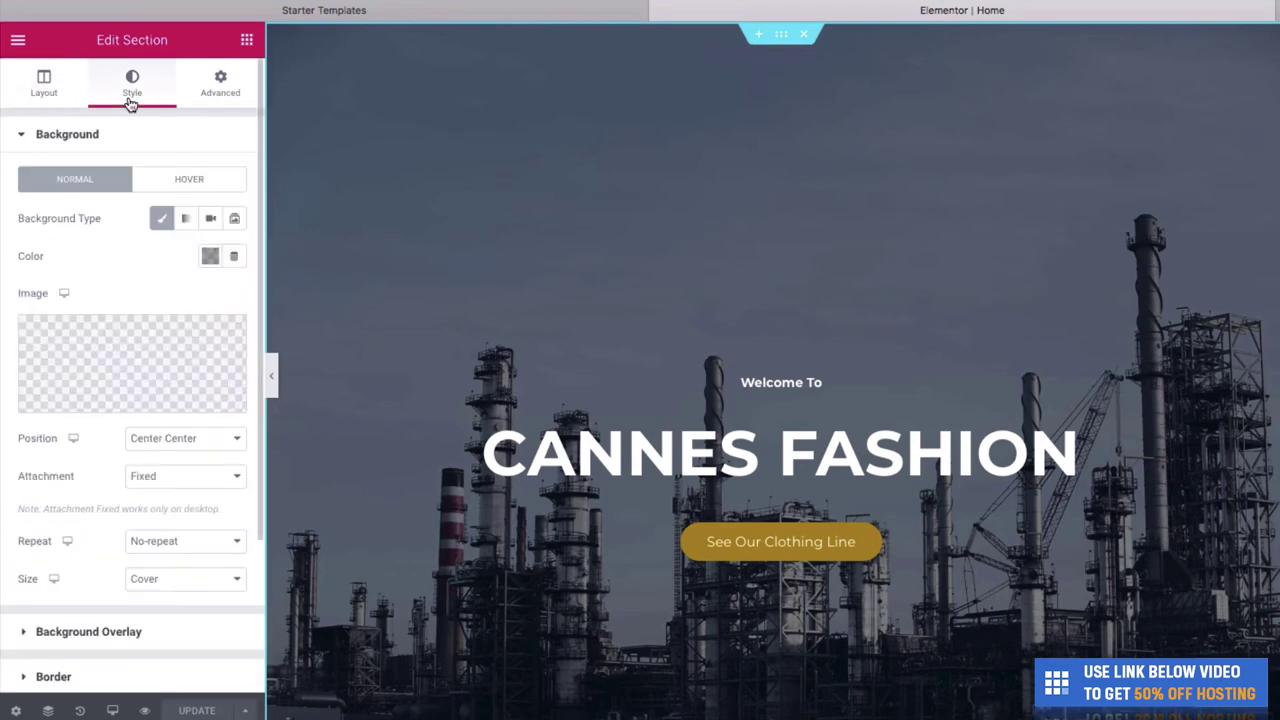
left_click(113, 408)
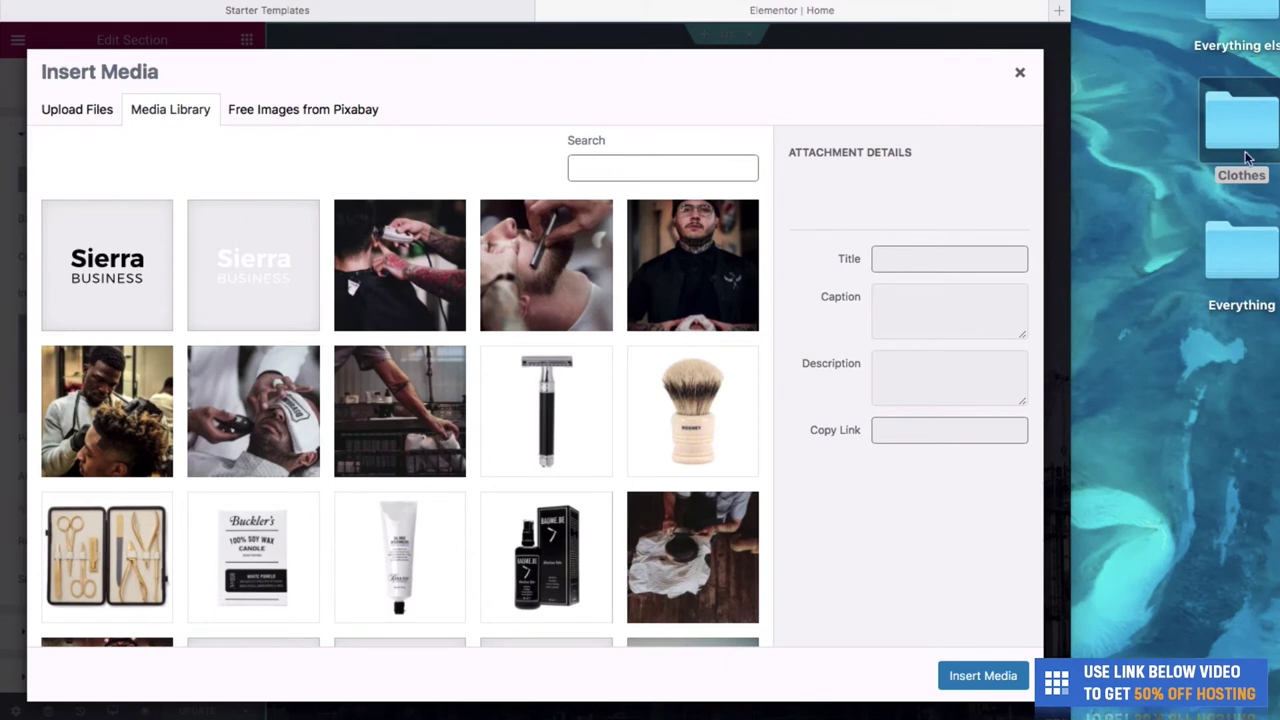
double_click(1241, 125)
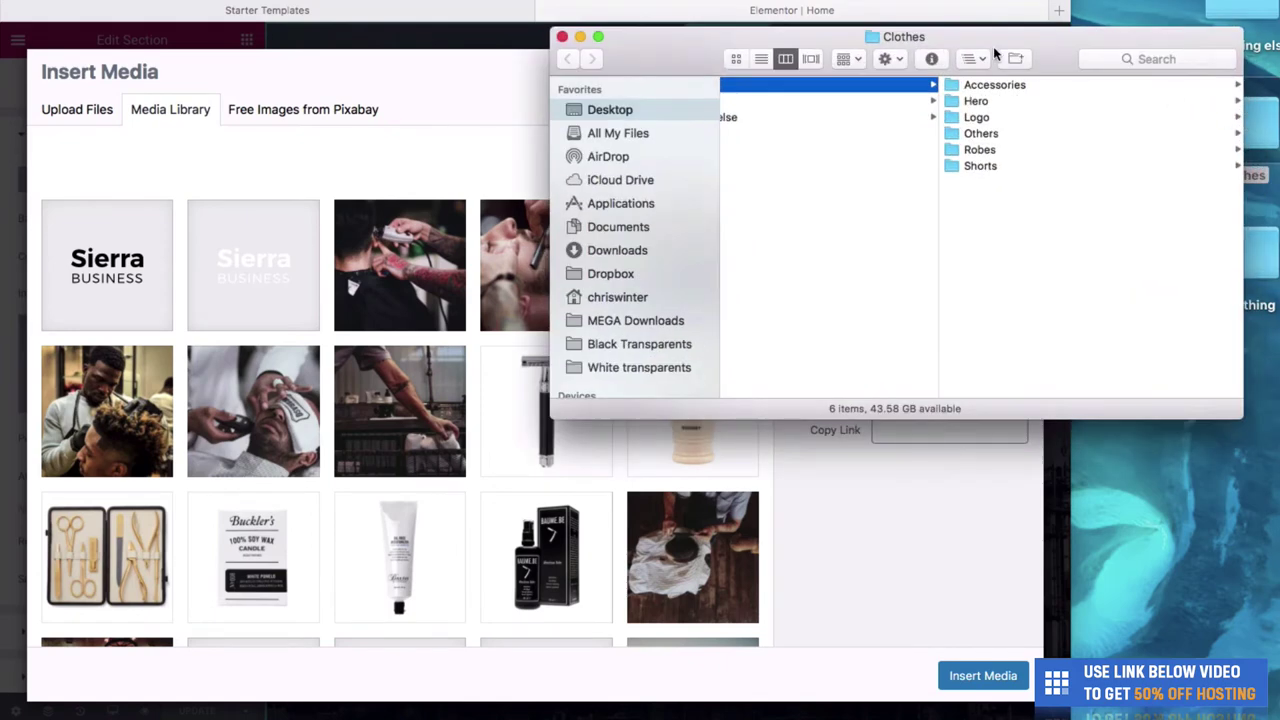
left_click(980, 102)
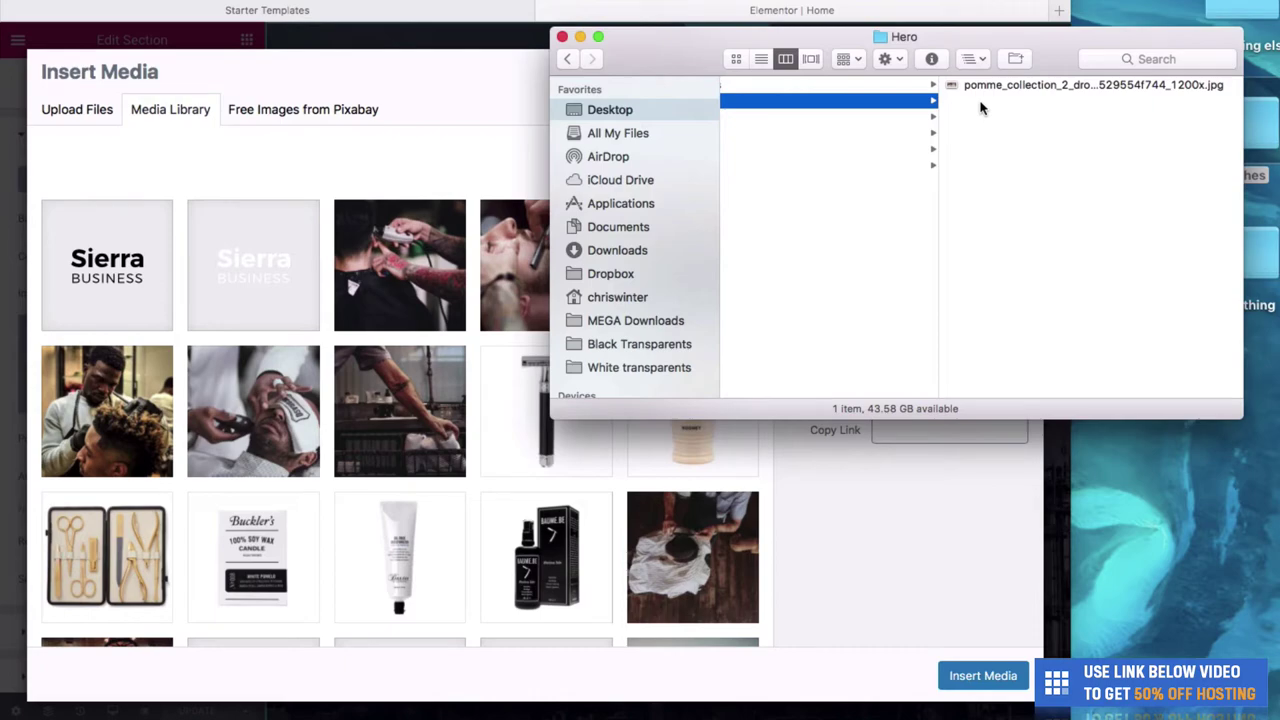
left_click_drag(977, 87, 400, 186)
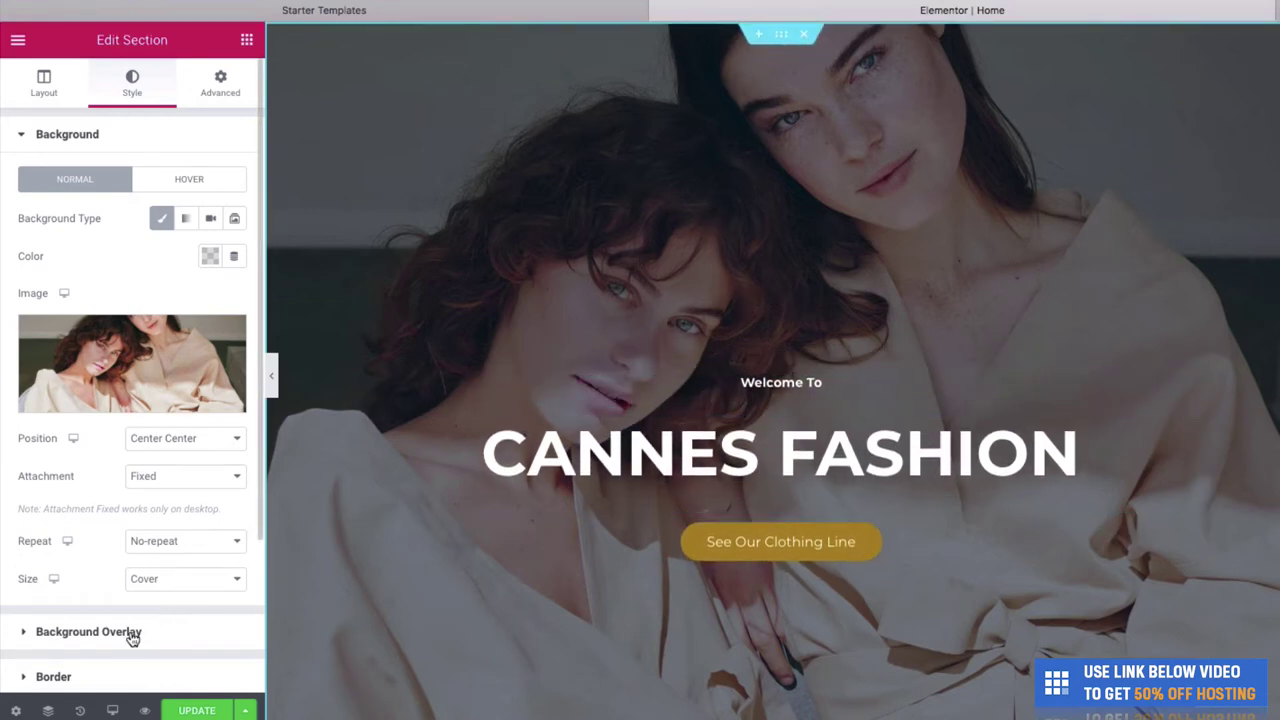
- Lower the hero's background overlay opacity to about 0.37
left_click(31, 641)
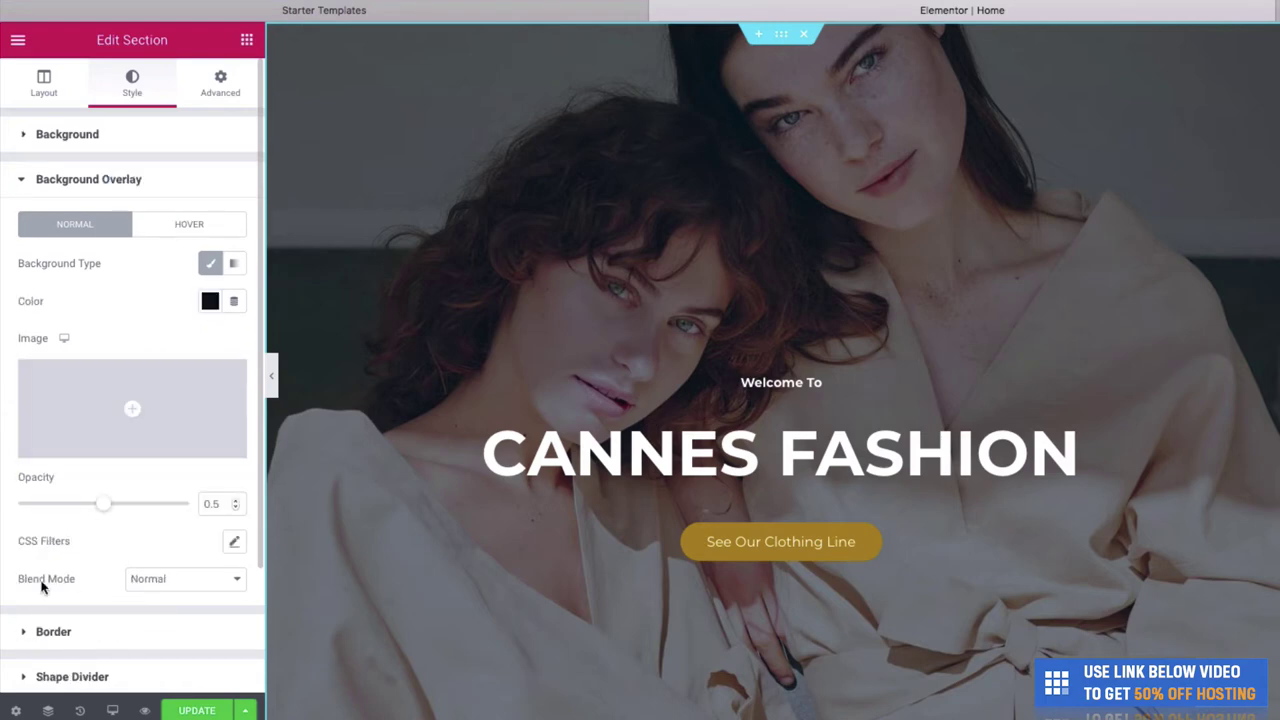
left_click(130, 507)
left_click_drag(135, 507, 86, 504)
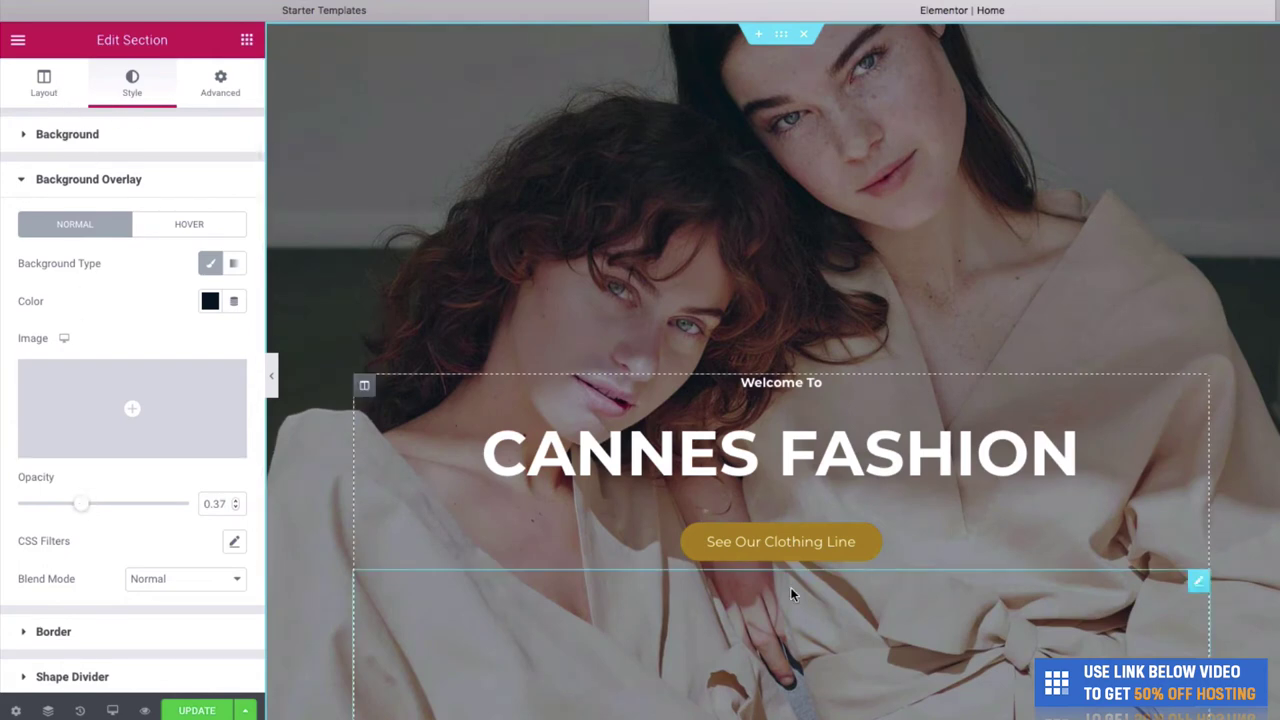
- Set the hero section's Layout height to Fit To Screen
left_click(56, 93)
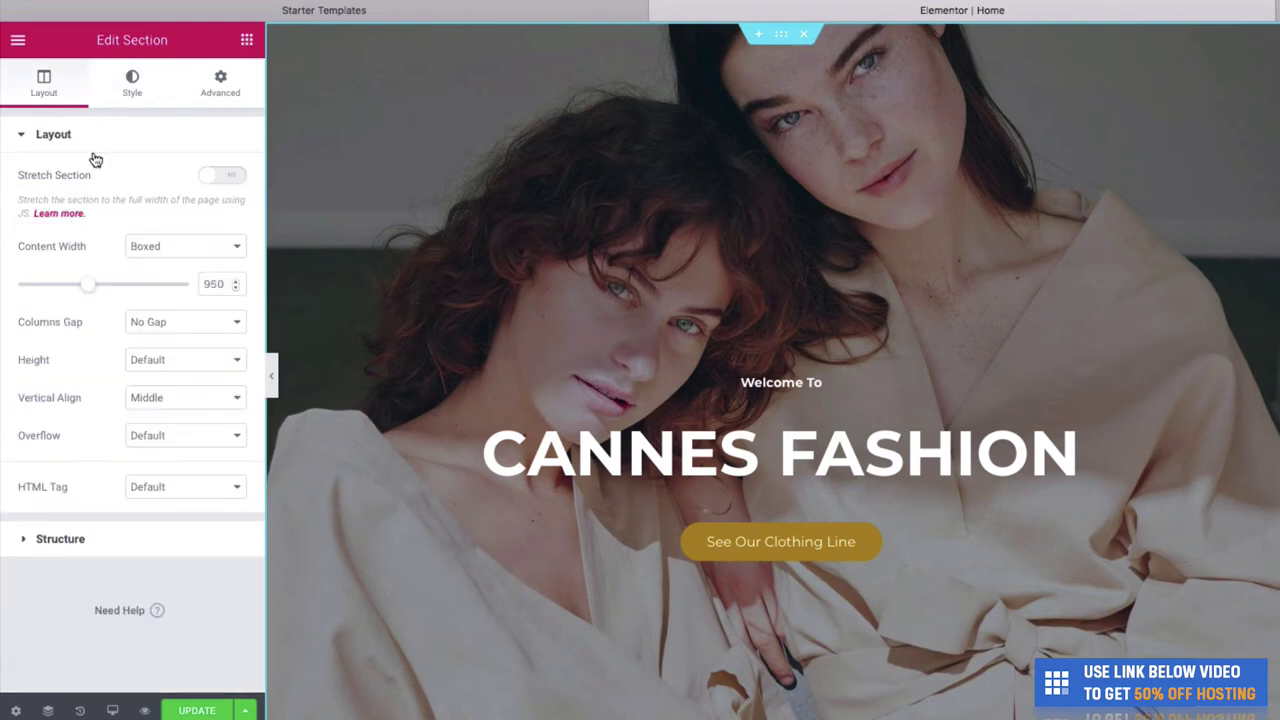
left_click(148, 361)
left_click(152, 380)
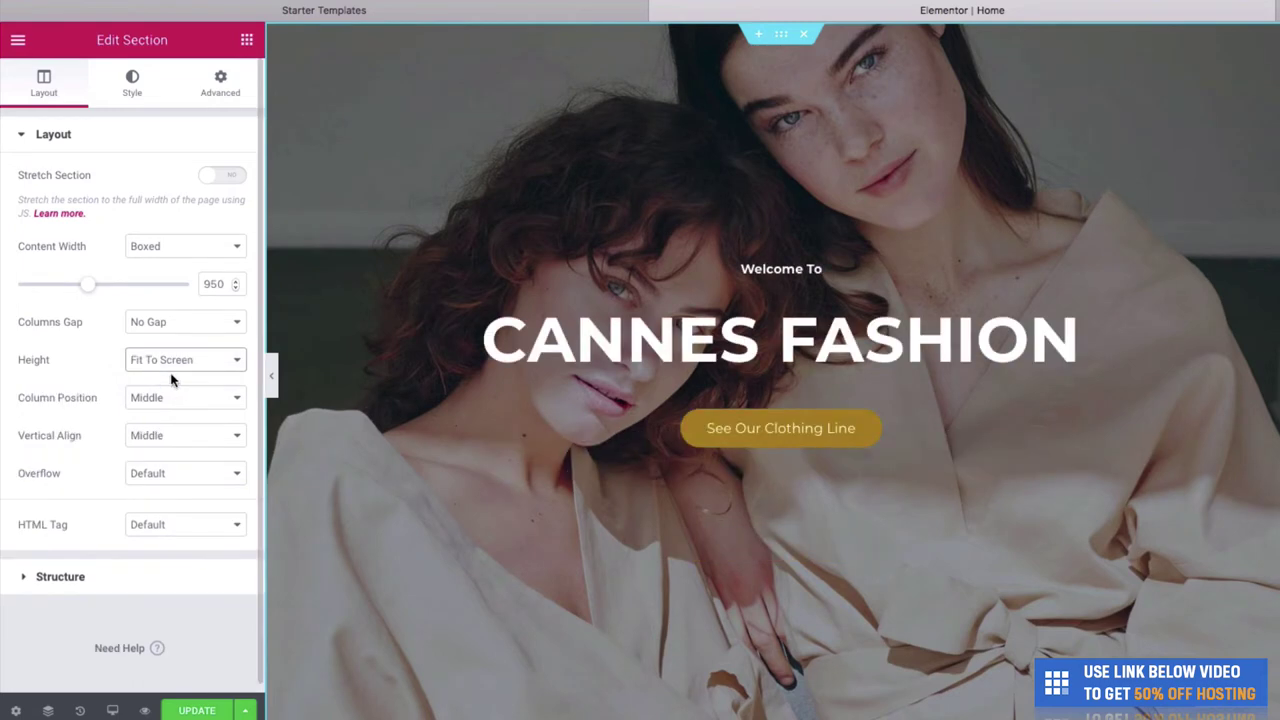
left_click(136, 360)
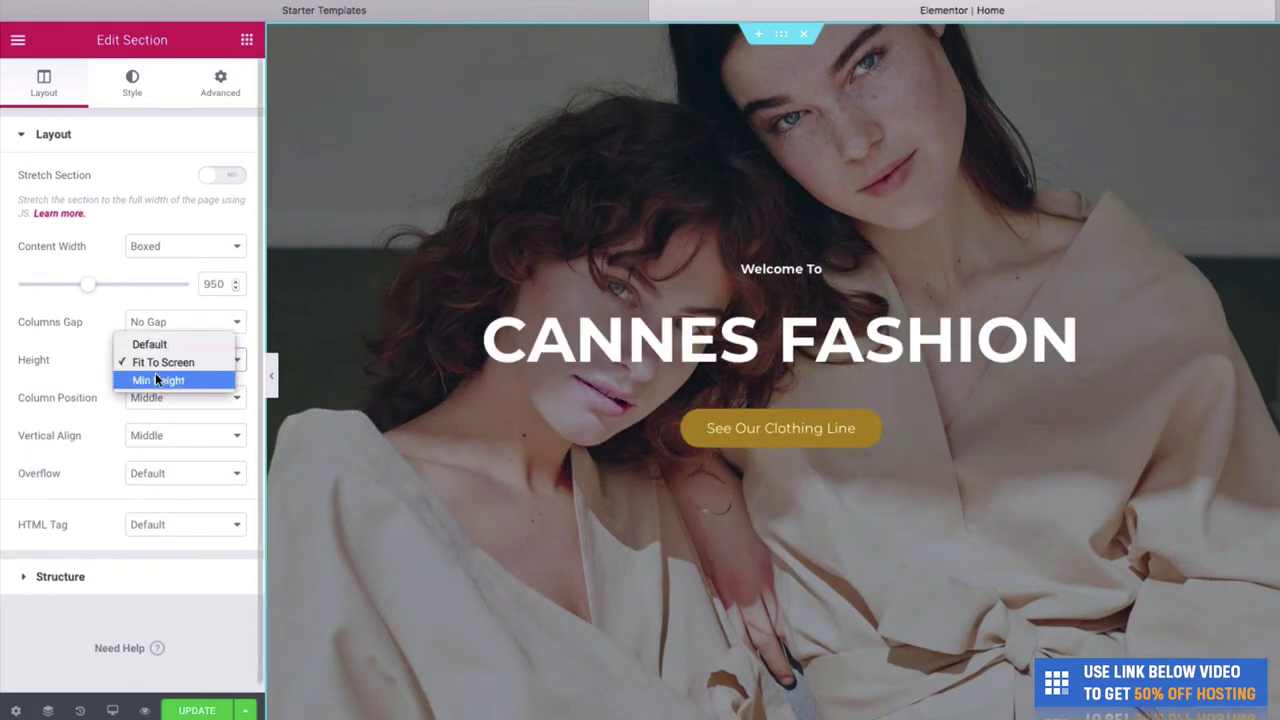
left_click(160, 362)
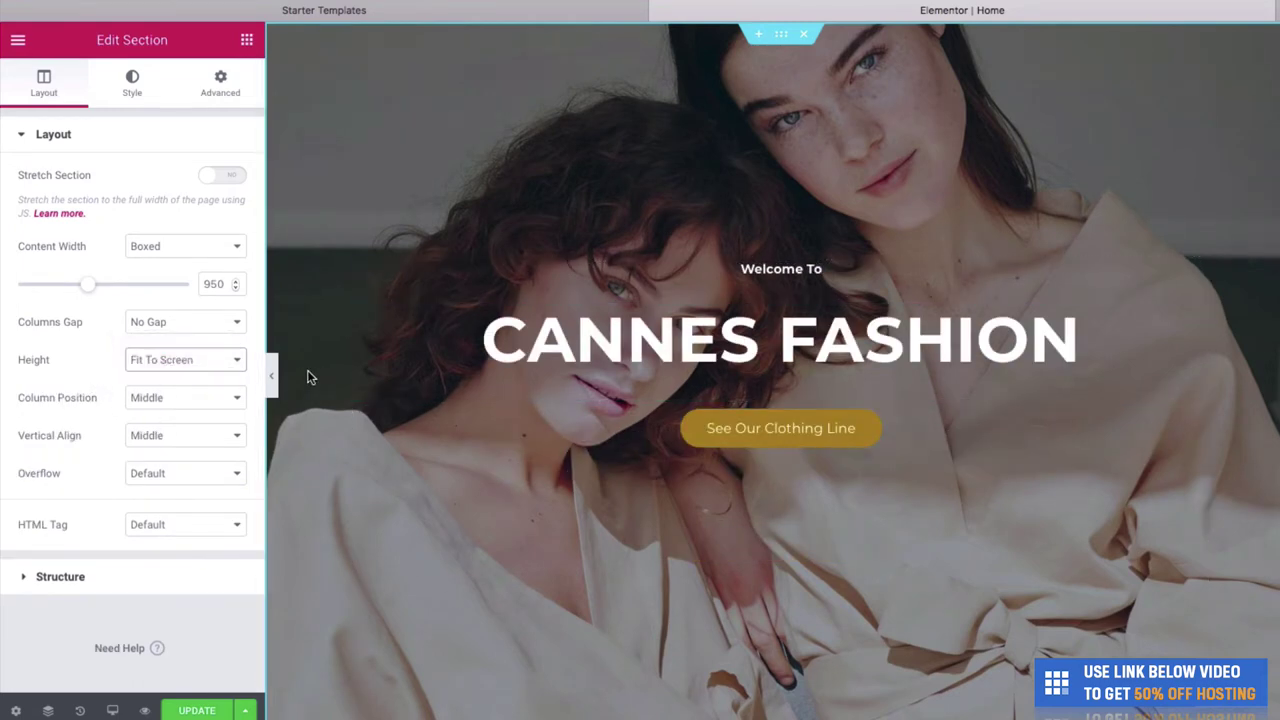
- Preview the page with the panel hidden, then reopen the panel on the About Us section
left_click(272, 375)
scroll(581, 437, "down", 3)
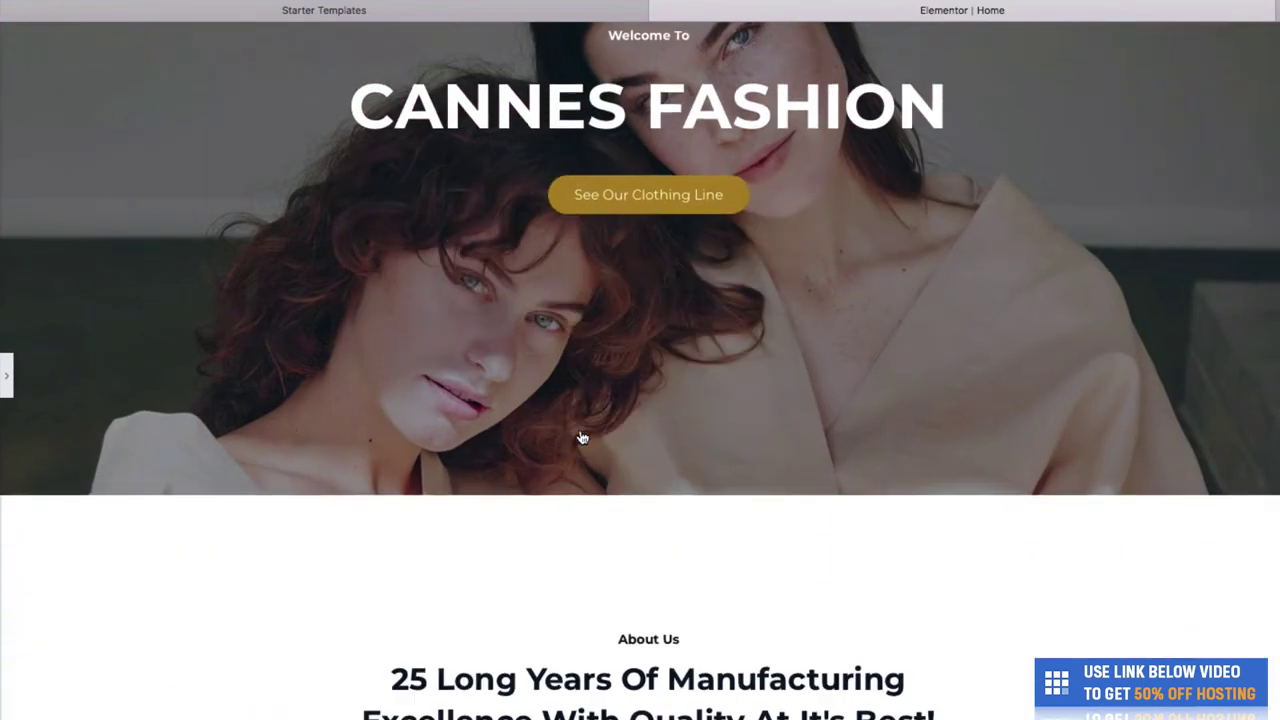
scroll(581, 437, "up", 3)
scroll(581, 437, "down", 3)
scroll(581, 437, "up", 3)
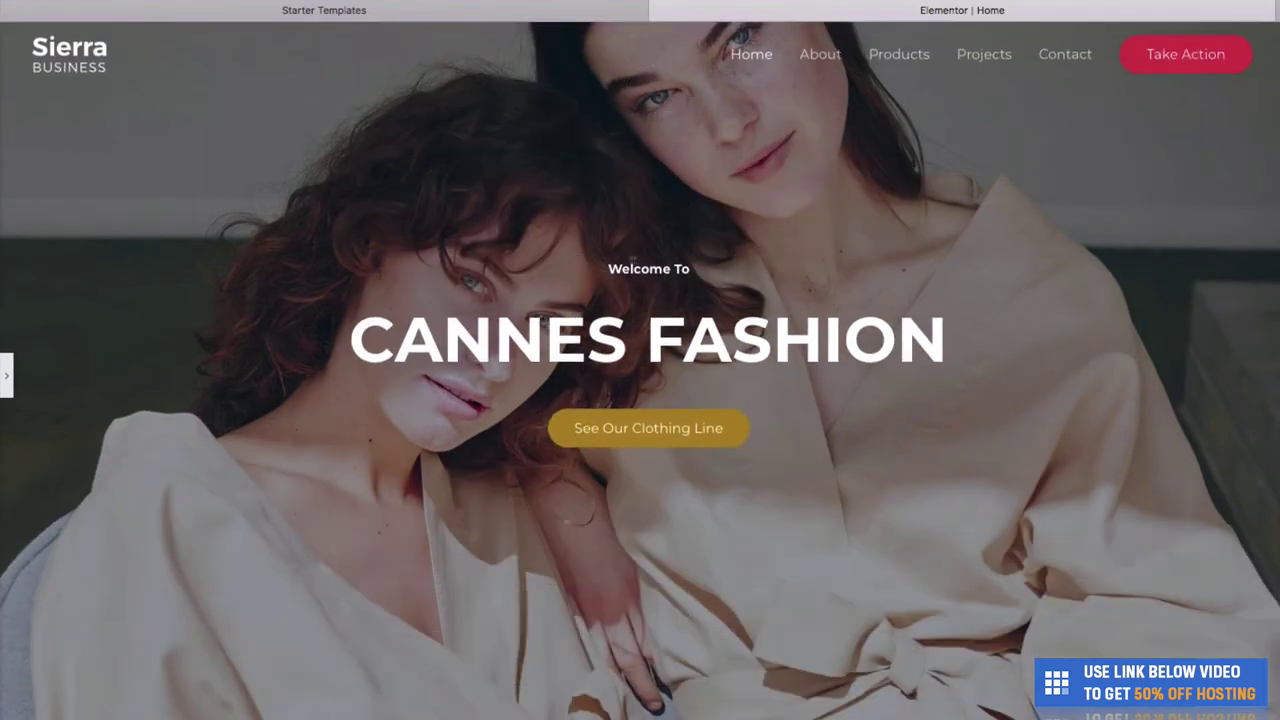
scroll(600, 387, "down", 5)
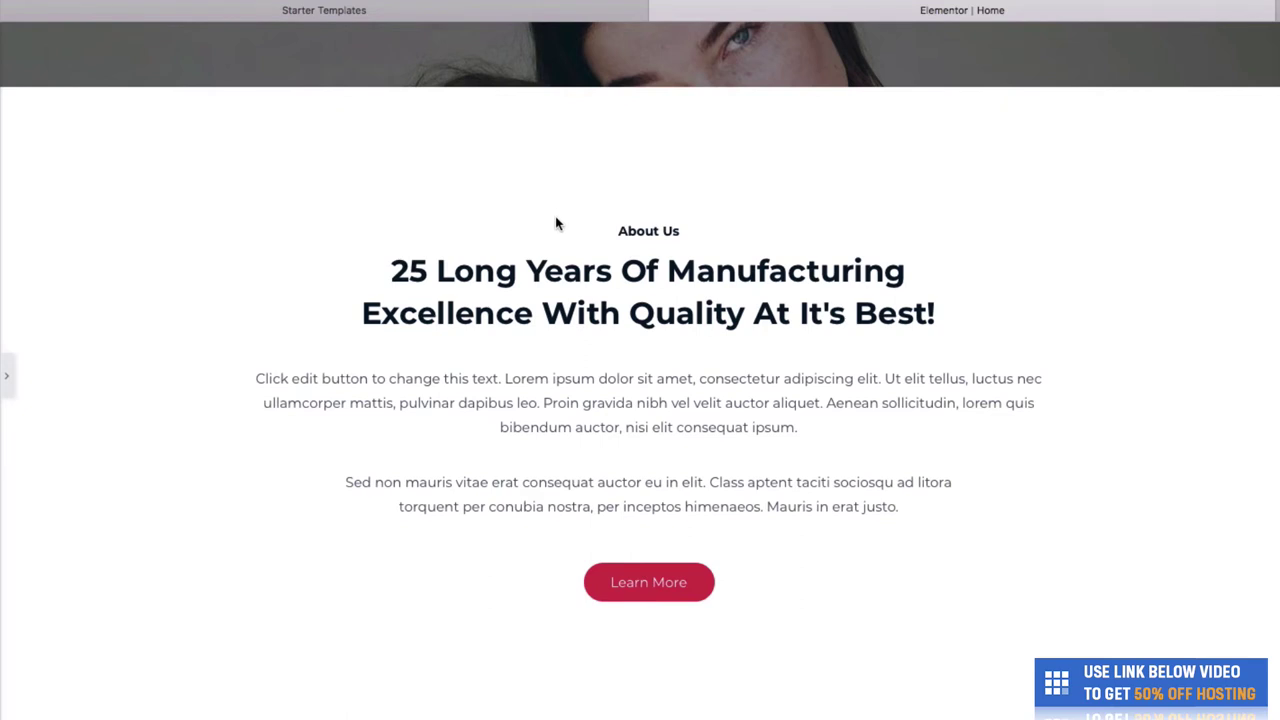
left_click(6, 375)
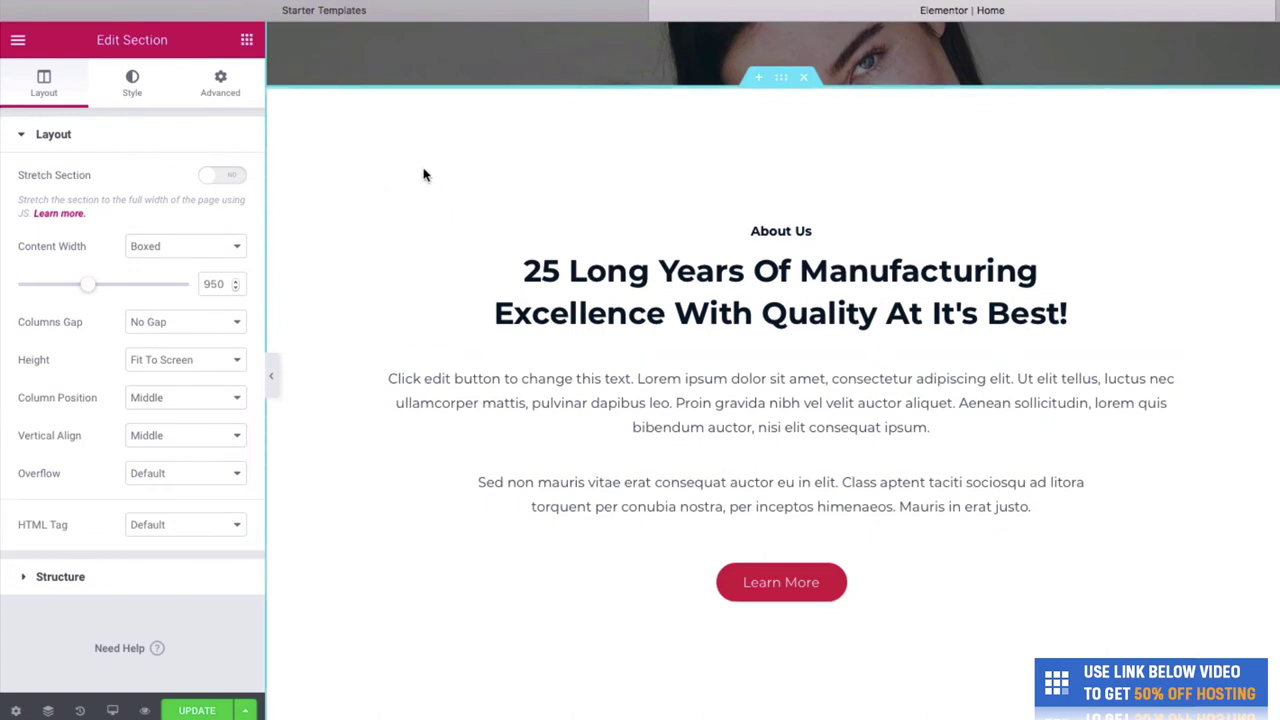
- Replace the About Us heading with 'Welcome to our clothing line, we create the best clothes in the world'
left_click(706, 298)
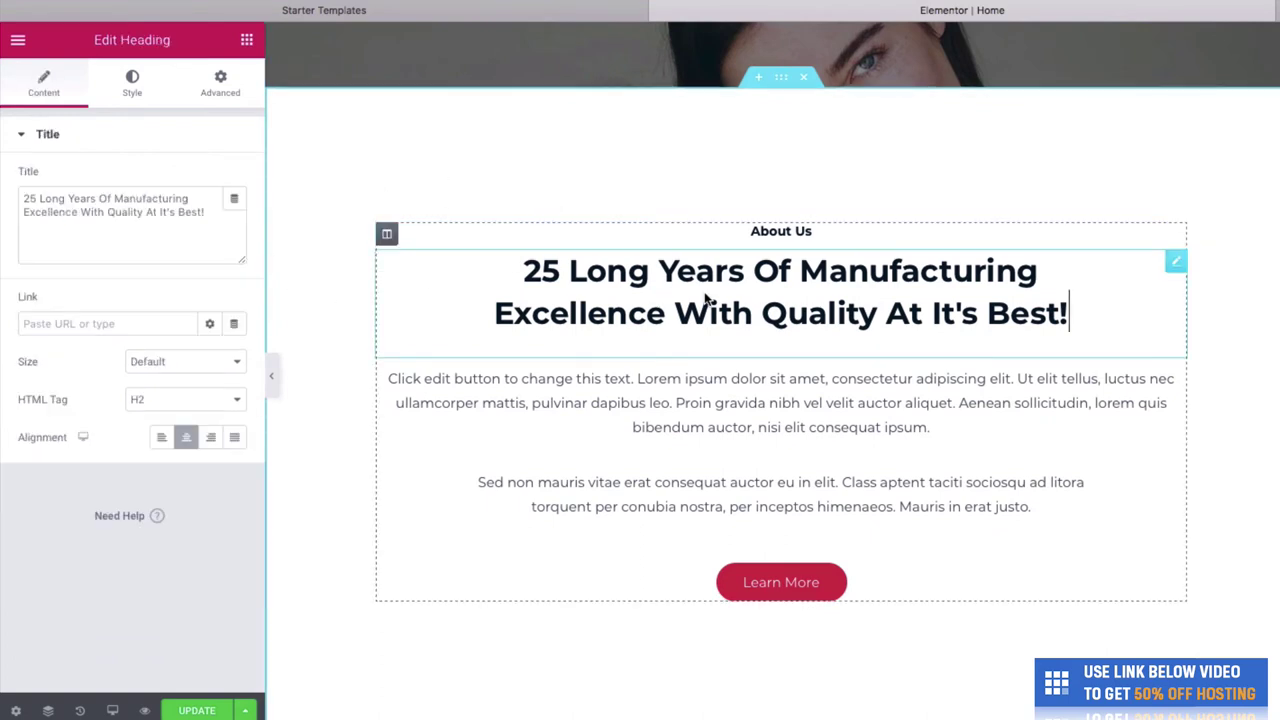
triple_click(993, 294)
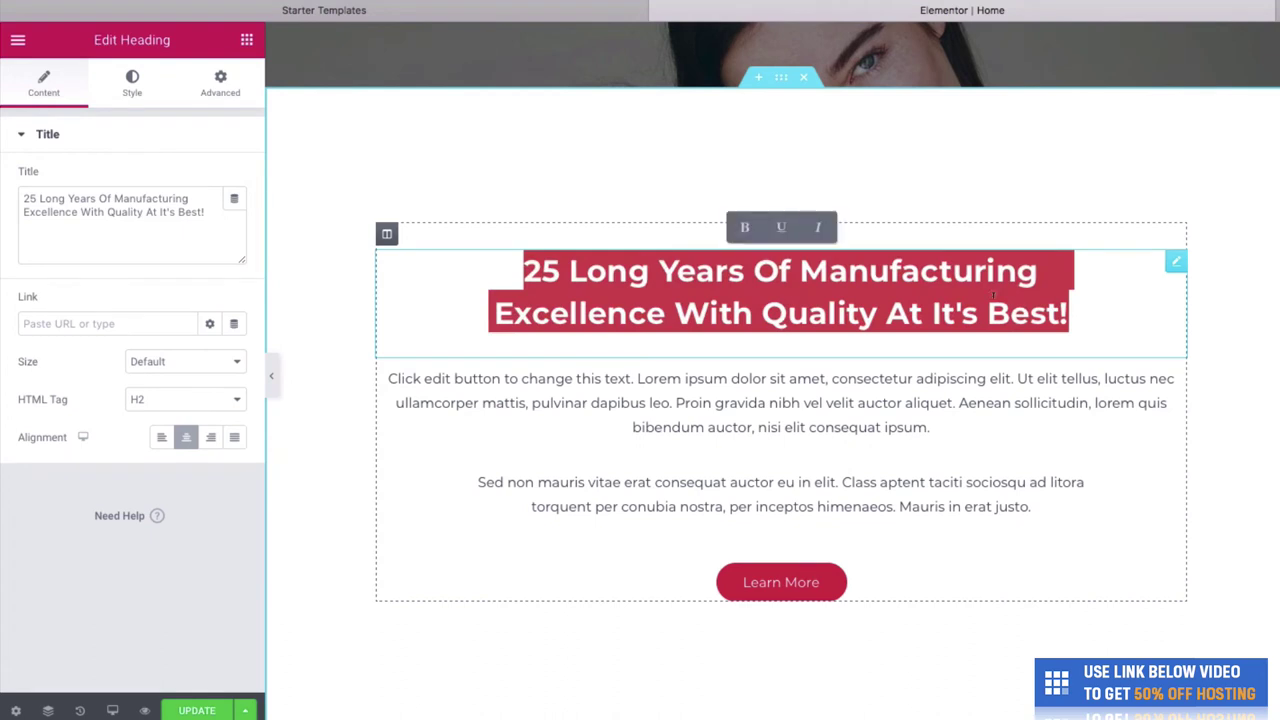
type("Welcome to o")
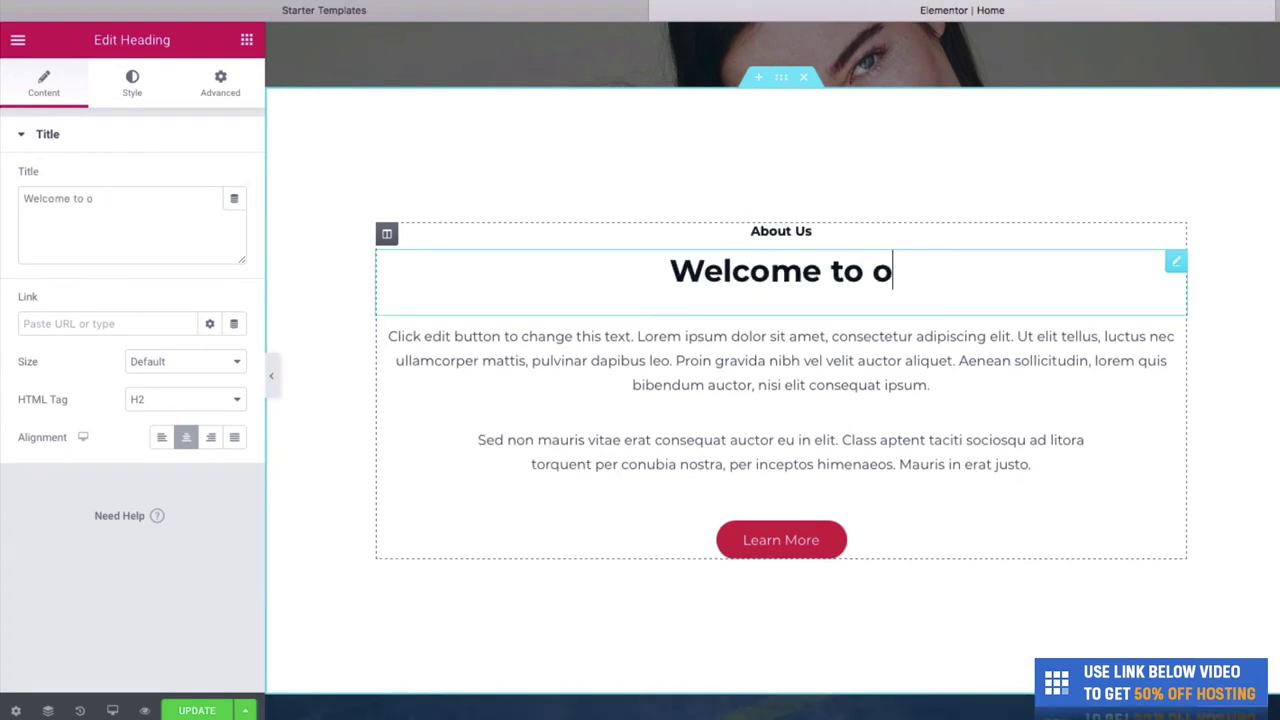
type("ur clothing line")
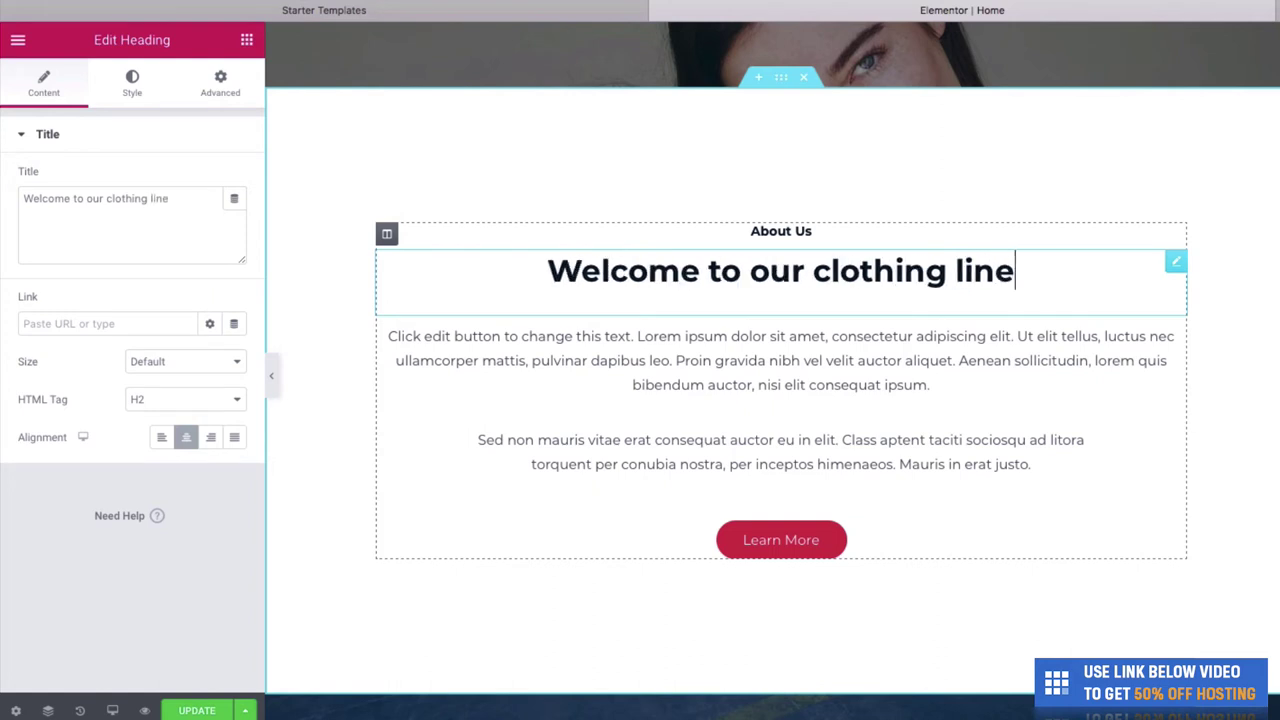
type(", we create")
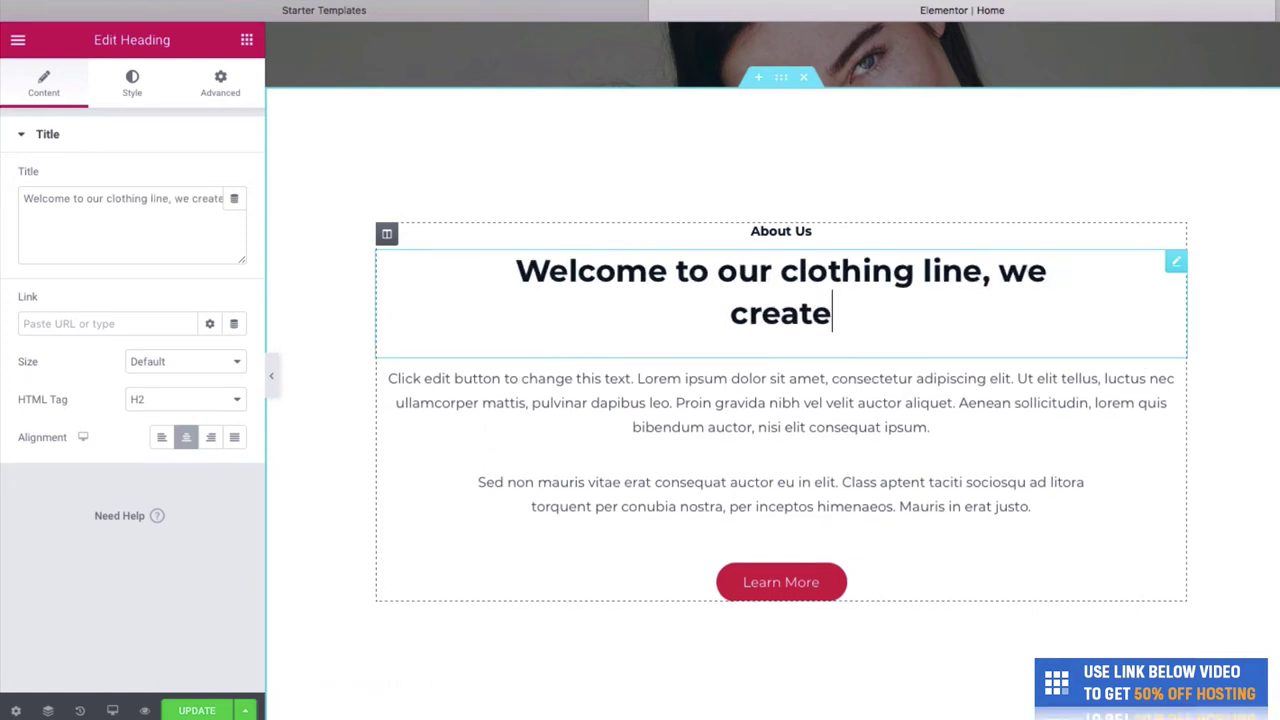
type(" the best clothes in the world")
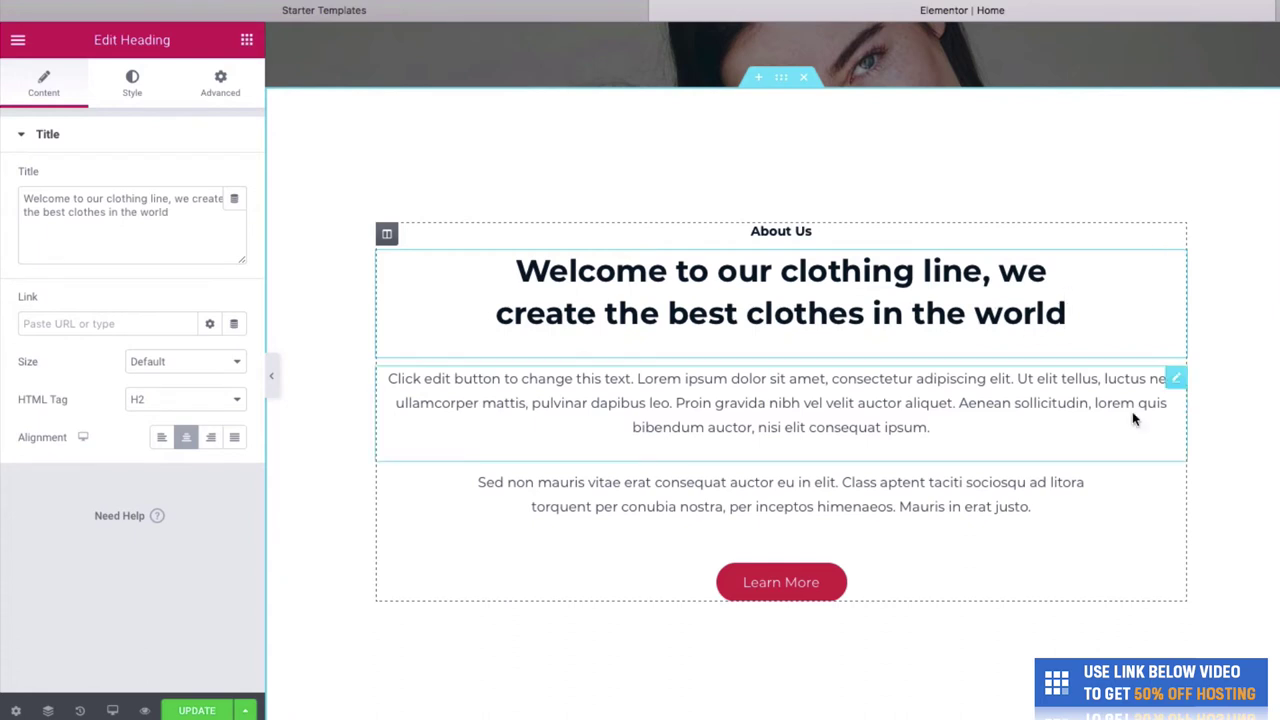
left_click(1068, 433)
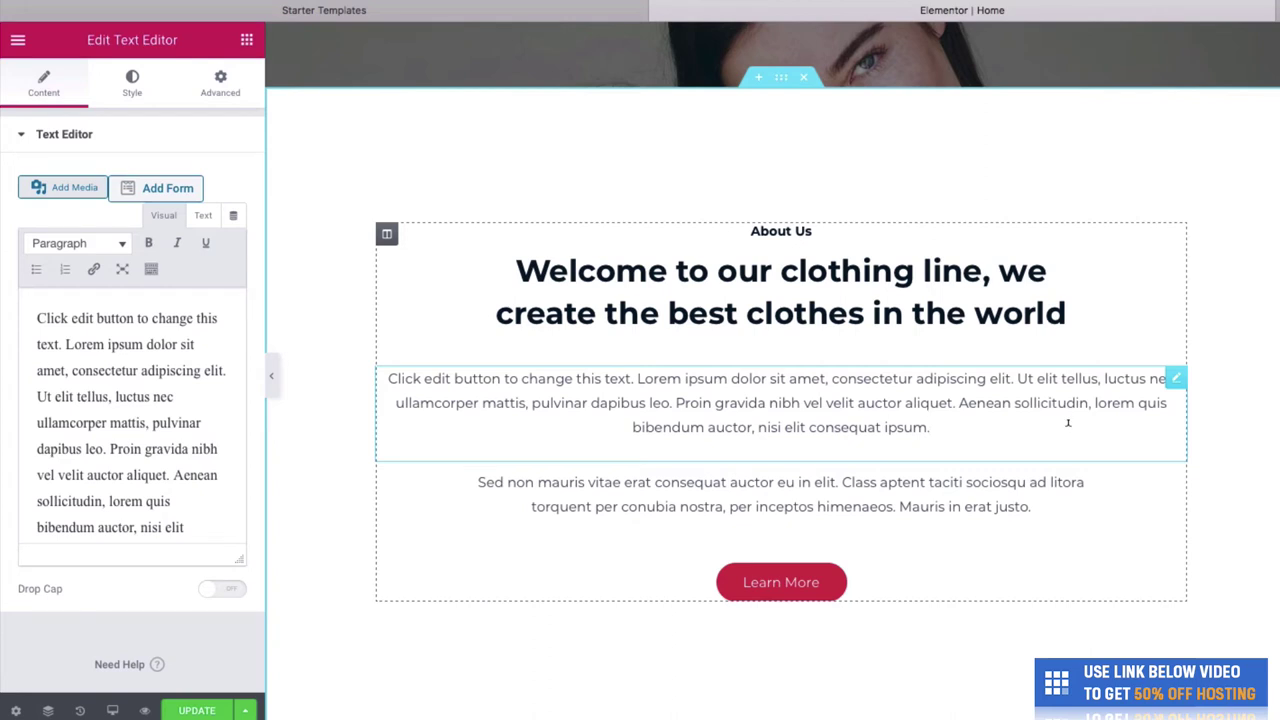
- Delete all text from the second About Us paragraph
left_click(1062, 494)
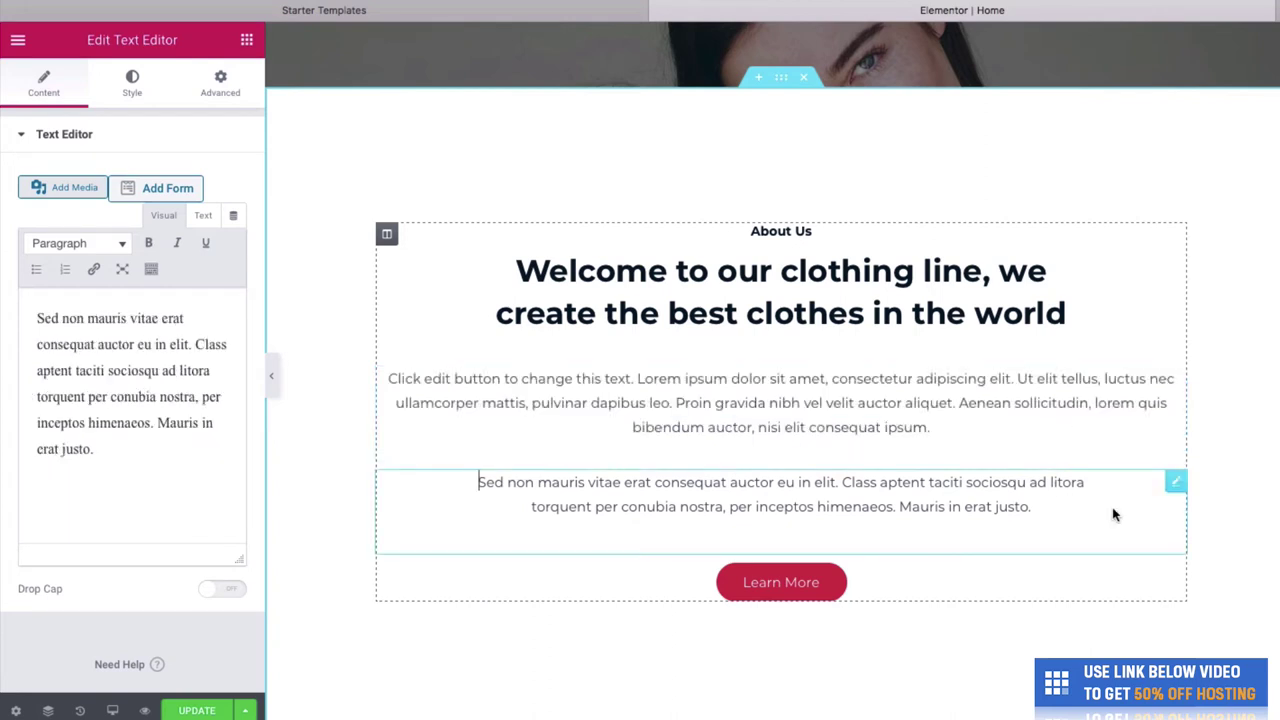
key("ctrl+a")
key("BackSpace")
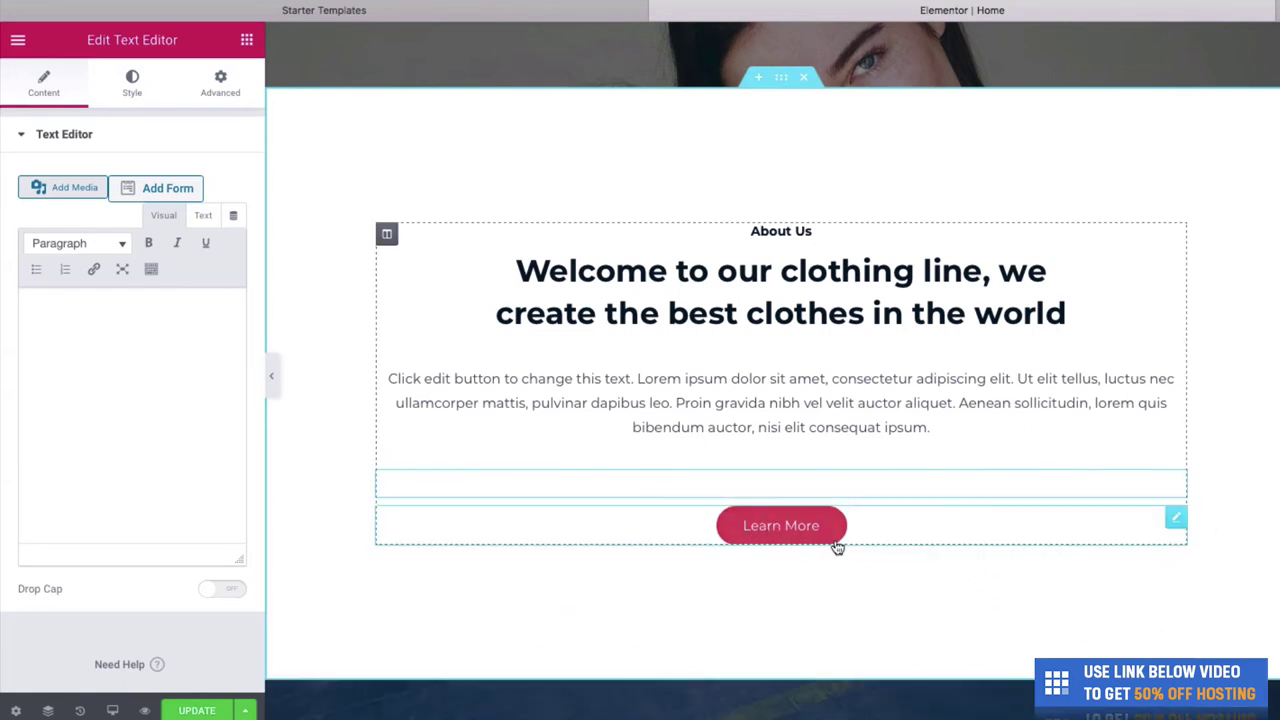
left_click(930, 426)
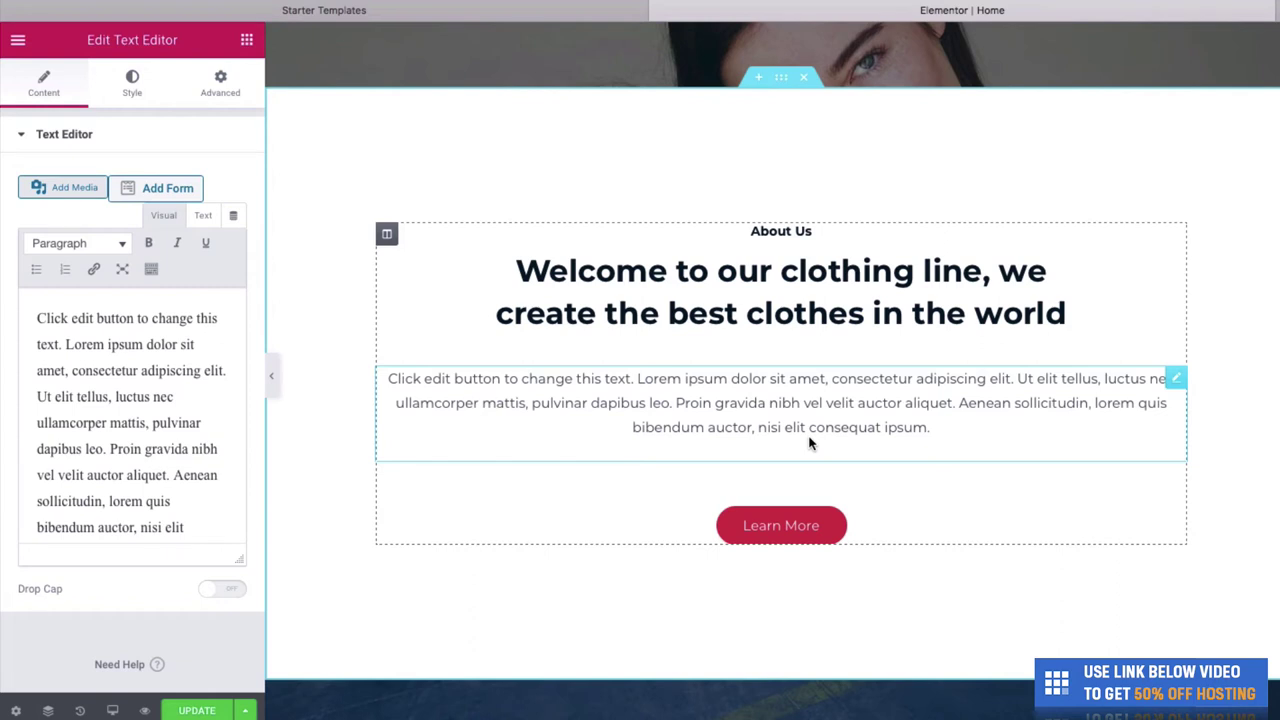
- Drag the About Us section down below the Our Products section
scroll(1231, 403, "down", 1)
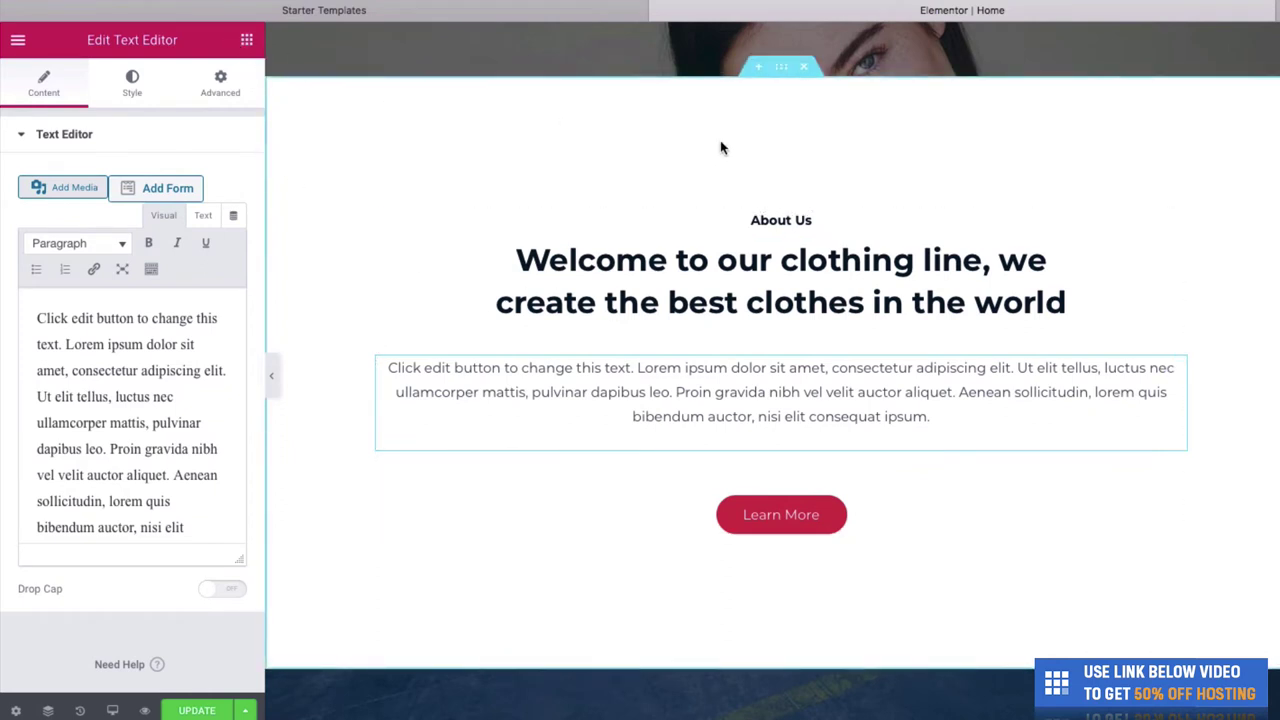
scroll(779, 141, "up", 5)
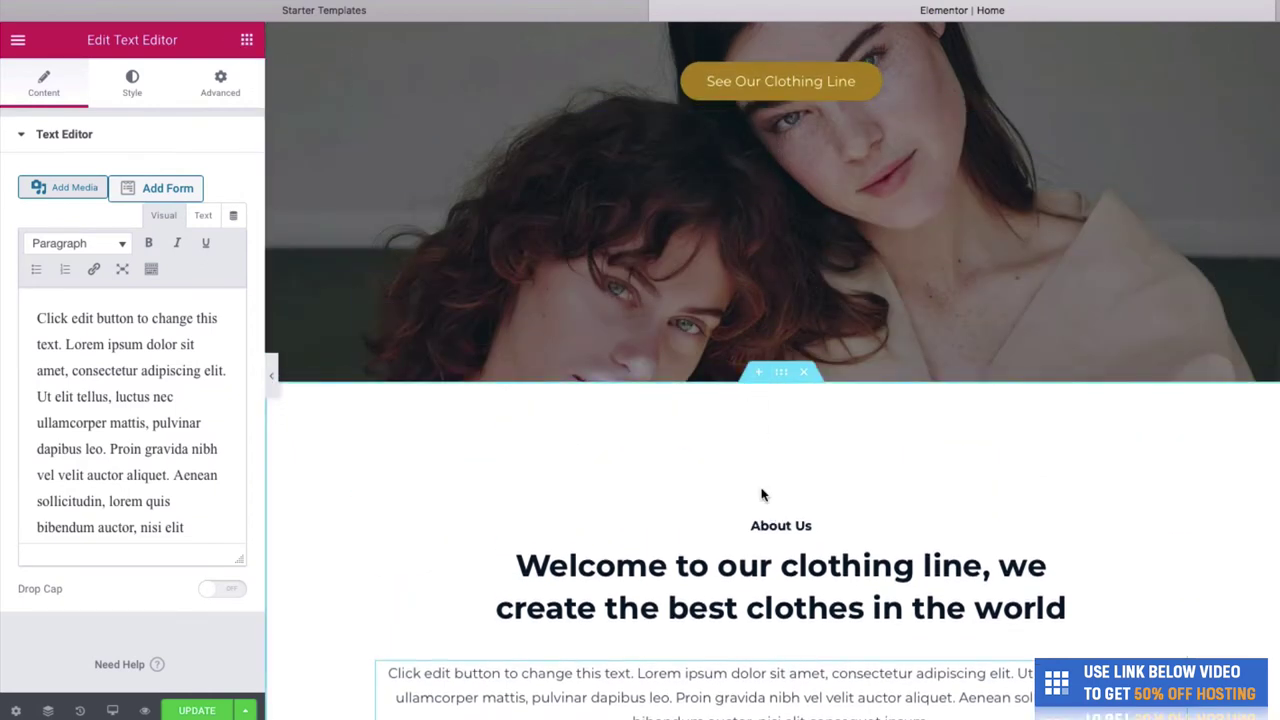
scroll(763, 491, "down", 3)
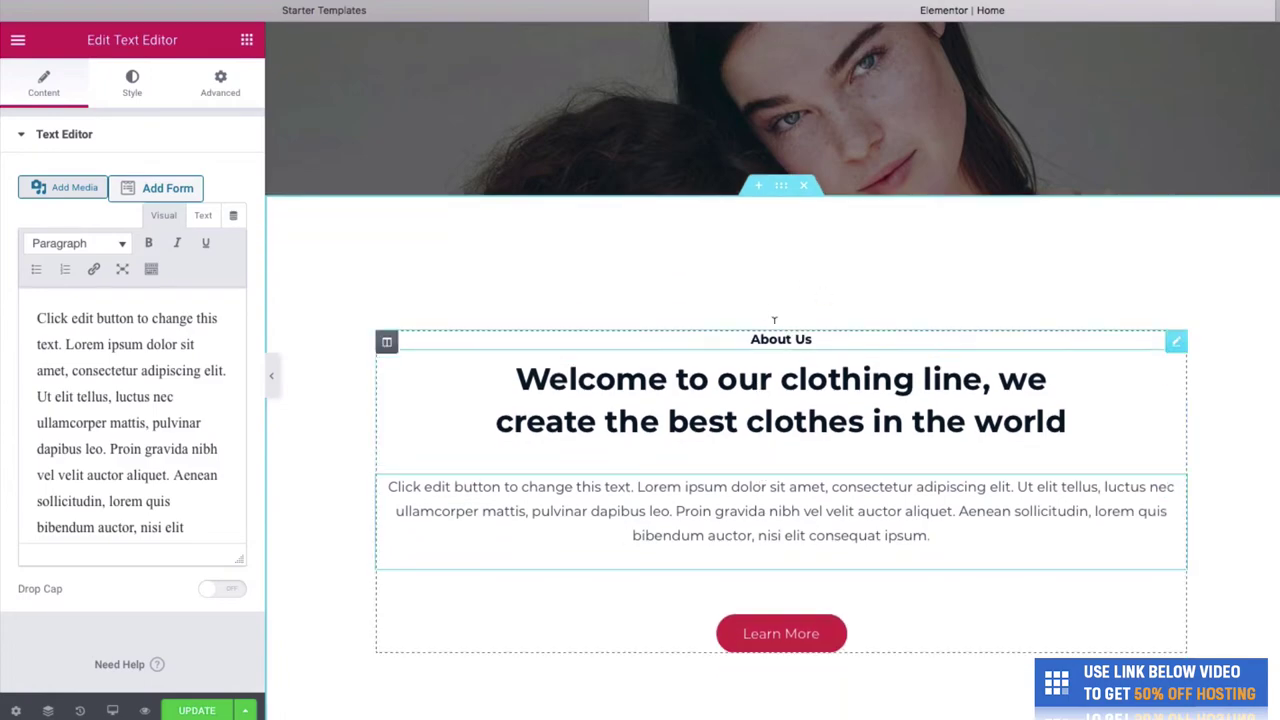
scroll(781, 300, "down", 4)
scroll(783, 308, "down", 8)
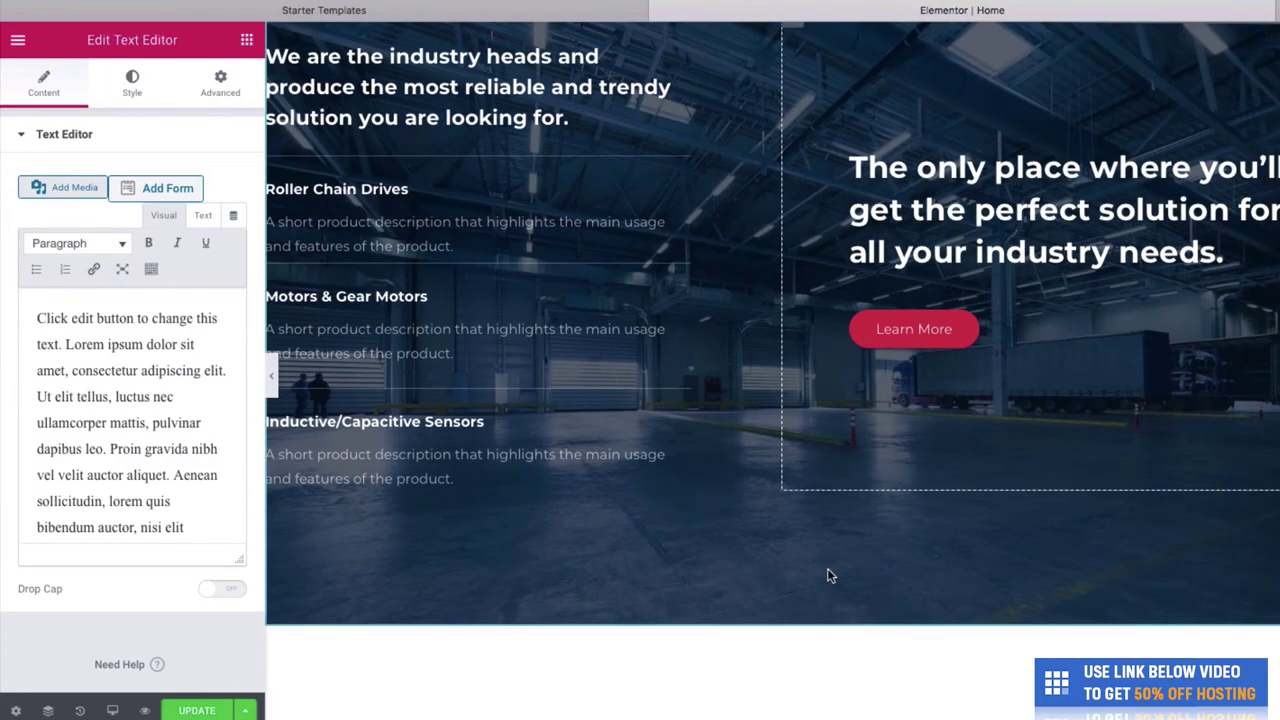
scroll(848, 481, "up", 8)
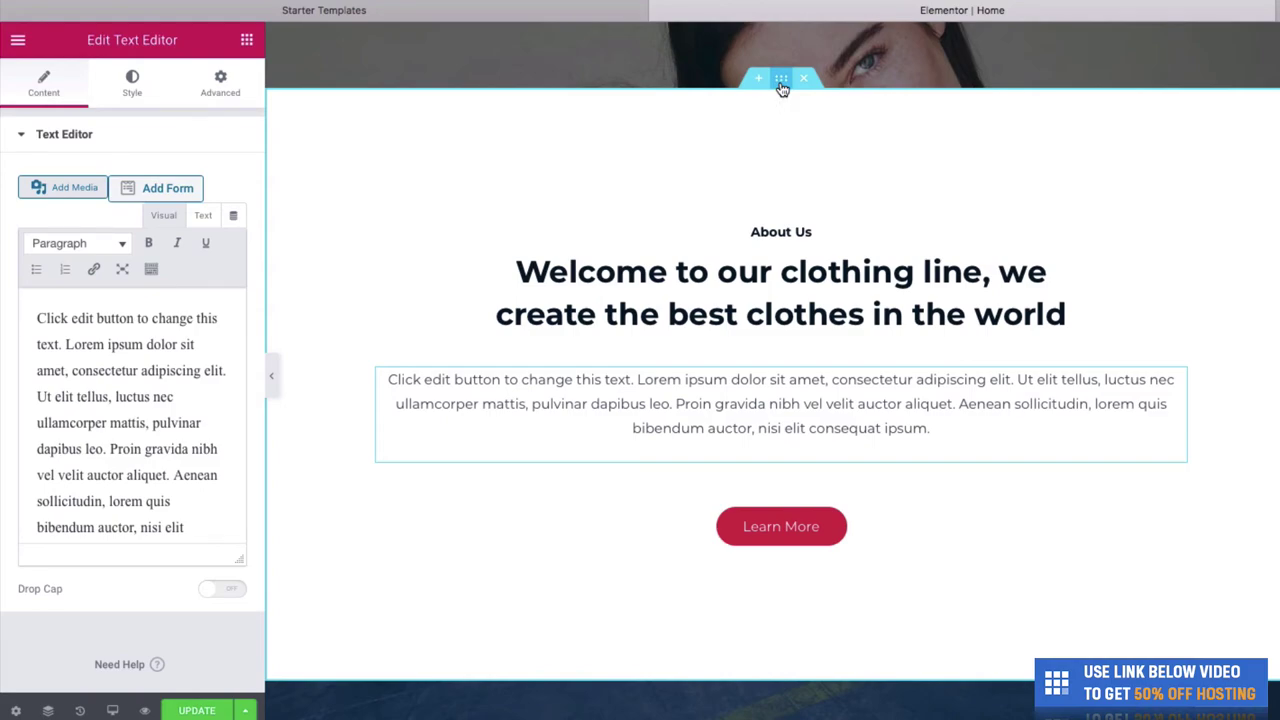
left_click_drag(781, 78, 800, 571)
- Move the About Us section back directly under the Cannes Fashion hero and save the page
scroll(789, 590, "down", 3)
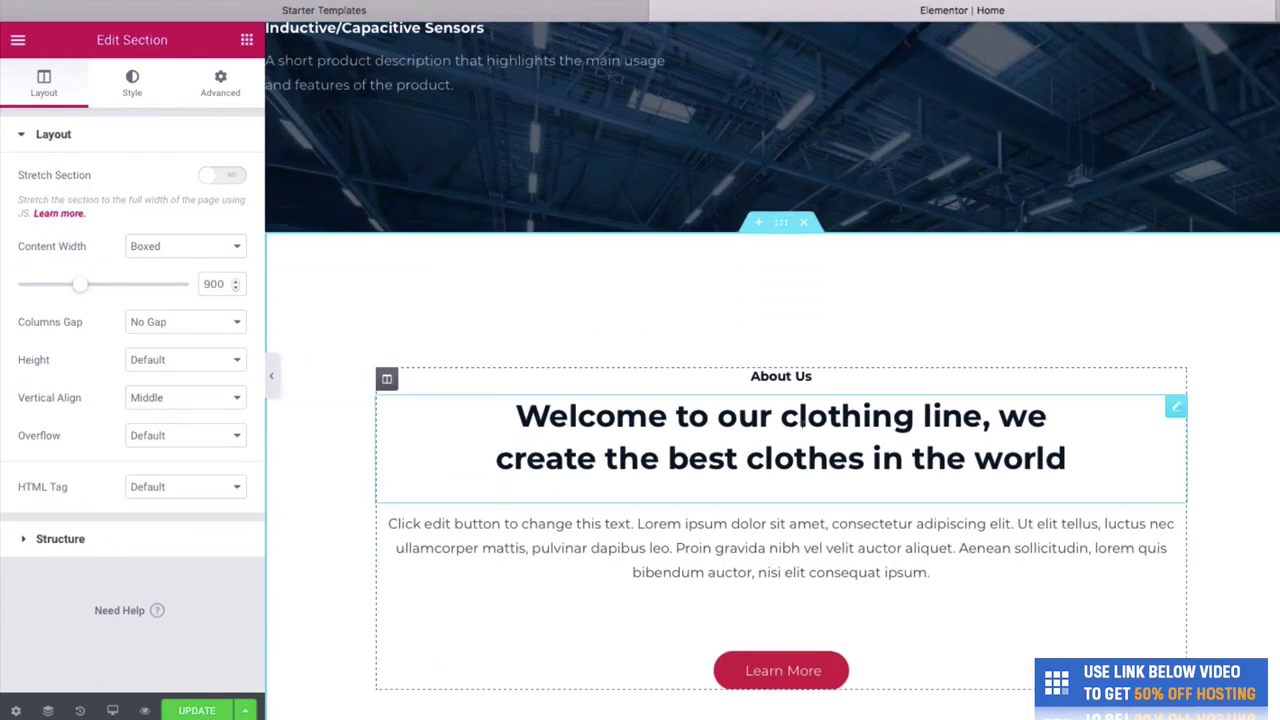
scroll(797, 350, "up", 5)
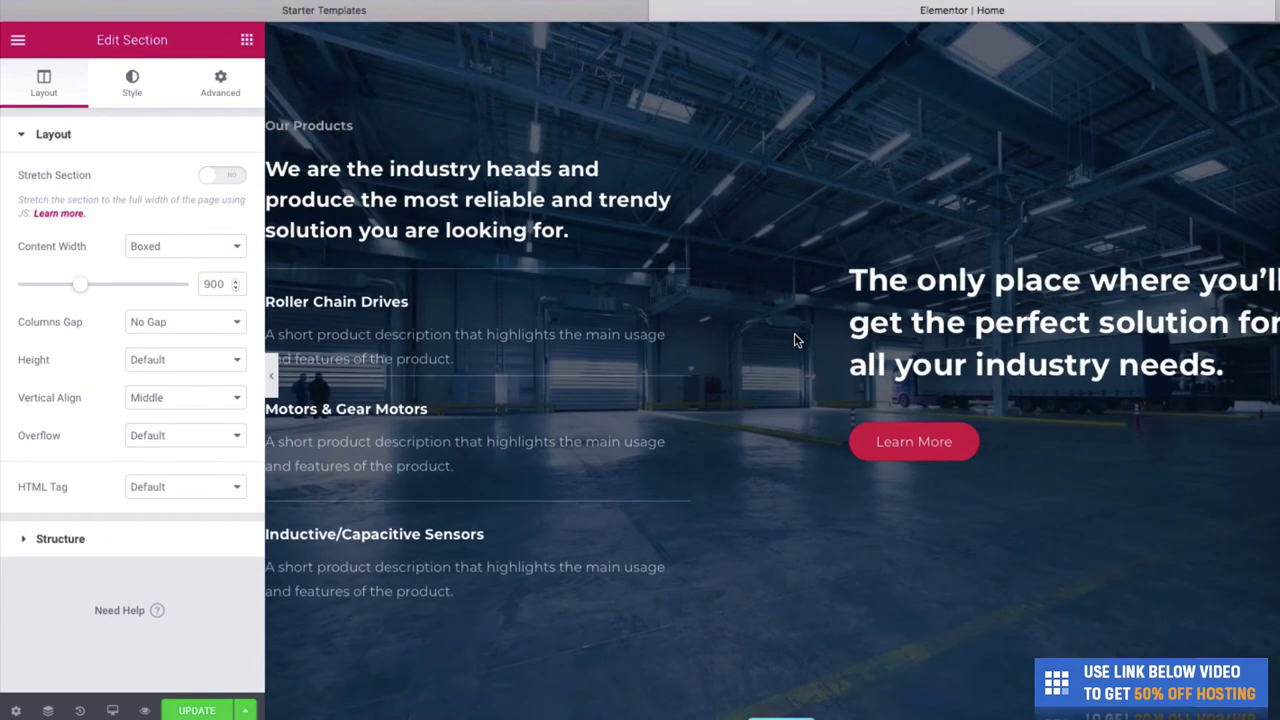
scroll(794, 335, "up", 4)
scroll(794, 338, "down", 8)
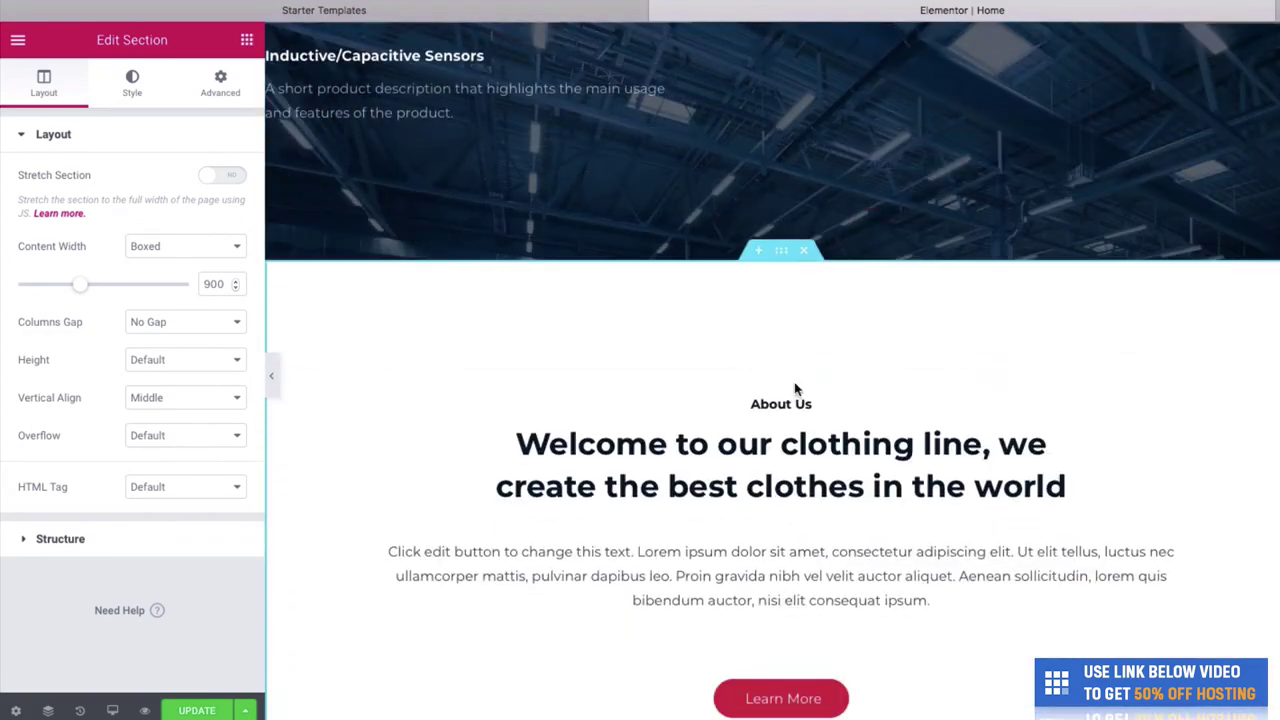
left_click_drag(781, 252, 740, 172)
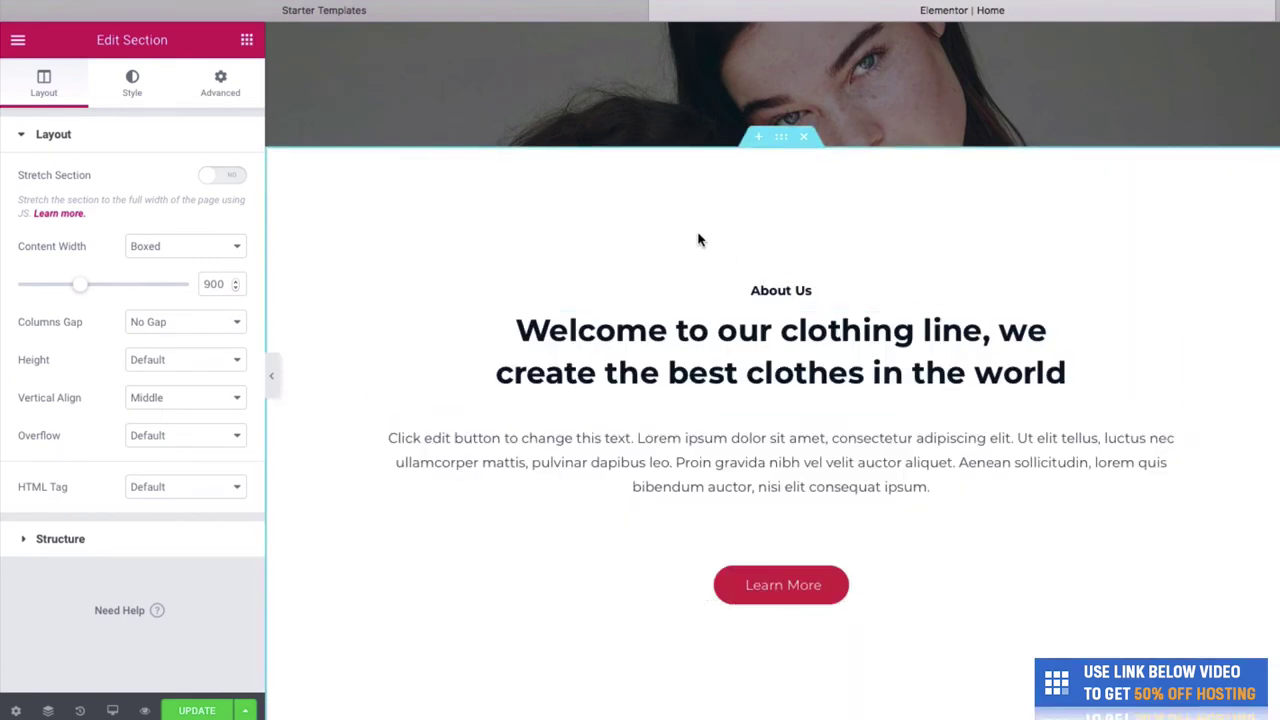
left_click(226, 706)
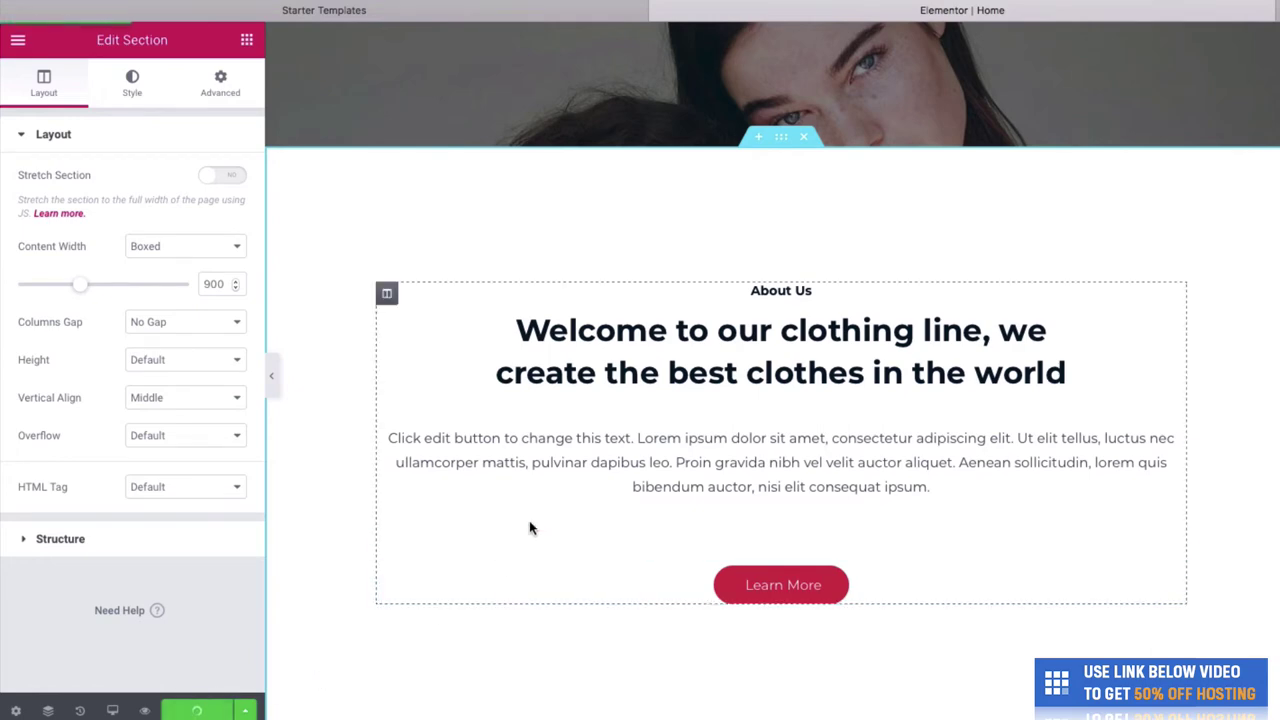
scroll(529, 526, "up", 5)
scroll(529, 526, "down", 6)
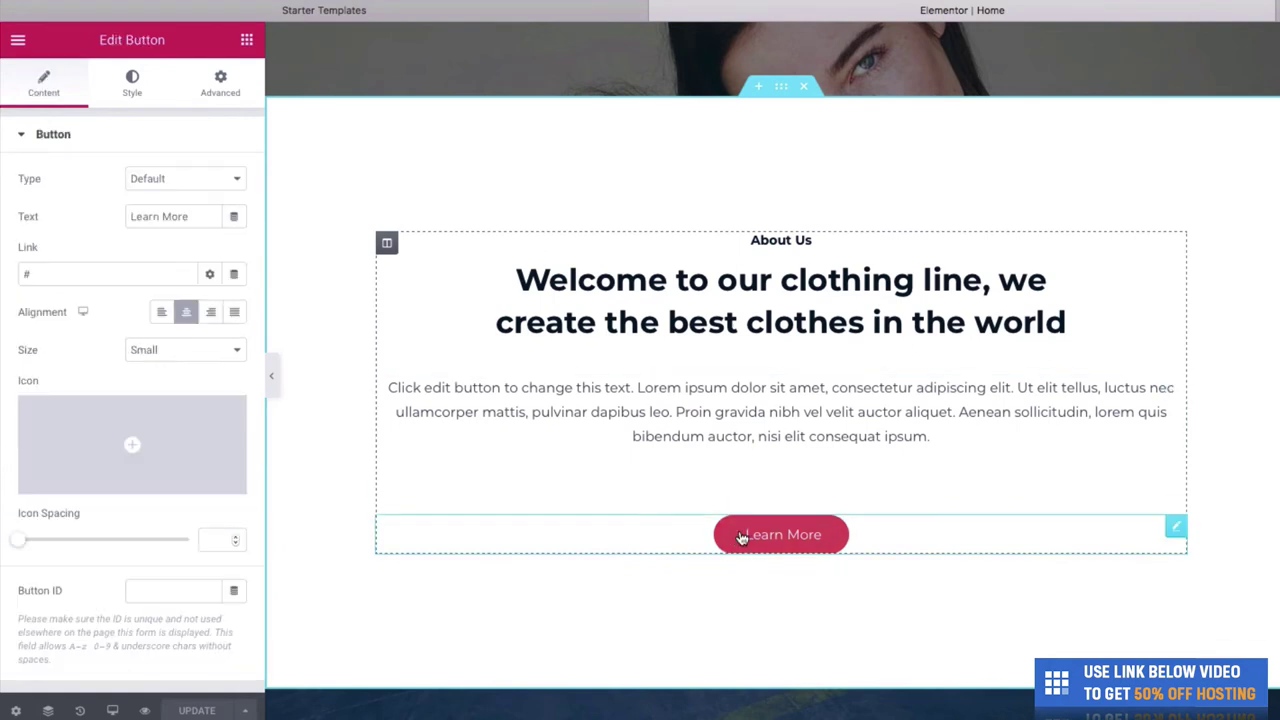
- Give the About Us Learn More button a light blue #6EC1E4 background and save the page
left_click(132, 84)
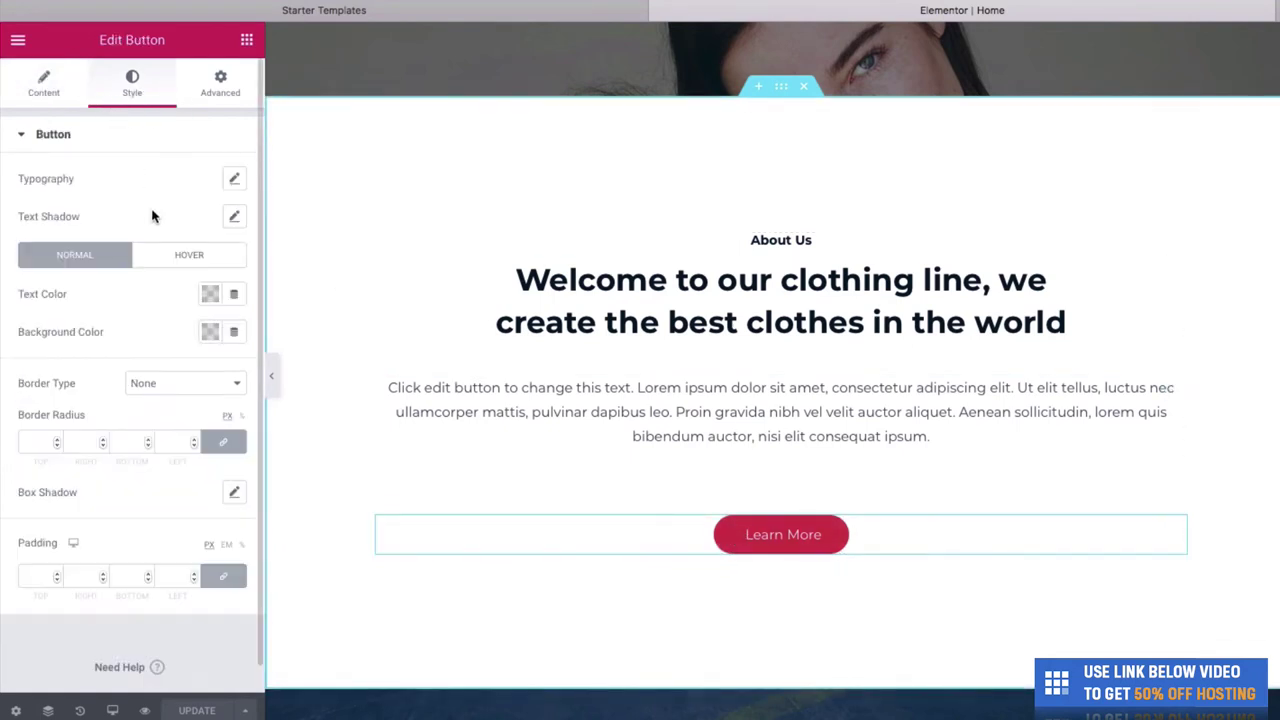
left_click(210, 331)
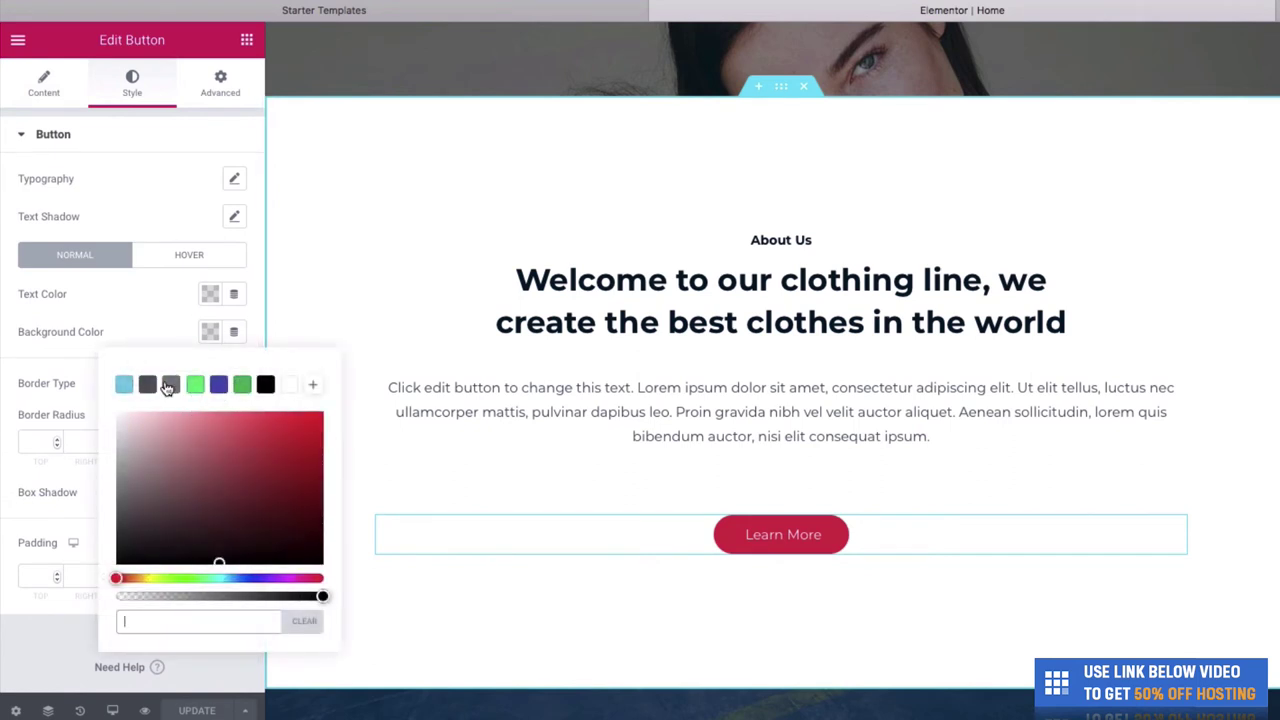
left_click(124, 385)
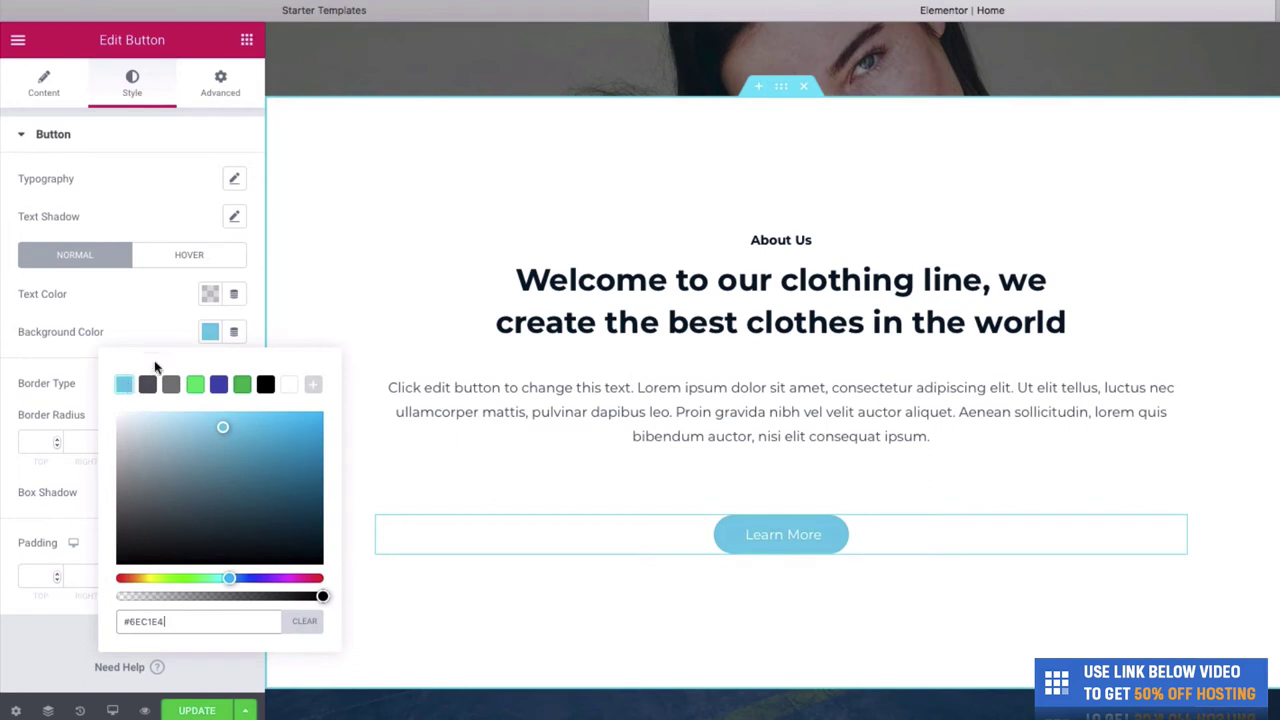
left_click(150, 346)
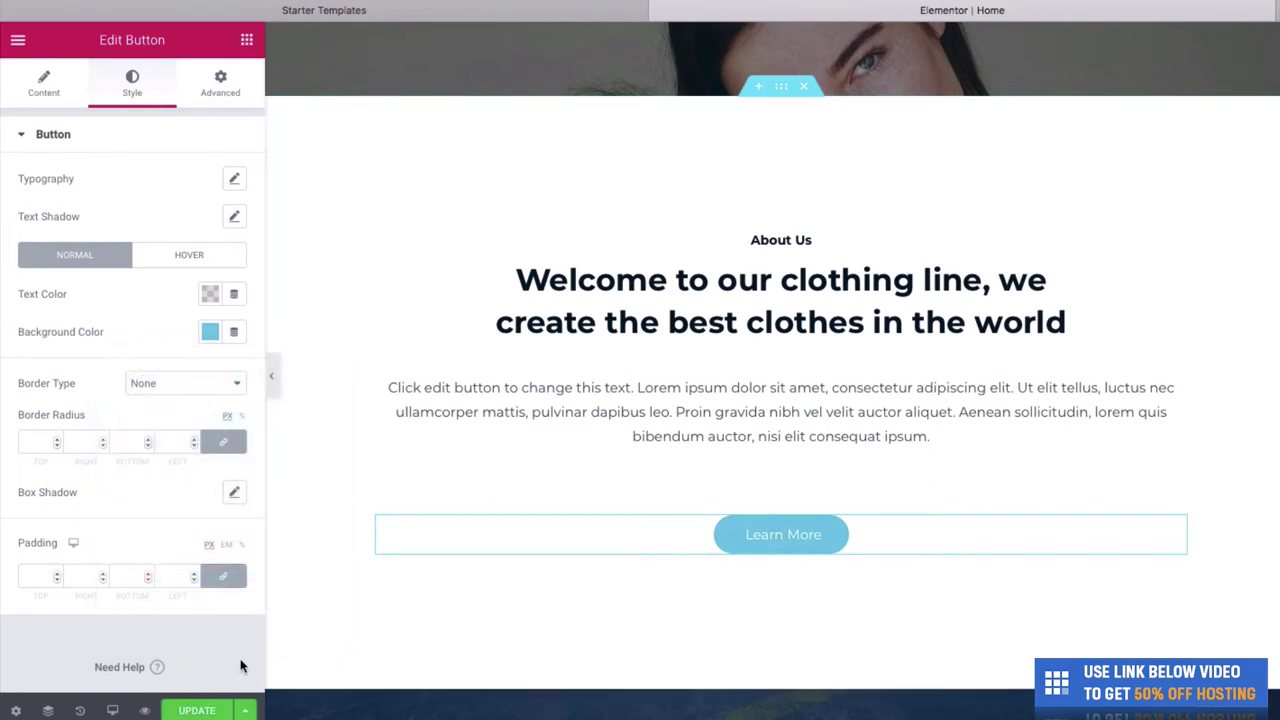
left_click(203, 711)
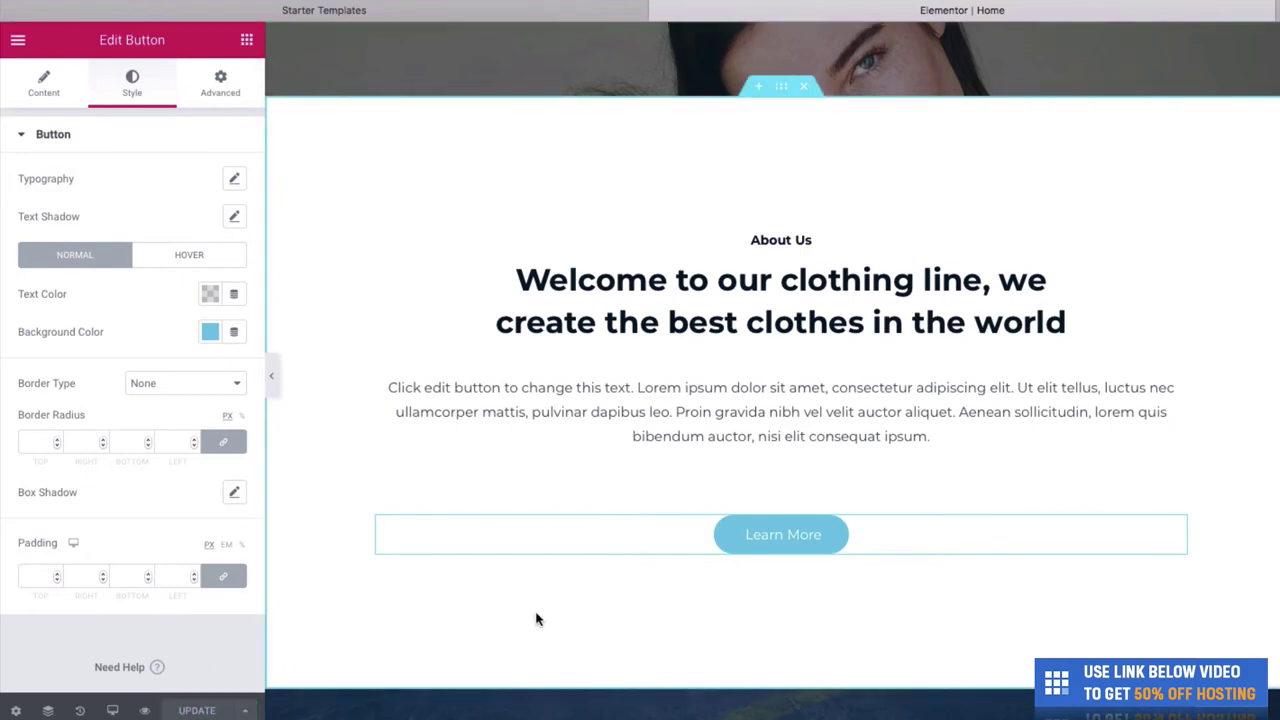
- Open the Our Products section's style settings and choose a new background image
scroll(535, 619, "down", 4)
scroll(555, 584, "down", 3)
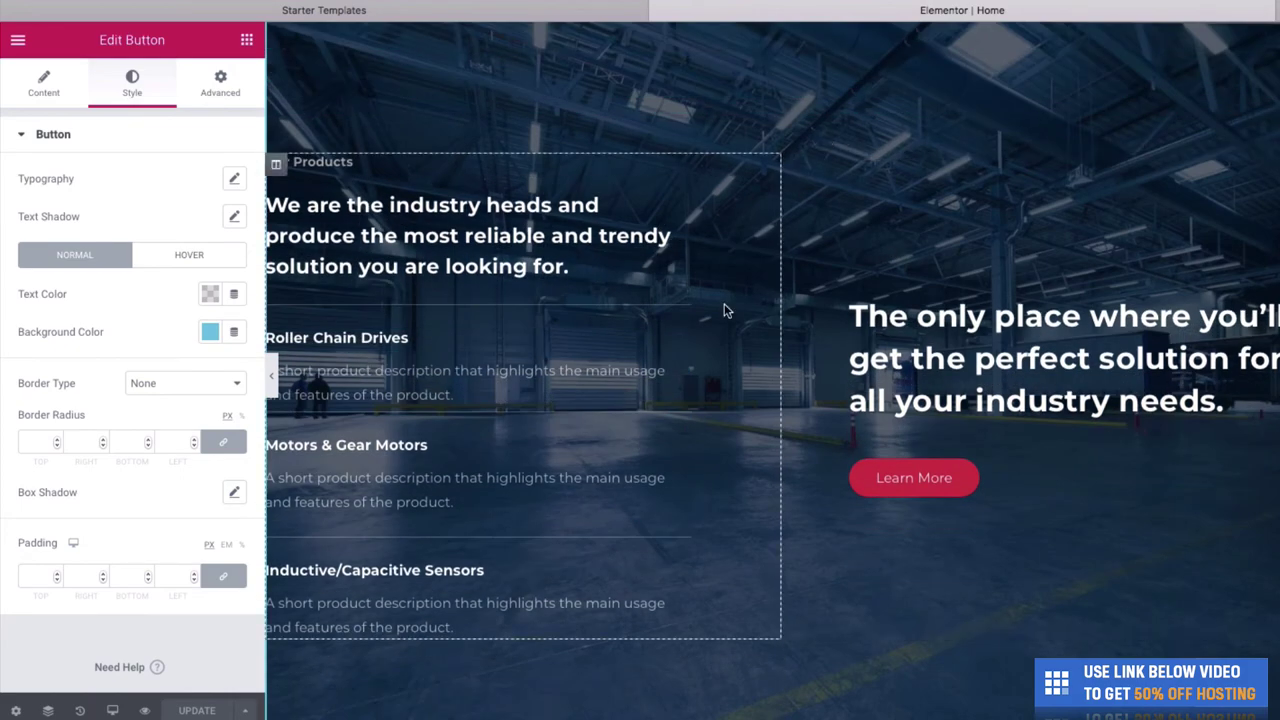
right_click(857, 124)
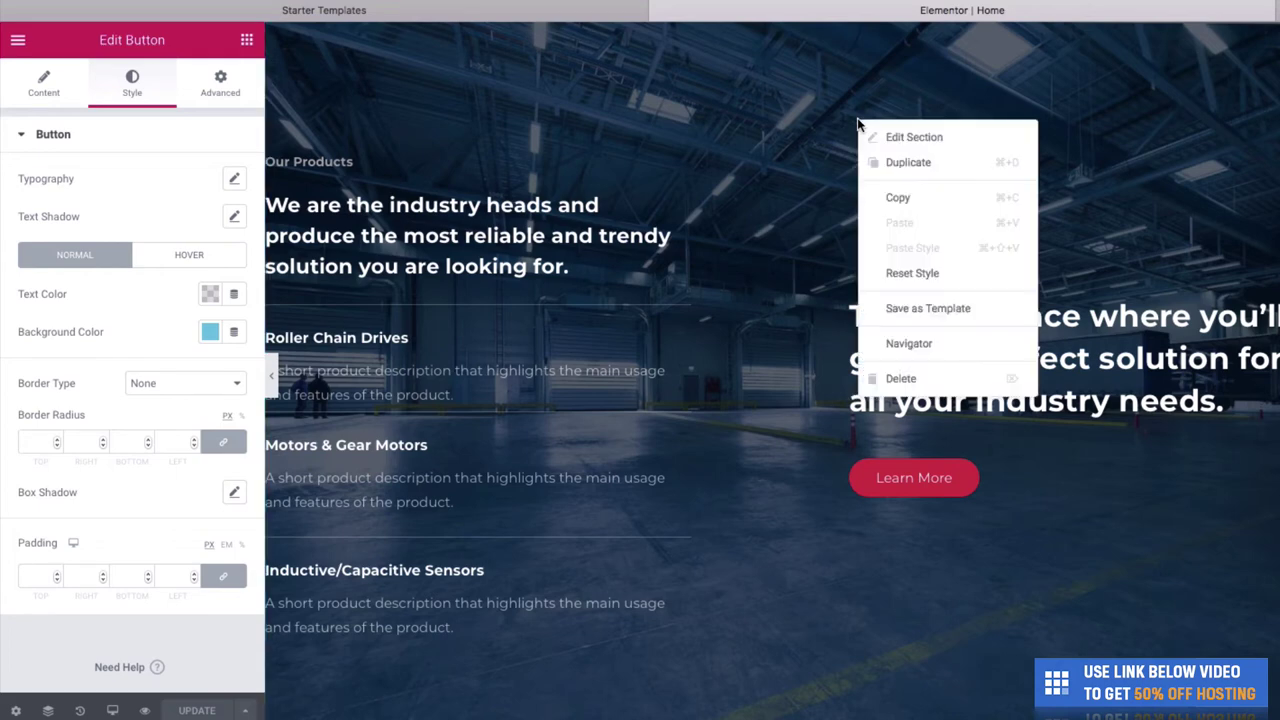
left_click(886, 138)
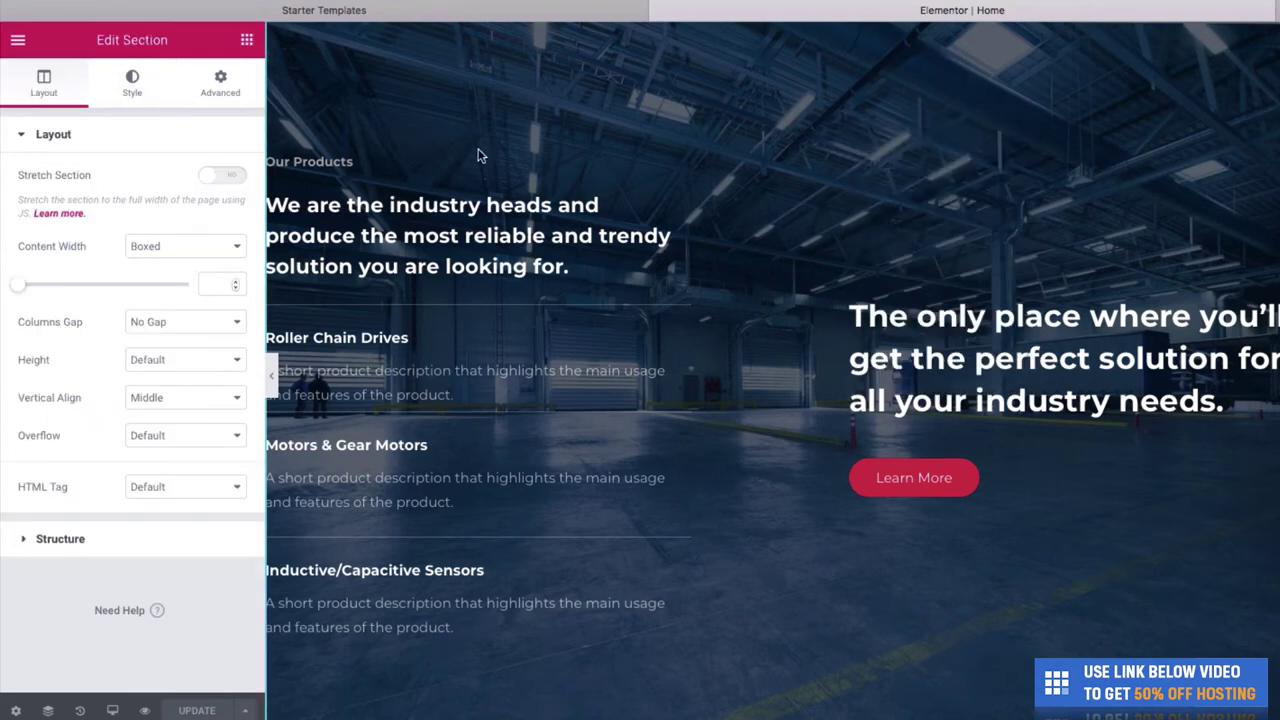
left_click(133, 90)
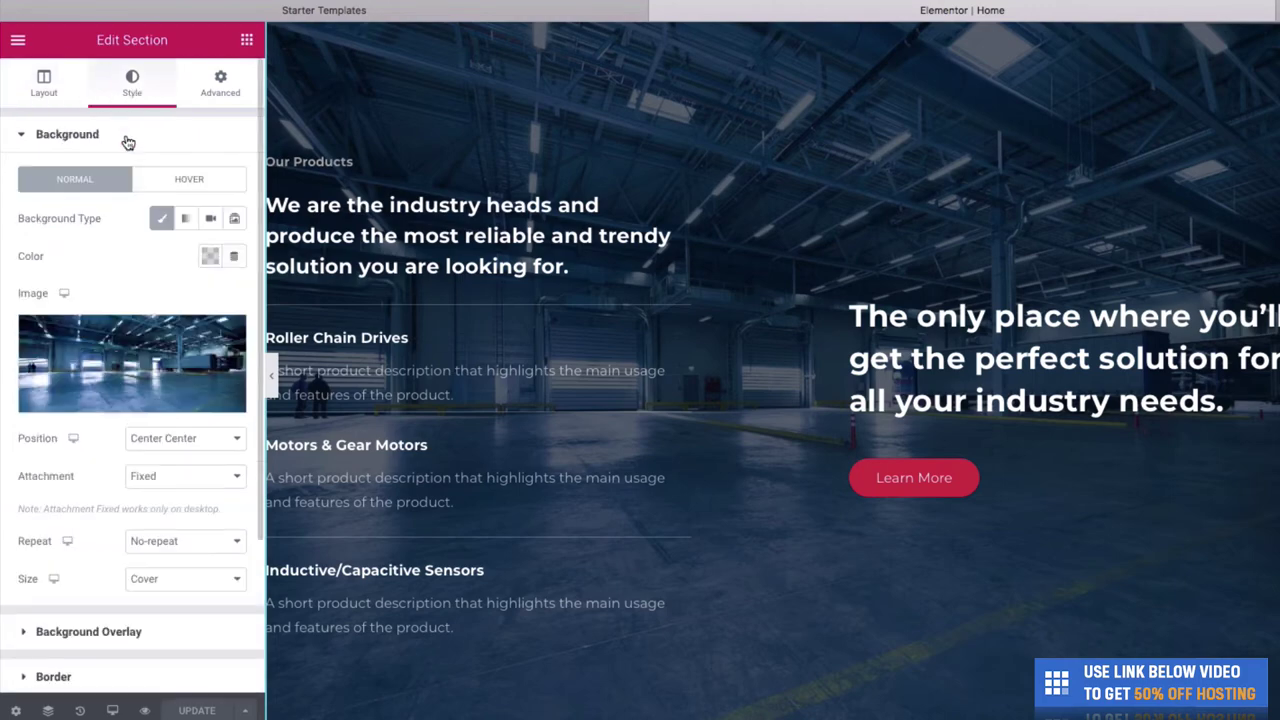
left_click(121, 402)
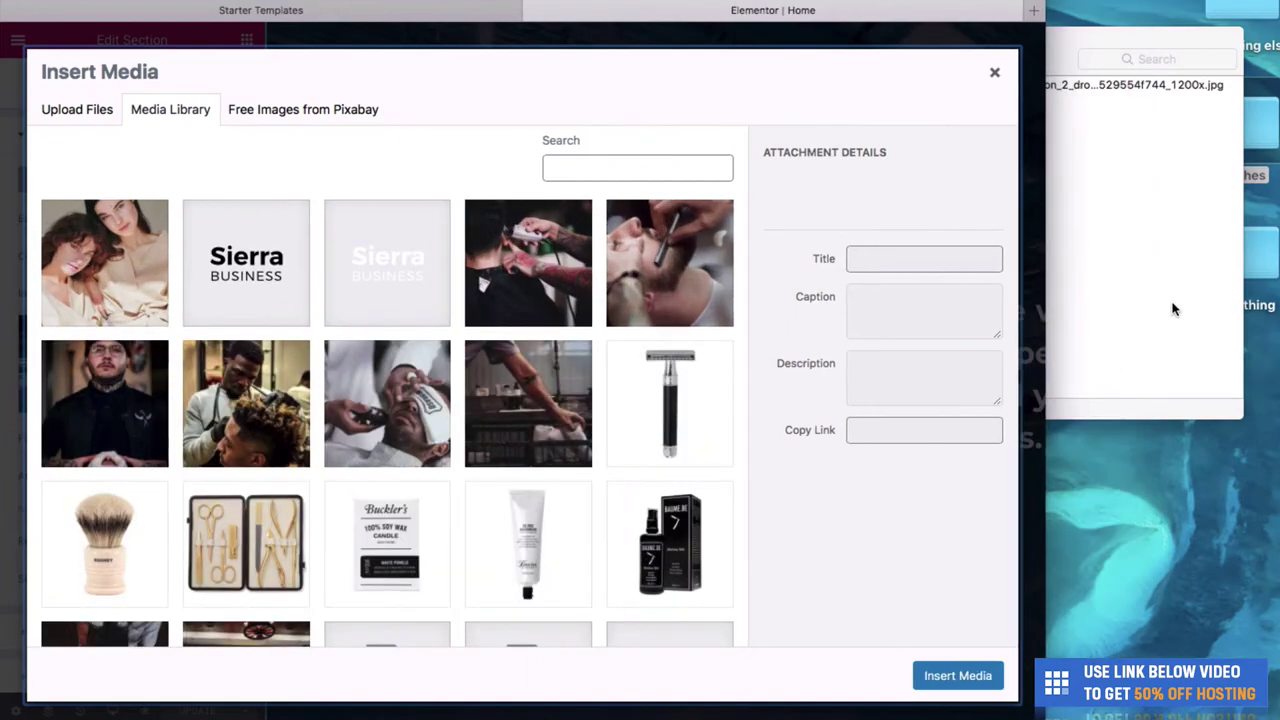
- Upload the striped-robes photo from the Others folder and set it as the Our Products background
left_click(1171, 309)
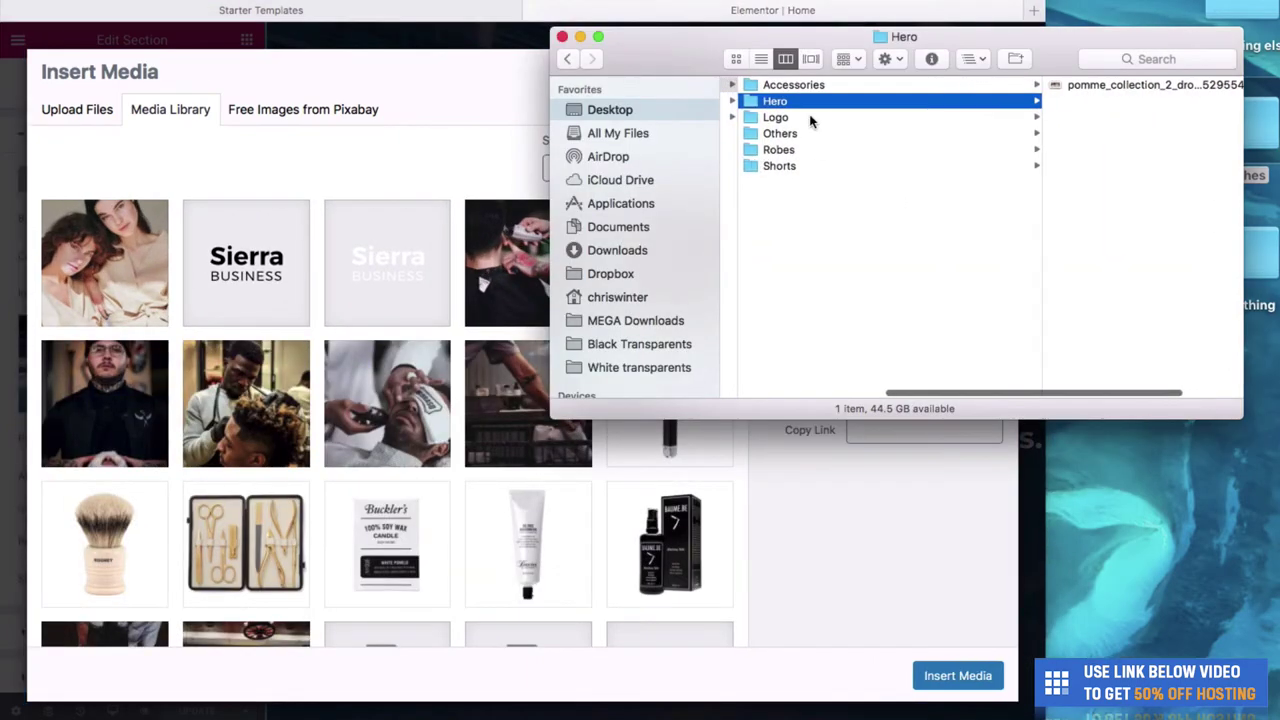
left_click(815, 131)
left_click(1016, 88)
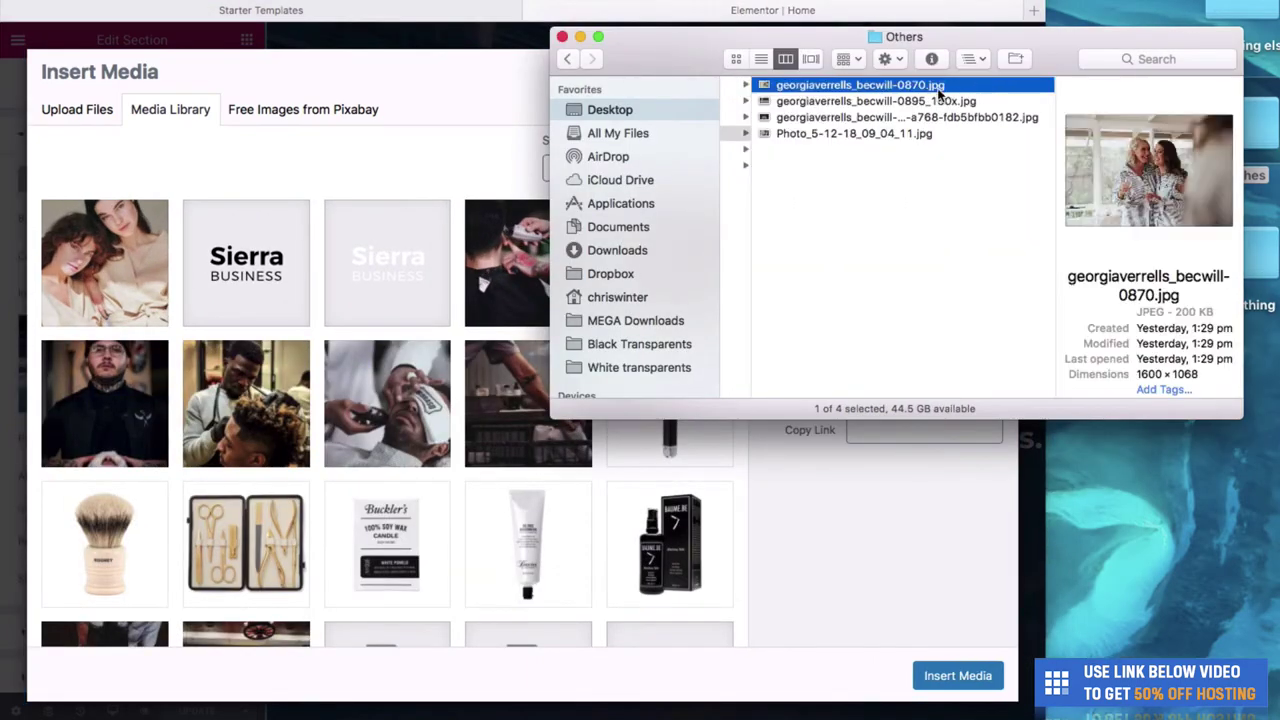
left_click_drag(897, 84, 450, 180)
left_click_drag(745, 27, 984, 185)
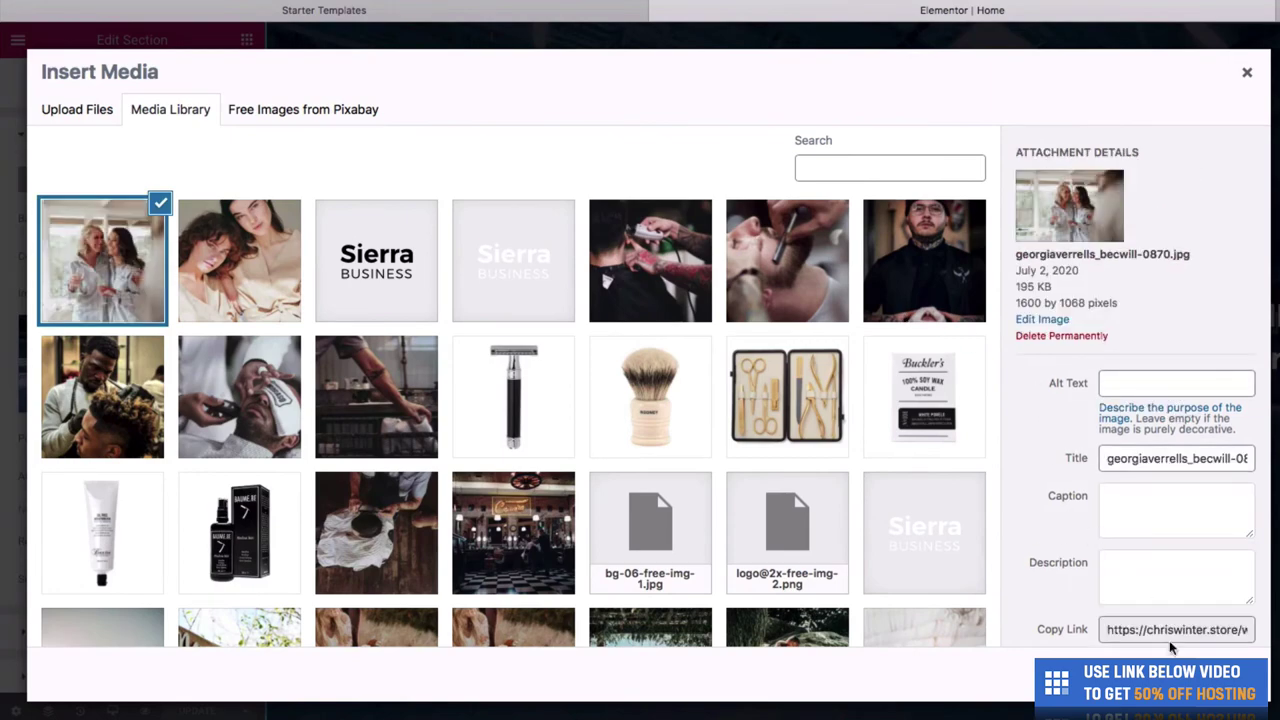
left_click(1200, 680)
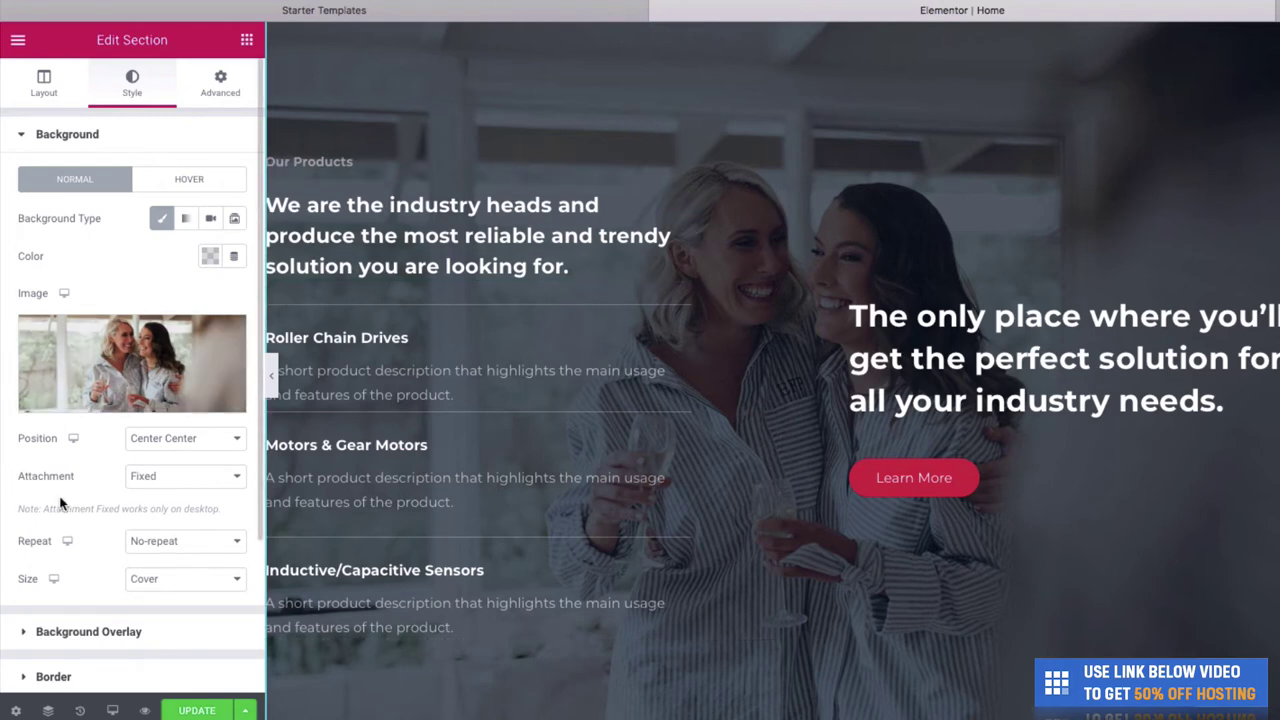
- Reduce the Our Products background overlay opacity to 0.51 and save the page
left_click(24, 630)
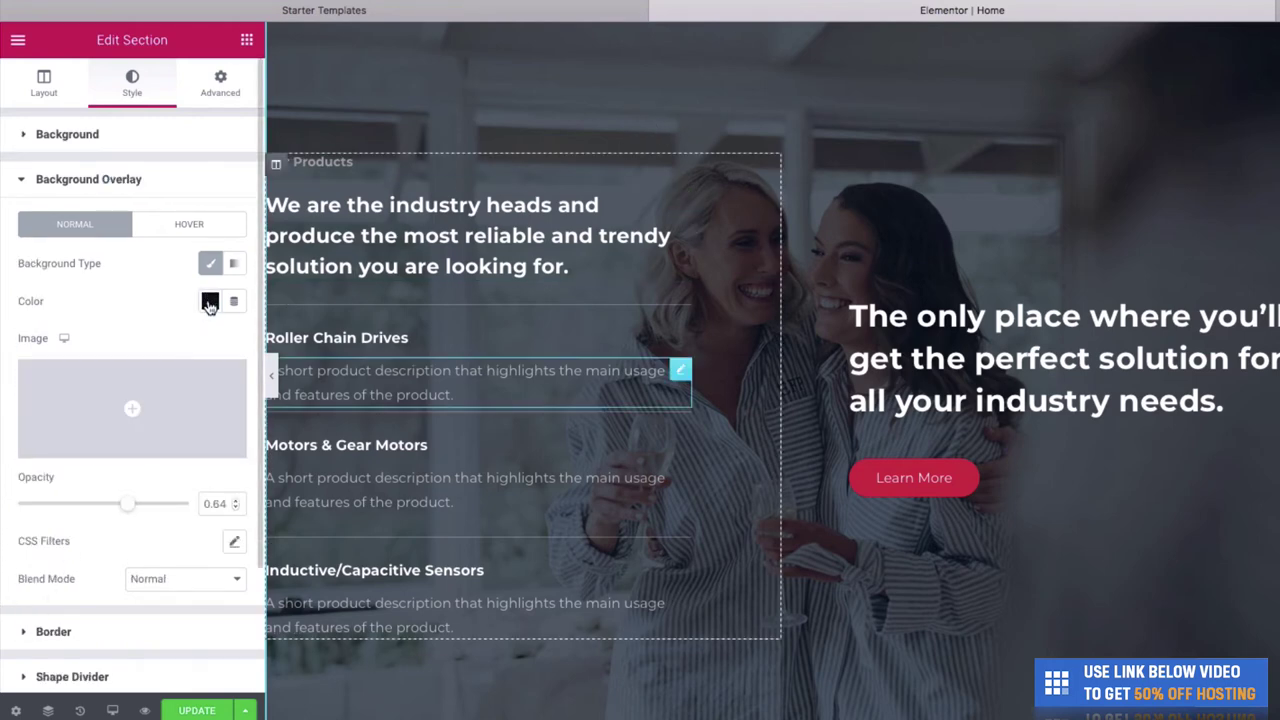
mouse_move(127, 510)
left_mouse_down()
mouse_move(89, 505)
mouse_move(104, 505)
left_mouse_up()
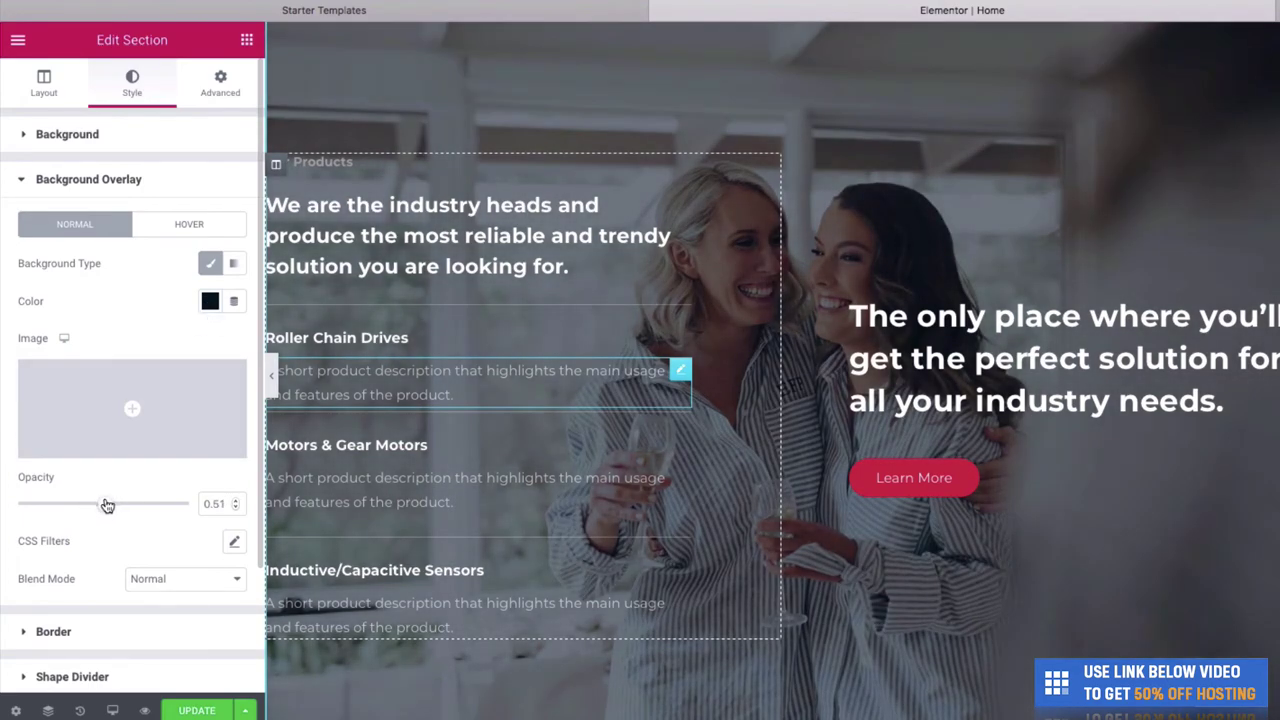
left_click(190, 711)
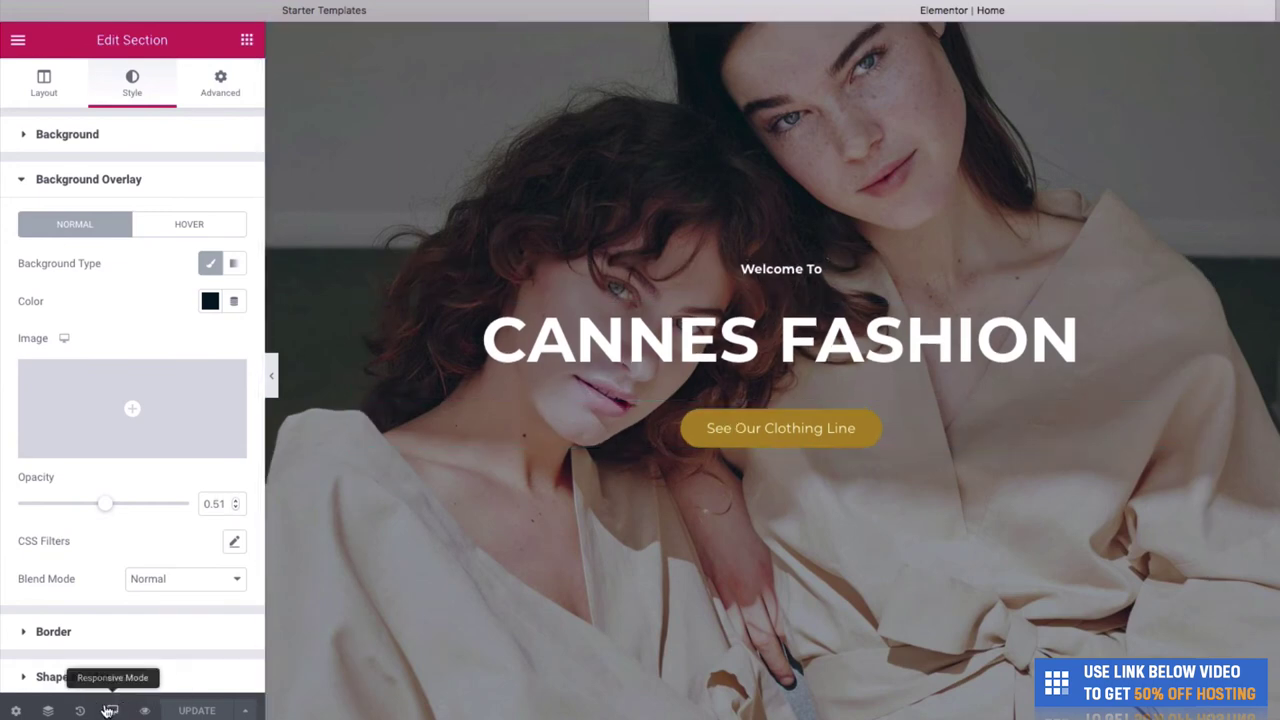
- Preview the homepage at tablet width and scroll through it
left_click(108, 710)
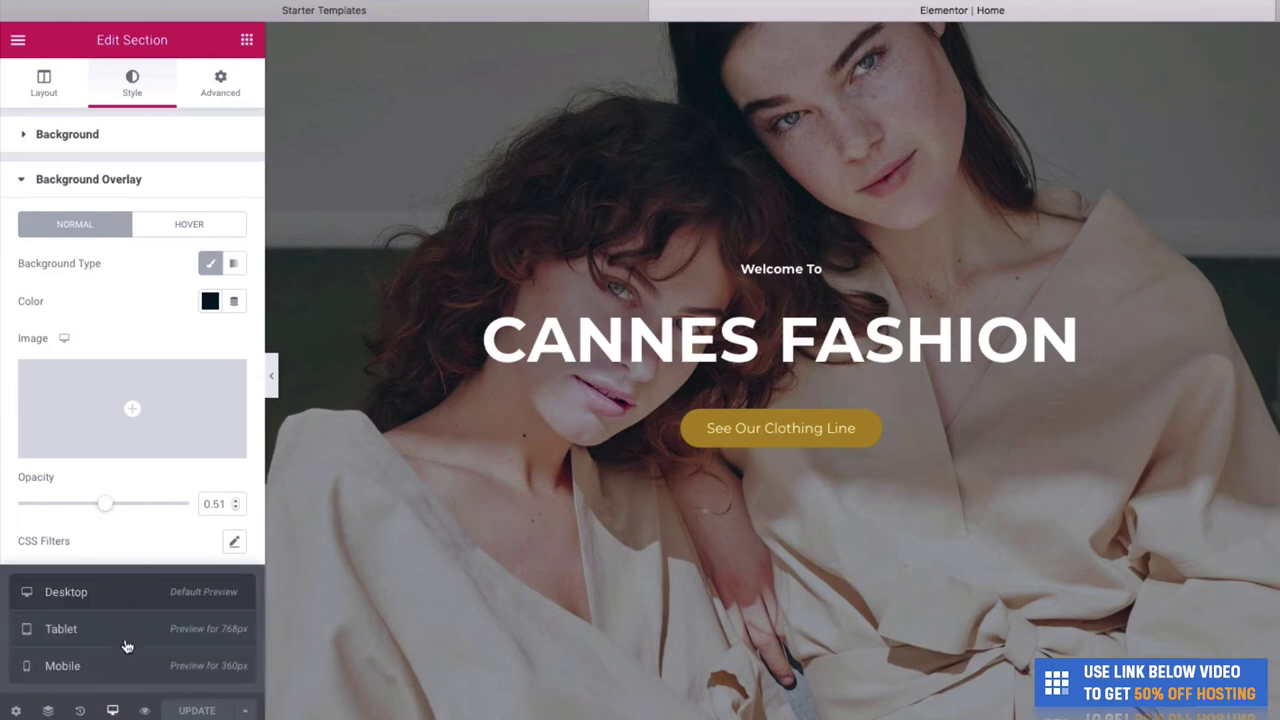
left_click(125, 644)
scroll(600, 510, "down", 6)
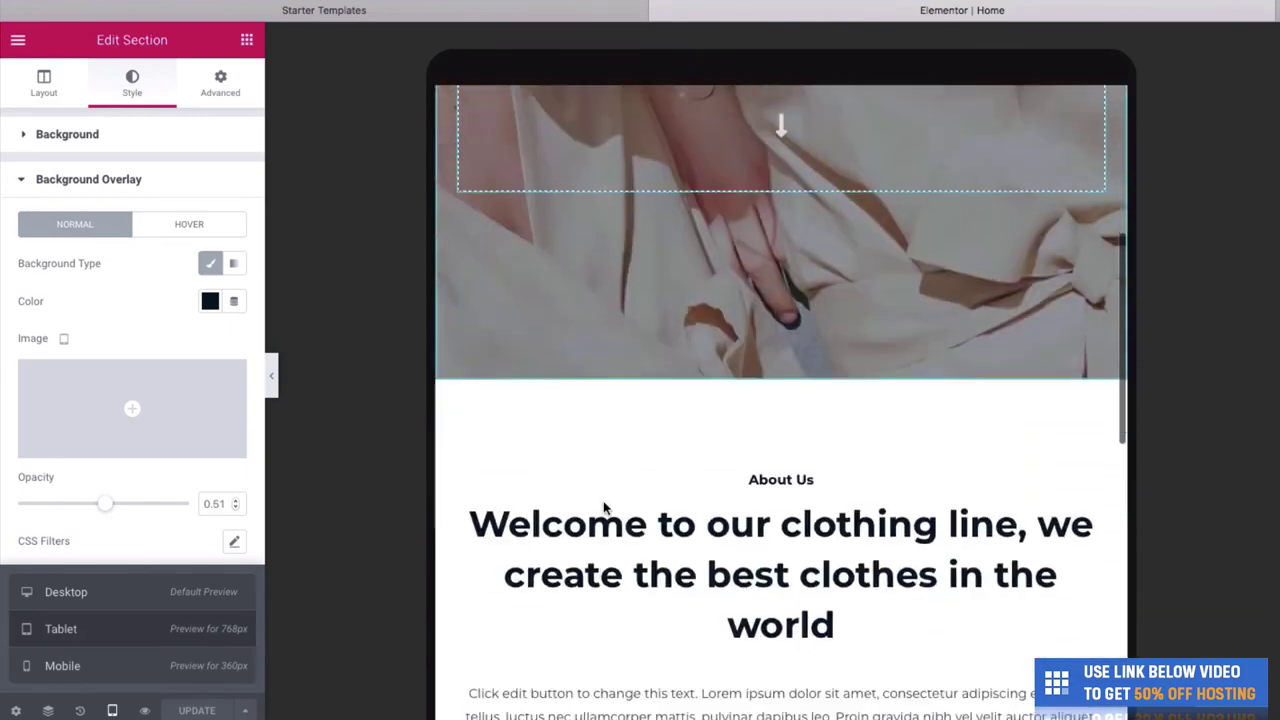
scroll(683, 330, "up", 8)
scroll(700, 314, "down", 10)
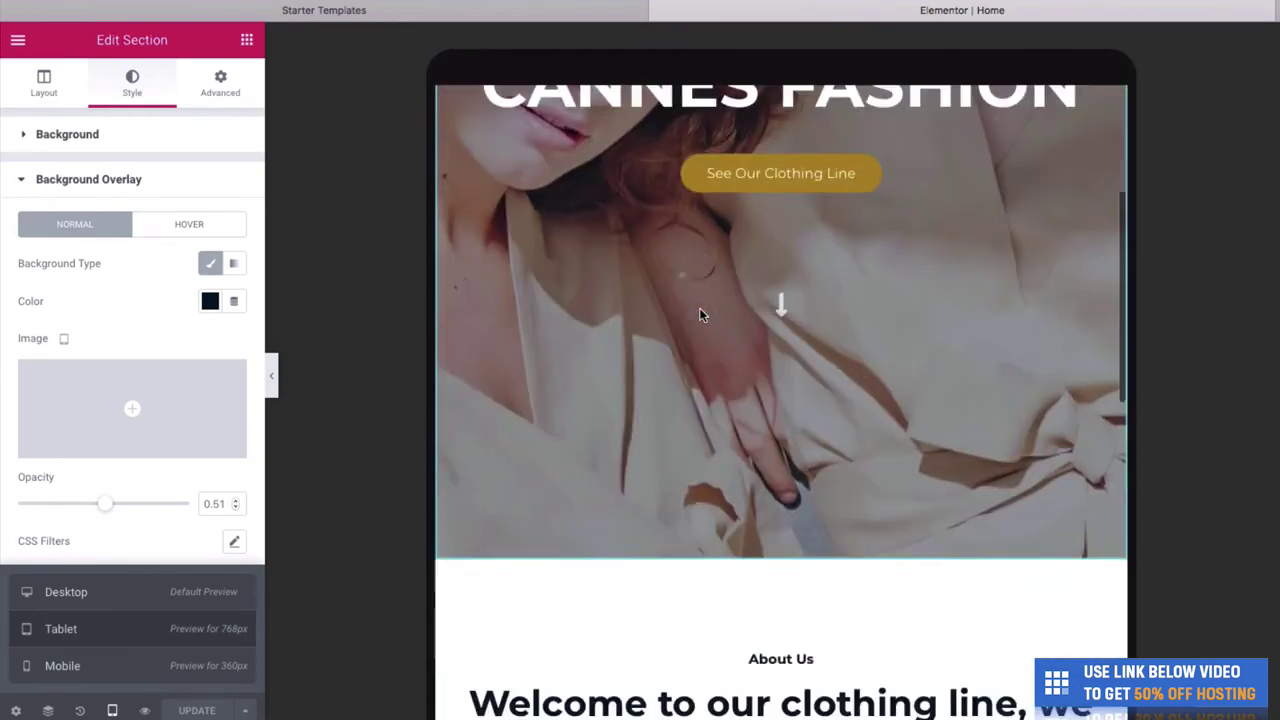
scroll(700, 314, "down", 2)
scroll(700, 314, "up", 5)
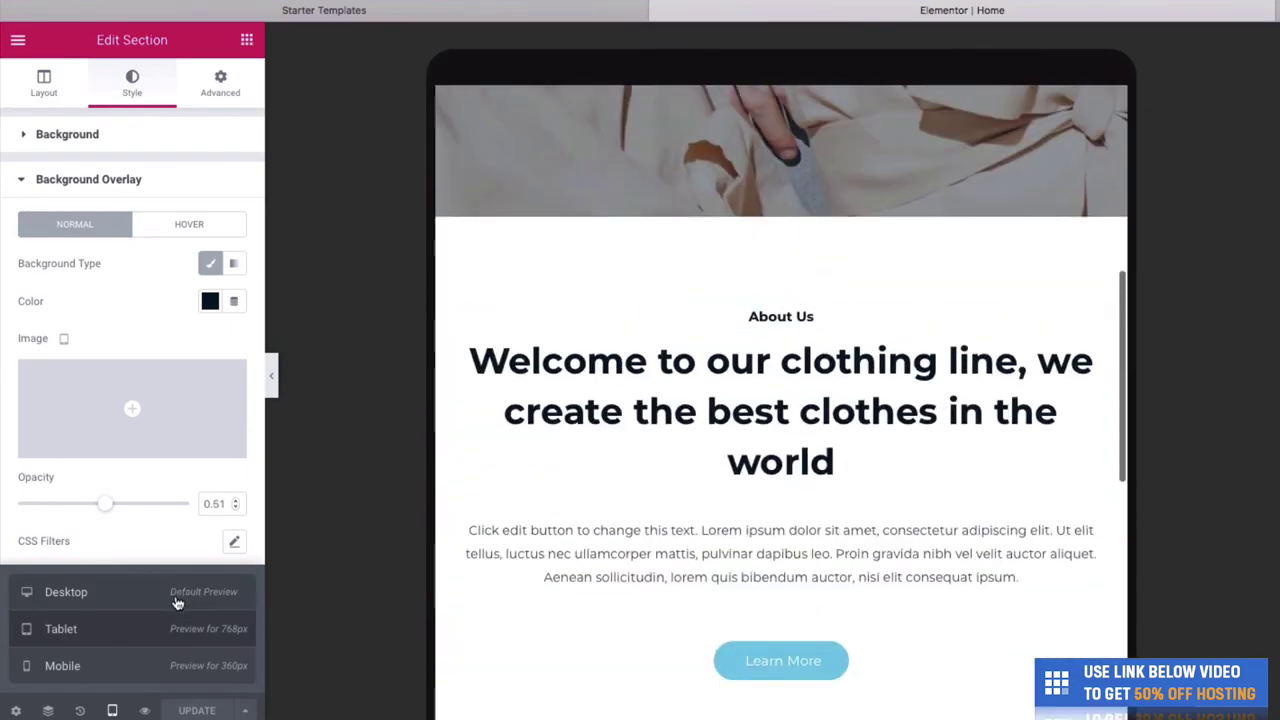
- Switch the preview to mobile width and scroll through the page
left_click(138, 678)
scroll(840, 245, "up", 10)
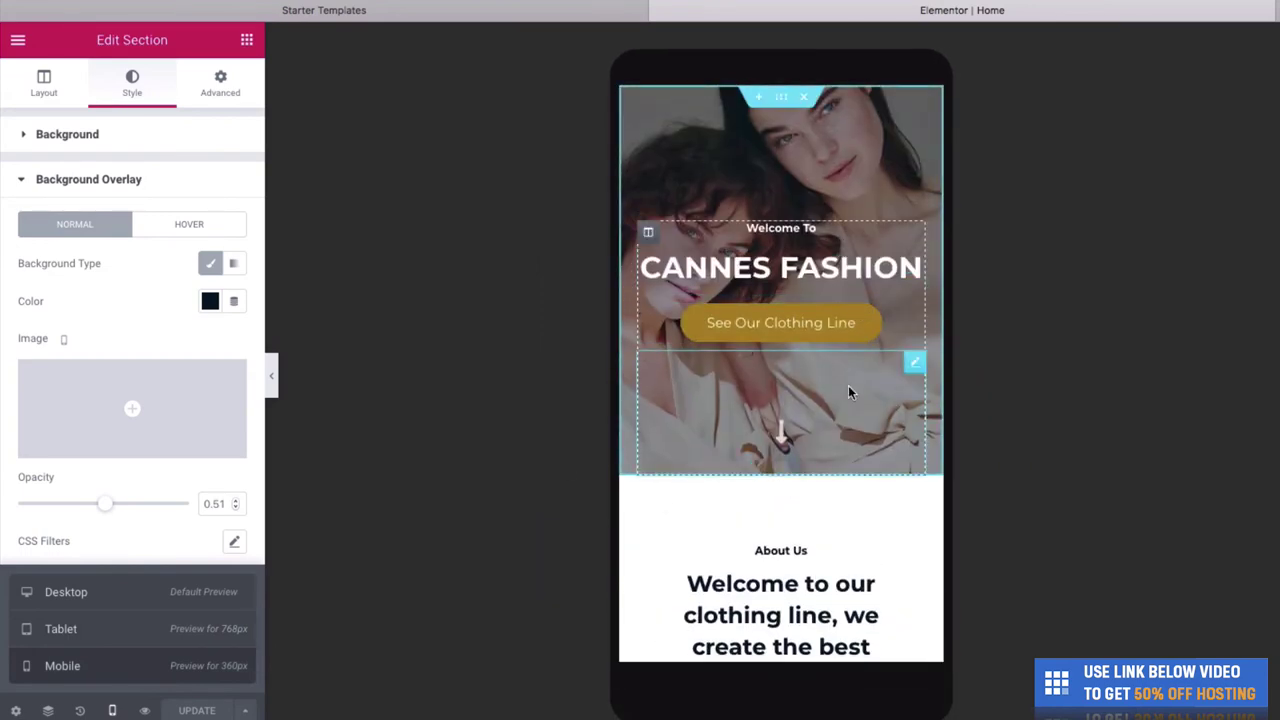
scroll(846, 366, "down", 5)
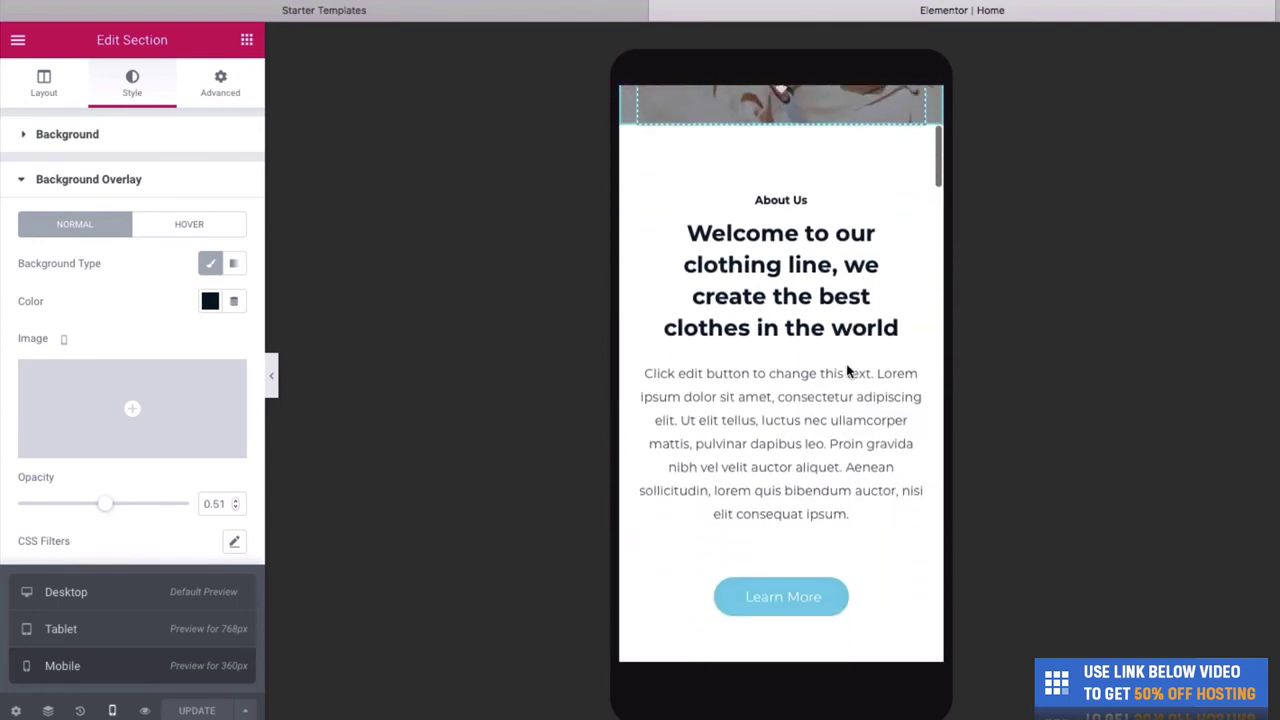
scroll(846, 362, "up", 1)
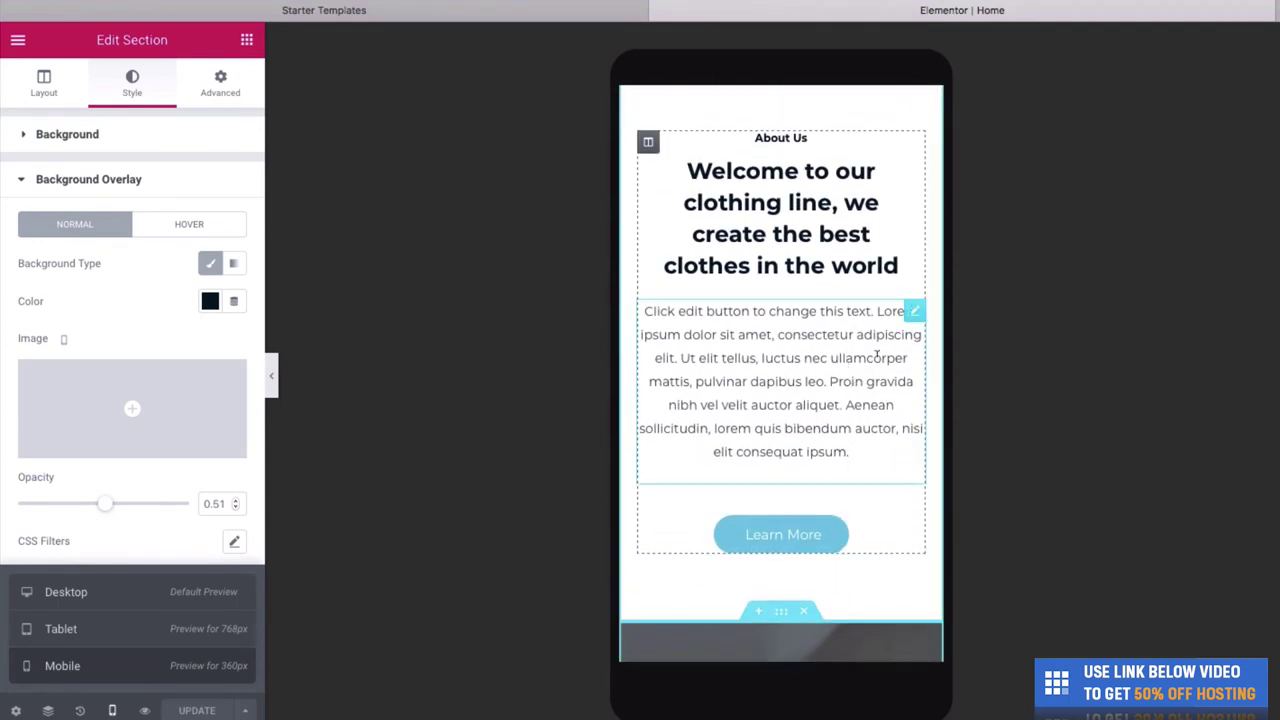
scroll(903, 529, "down", 5)
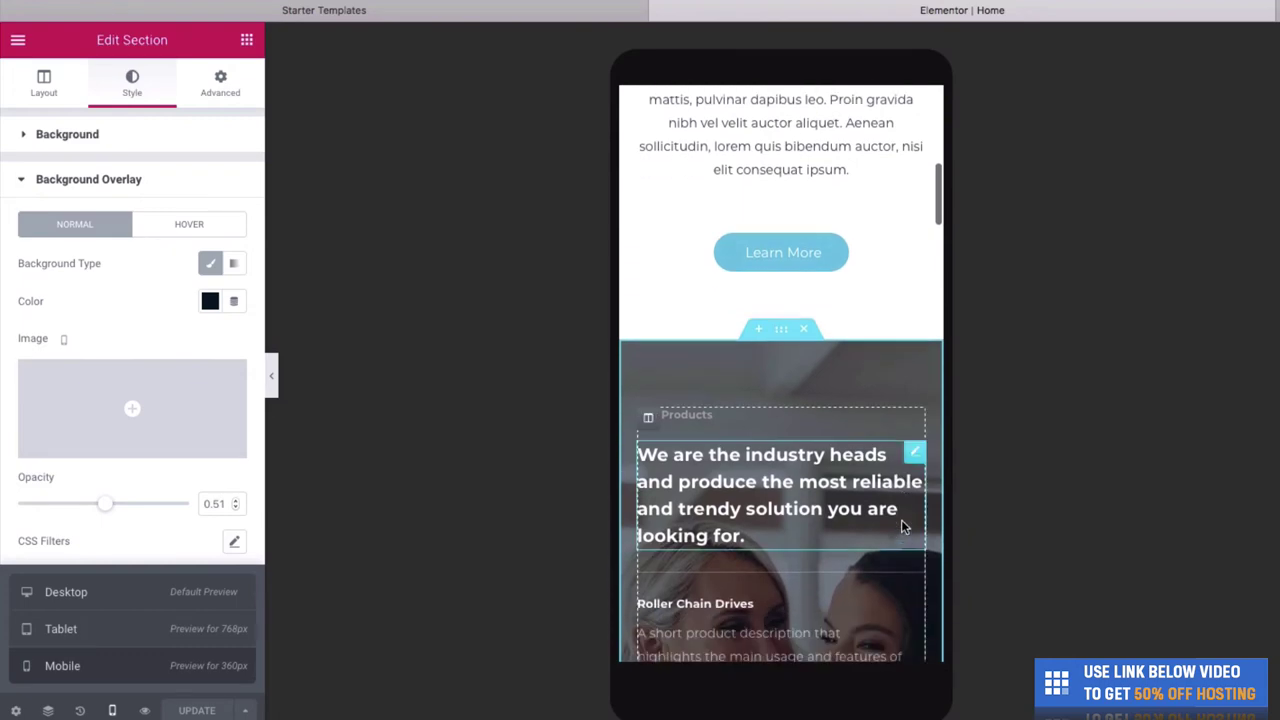
scroll(935, 405, "down", 5)
scroll(935, 405, "up", 15)
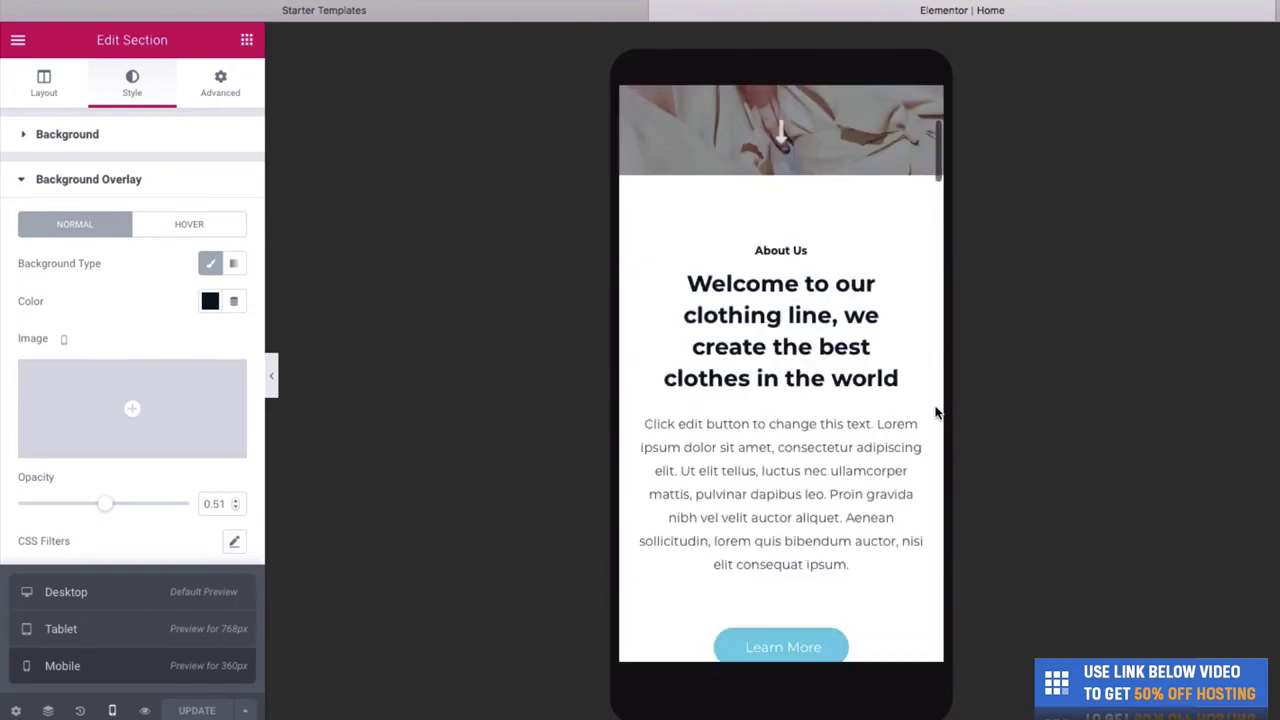
left_click(112, 708)
left_click(112, 706)
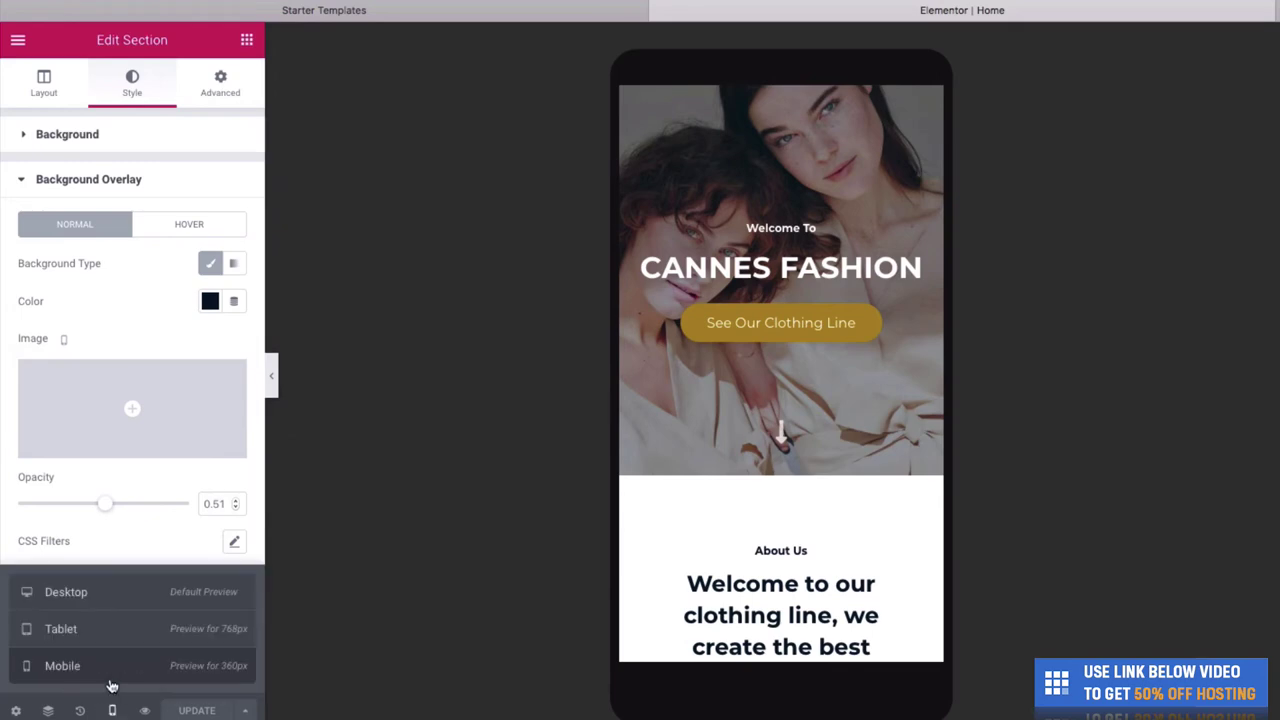
- Return to desktop view and rename the Roller Chain Drives heading to Robes
left_click(92, 604)
scroll(388, 466, "down", 8)
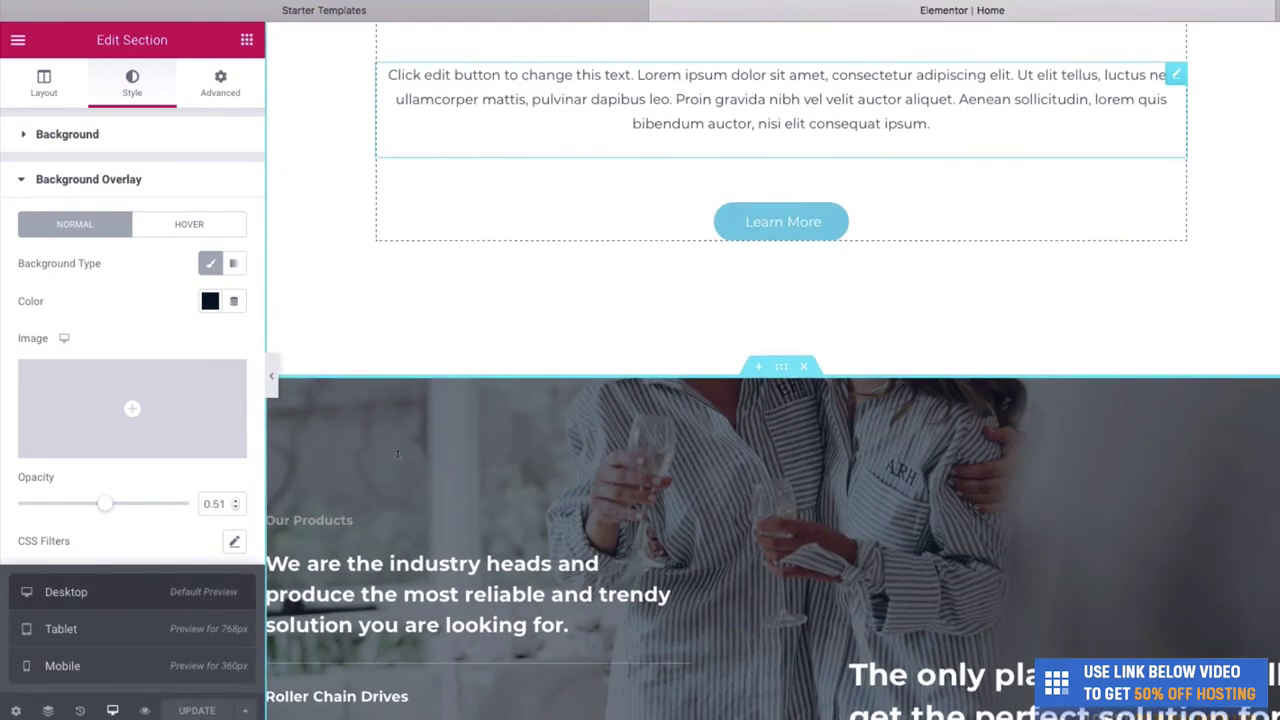
scroll(466, 454, "up", 10)
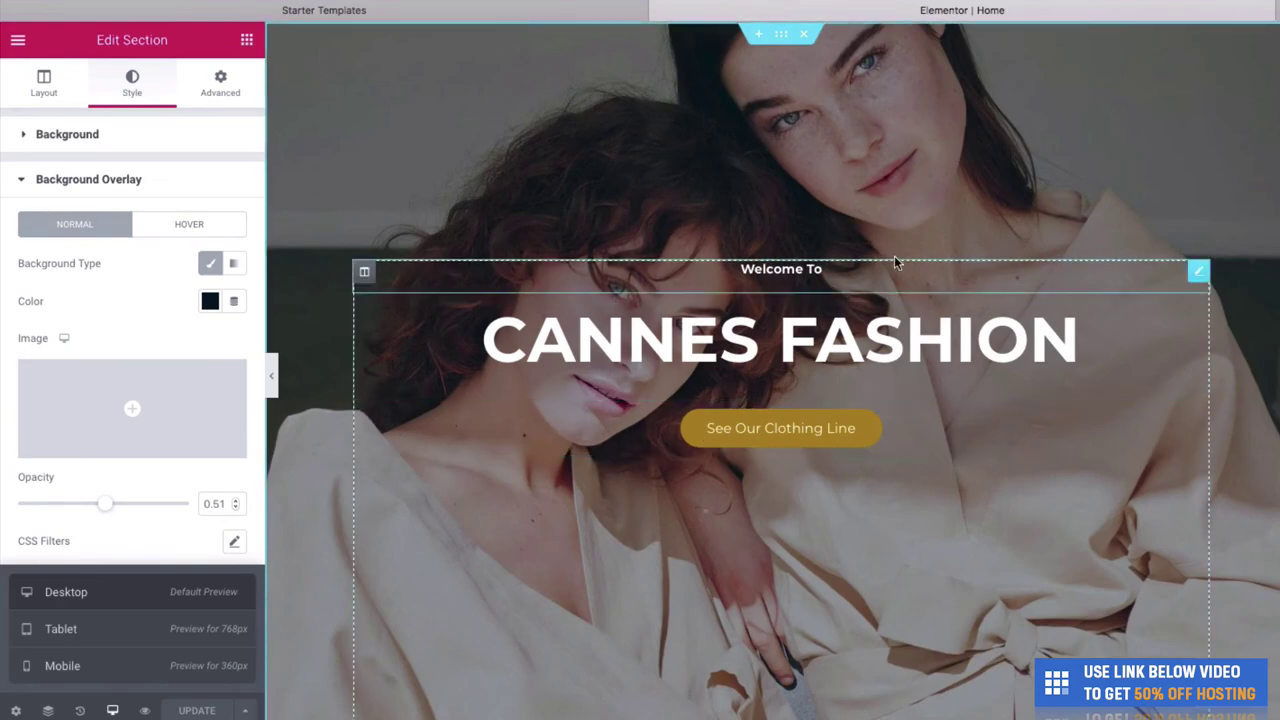
scroll(894, 260, "down", 6)
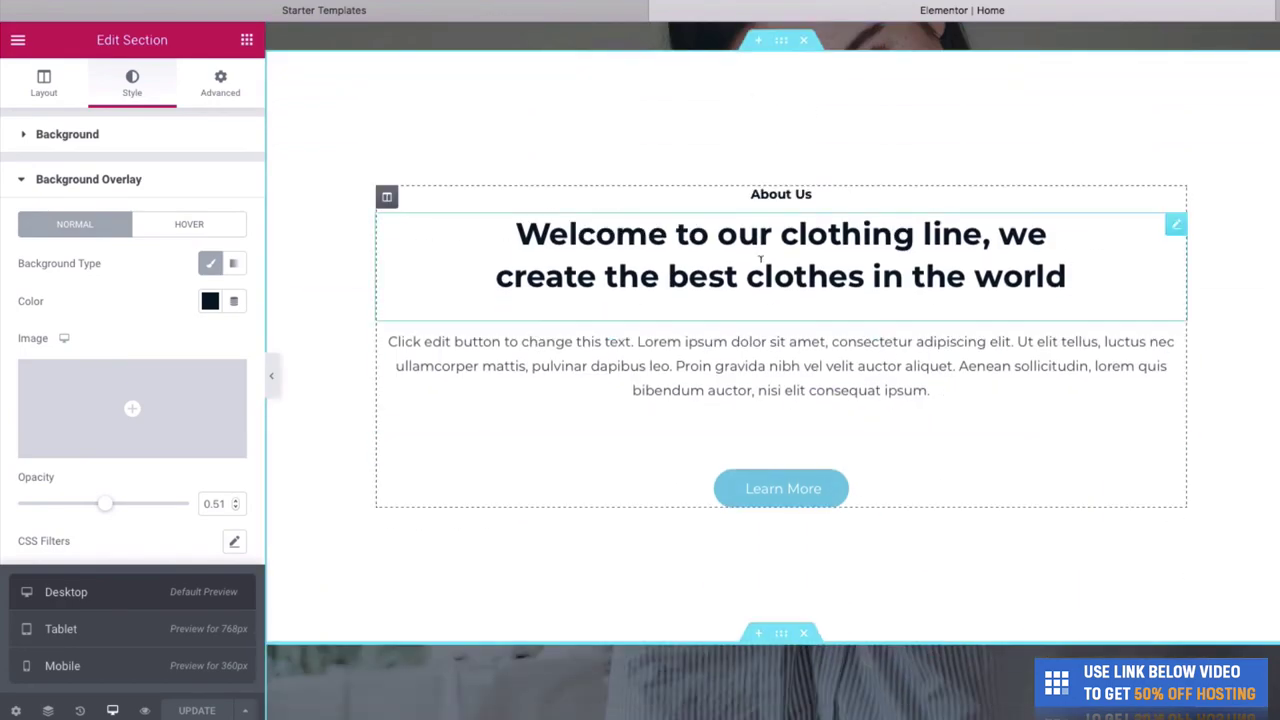
scroll(754, 459, "down", 5)
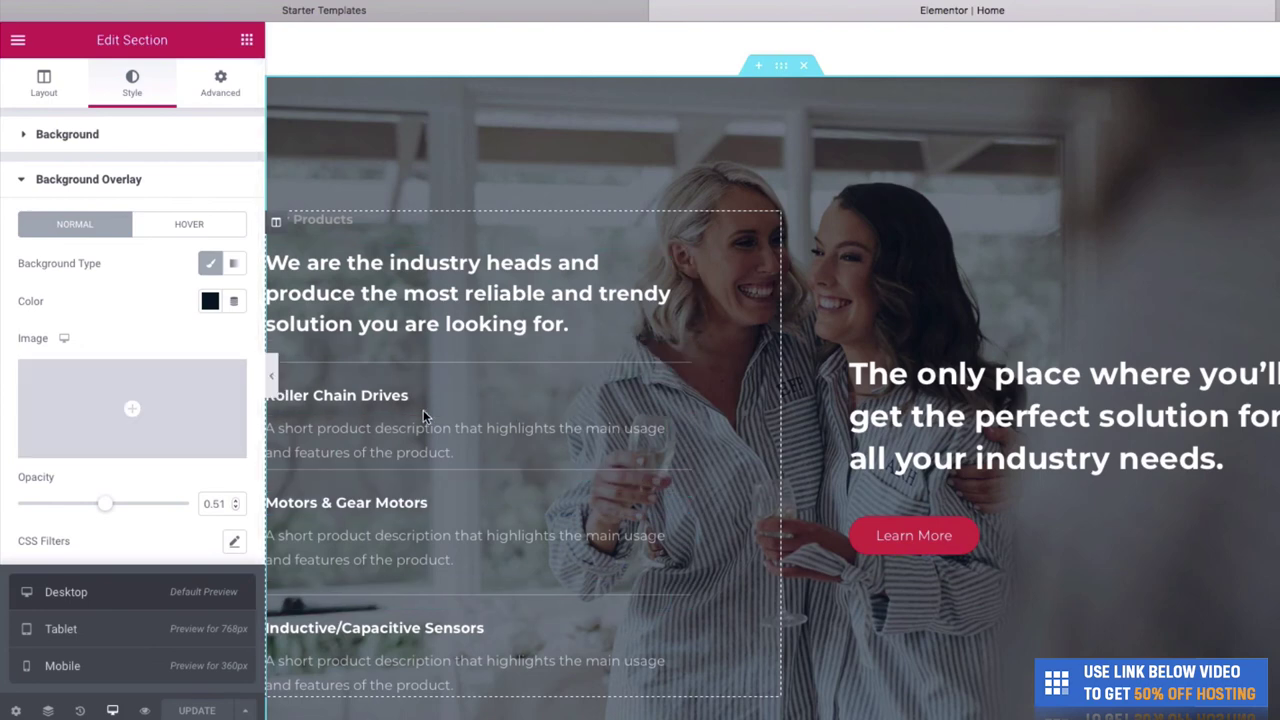
scroll(558, 323, "down", 1)
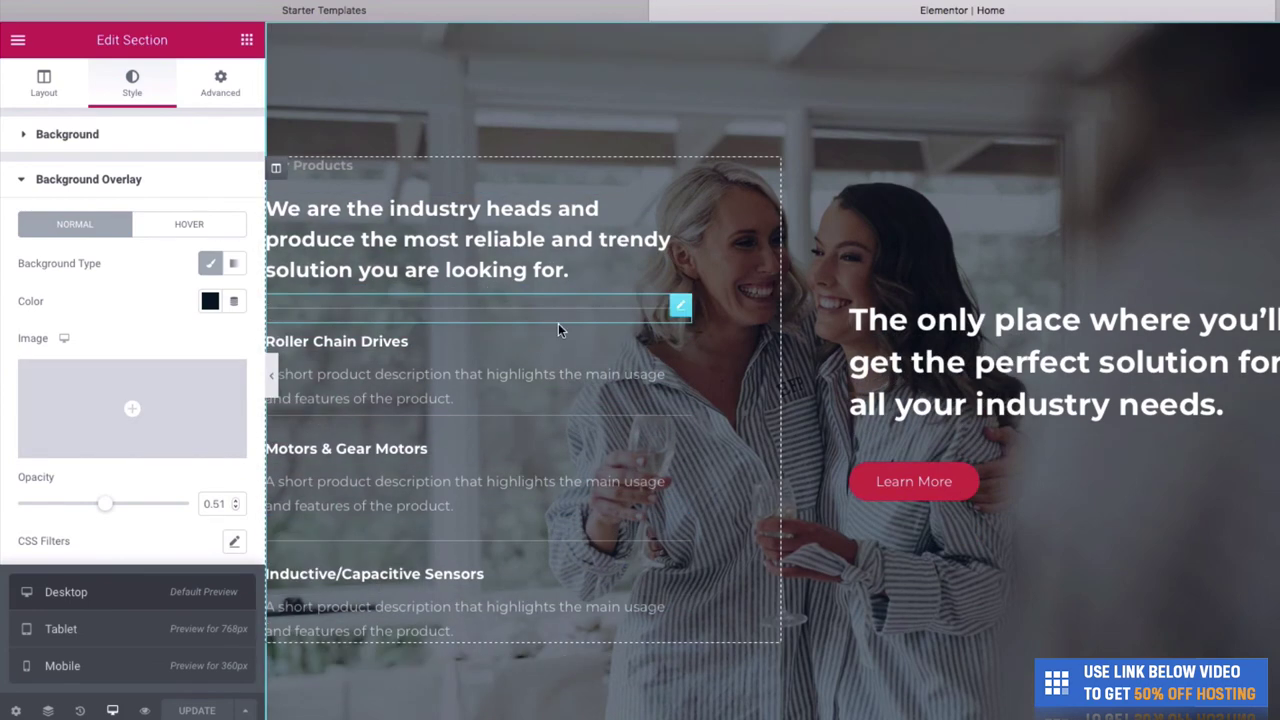
triple_click(506, 341)
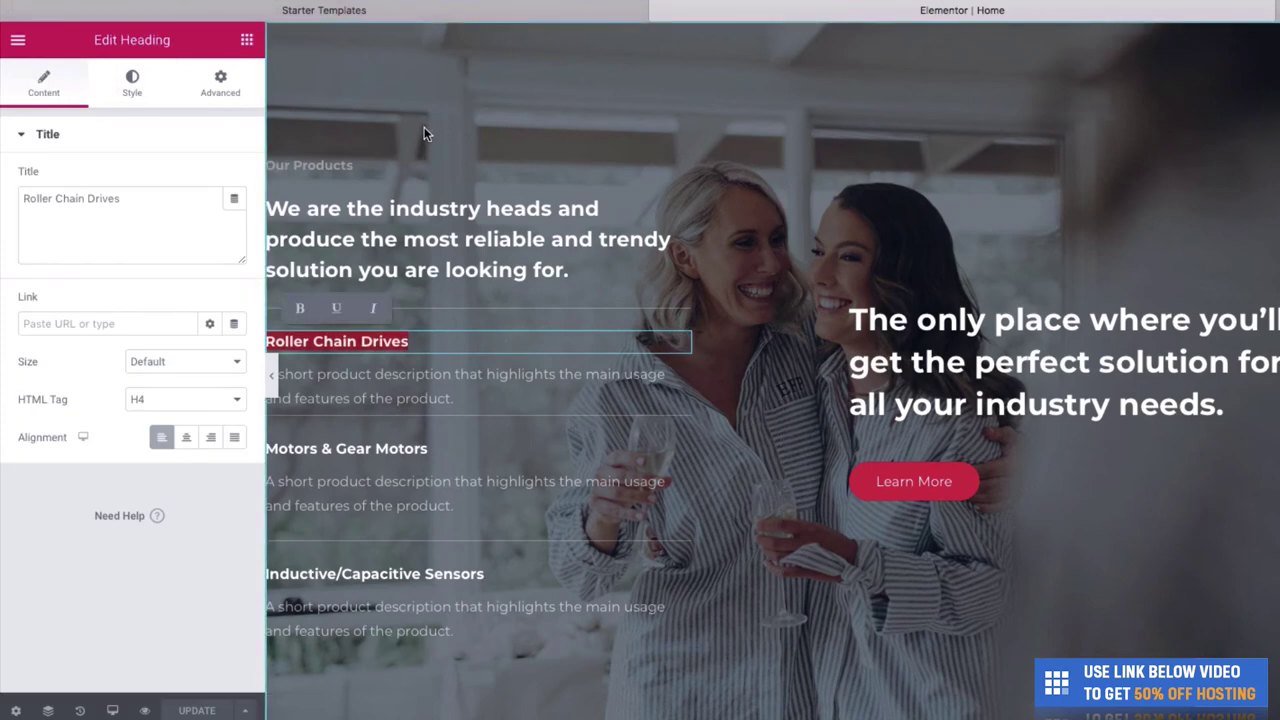
type("Robes")
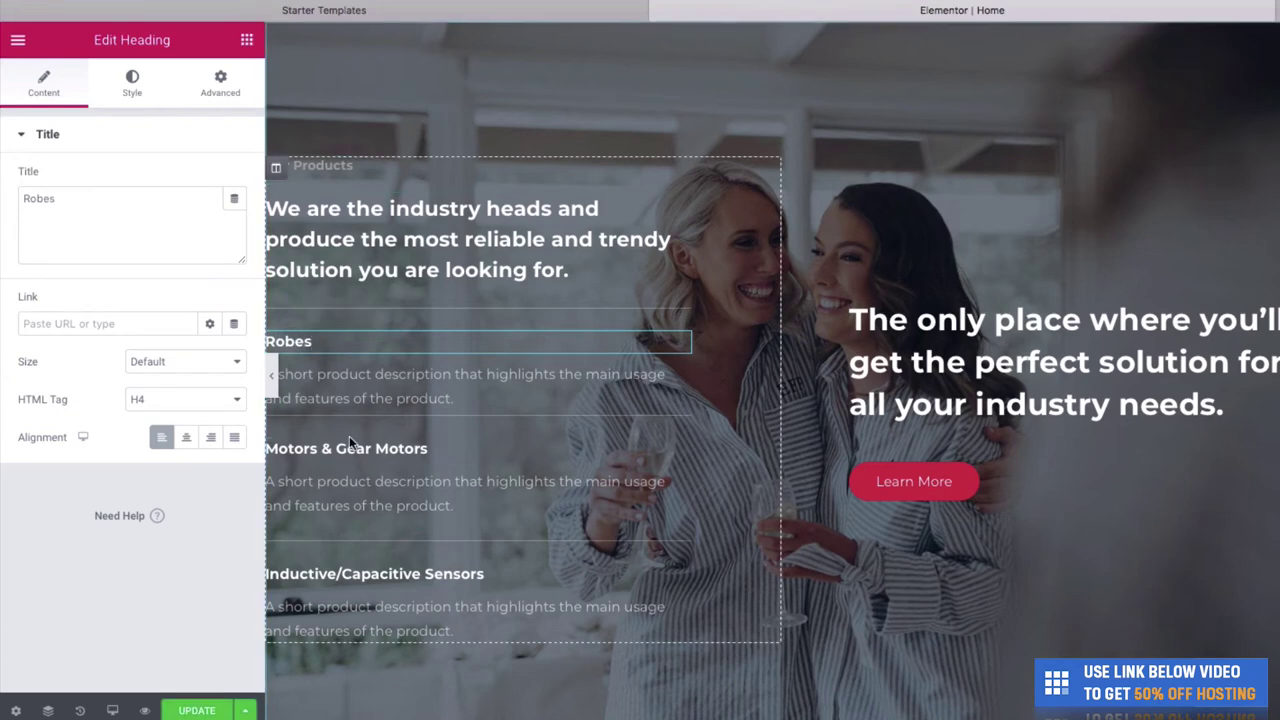
- Rename the Motors & Gear Motors and Inductive/Capacitive Sensors headings to Shorts and Accessories
left_click(427, 430)
triple_click(427, 430)
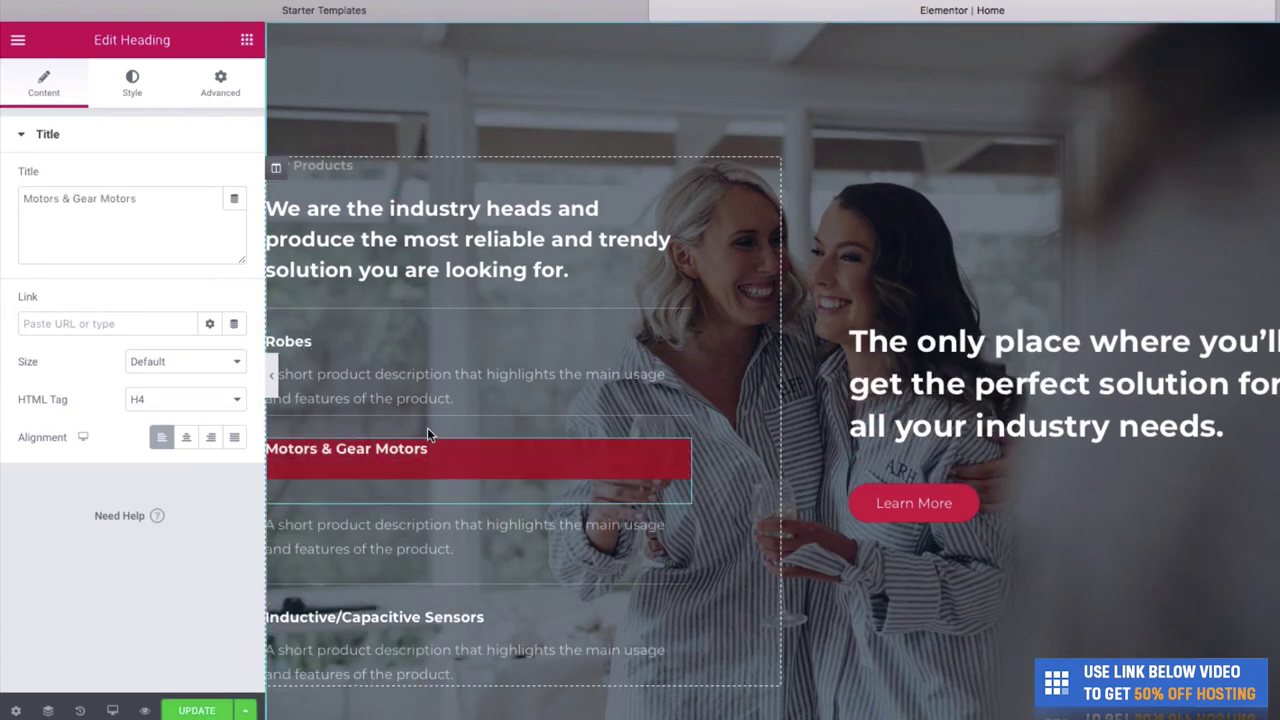
type("Shorts")
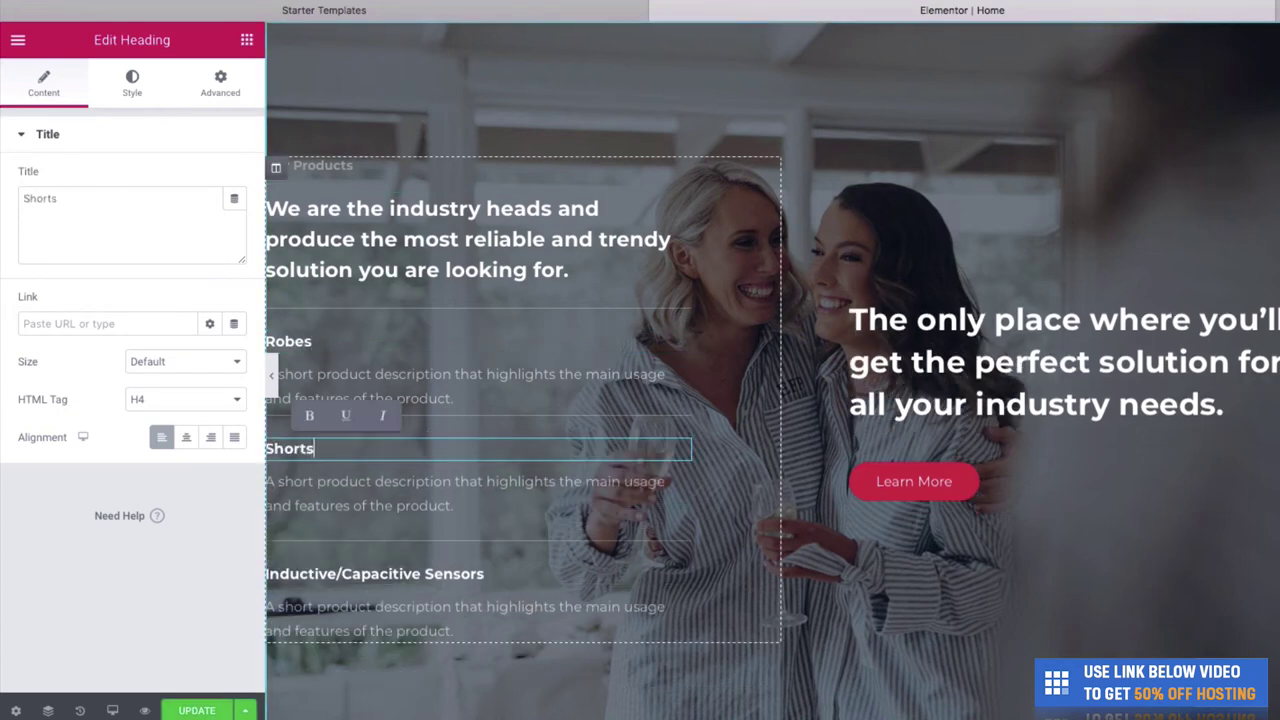
triple_click(423, 576)
type("Access")
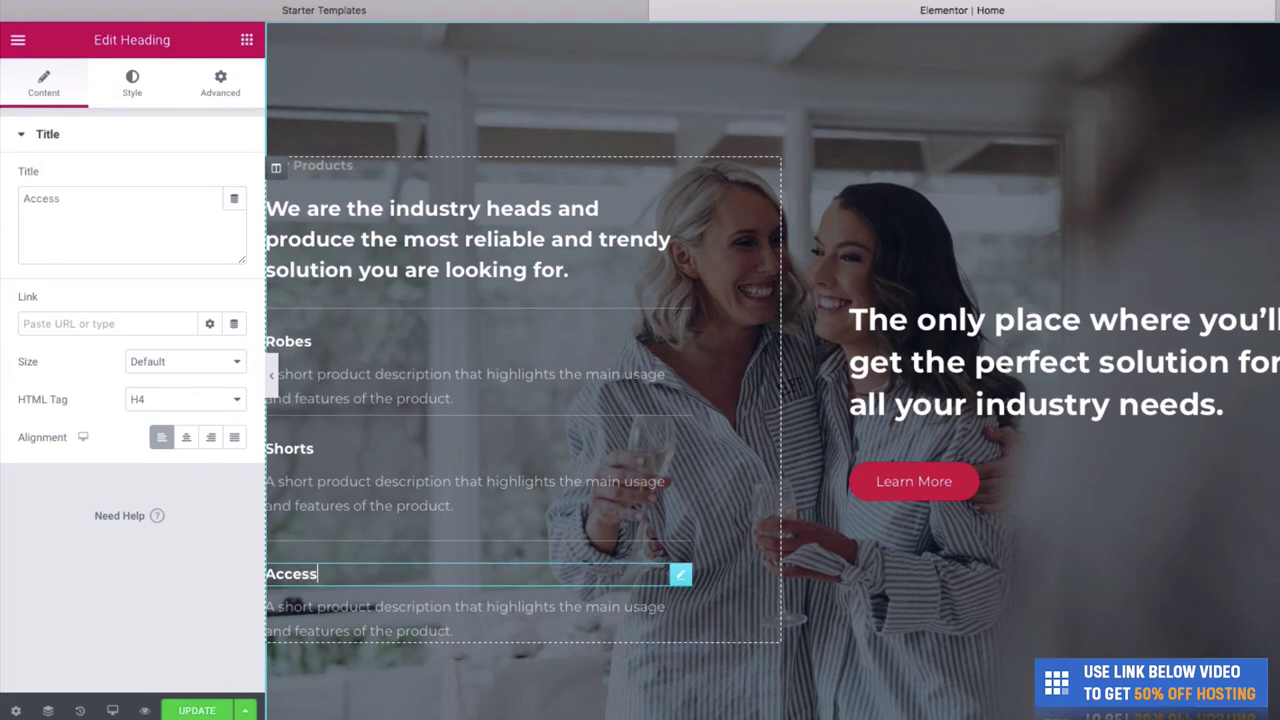
type("ories")
left_click(433, 396)
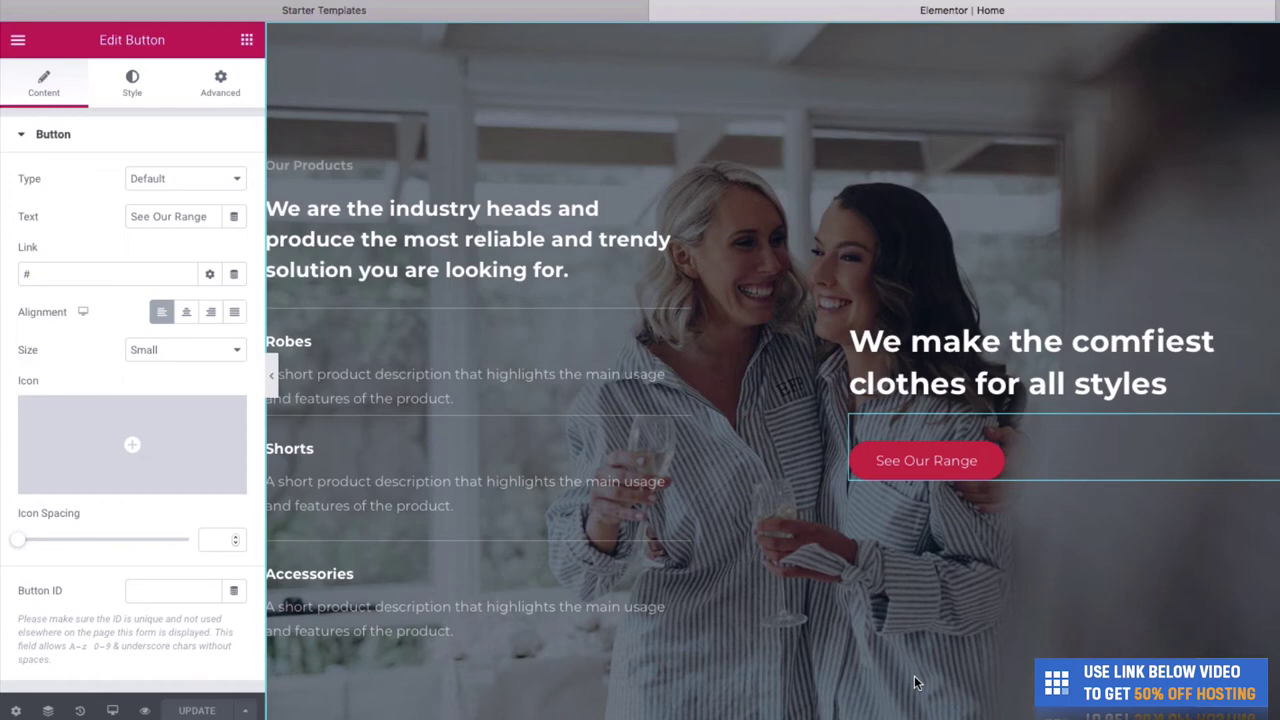
- Scroll to Industries We Serve and start editing the rocket image
scroll(914, 670, "up", 4)
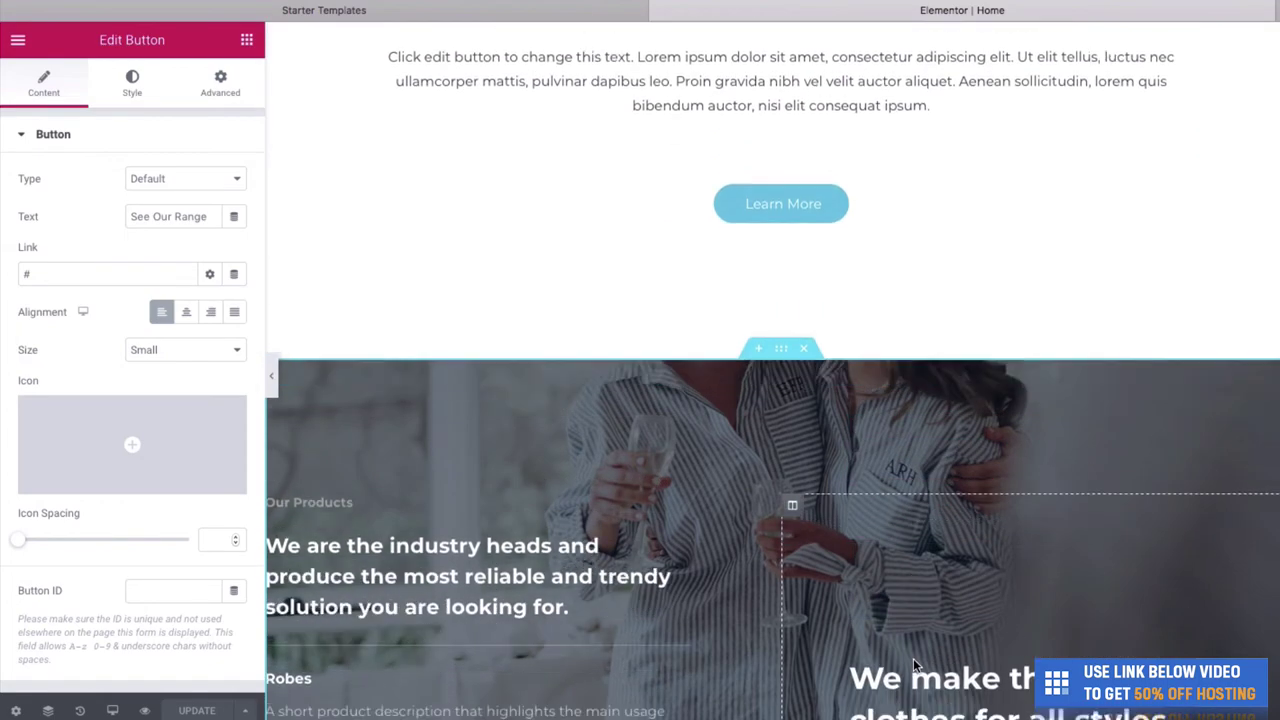
scroll(913, 658, "down", 7)
scroll(913, 660, "down", 1)
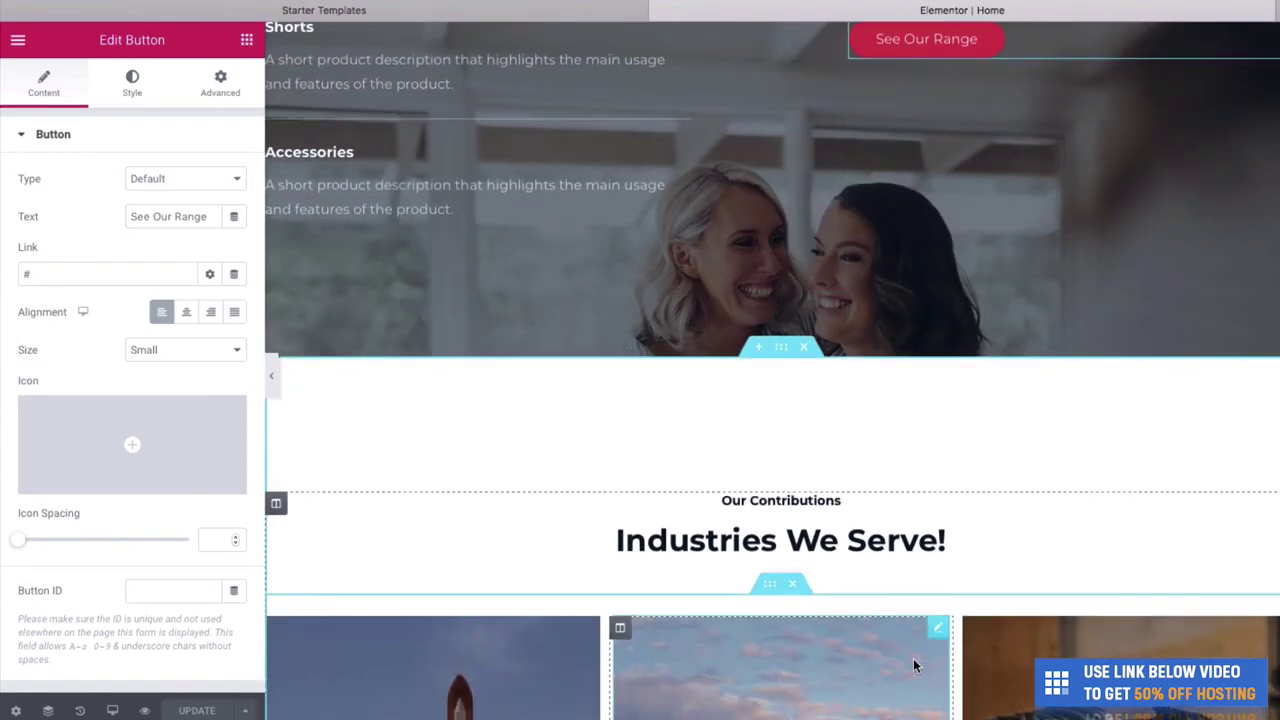
scroll(971, 555, "down", 5)
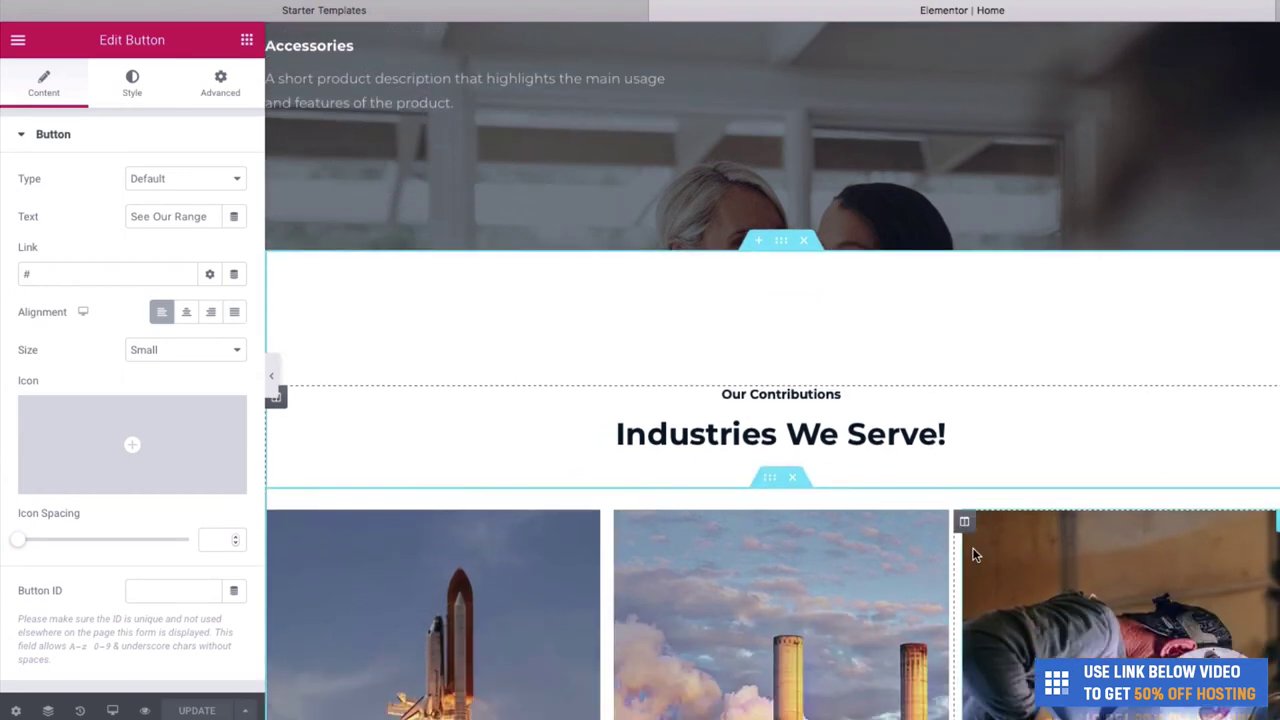
scroll(975, 555, "down", 4)
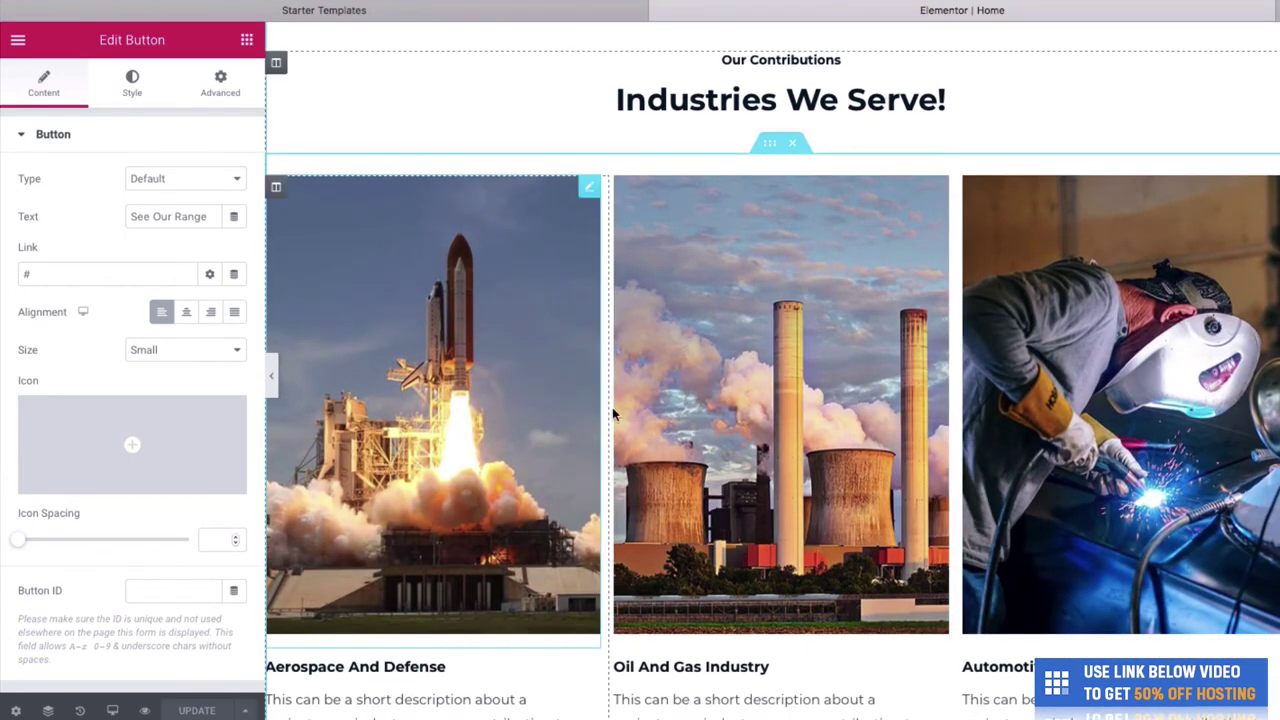
scroll(600, 410, "down", 1)
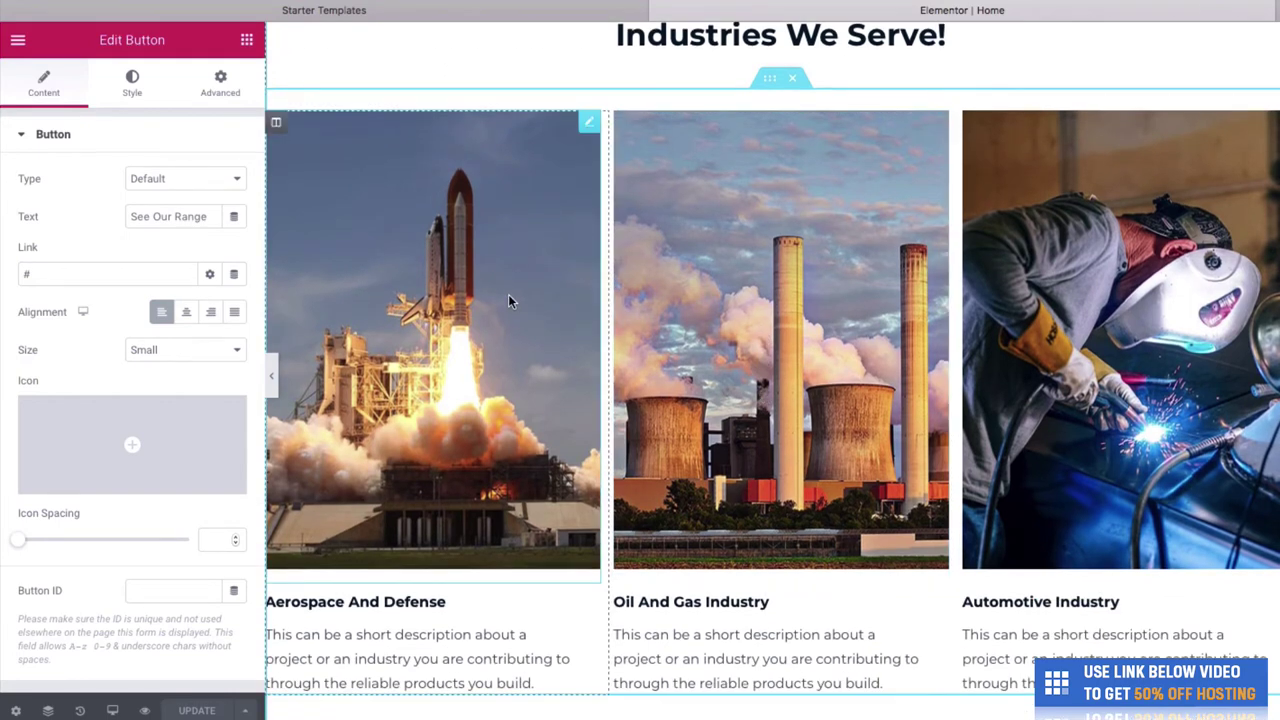
scroll(570, 193, "up", 1)
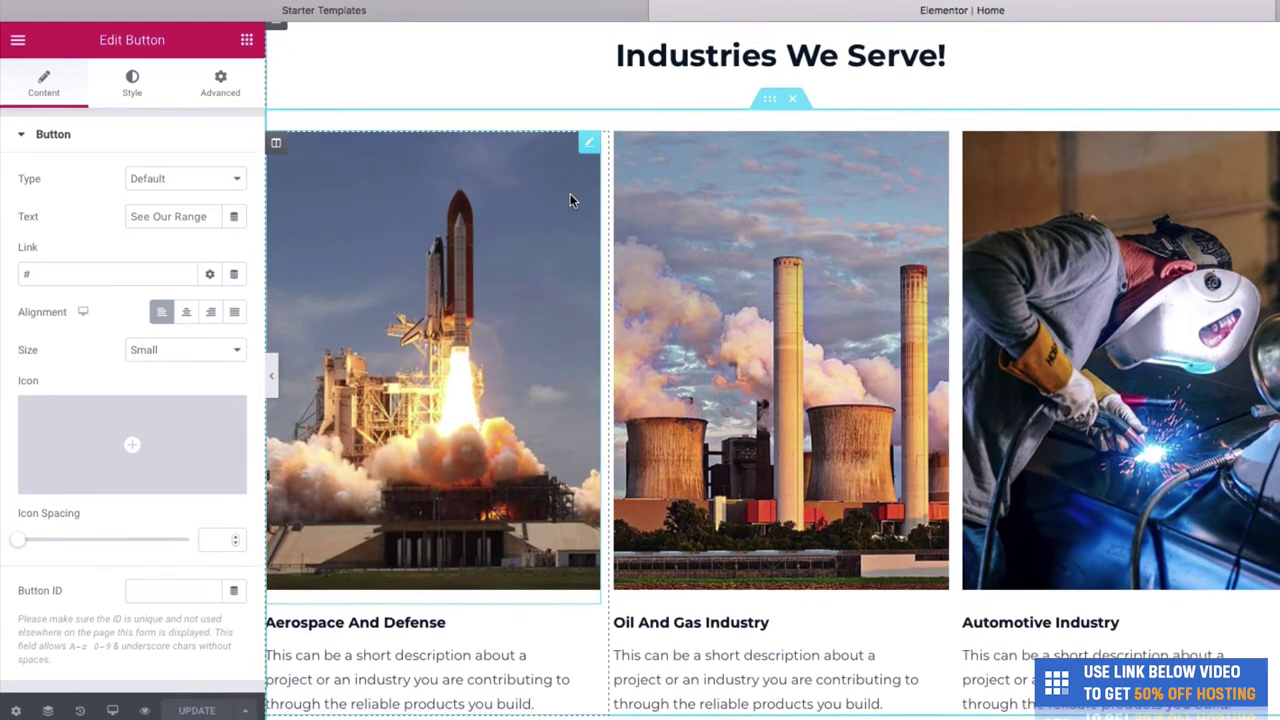
right_click(507, 258)
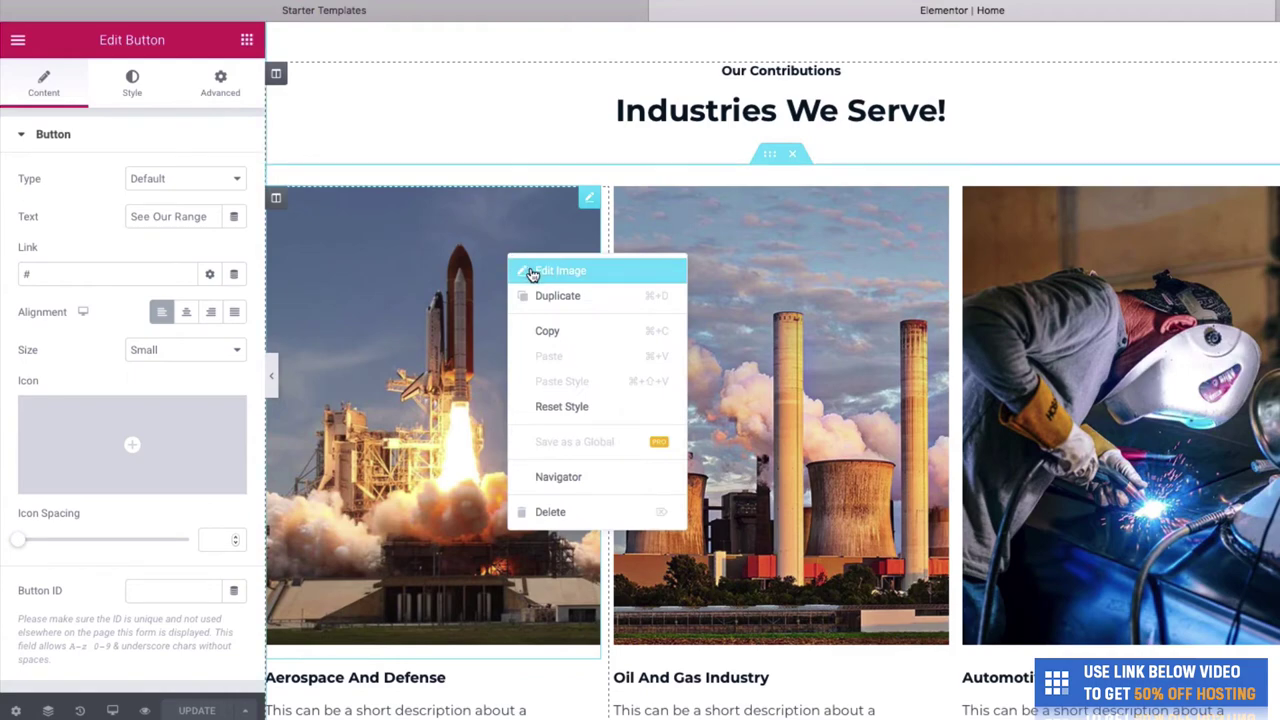
left_click(533, 273)
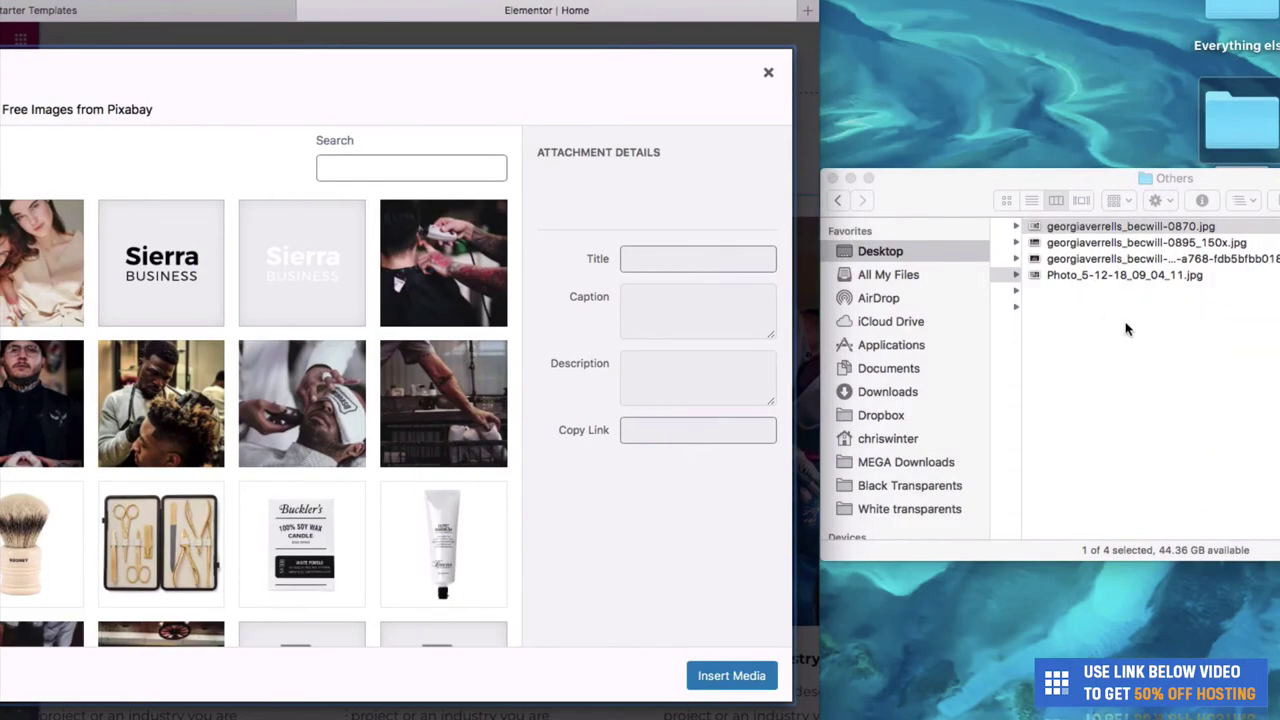
- Upload the photo of women in striped shirts and place it in the first column
left_click(1080, 245)
left_click(1062, 259)
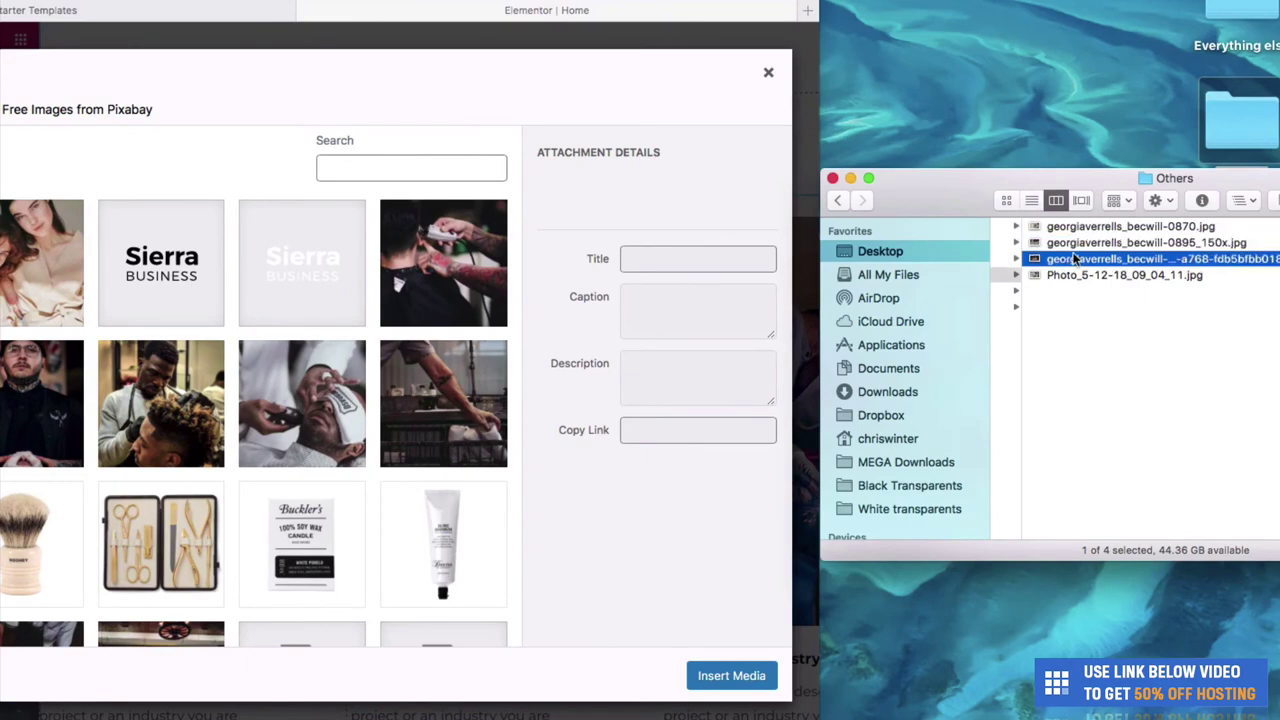
key("space")
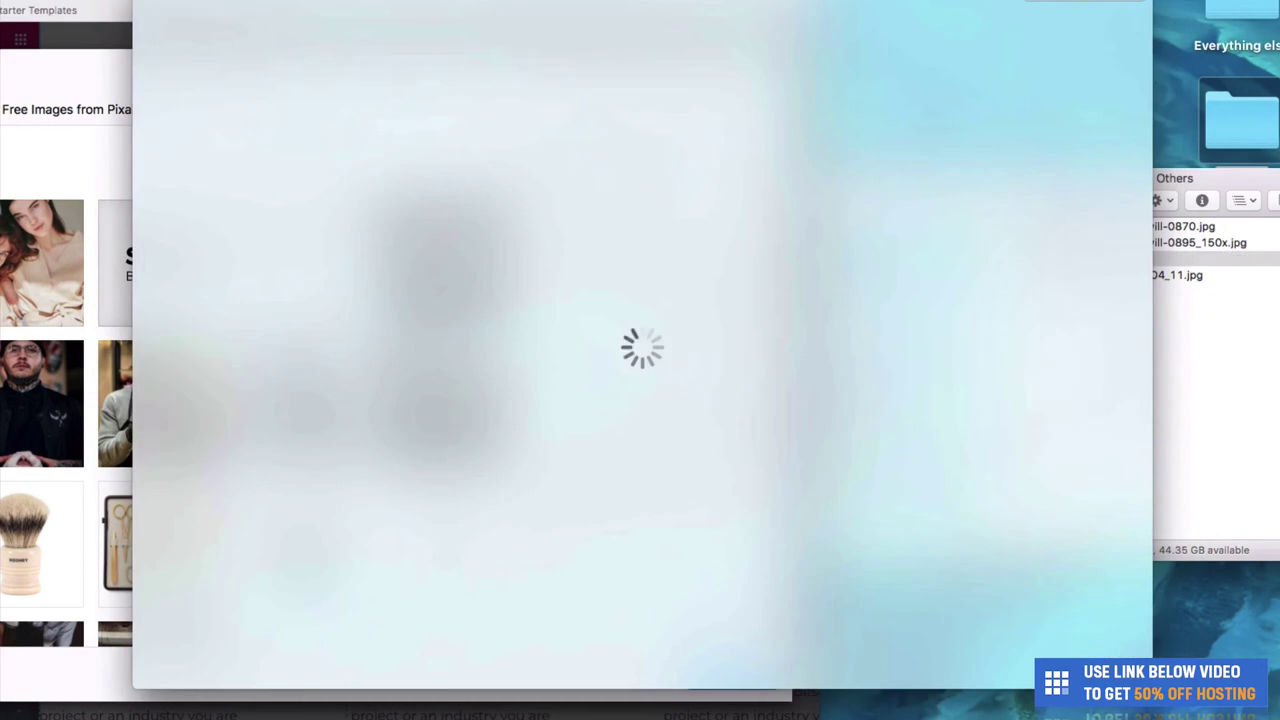
key("space")
key("space")
key("space")
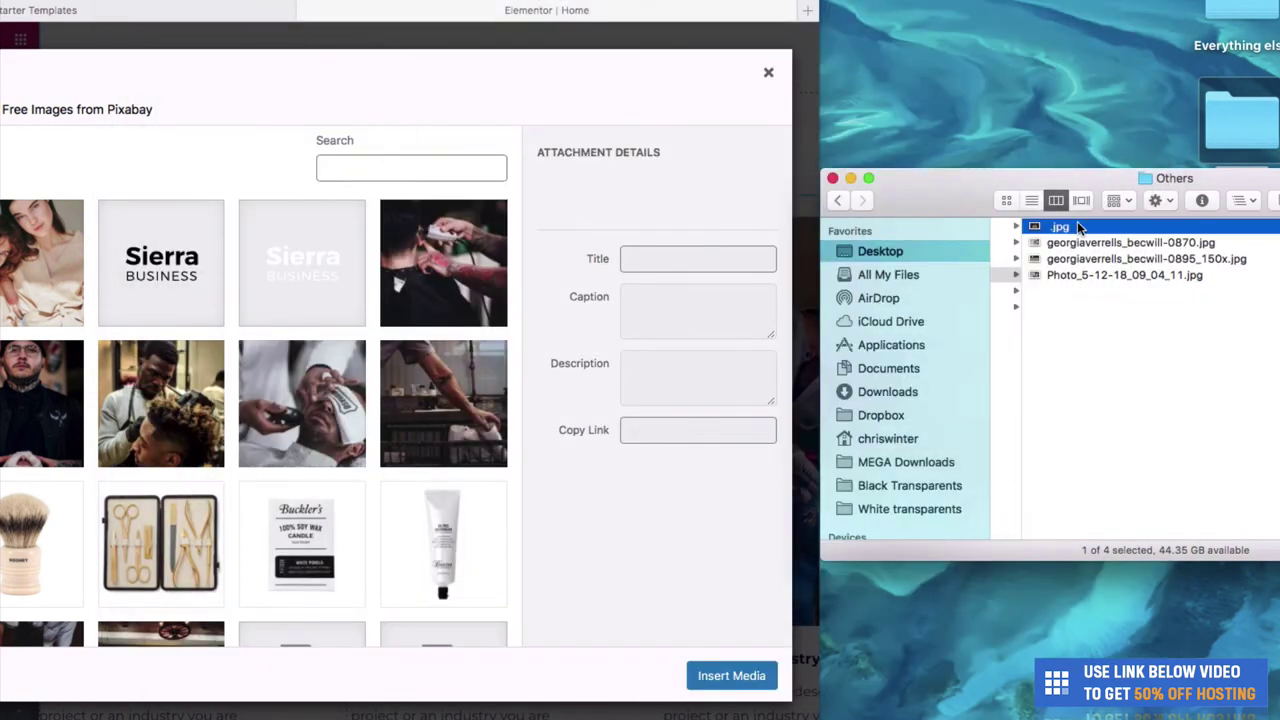
left_click_drag(1075, 230, 359, 356)
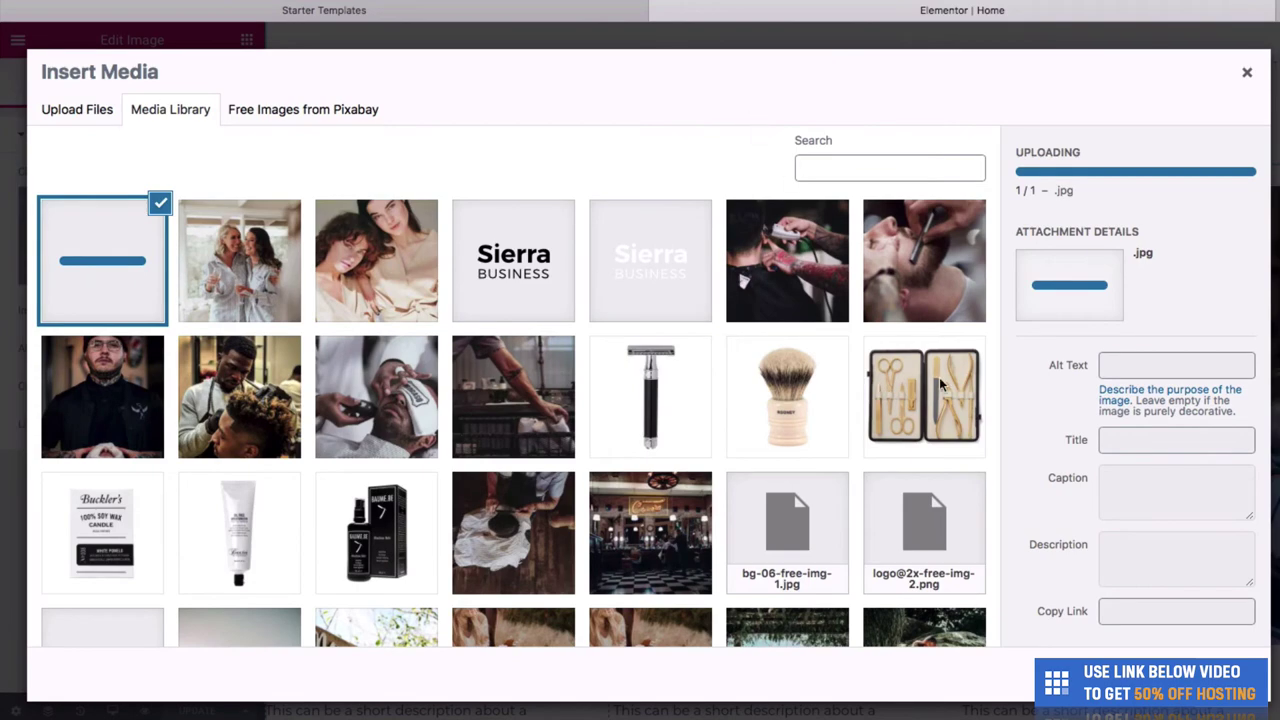
left_click(1150, 680)
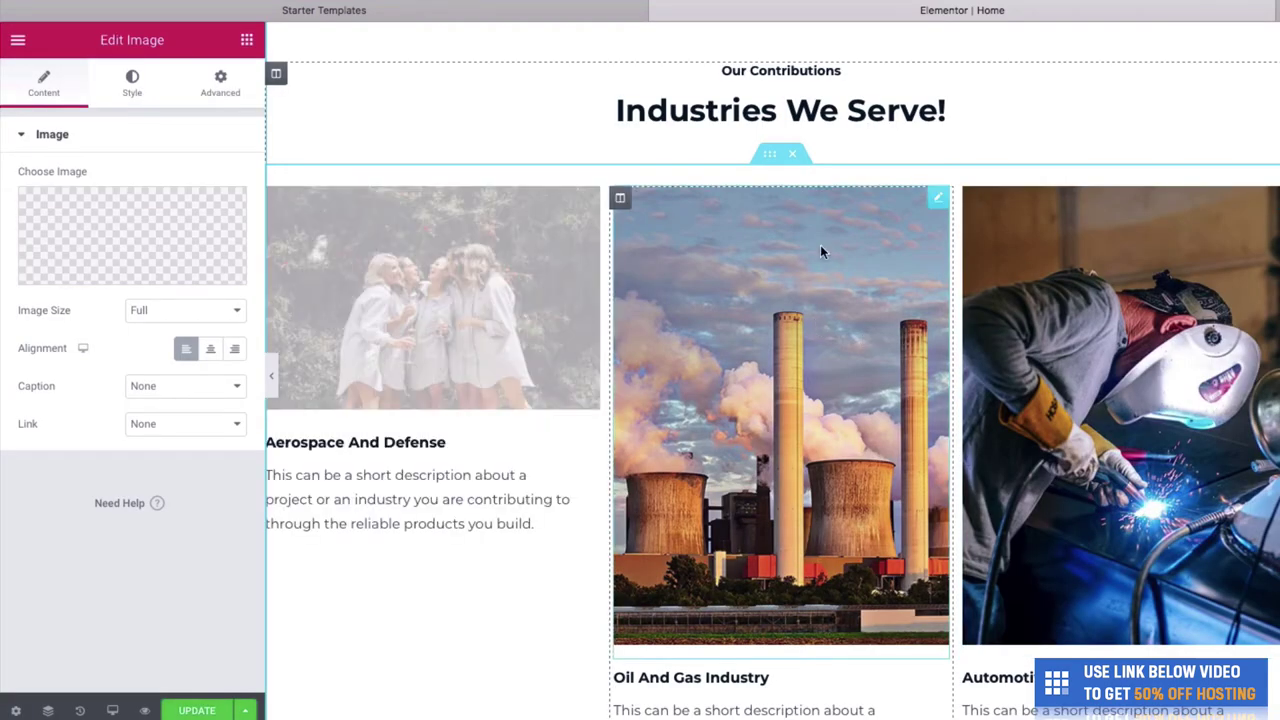
left_click(908, 220)
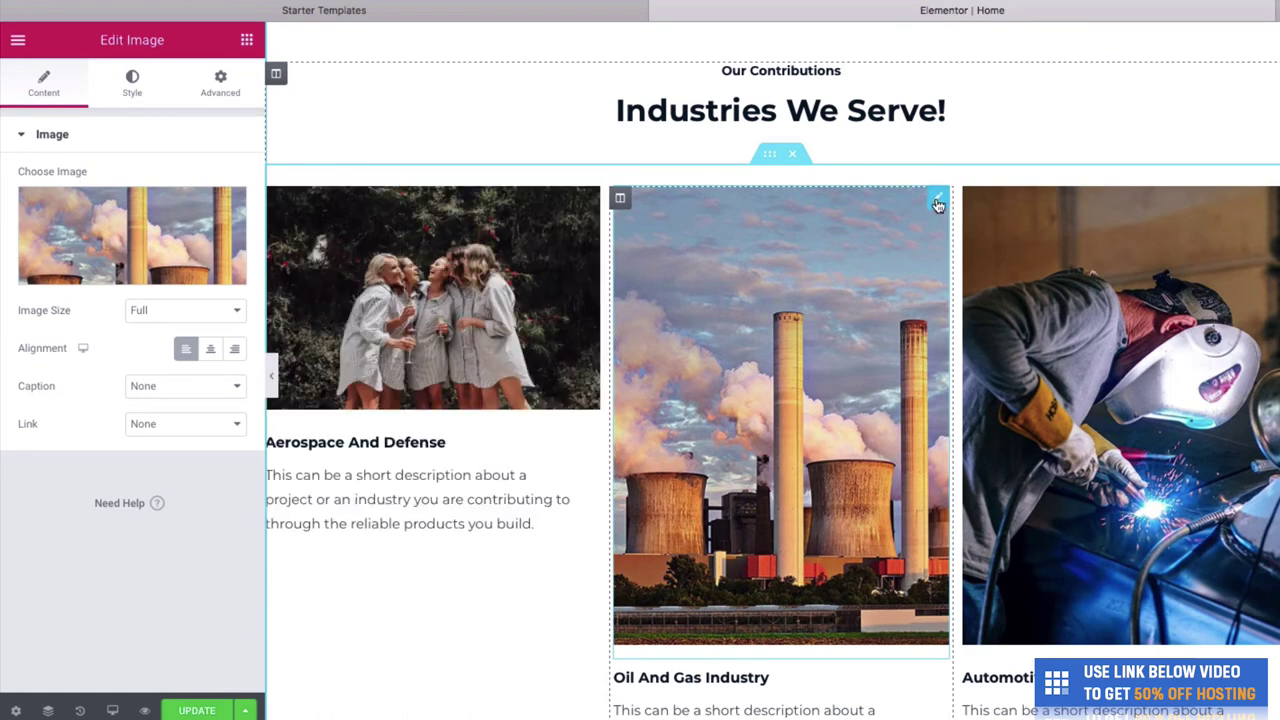
- Replace the power-plant photo with the picture of two women in striped shirts
right_click(797, 252)
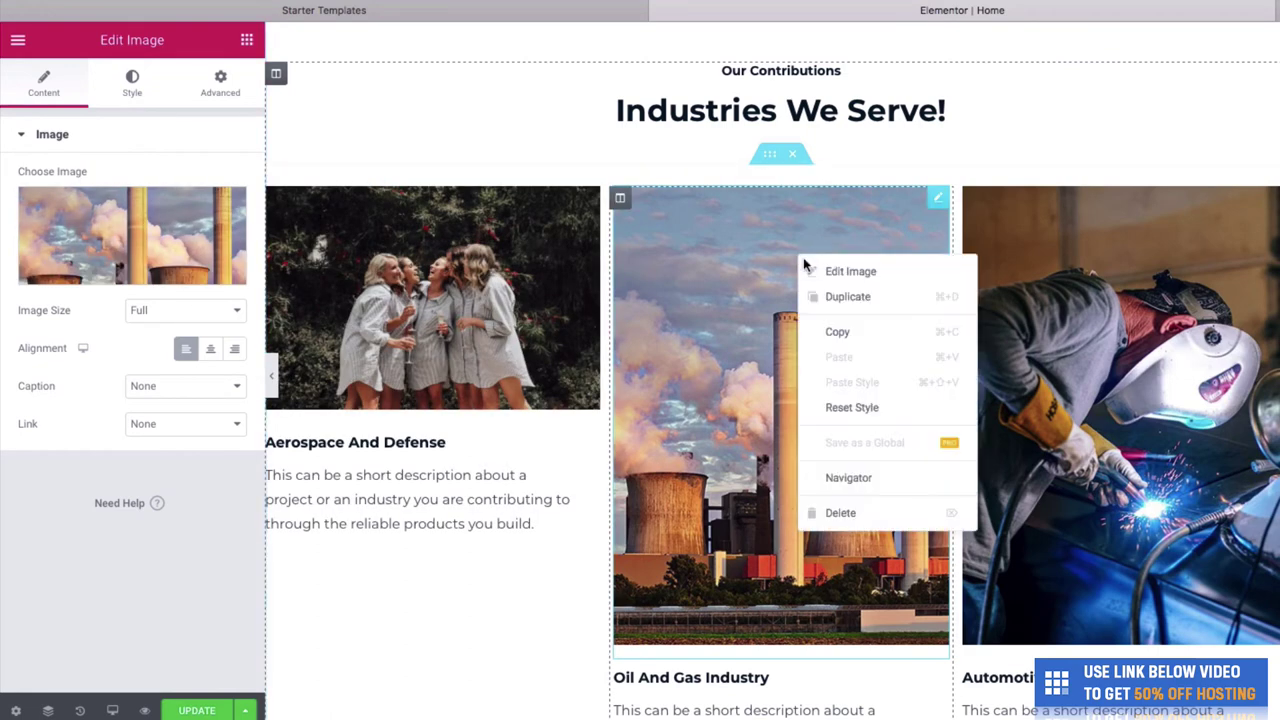
left_click(820, 270)
left_click(133, 275)
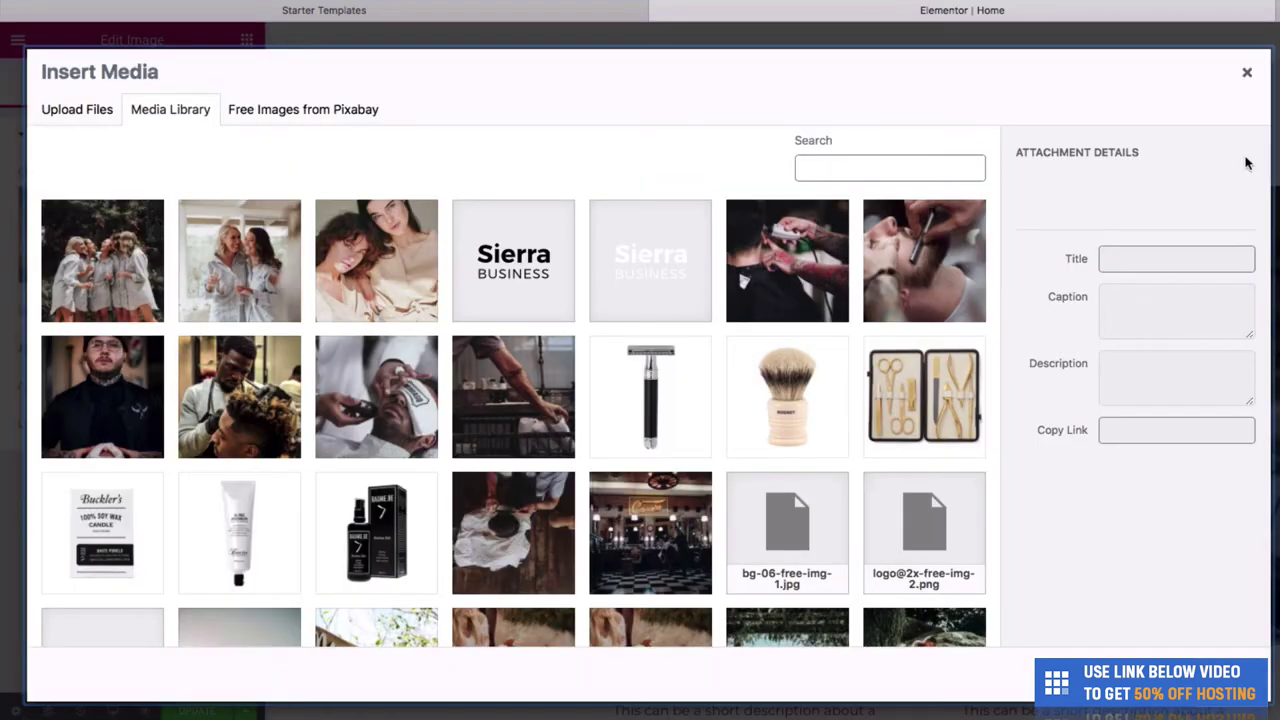
left_click_drag(1196, 198, 1170, 225)
left_click(282, 300)
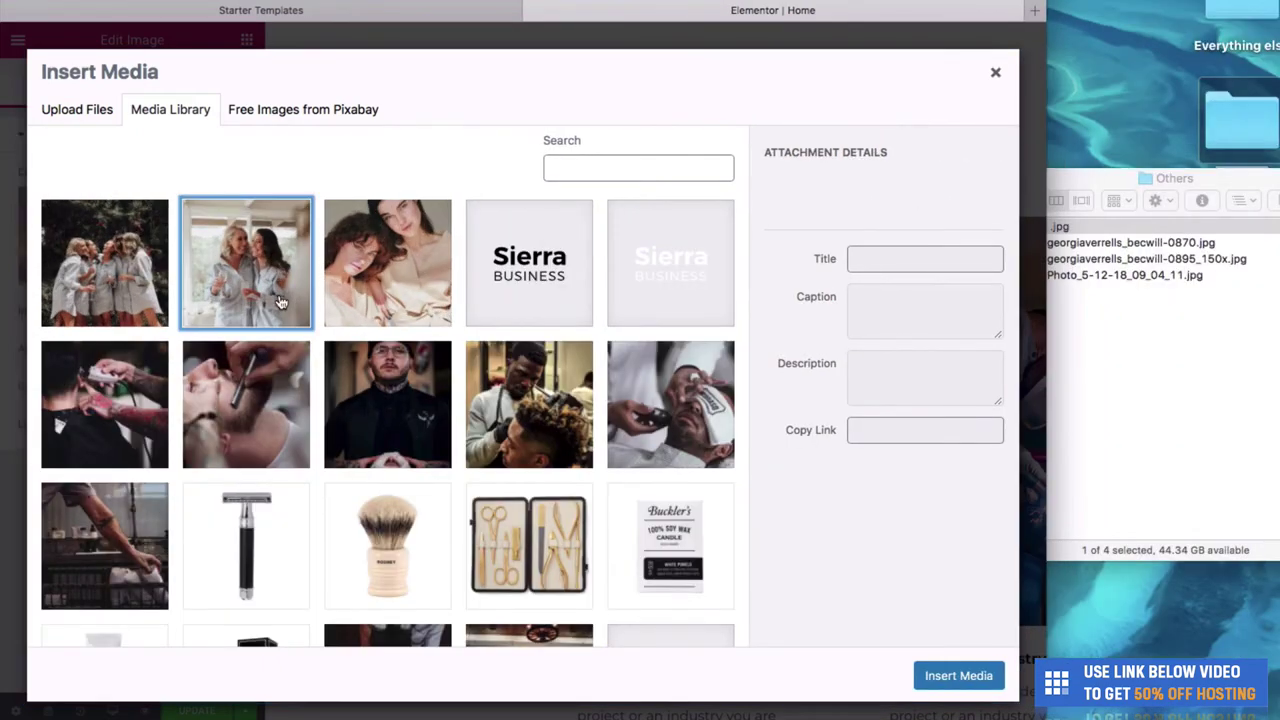
left_click(945, 677)
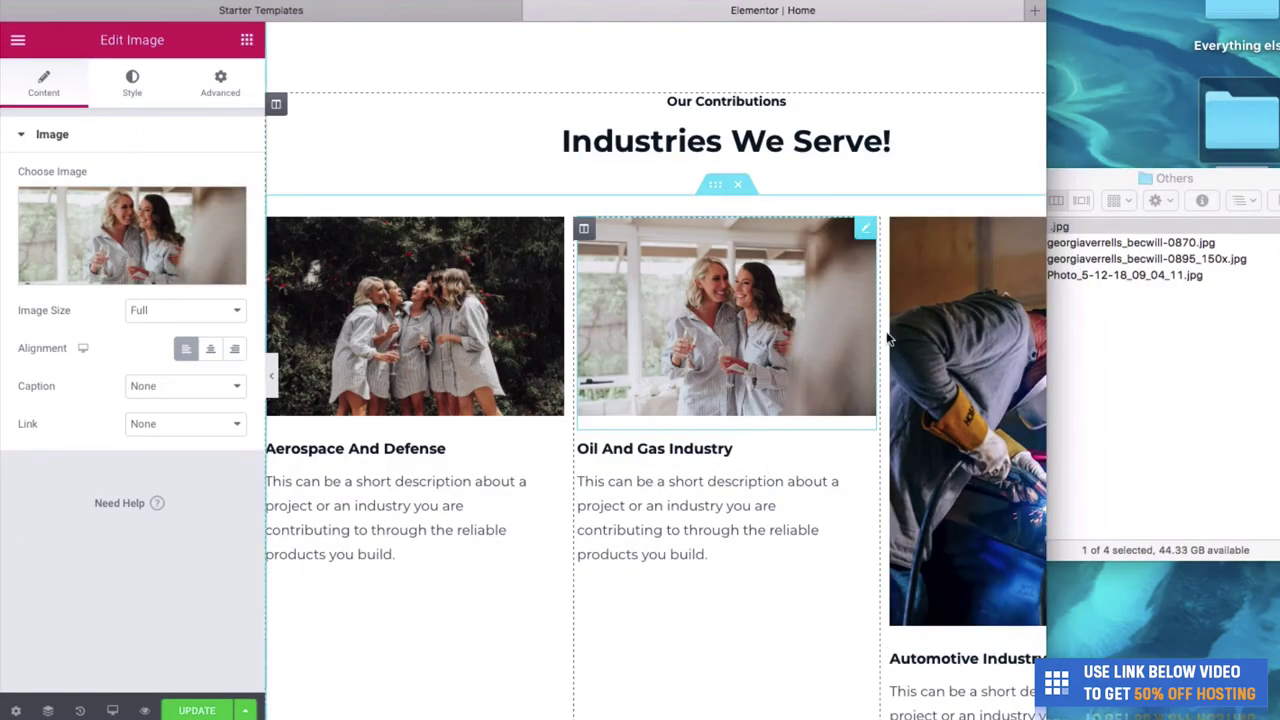
- Replace the welder photo with the uploaded Photo_5-12-18_09_04_11.jpg
left_click(1138, 276)
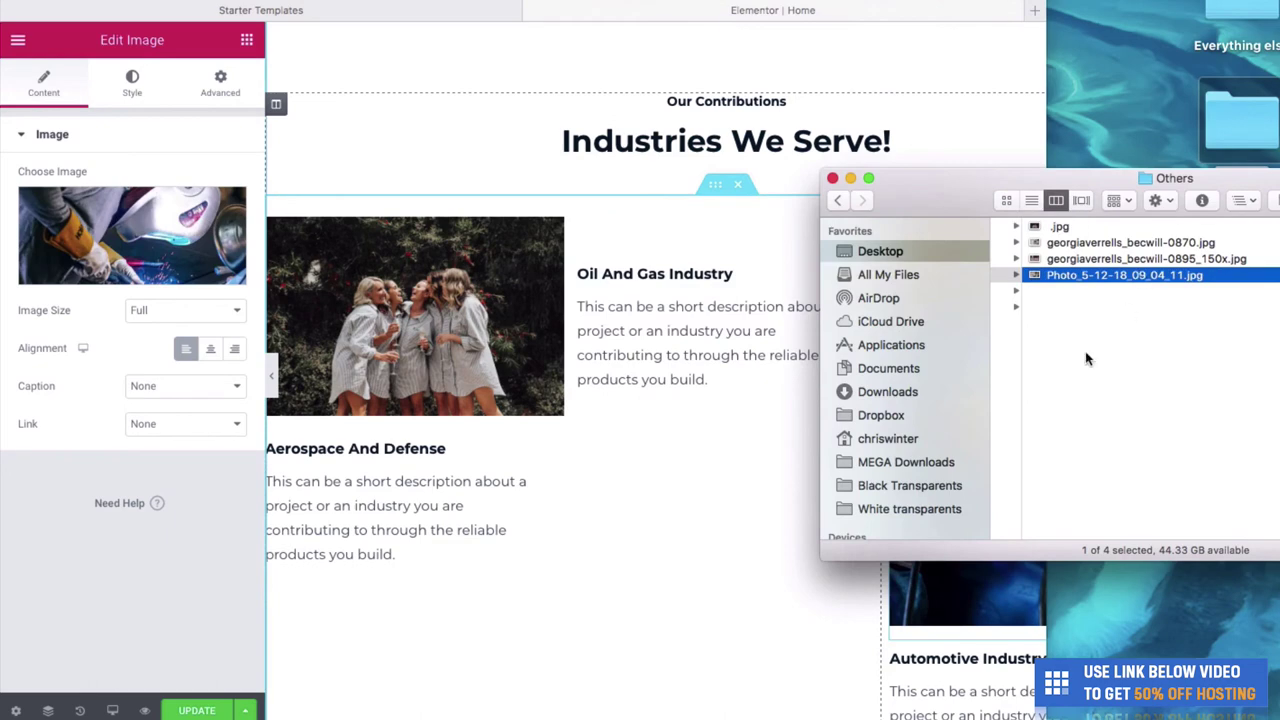
left_click(970, 500)
right_click(970, 500)
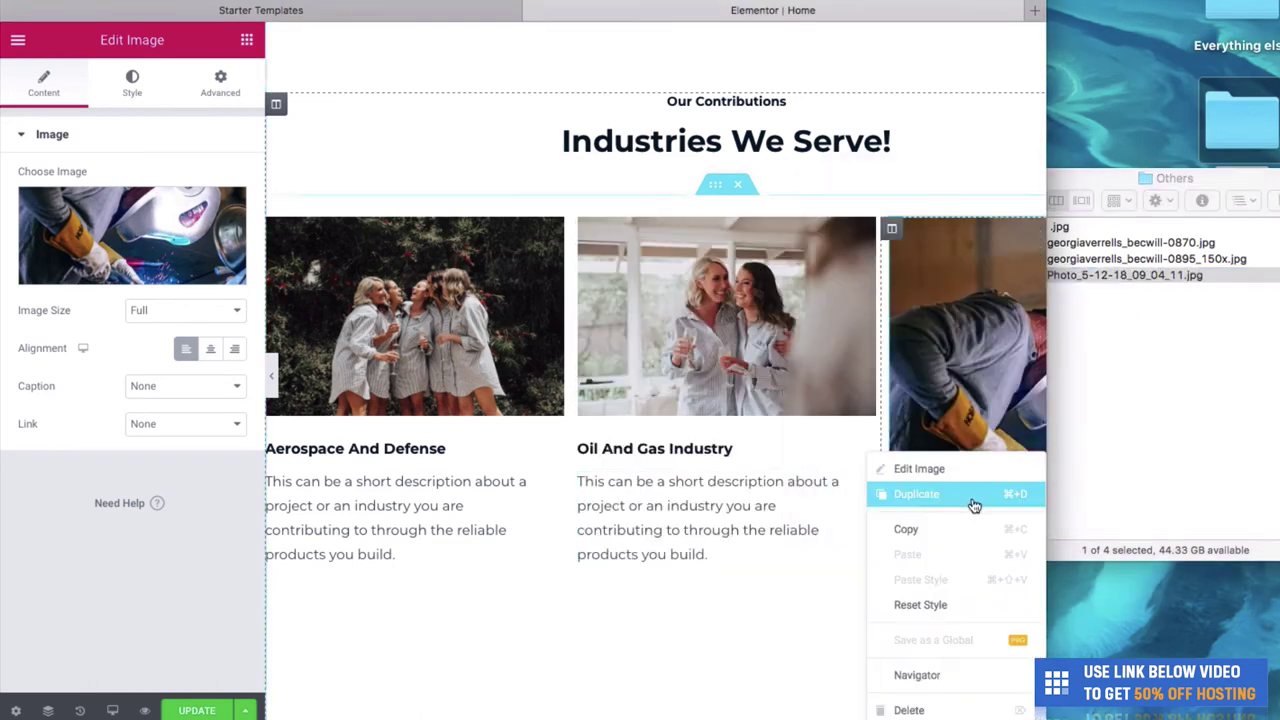
left_click(934, 471)
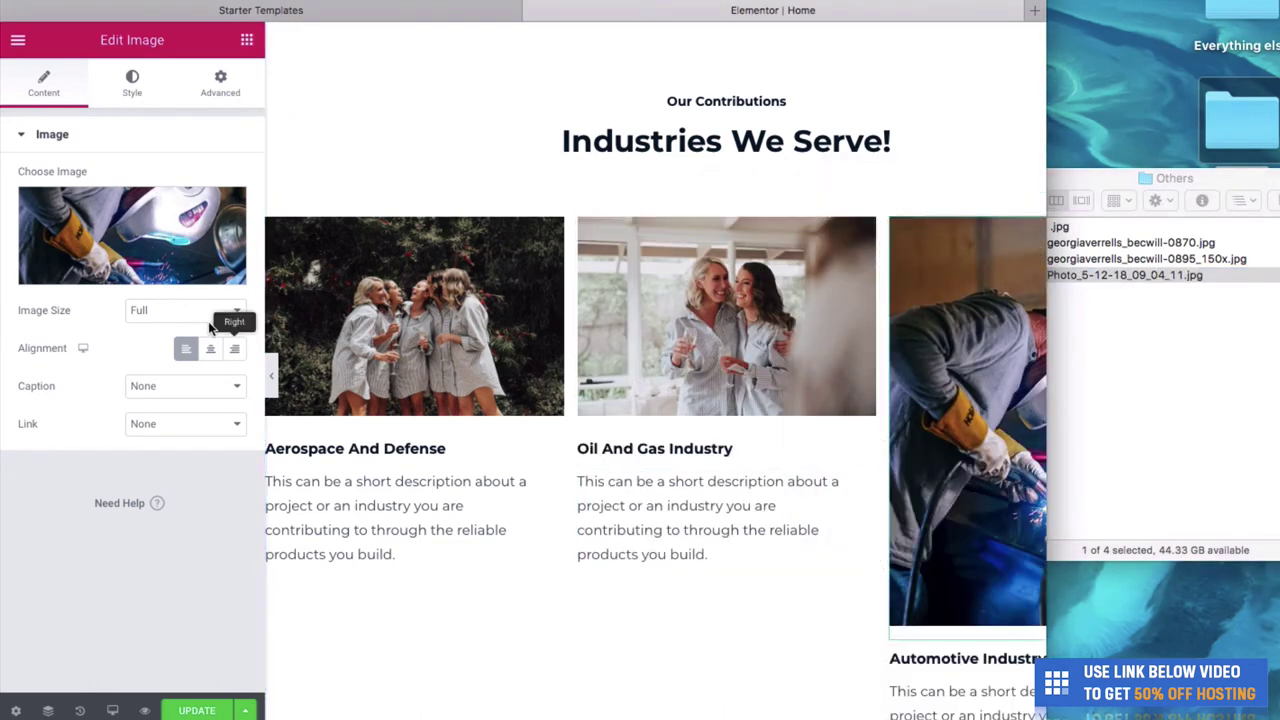
left_click(142, 268)
left_click(1120, 274)
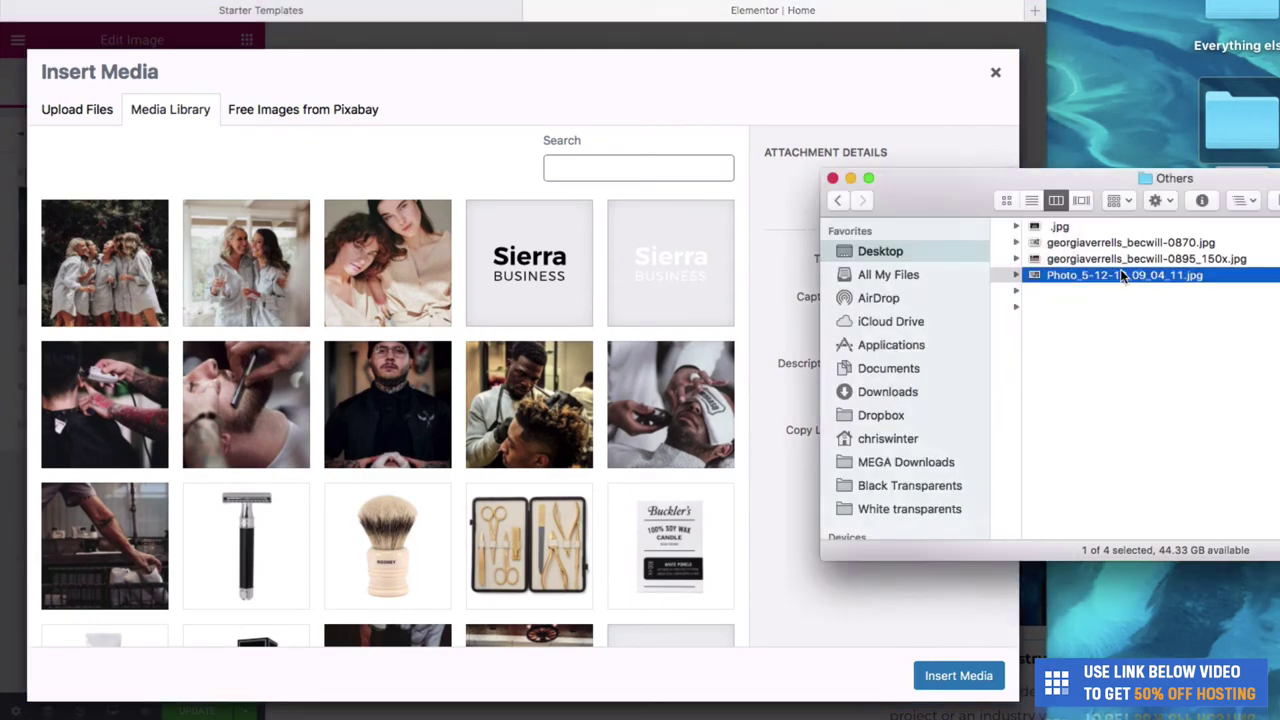
key("space")
key("space")
left_click_drag(1120, 274, 443, 154)
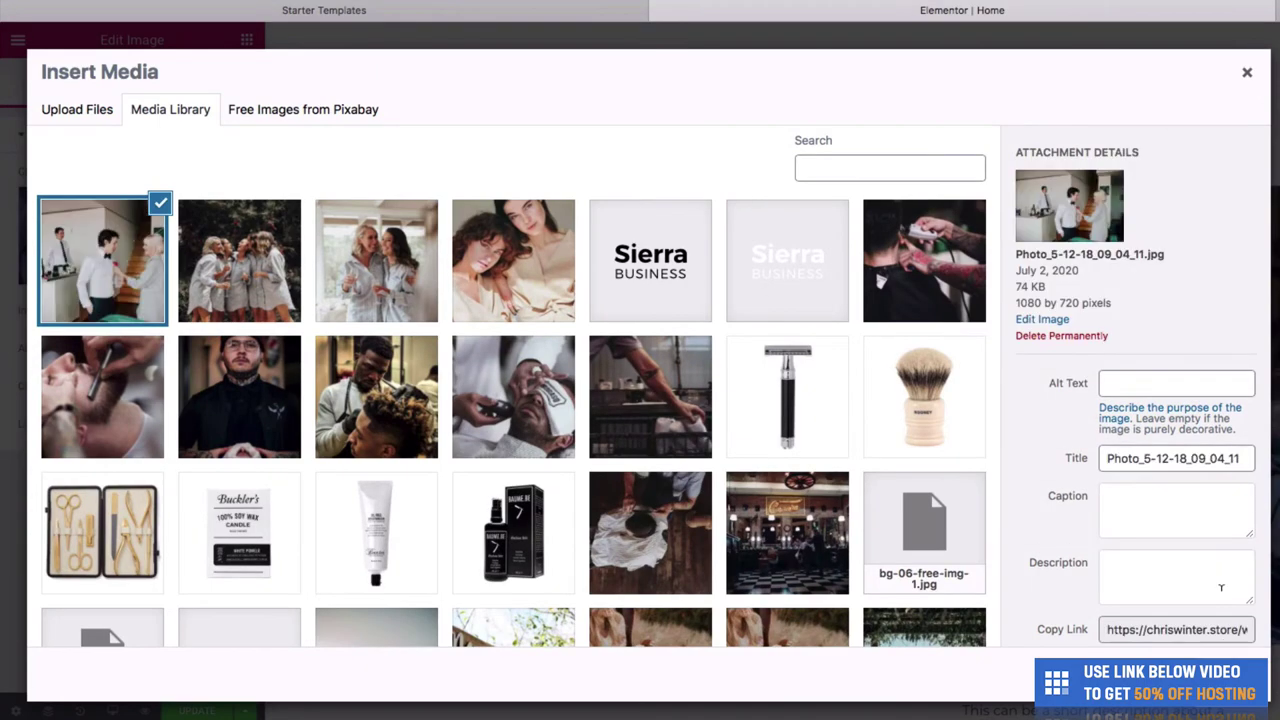
left_click(1200, 690)
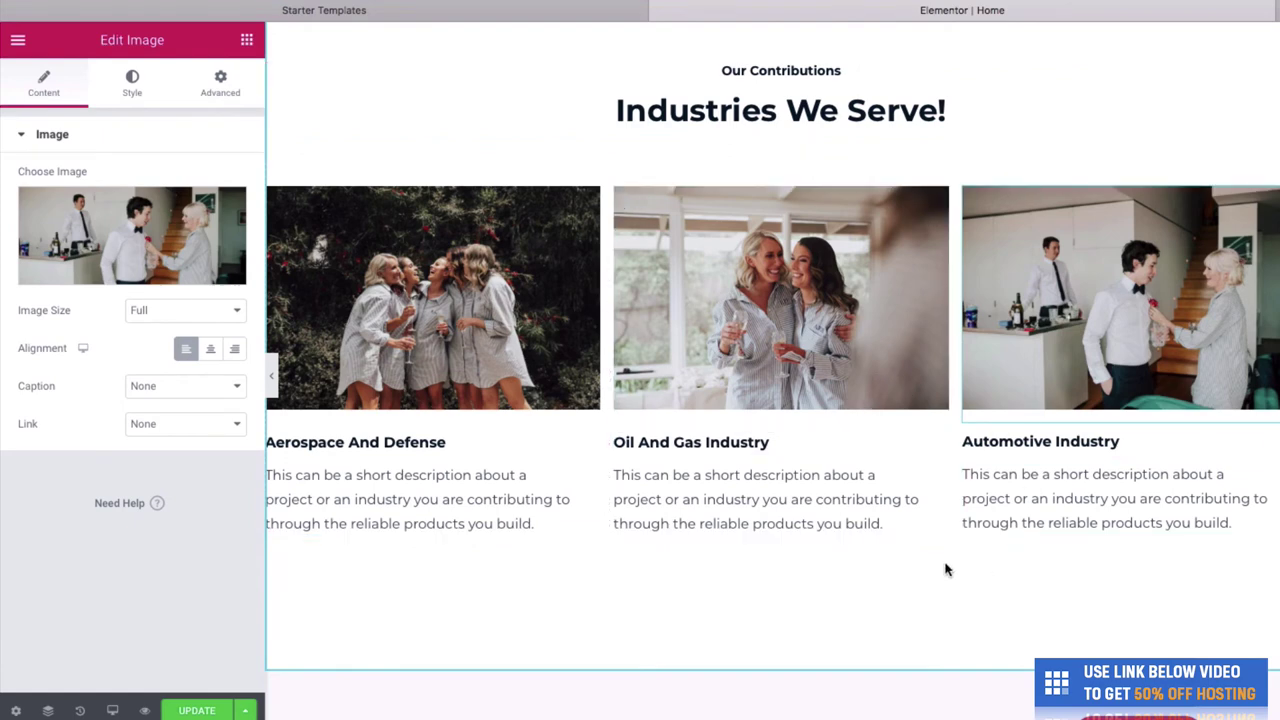
- Retitle the three service cards Bridal Showers, Engagement Parties and Weddings
left_click(497, 449)
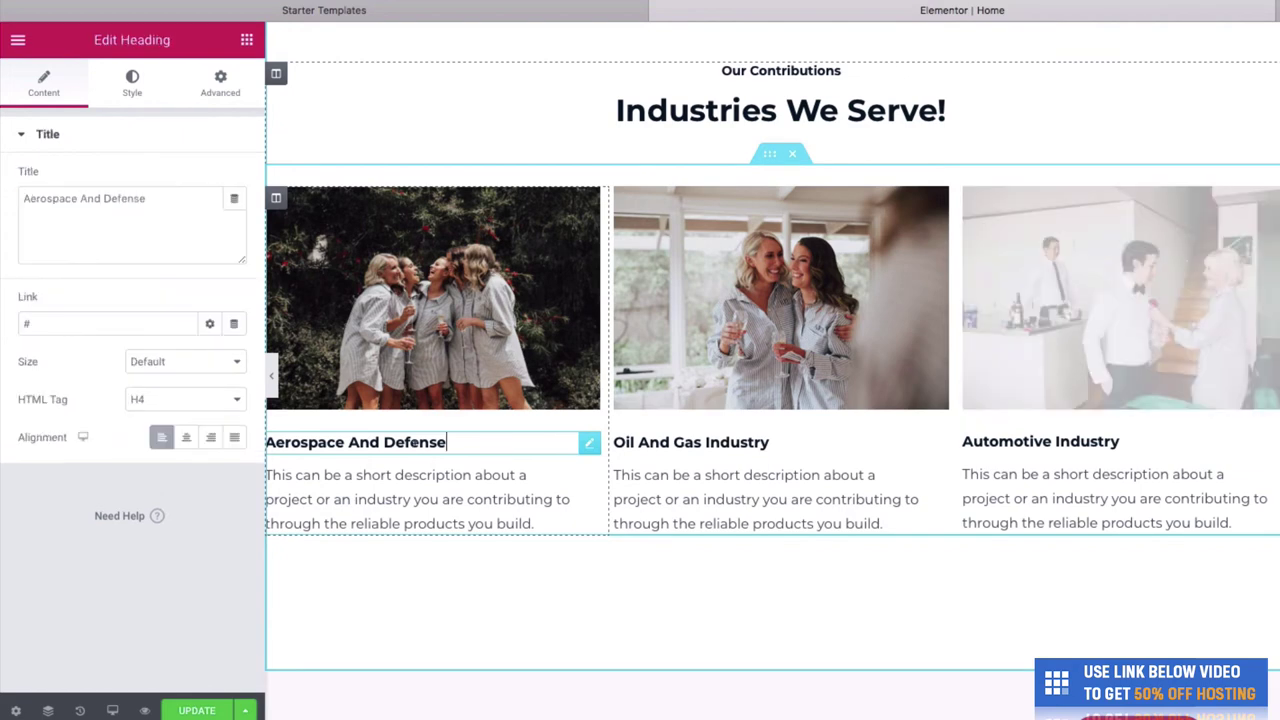
triple_click(328, 440)
type("Bri")
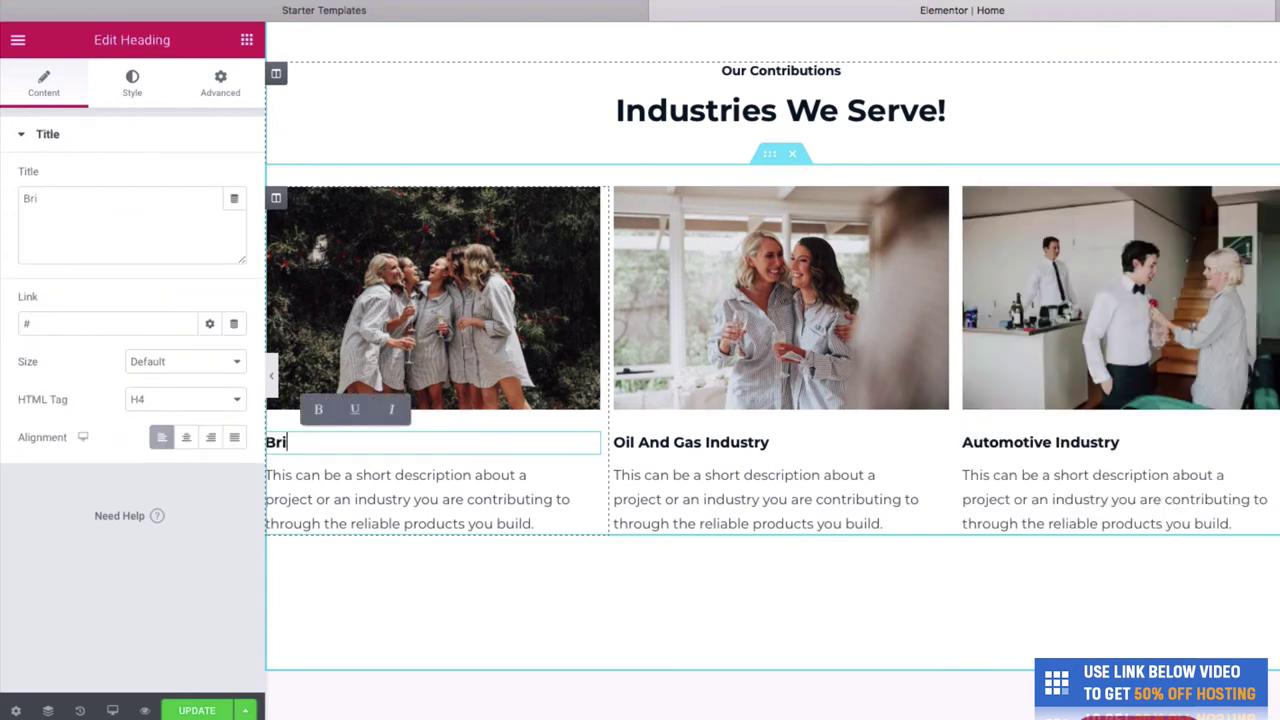
type("dal Showers")
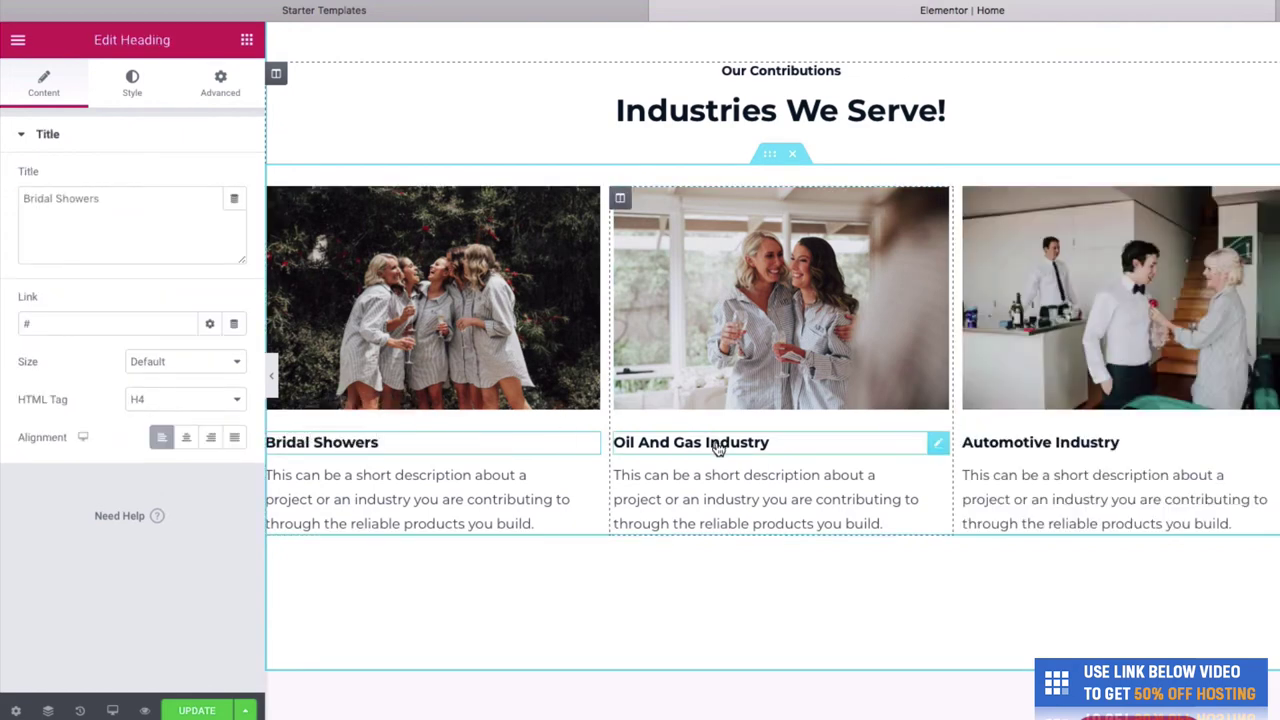
left_click(720, 445)
left_click(109, 247)
triple_click(109, 233)
type("Eng")
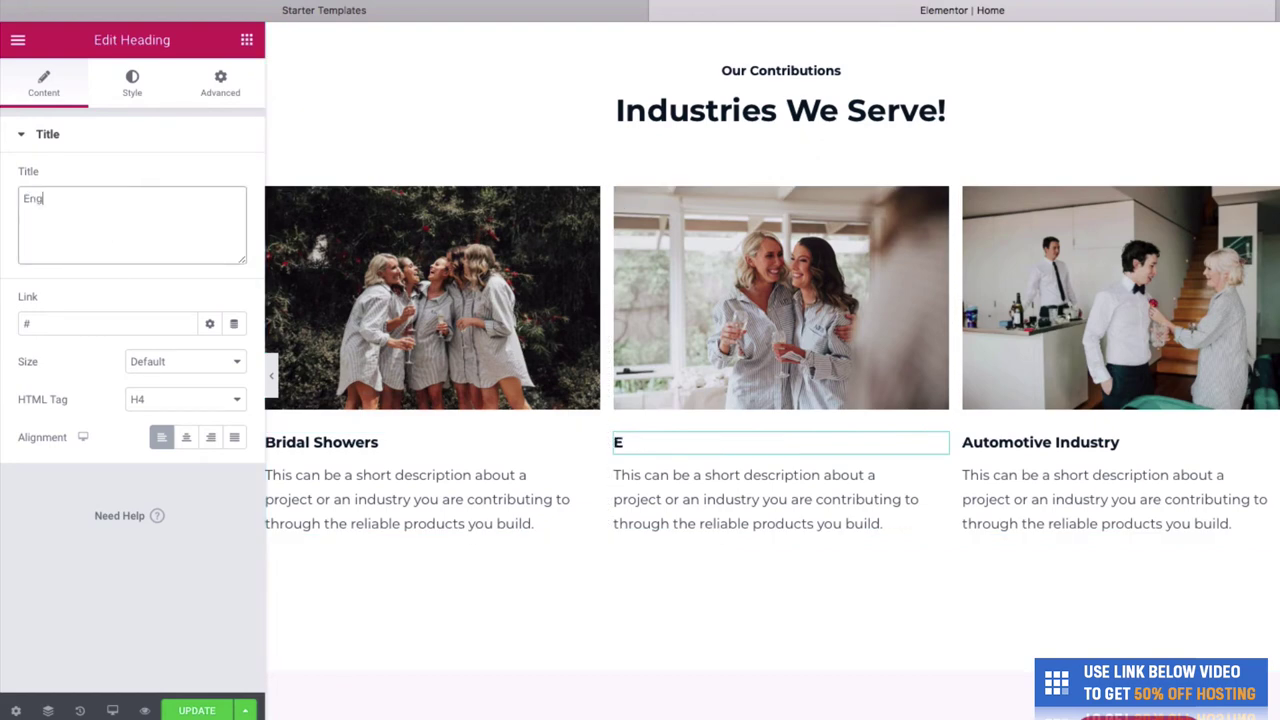
type("agement Parties")
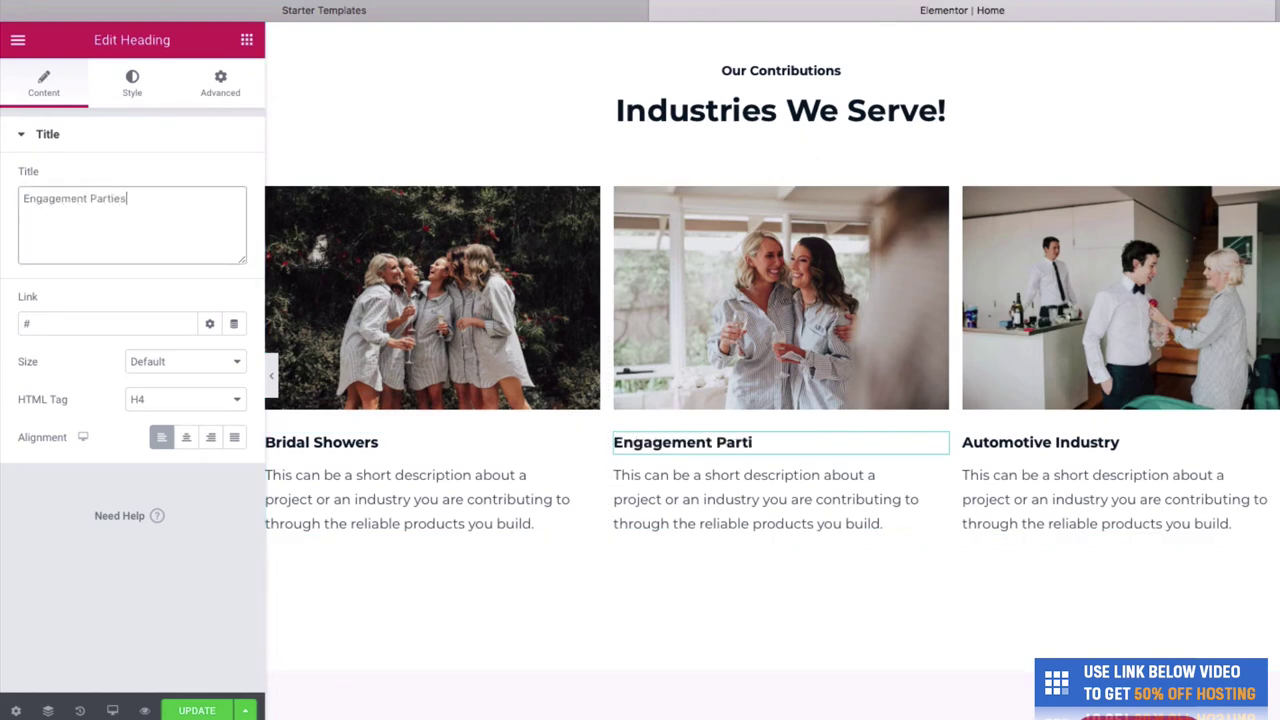
left_click(986, 447)
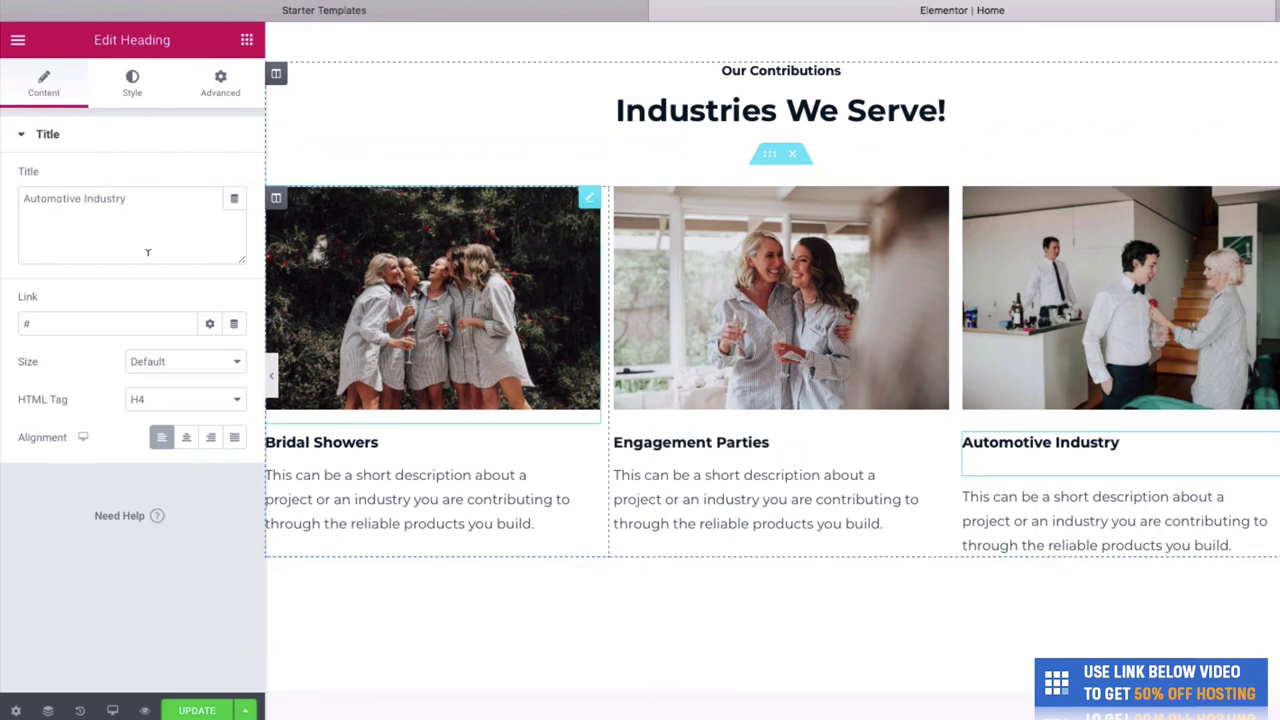
triple_click(100, 210)
type("Weddings")
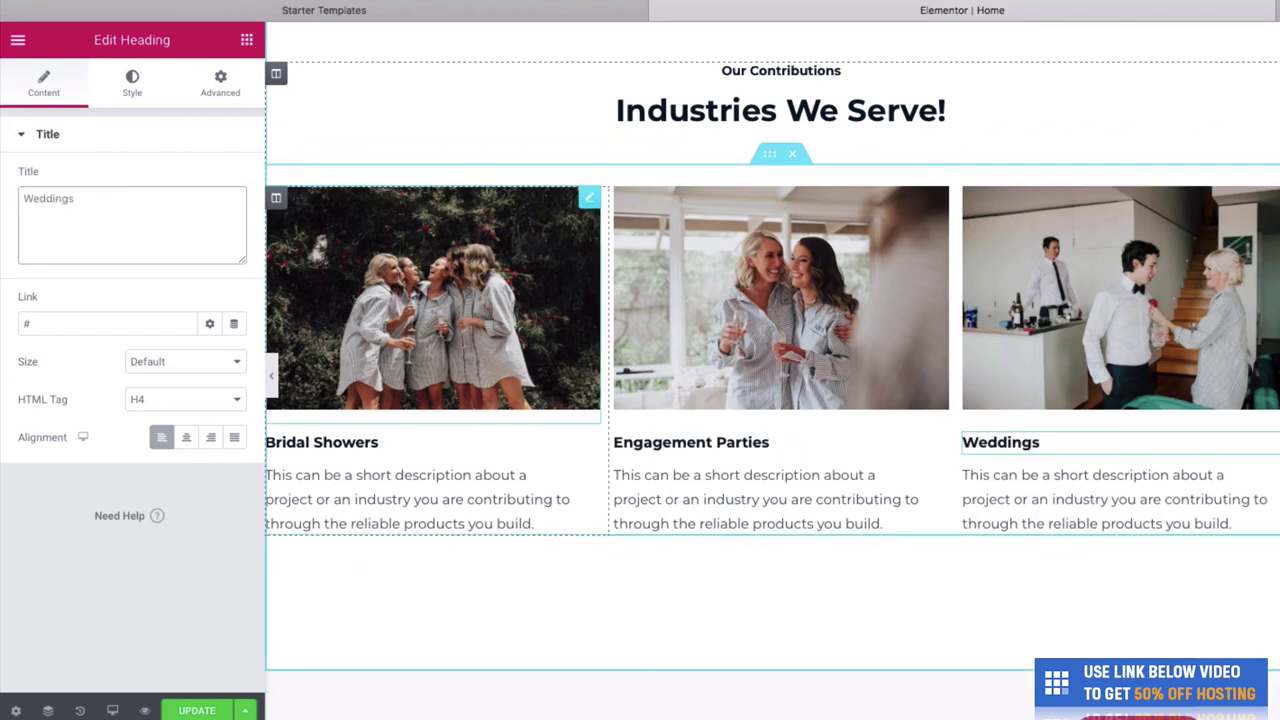
scroll(751, 344, "up", 1)
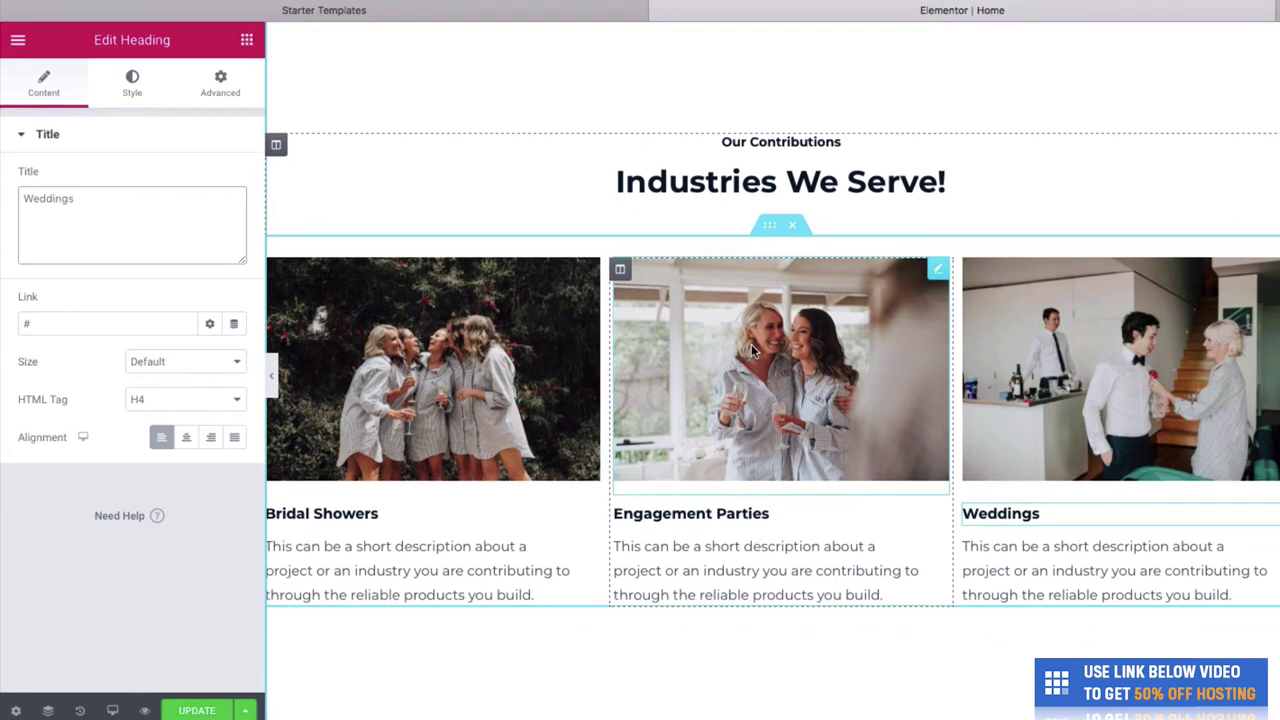
- Retitle the Industries We Serve! heading to 'What we offer', empty the Our Contributions heading, and save
left_click(866, 183)
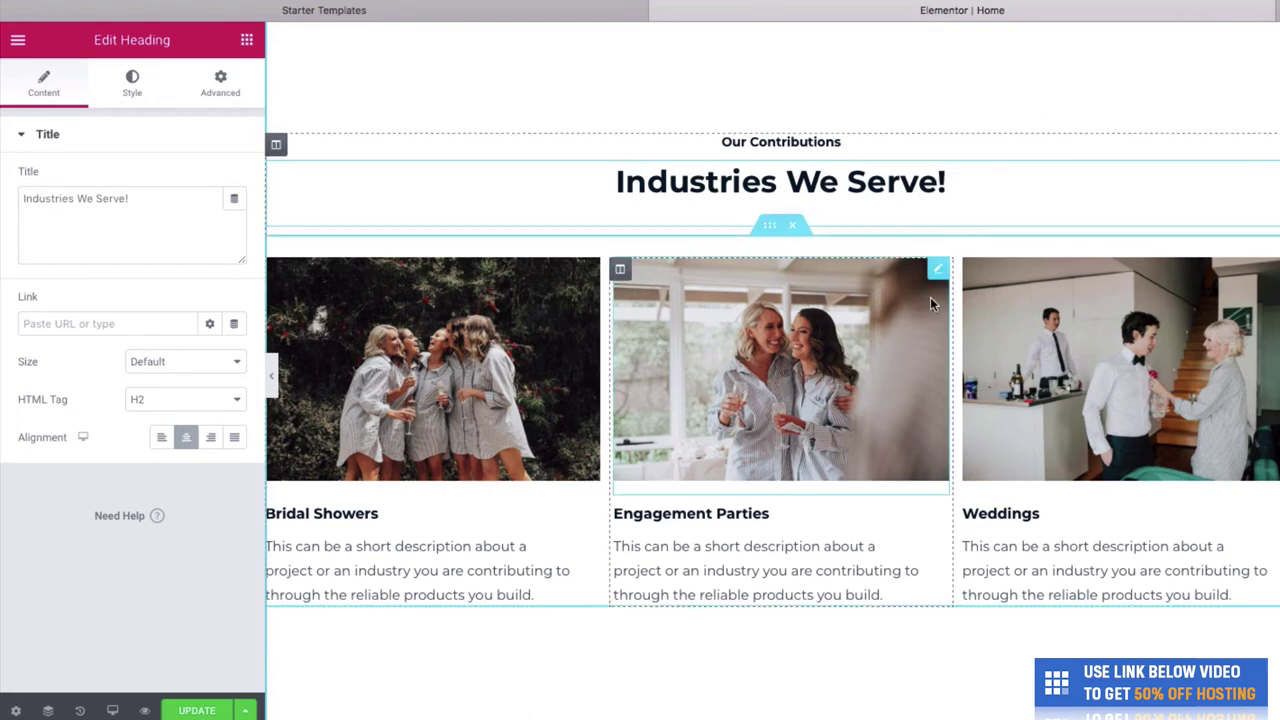
triple_click(998, 171)
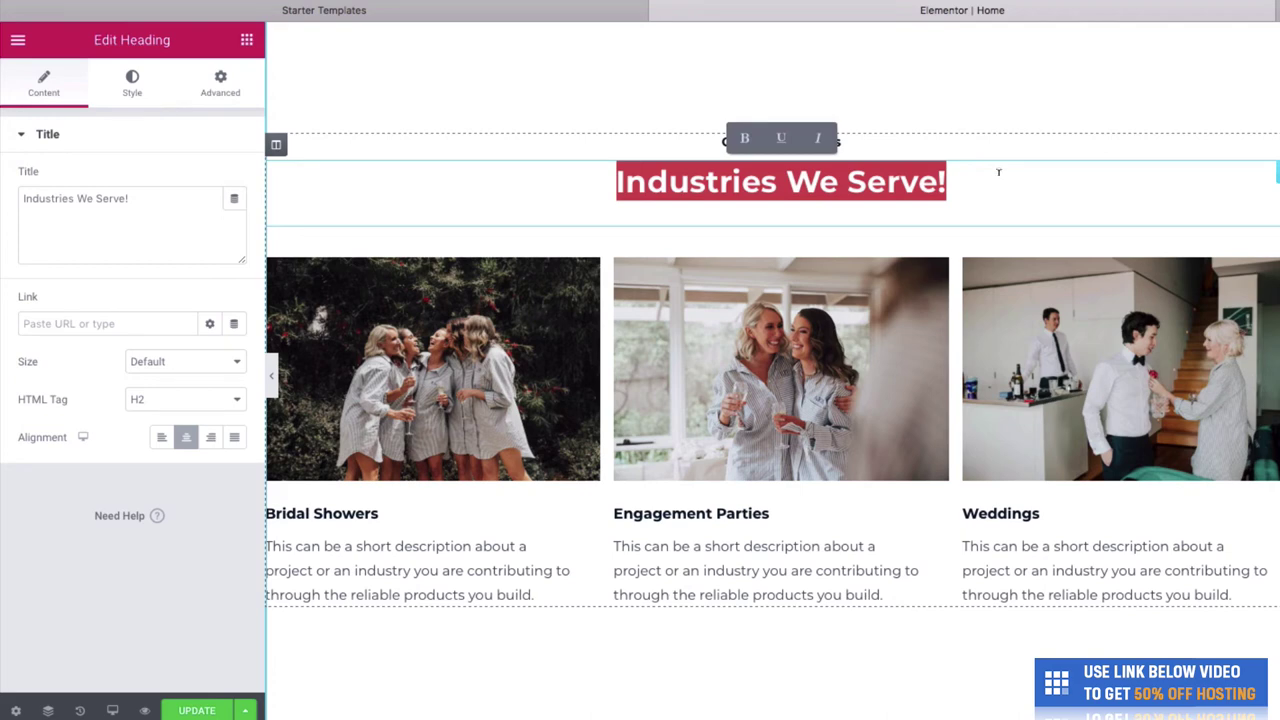
type("What we offer")
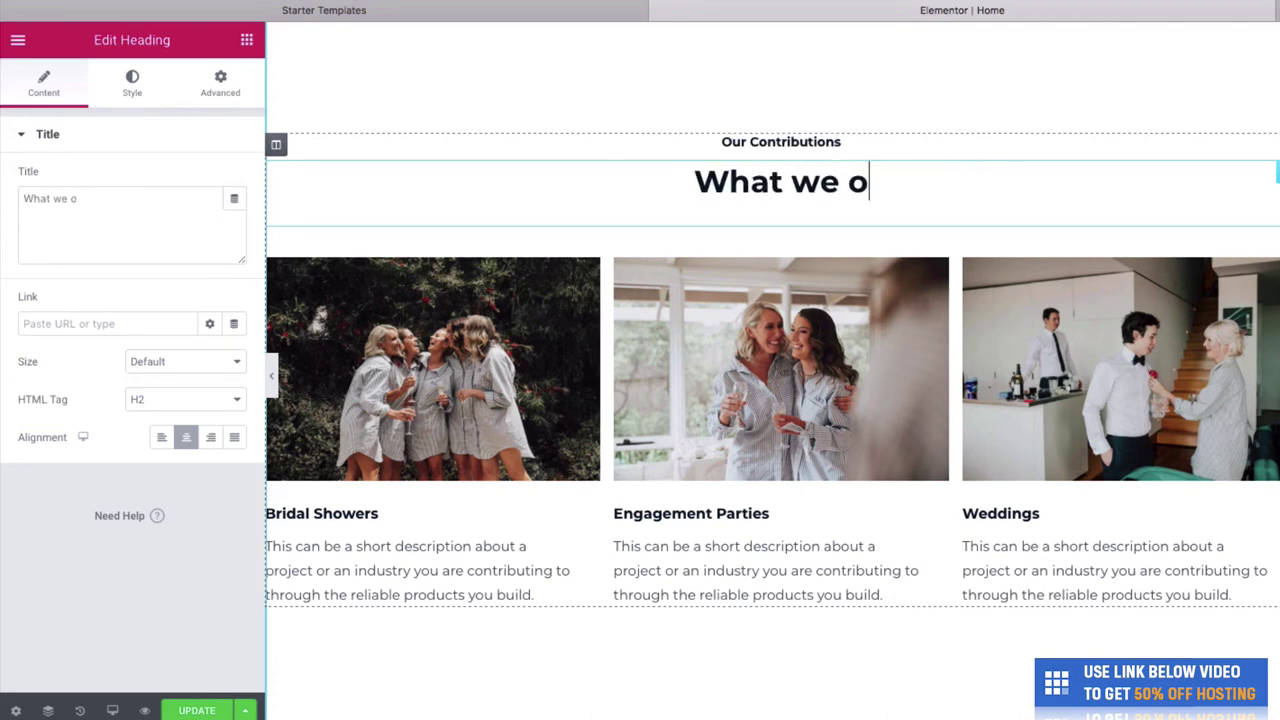
left_click(824, 150)
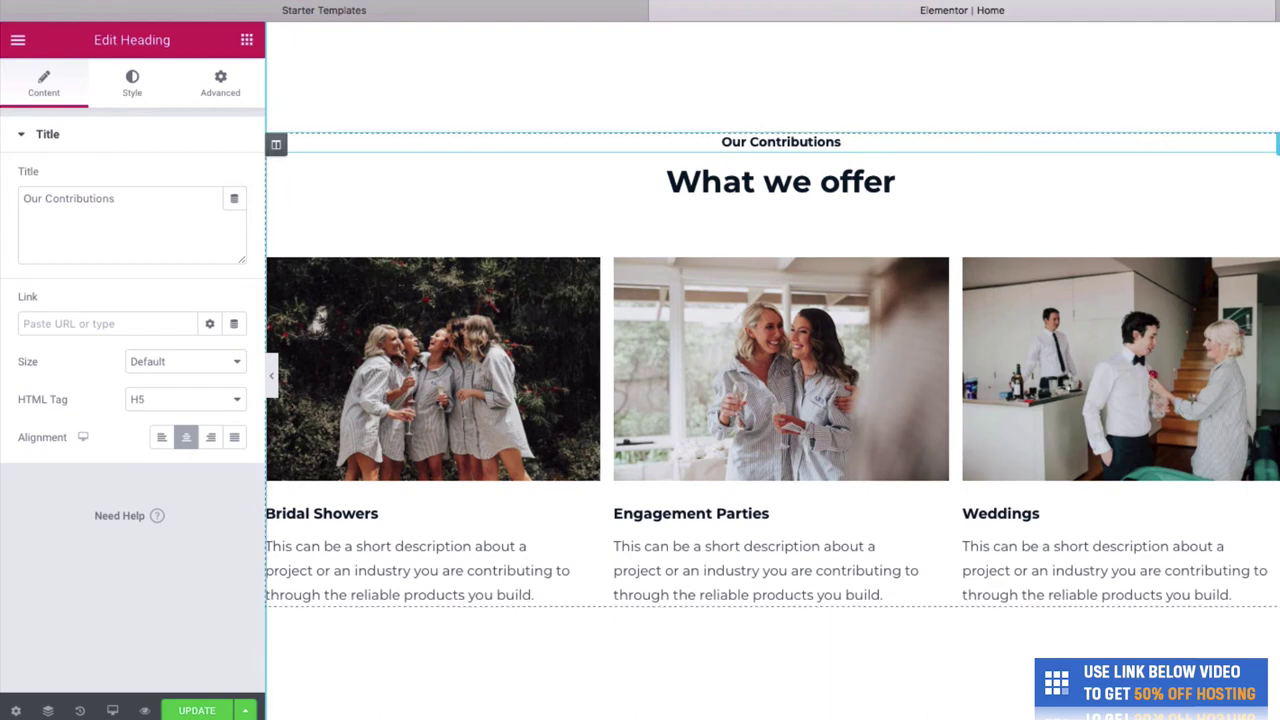
key("super+a")
key("BackSpace")
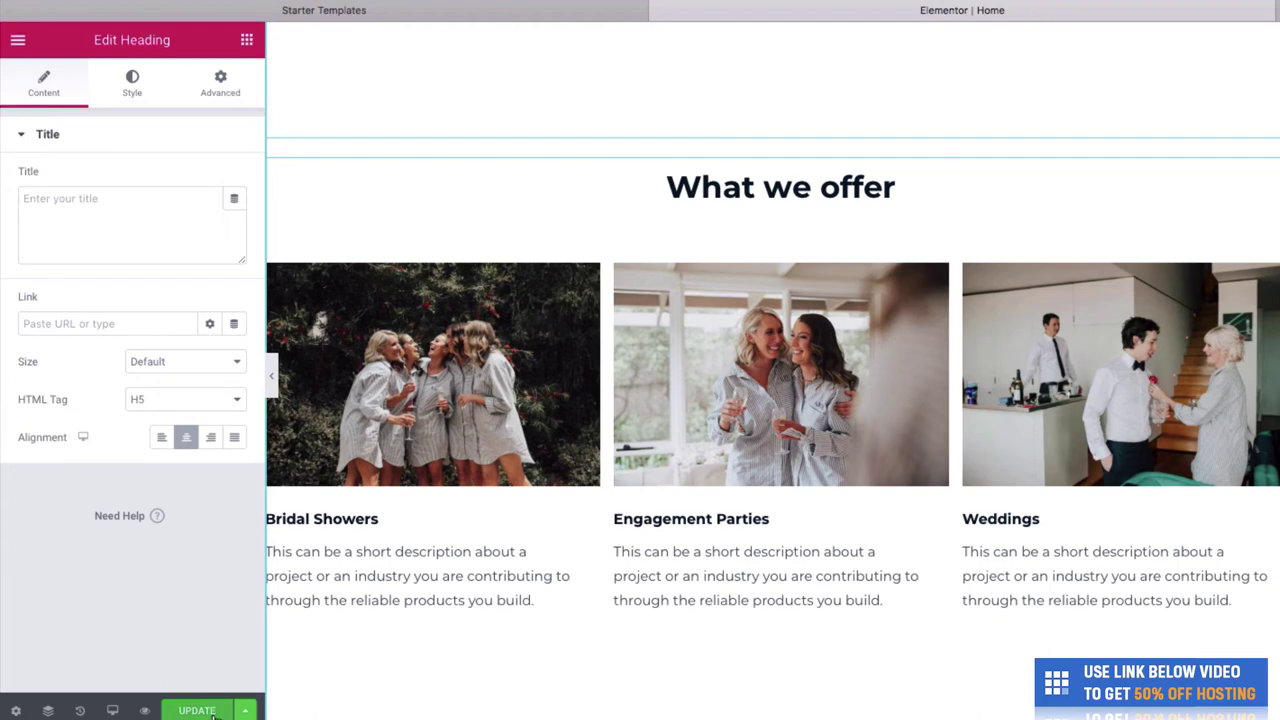
left_click(197, 711)
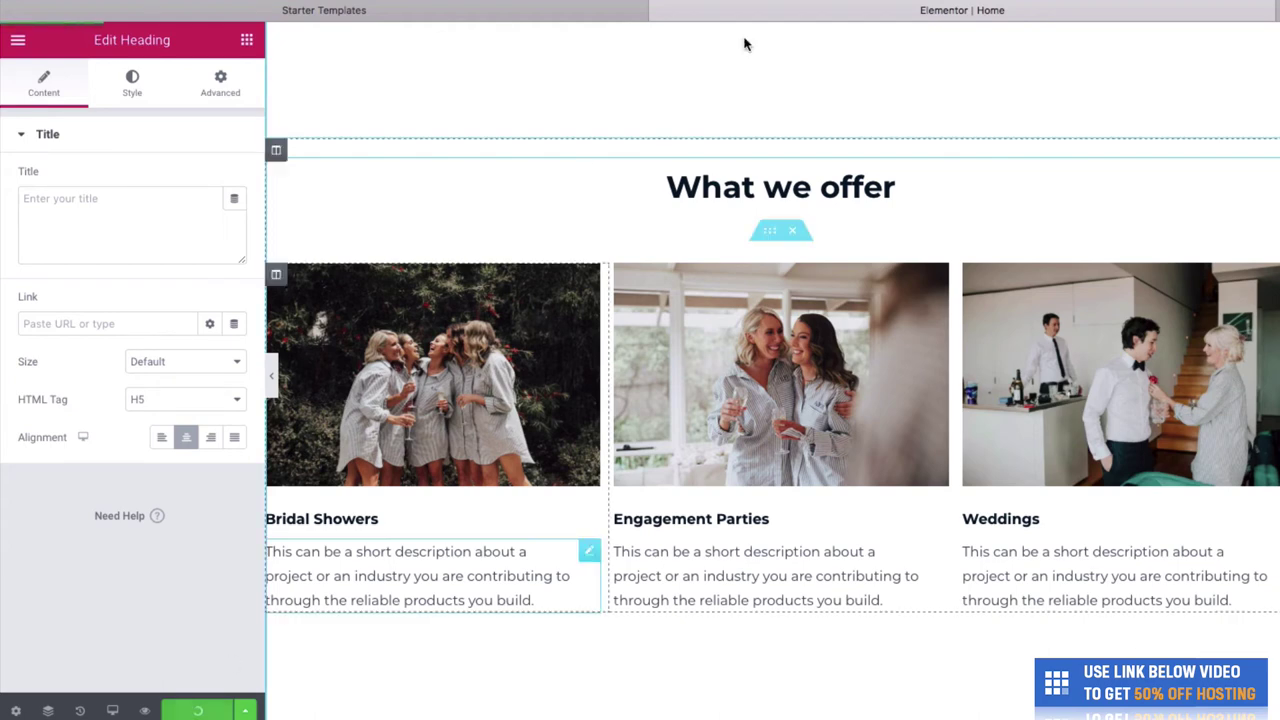
- Load the live WordPress site in a new browser tab and switch to it
key("super+l")
type("chriswinter")
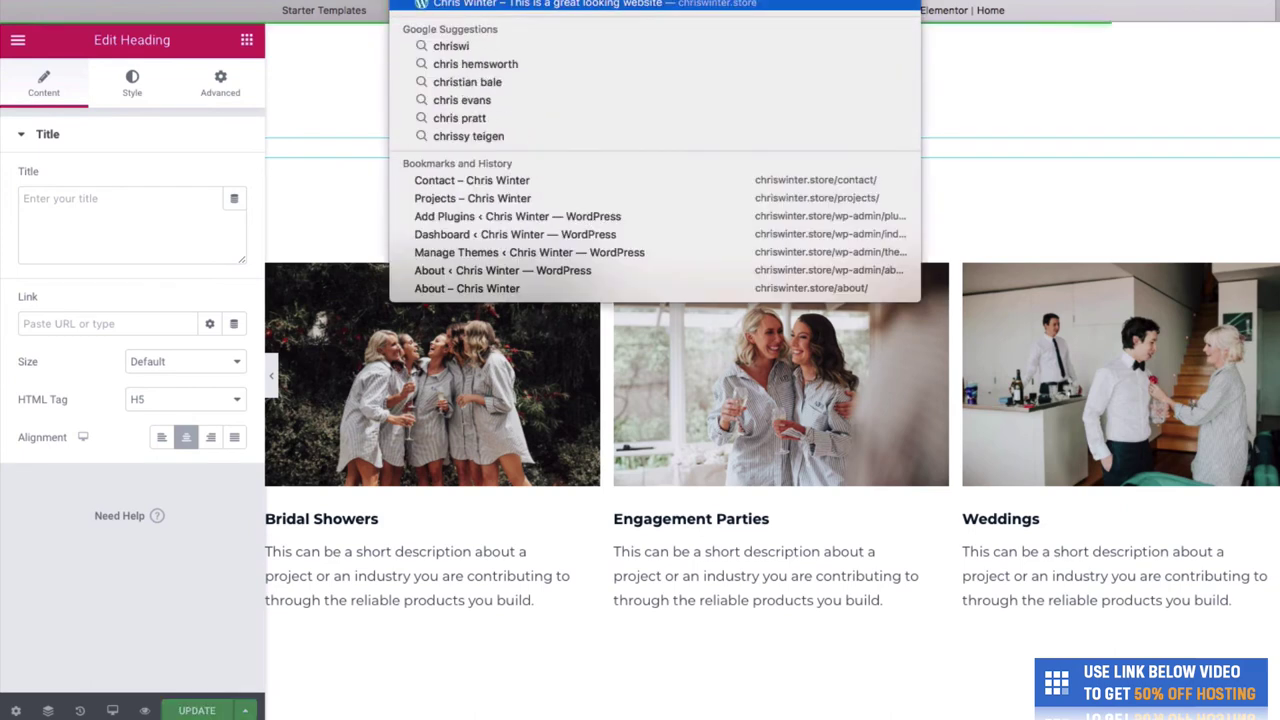
key("super+Return")
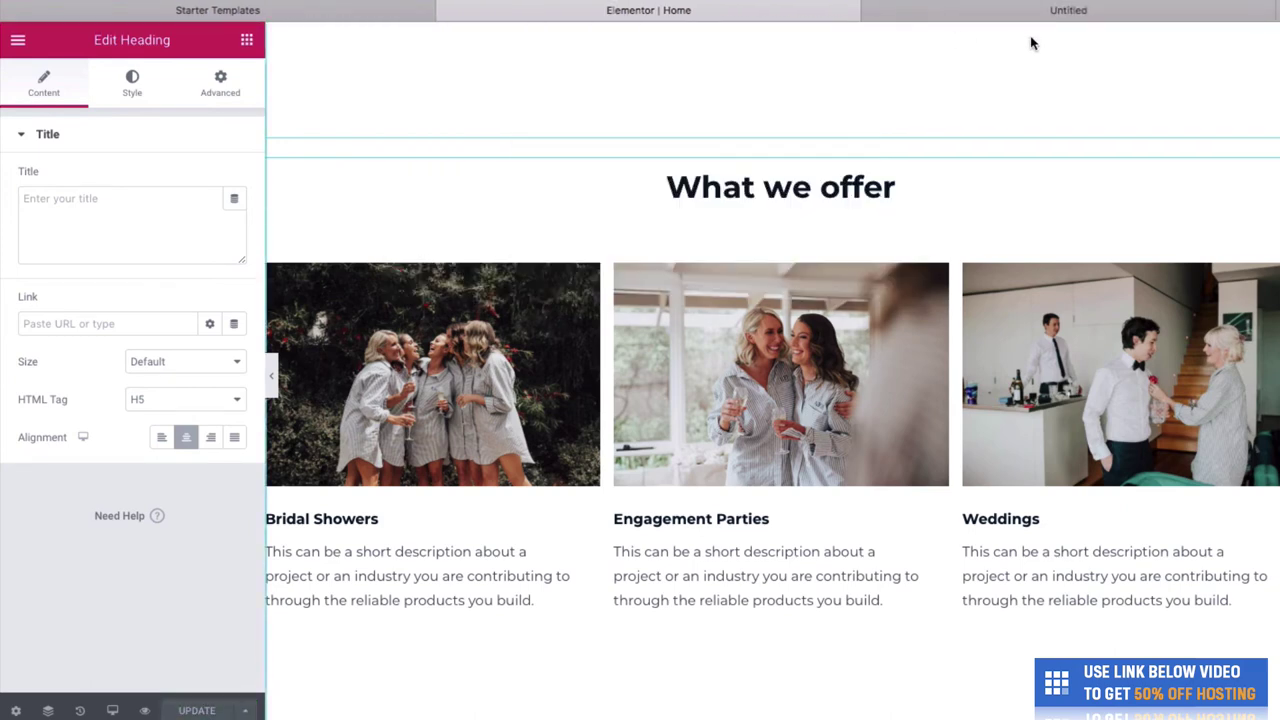
left_click(1020, 14)
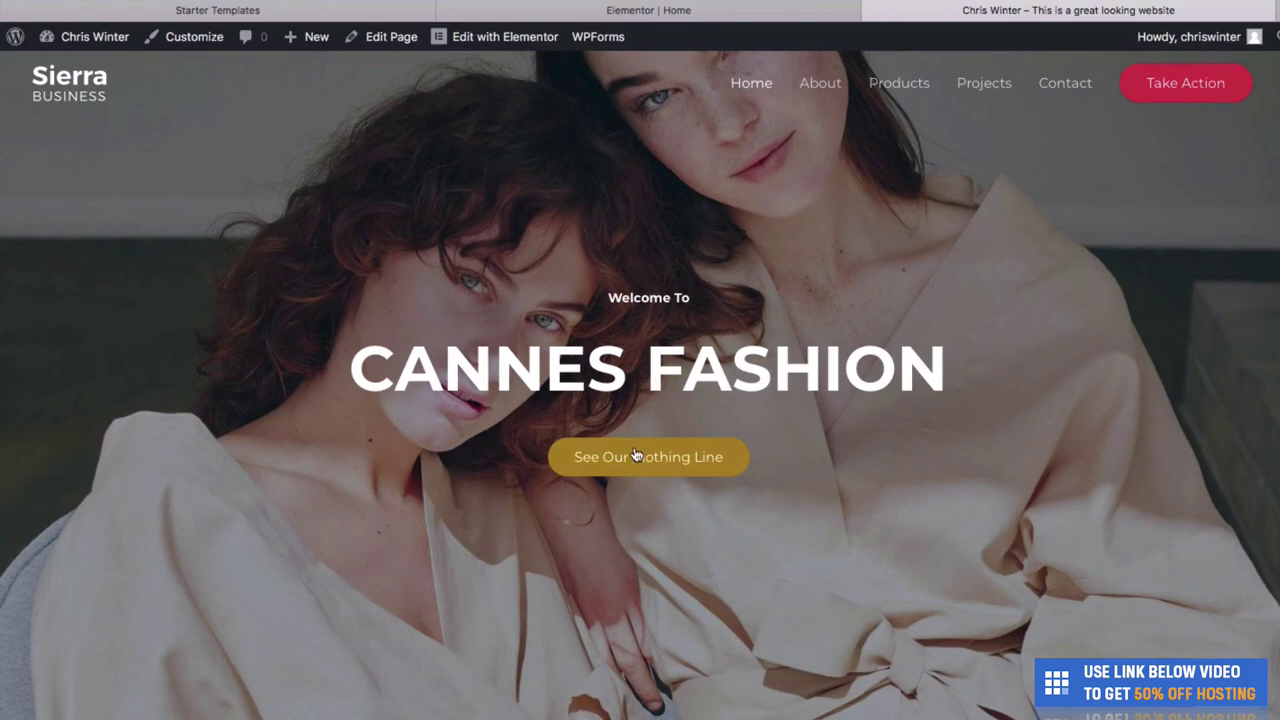
- Scroll through the live homepage to review the edits, then return to the Elementor Home tab
scroll(653, 480, "down", 7)
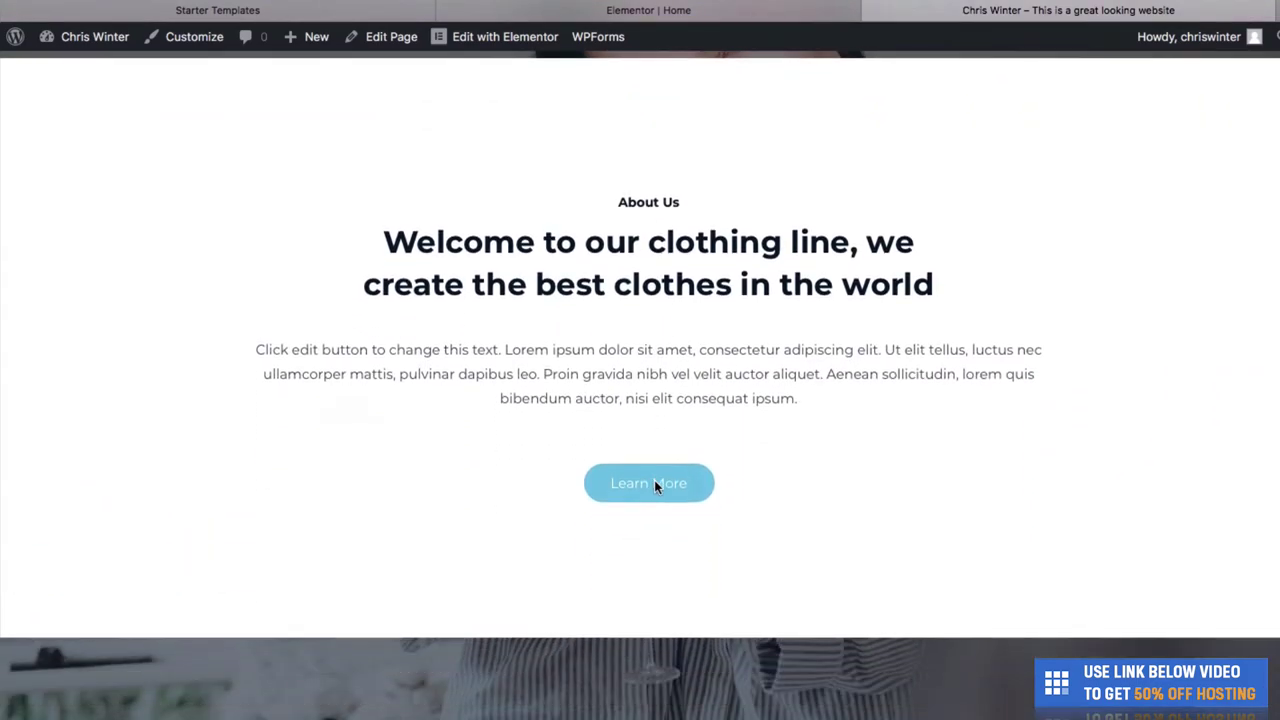
scroll(792, 416, "down", 5)
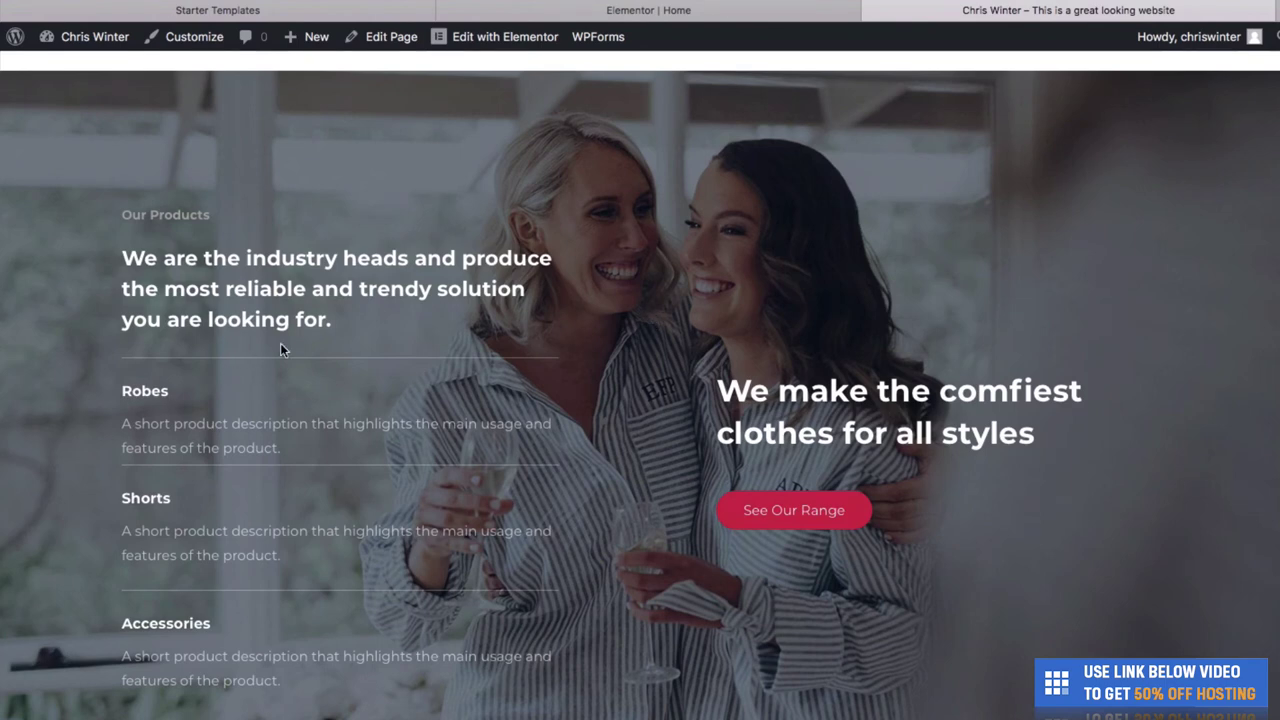
scroll(300, 330, "down", 1)
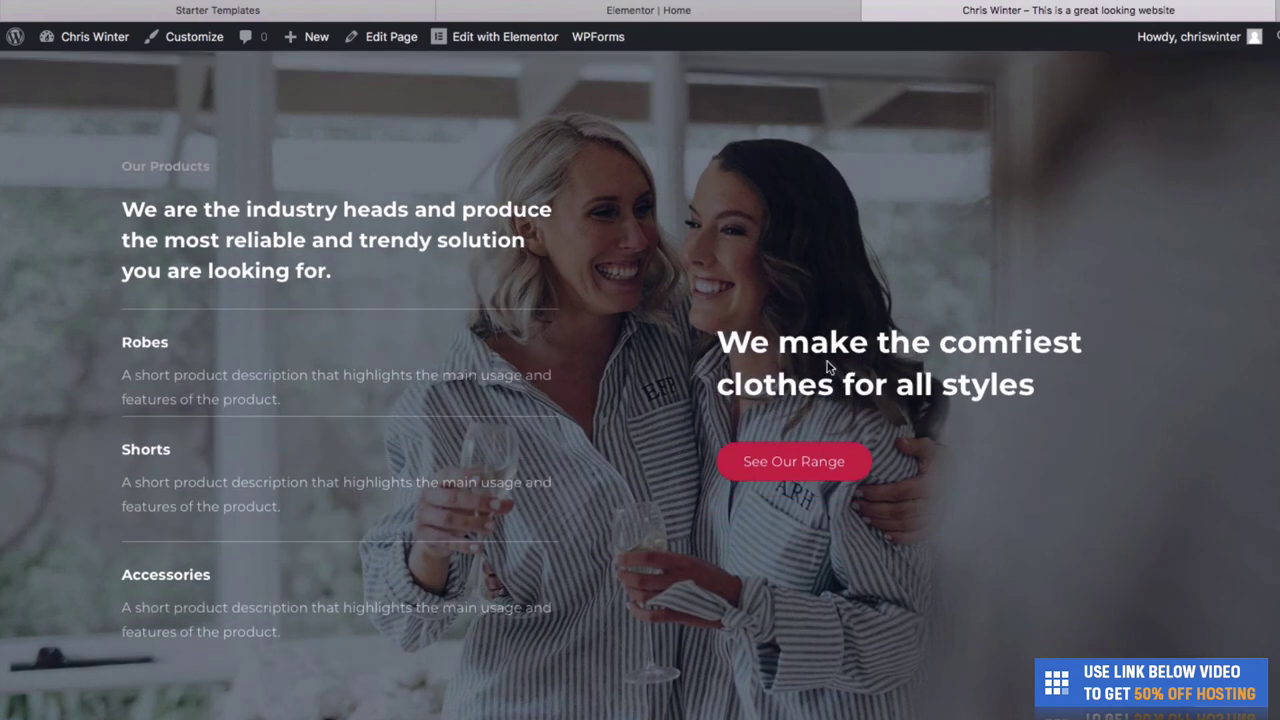
scroll(804, 422, "down", 10)
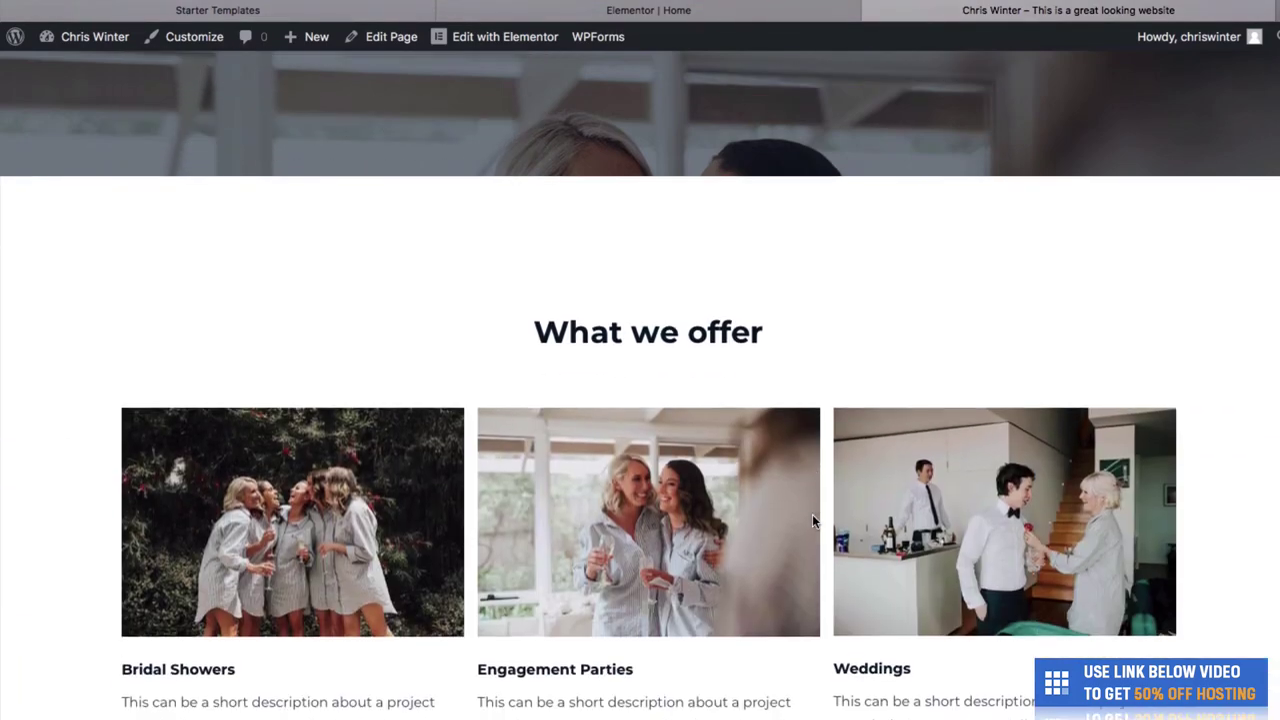
scroll(780, 330, "down", 3)
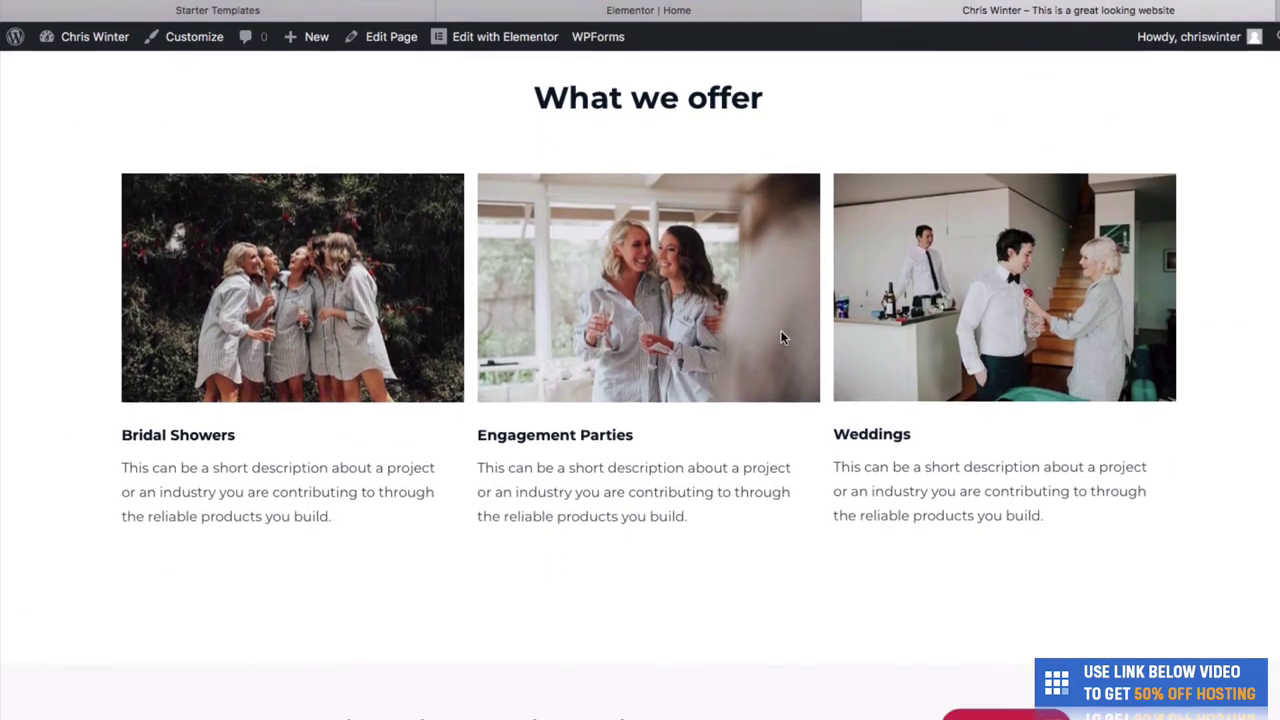
scroll(780, 330, "up", 1)
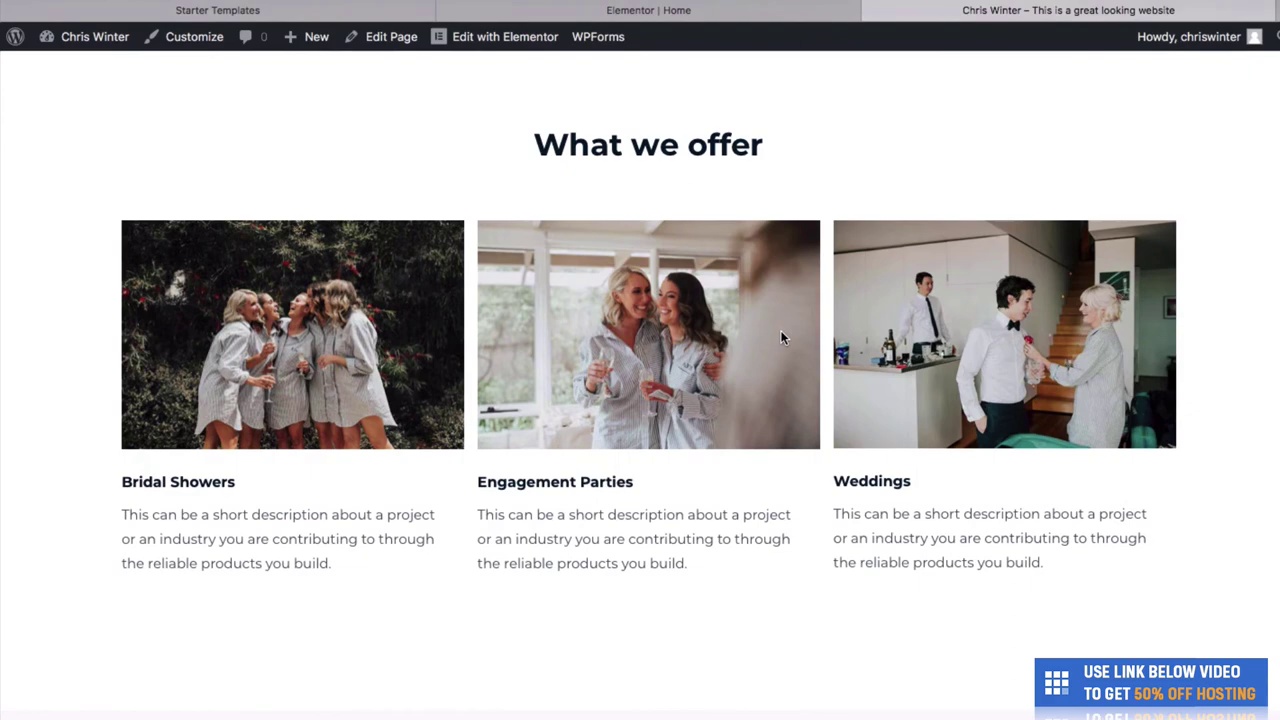
scroll(783, 338, "down", 4)
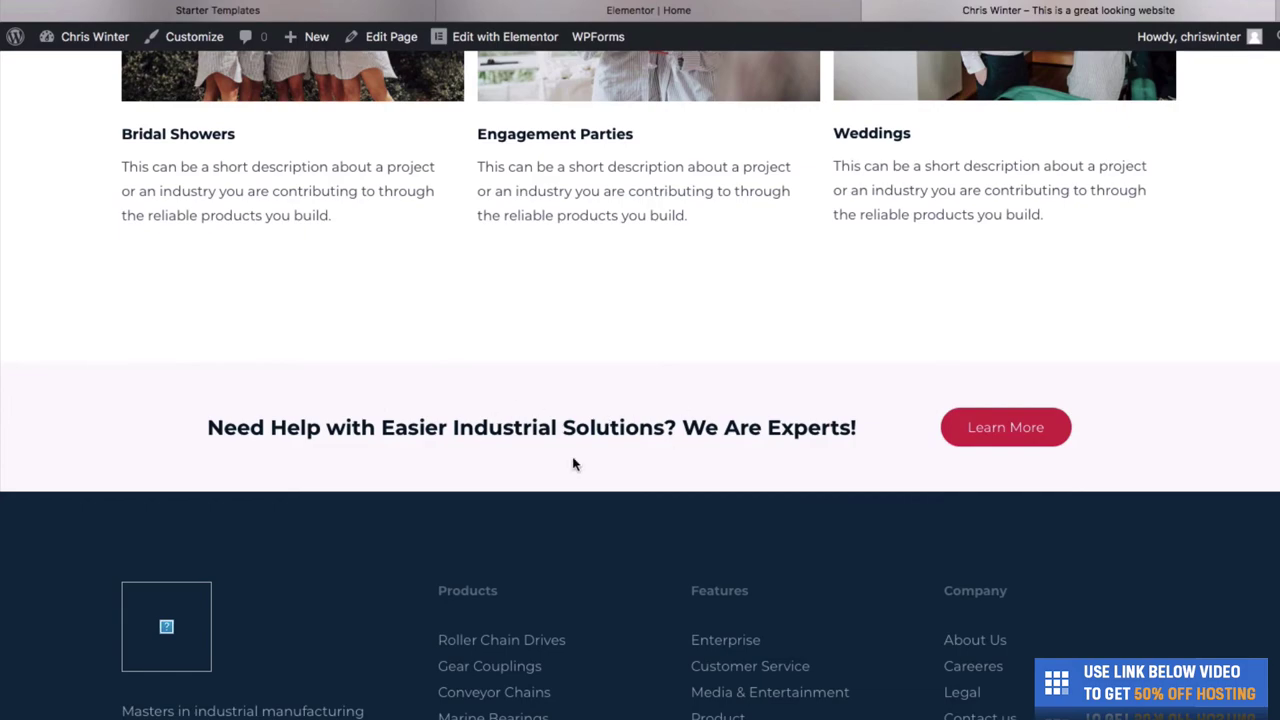
left_click(770, 10)
- Replace the Need Help heading with 'We're open 5 days a week, and open from 6am'
scroll(721, 479, "down", 4)
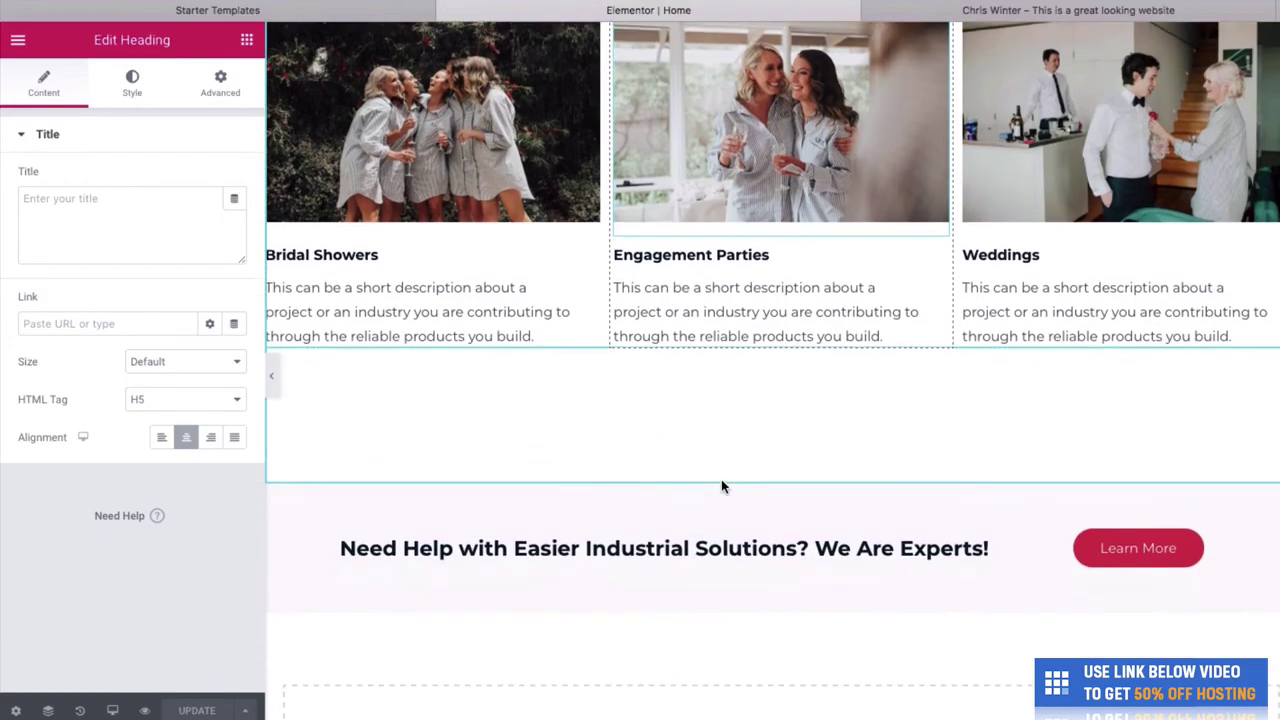
left_click(687, 453)
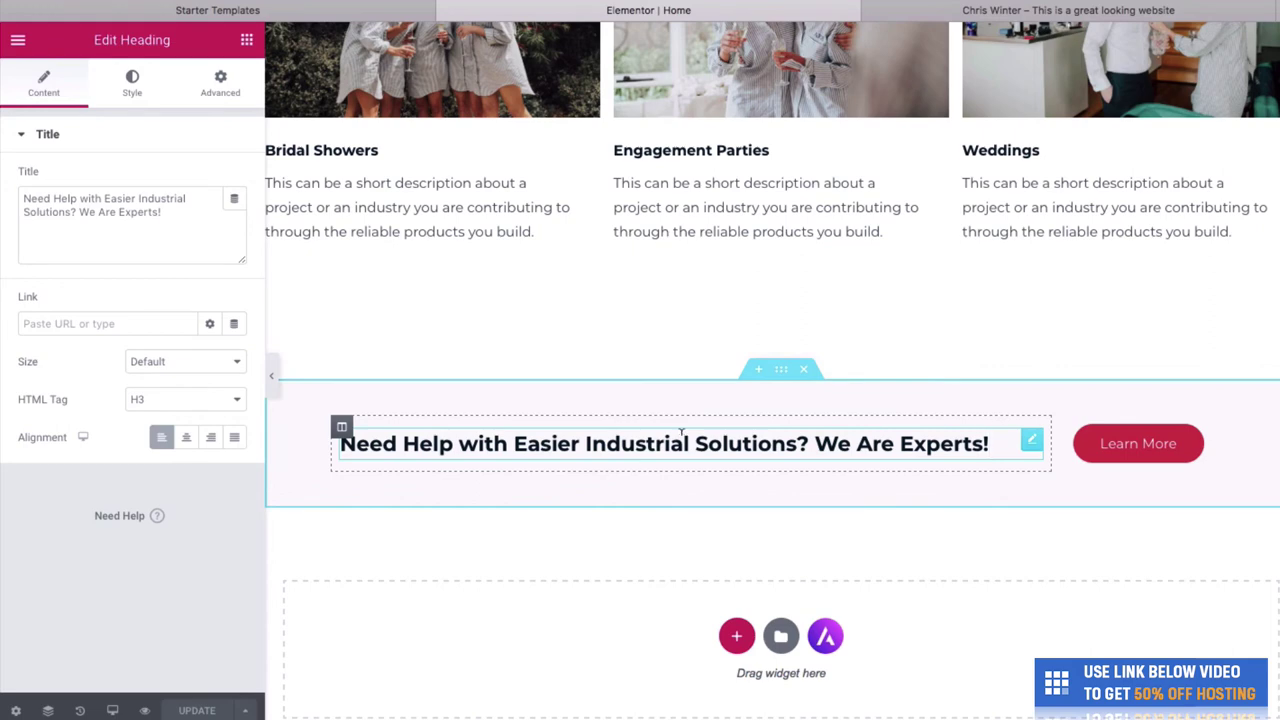
key("super+a")
type("We'r")
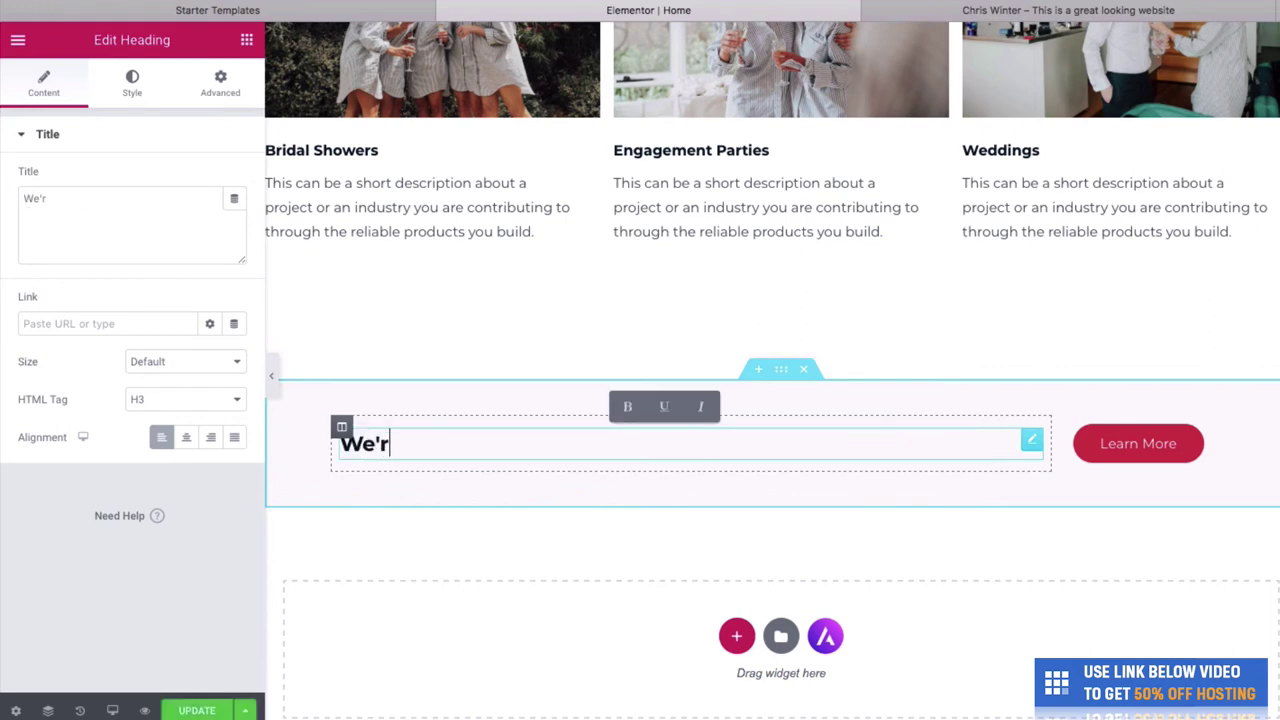
type("e open 5 days a")
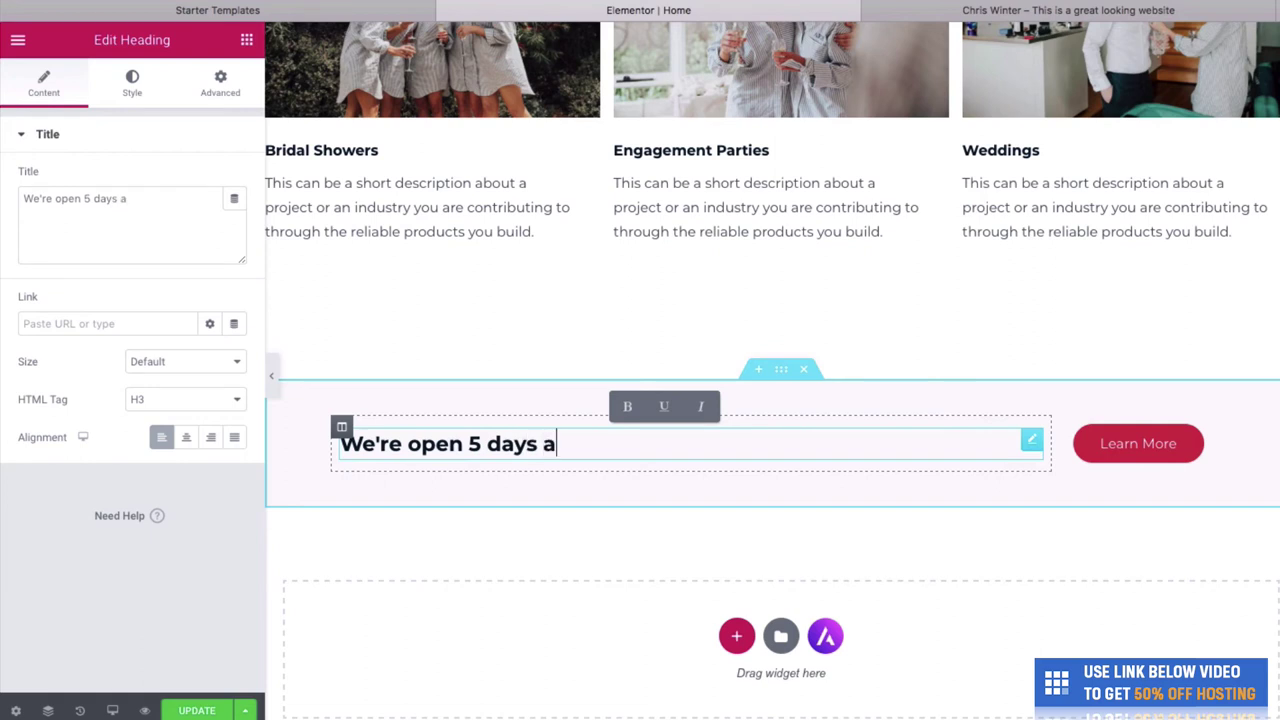
type(" week")
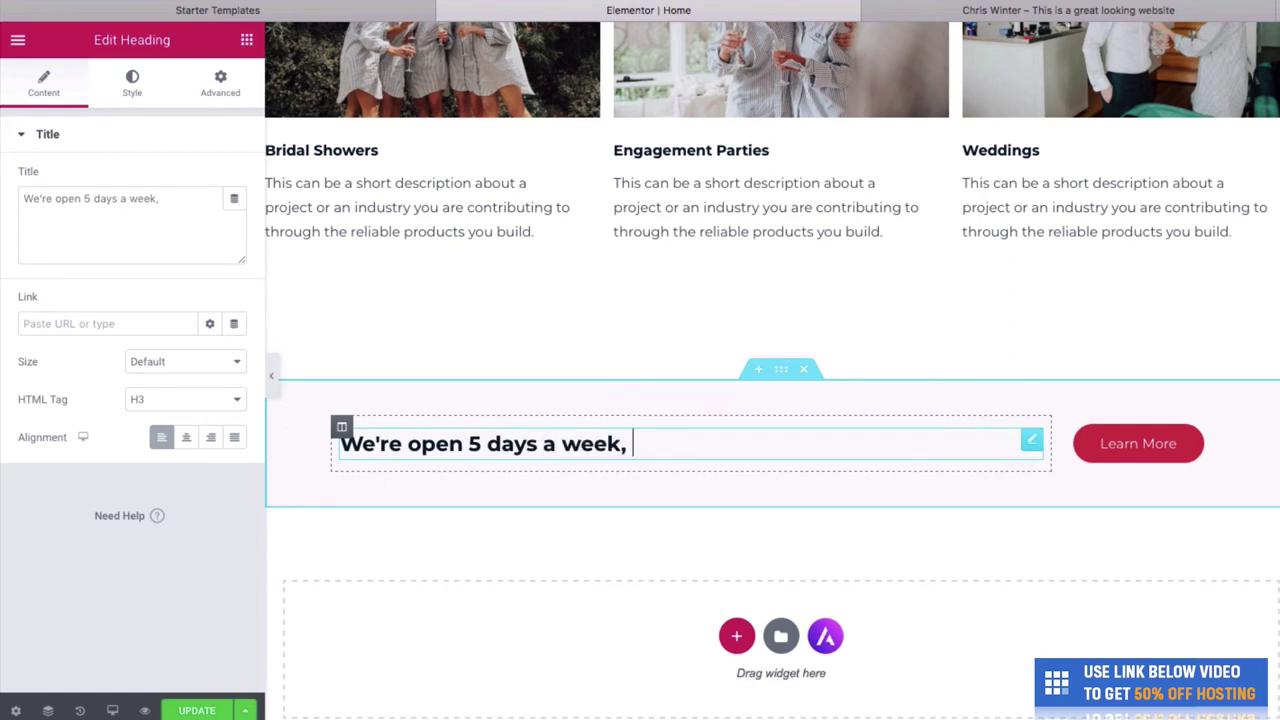
type(", and open from 6am")
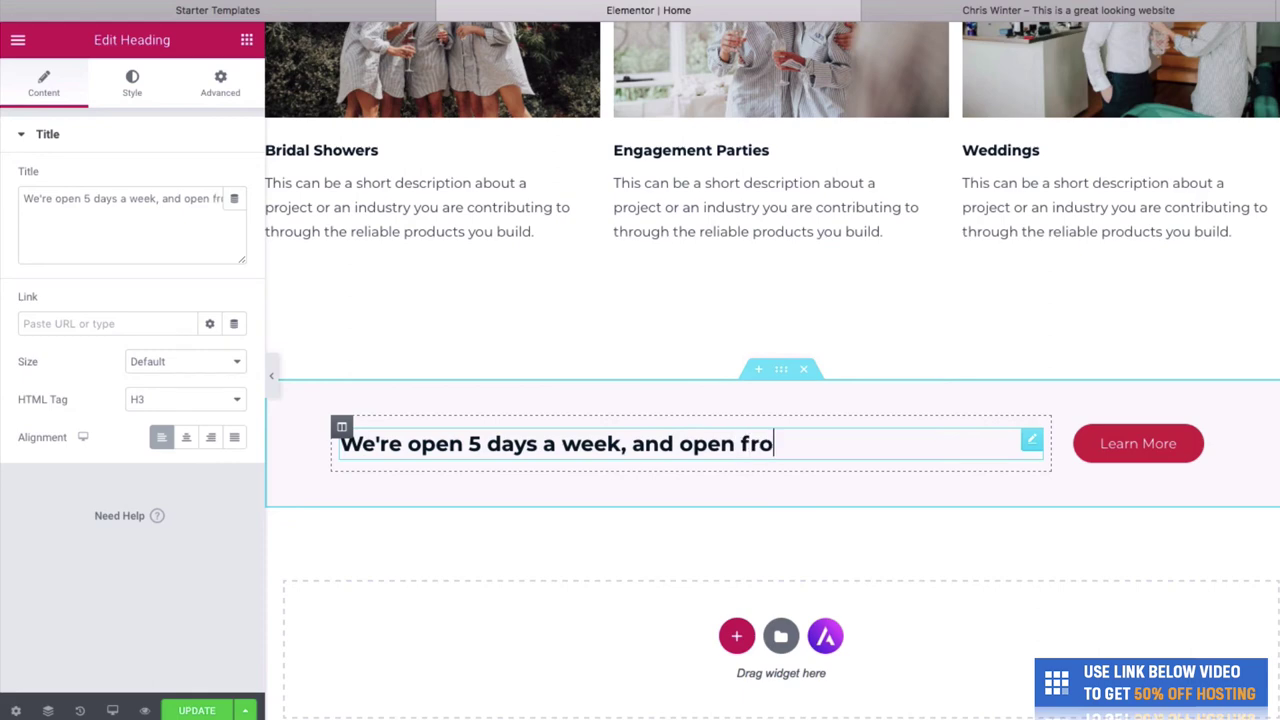
- Relabel the Learn More button 'See Our Hours' and move the banner above What we offer
left_click(1120, 445)
left_click(1138, 444)
key("ctrl+a")
type("S")
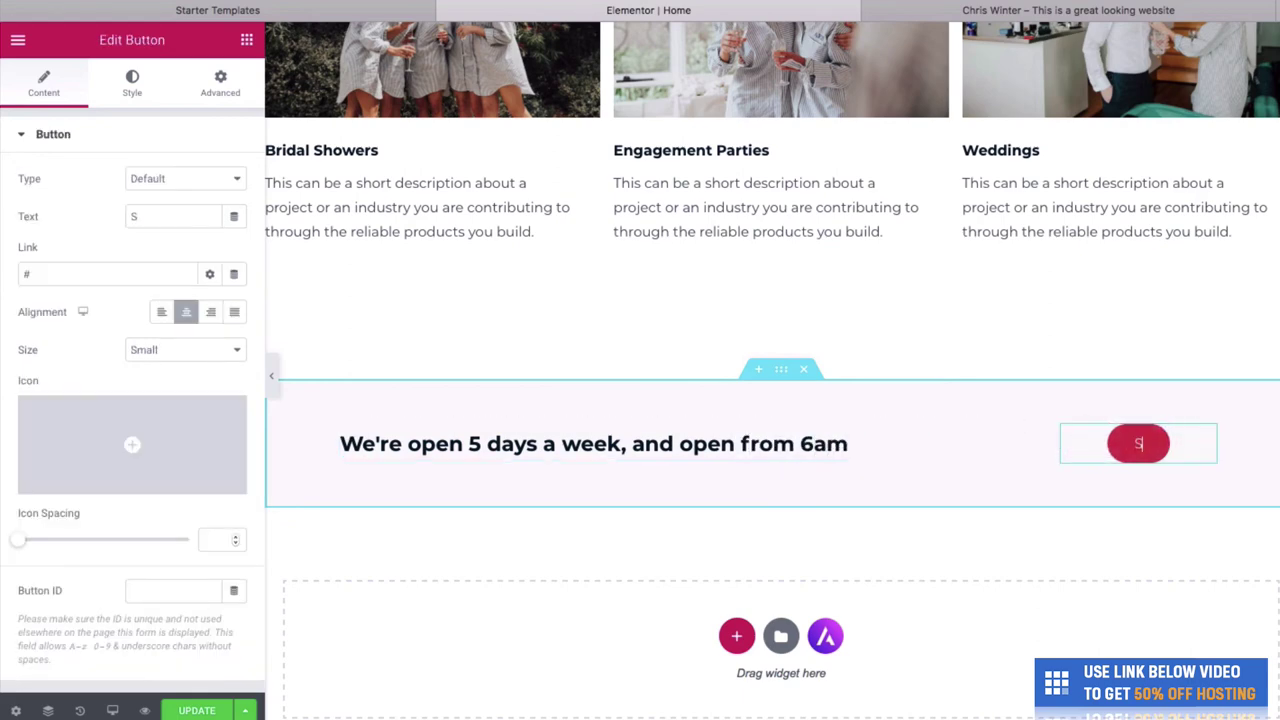
type("ee Our Hours")
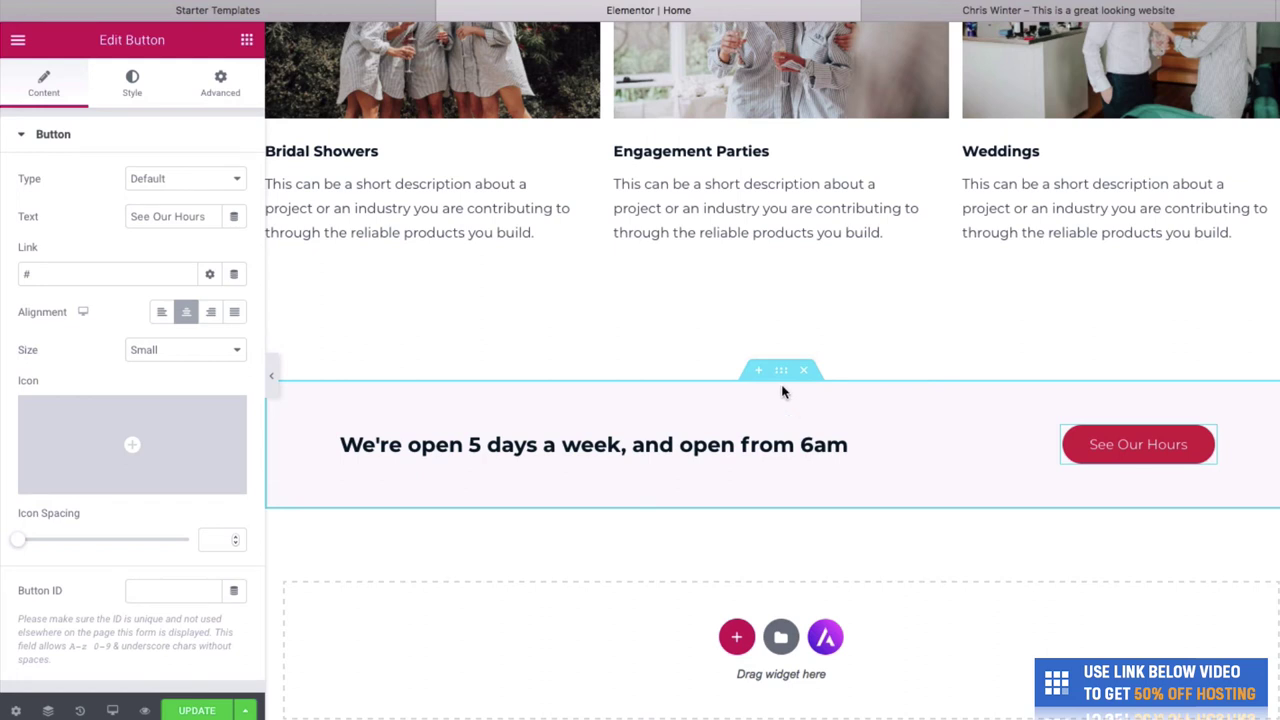
left_click_drag(782, 374, 775, 322)
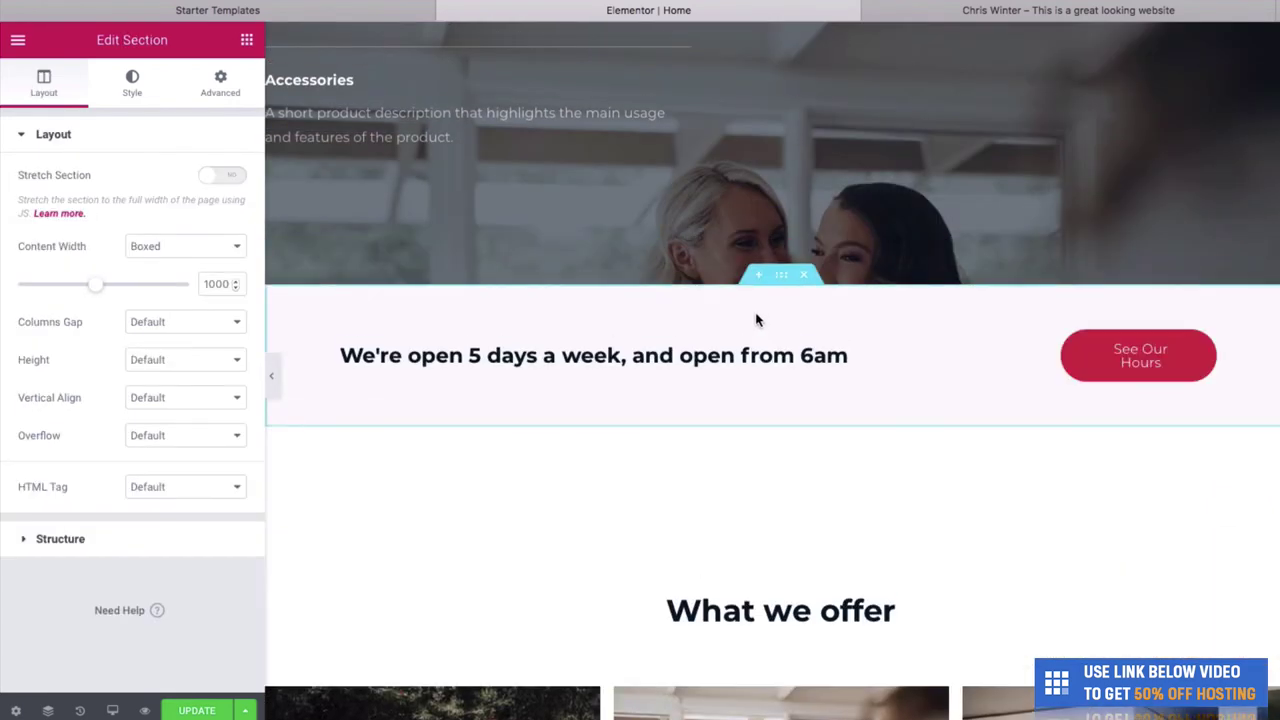
- Drag a Video widget from the widget panel into the empty area below the offer cards
scroll(906, 490, "down", 5)
scroll(906, 490, "down", 3)
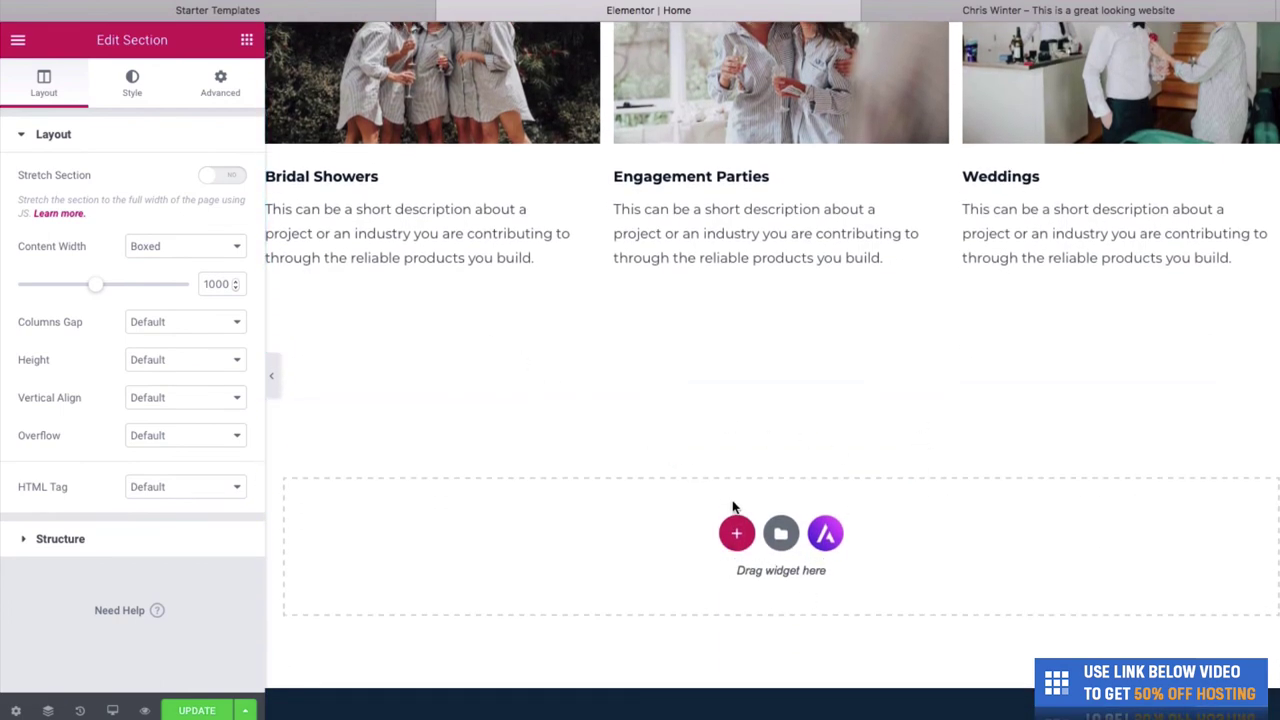
left_click(247, 42)
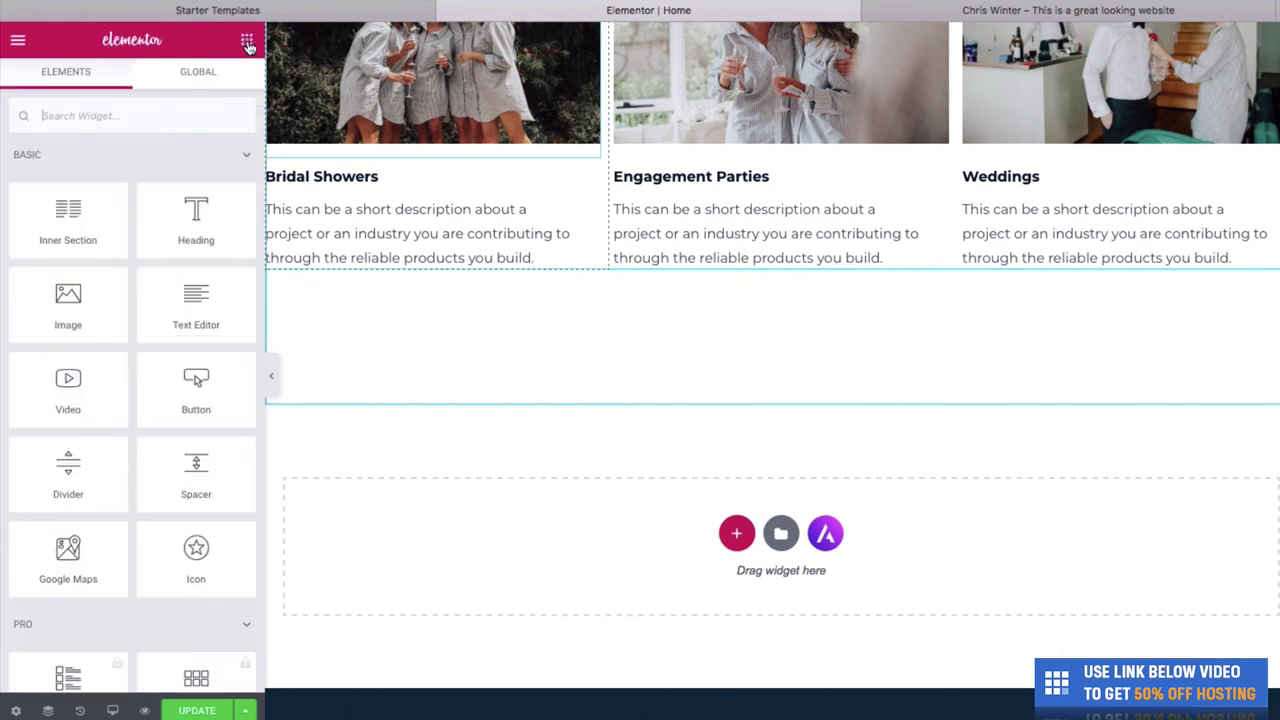
scroll(200, 300, "down", 1)
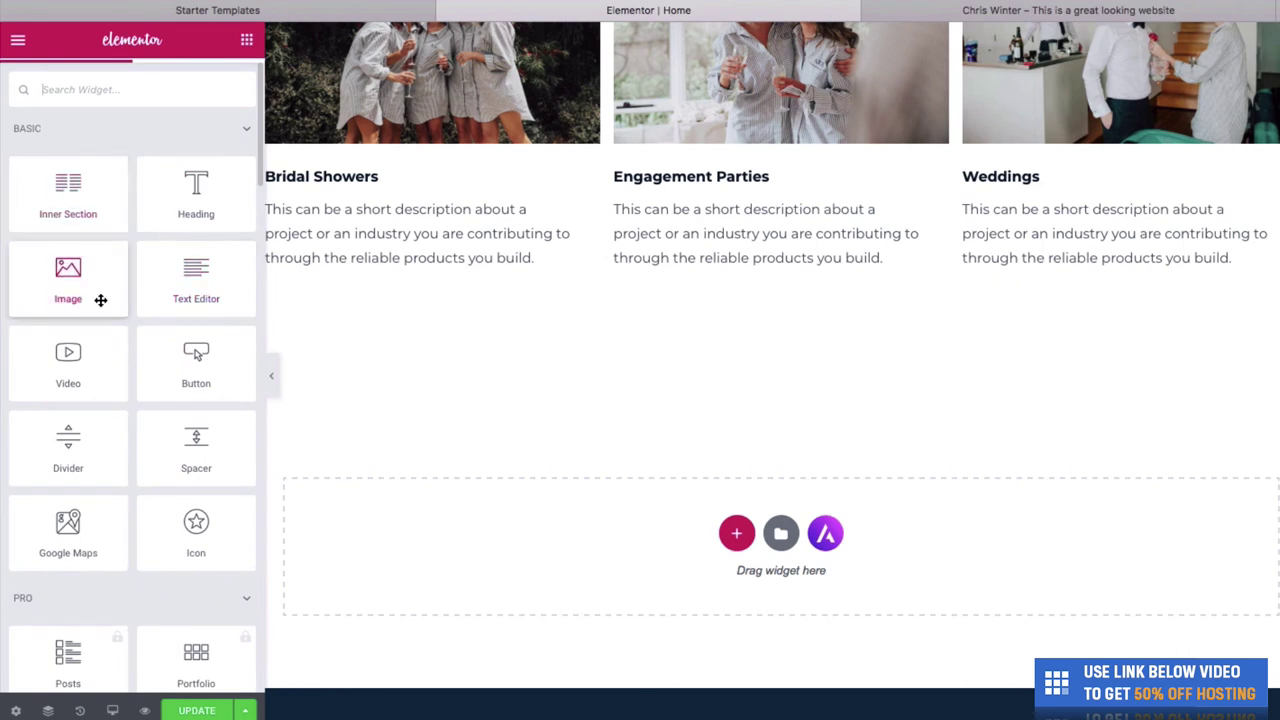
scroll(137, 420, "down", 1)
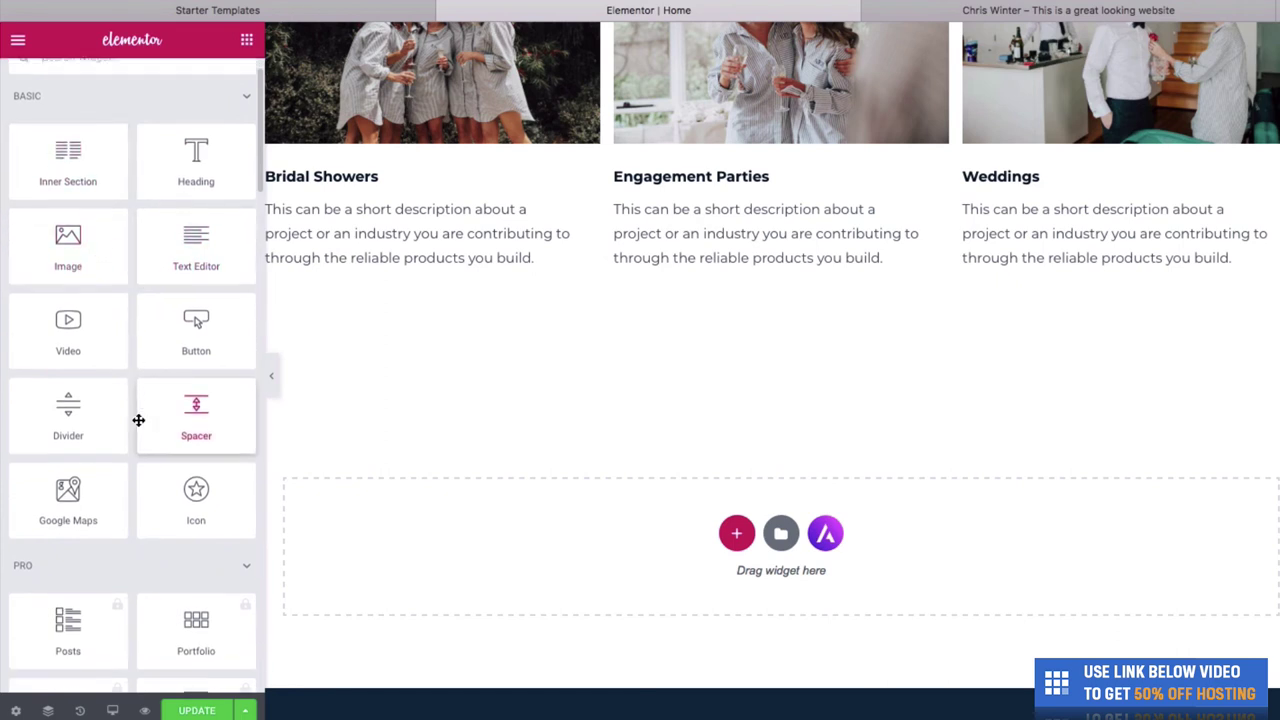
scroll(138, 420, "up", 2)
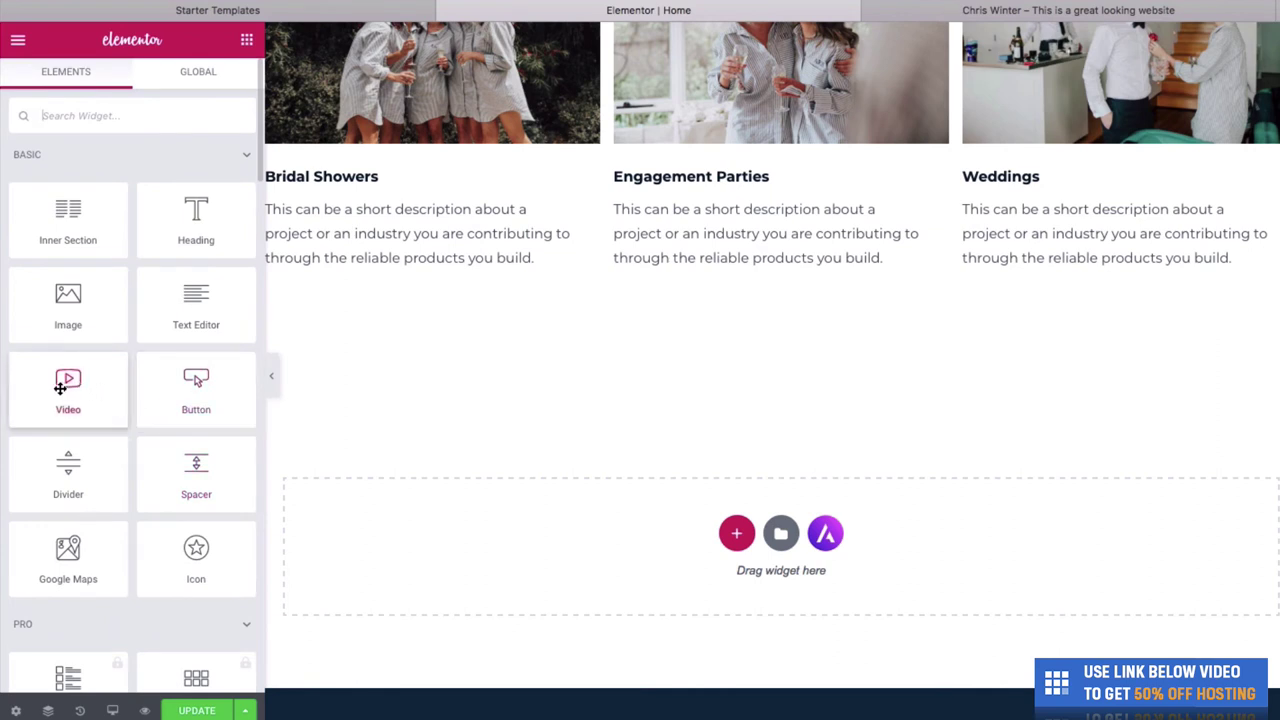
left_click_drag(60, 398, 719, 535)
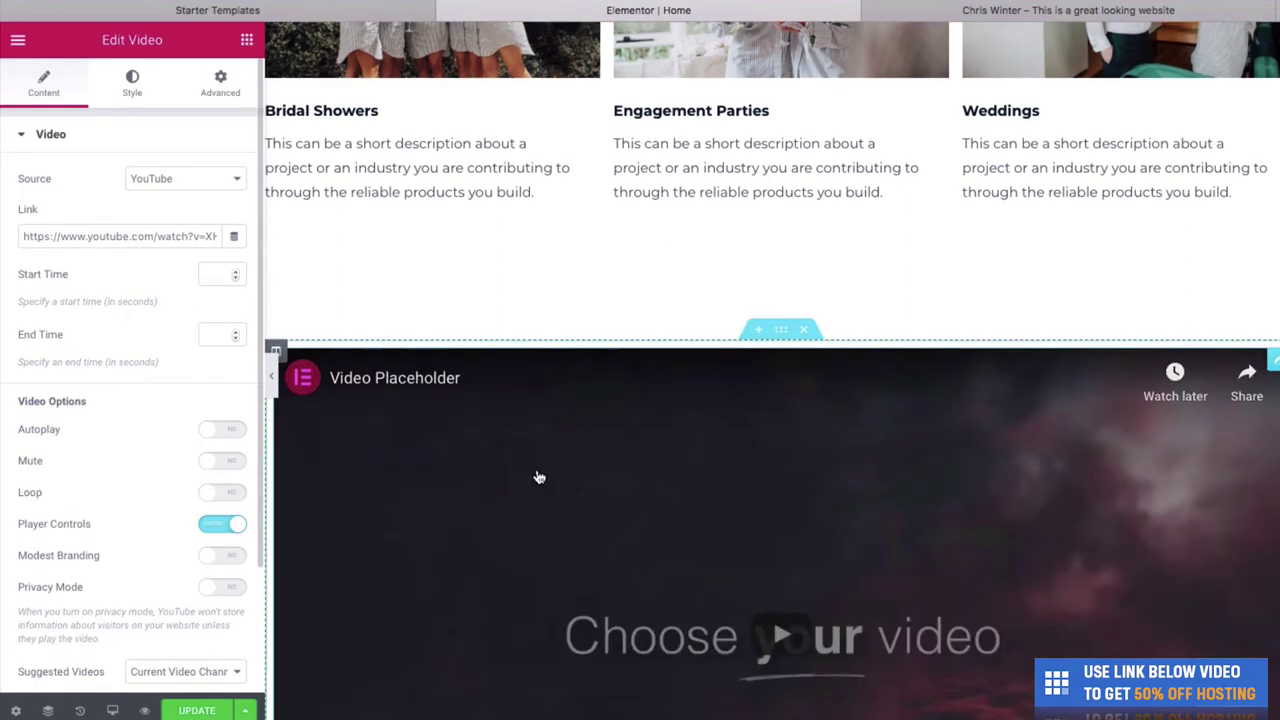
scroll(603, 351, "down", 4)
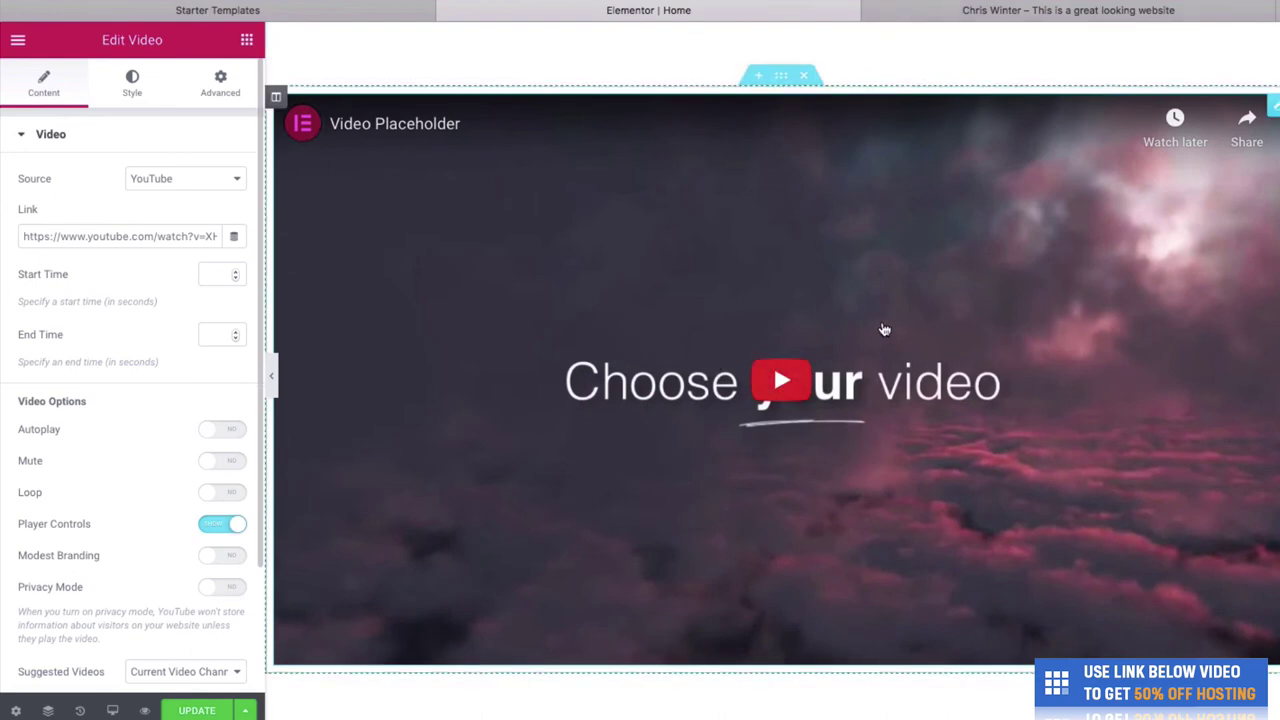
- Go to YouTube in a new tab and search for wedding videos
key("super+l")
type("youtub")
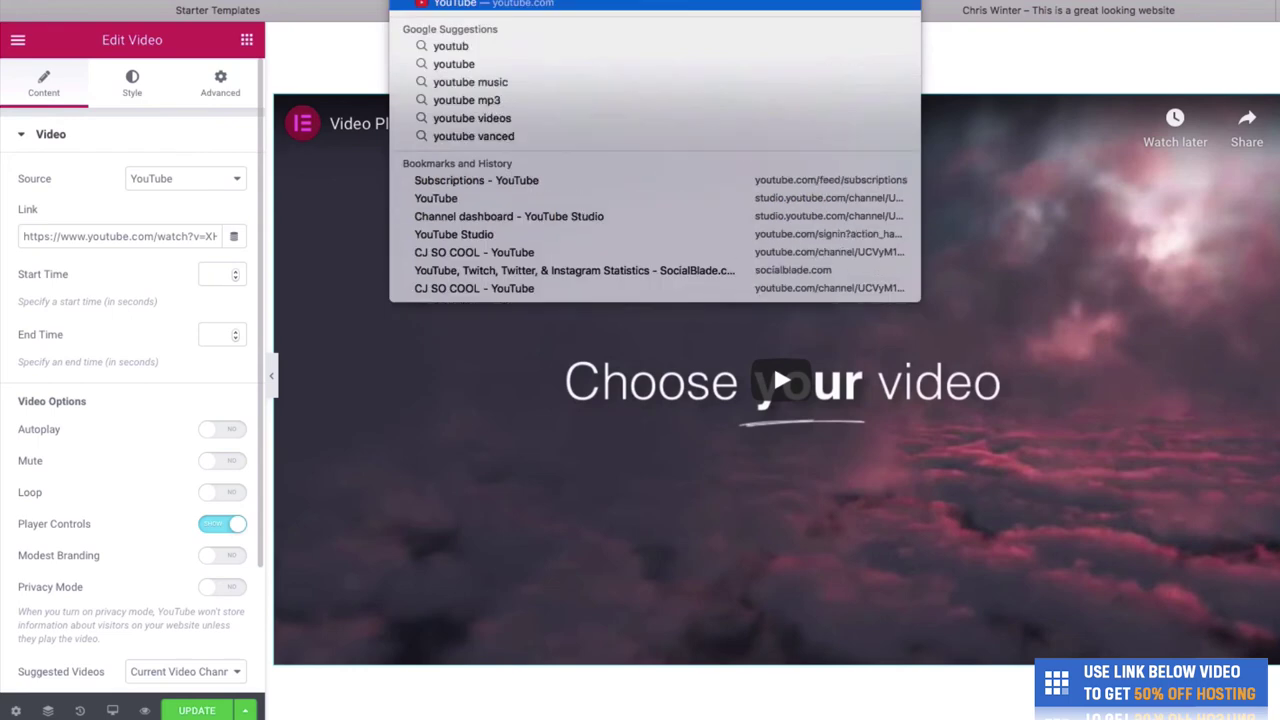
key("Return")
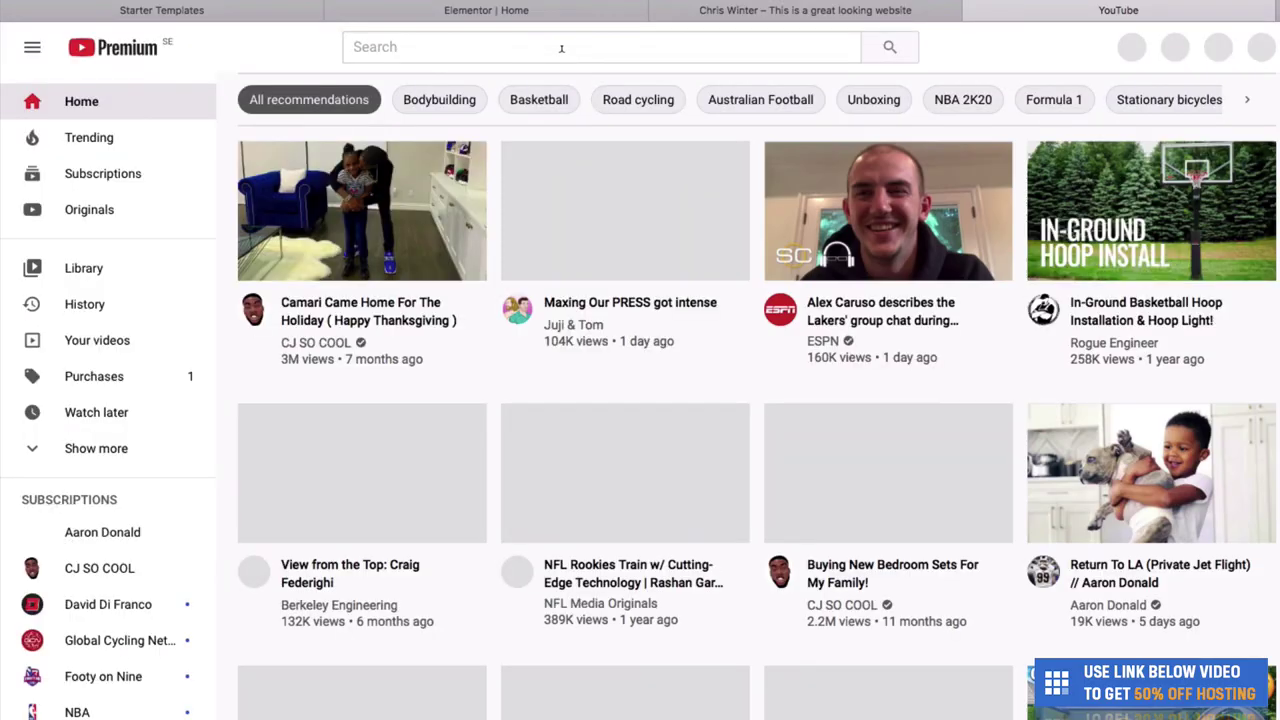
left_click(560, 45)
type("wedding")
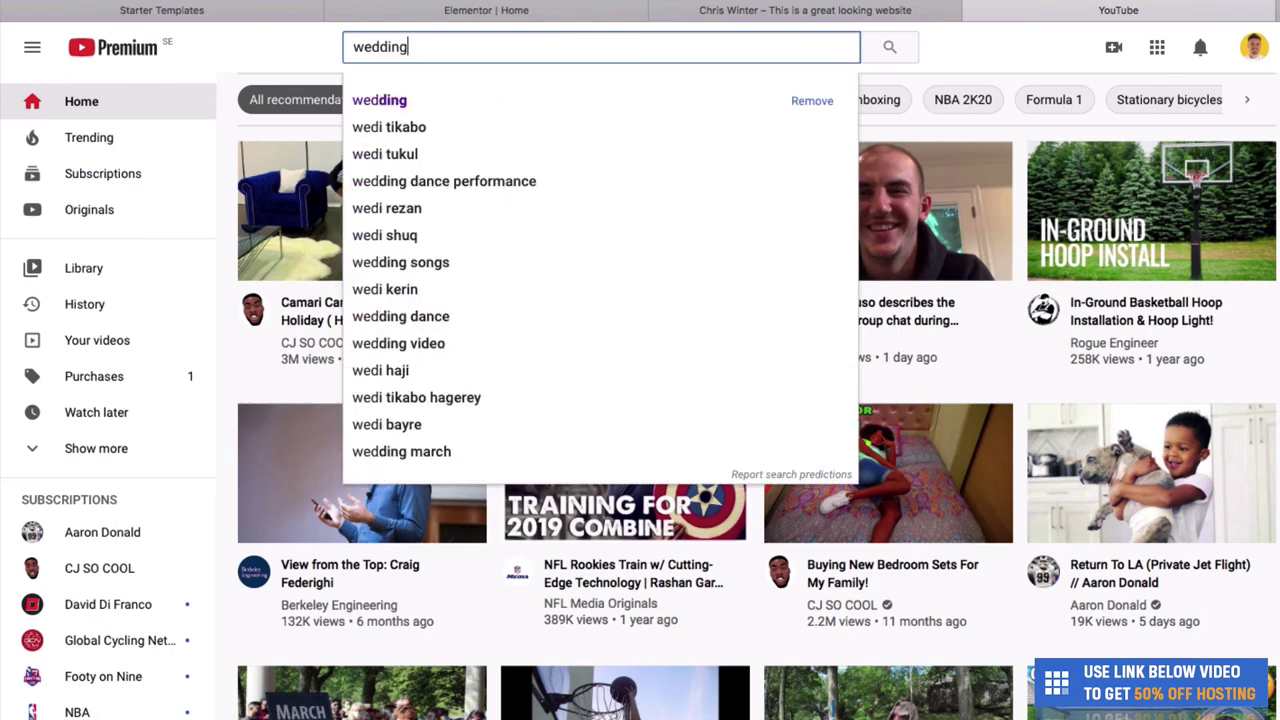
key("Return")
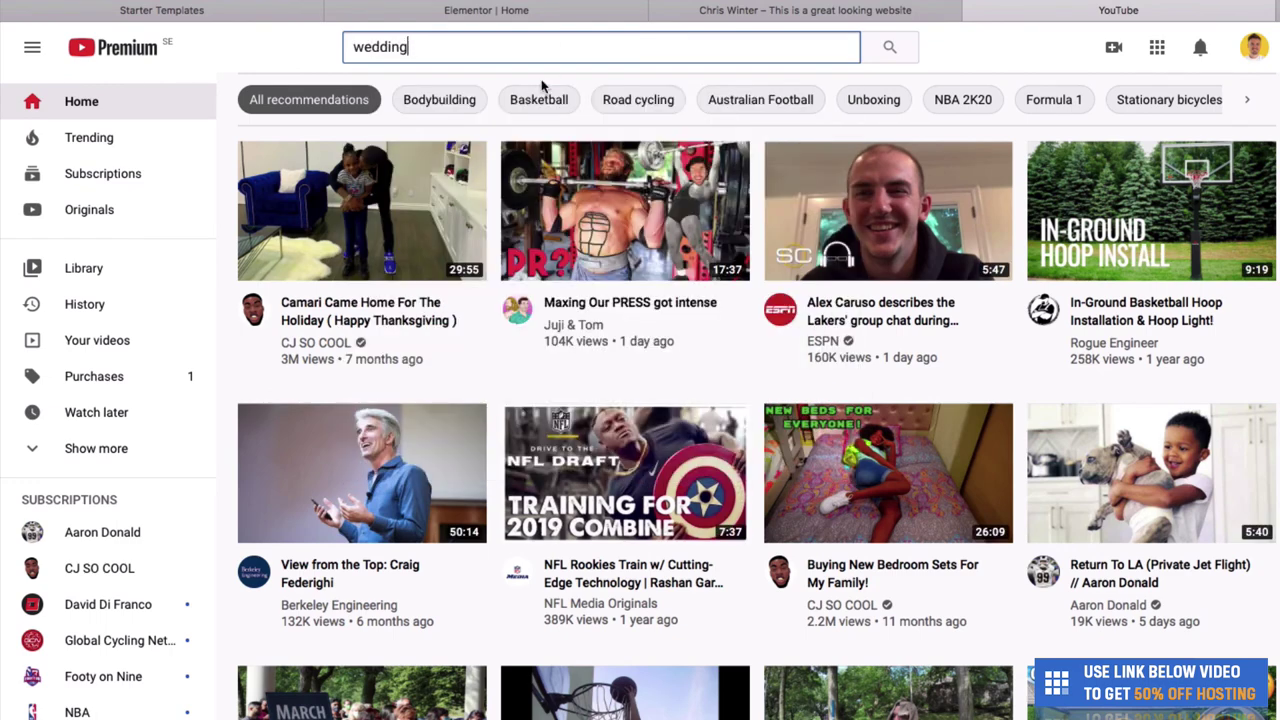
- Copy the link to THE WEDDING video and return to the Elementor tab
scroll(609, 330, "down", 4)
scroll(600, 330, "up", 2)
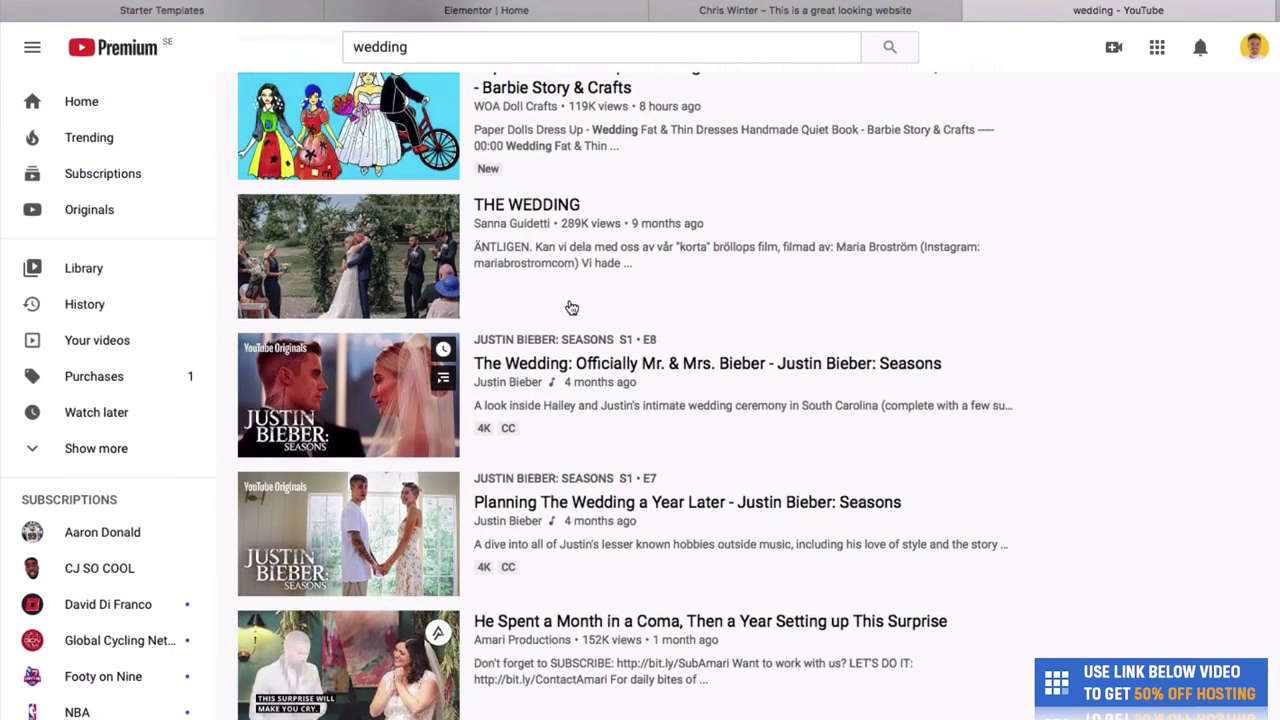
triple_click(517, 210)
right_click(517, 212)
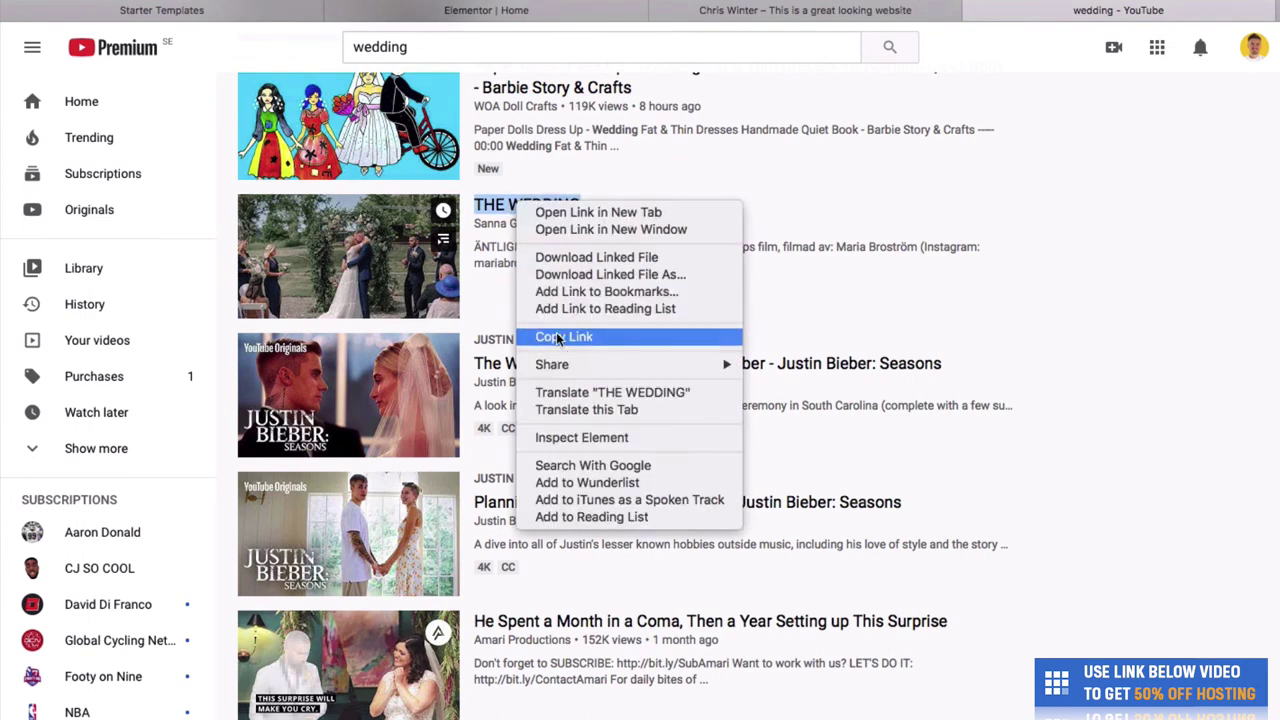
left_click(556, 334)
left_click(486, 11)
- Paste THE WEDDING YouTube link into the Video widget's Link field
left_click(173, 236)
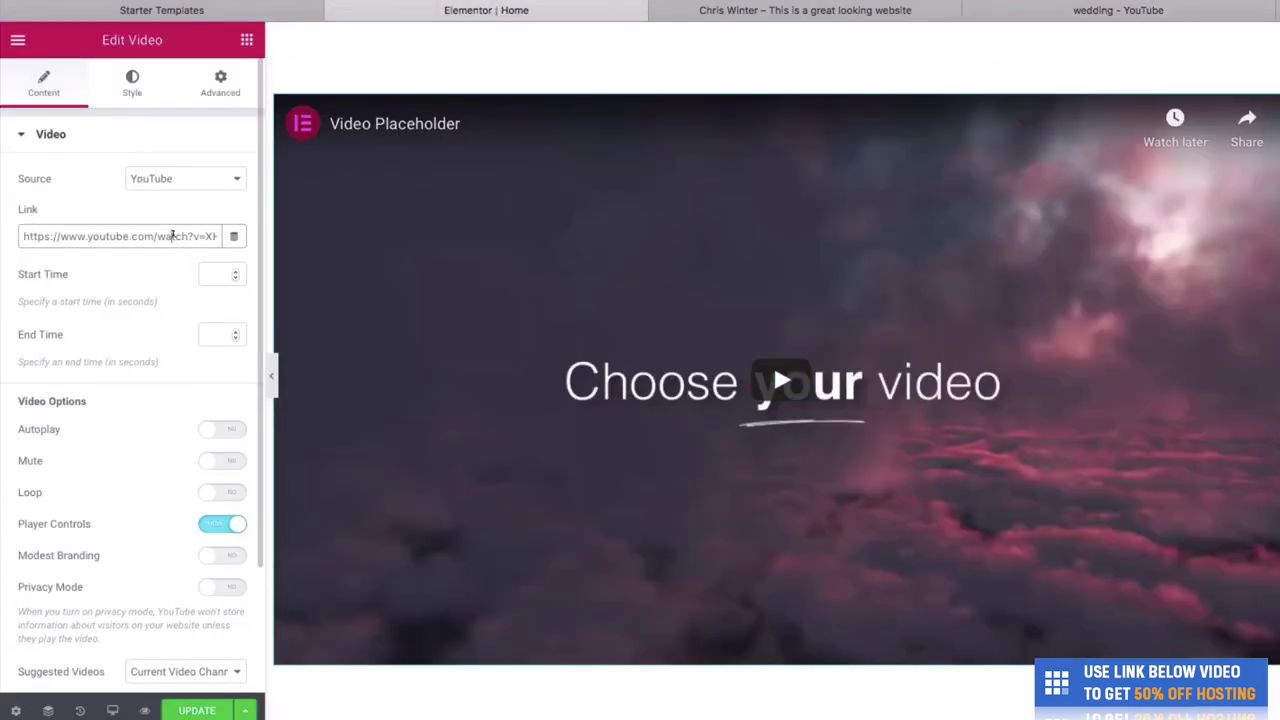
key("ctrl+v")
key("ctrl+a")
key("ctrl+v")
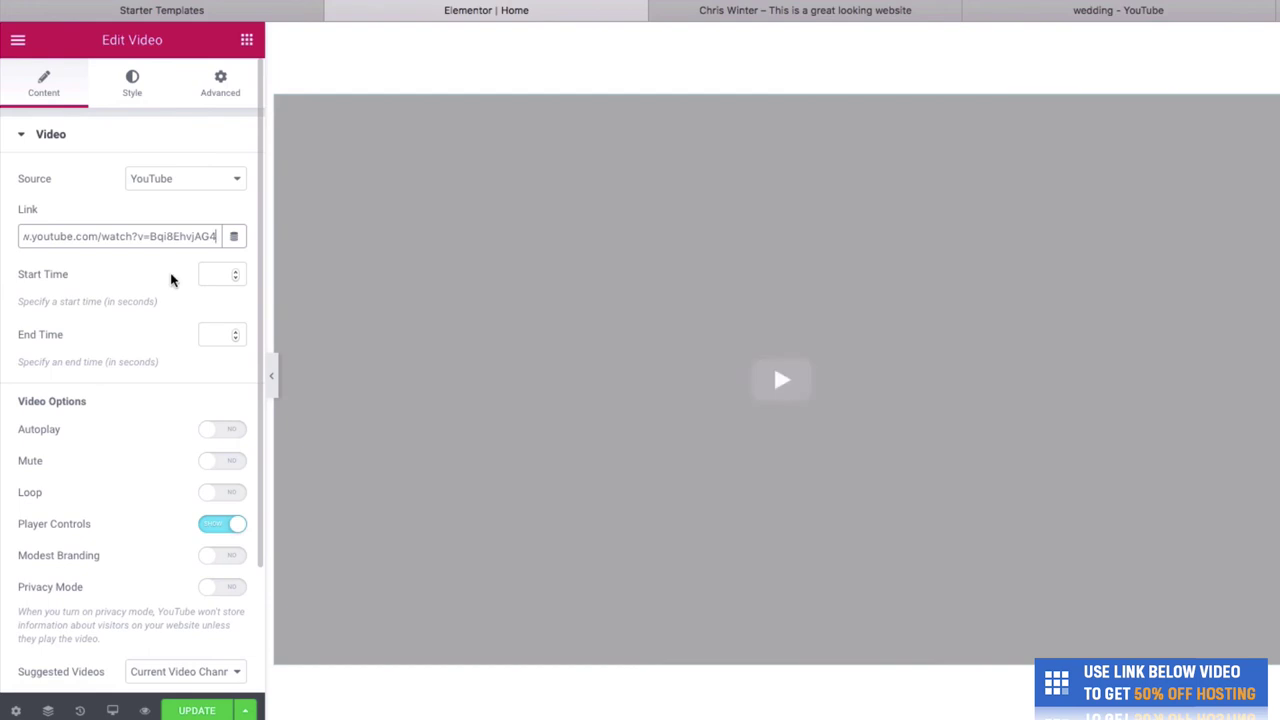
left_click(171, 280)
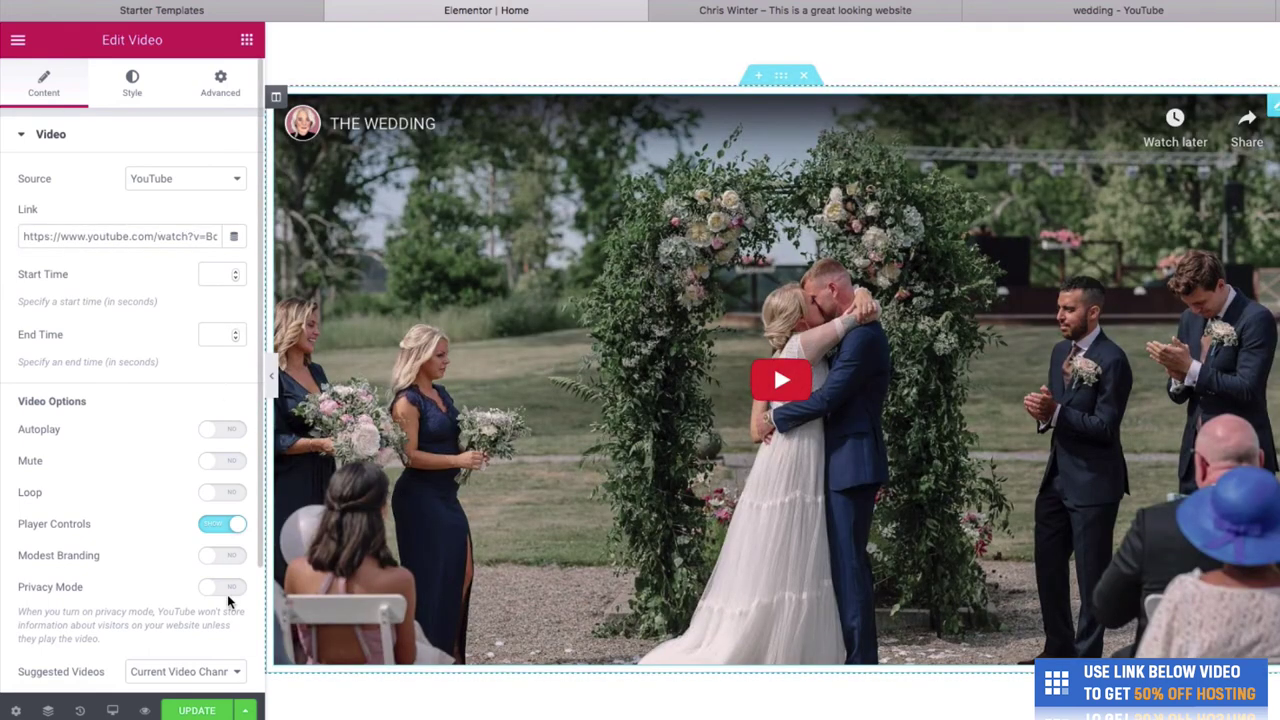
- Update the home page and view the live site to check the video
left_click(212, 710)
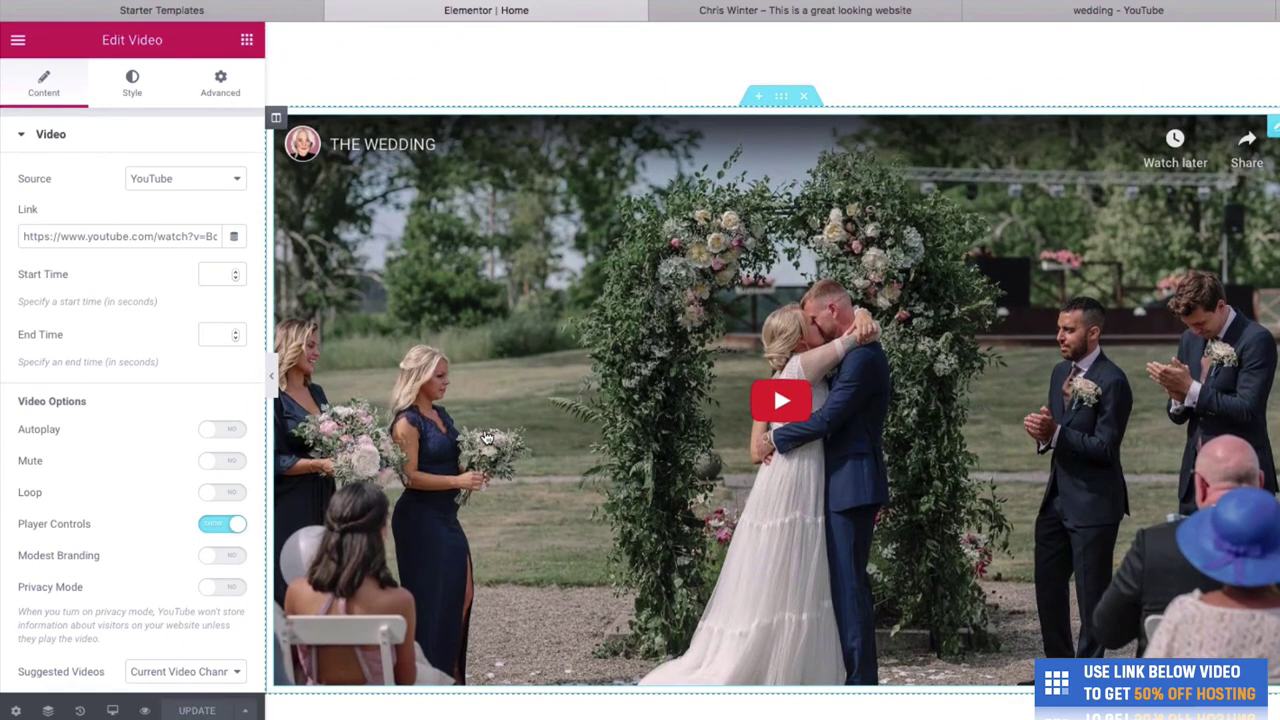
left_click(724, 12)
scroll(735, 87, "up", 15)
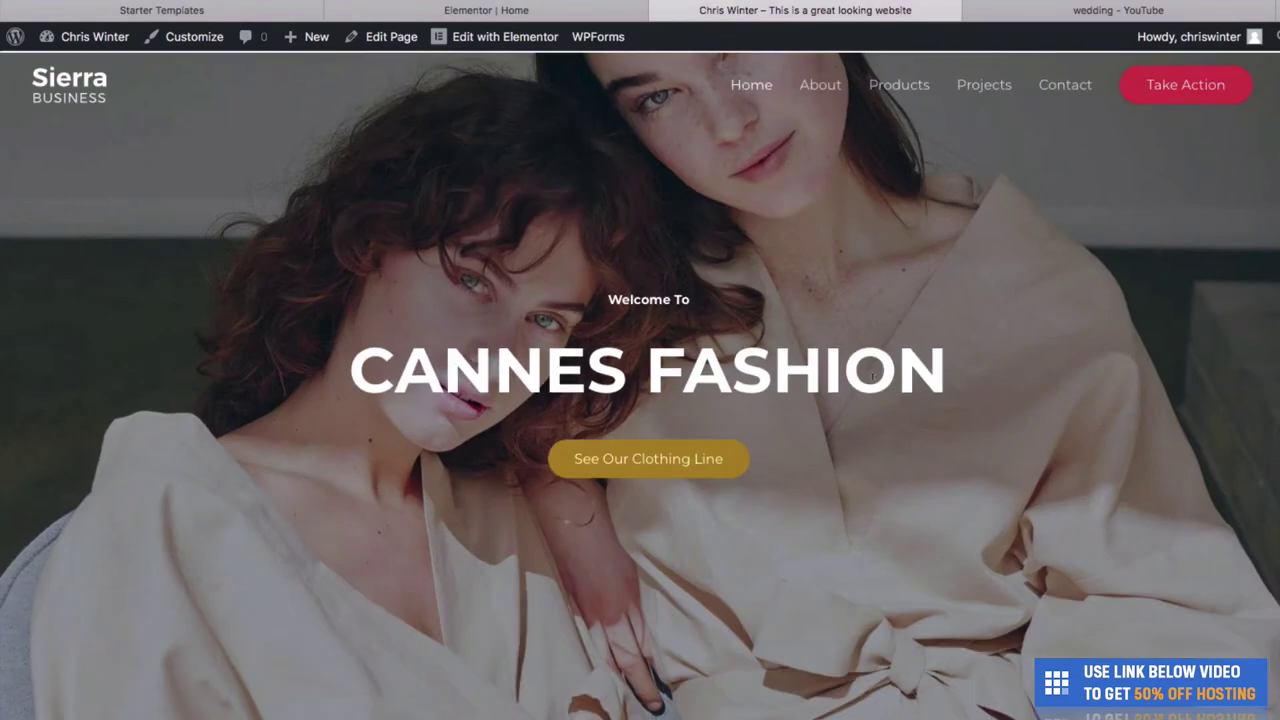
scroll(964, 517, "down", 10)
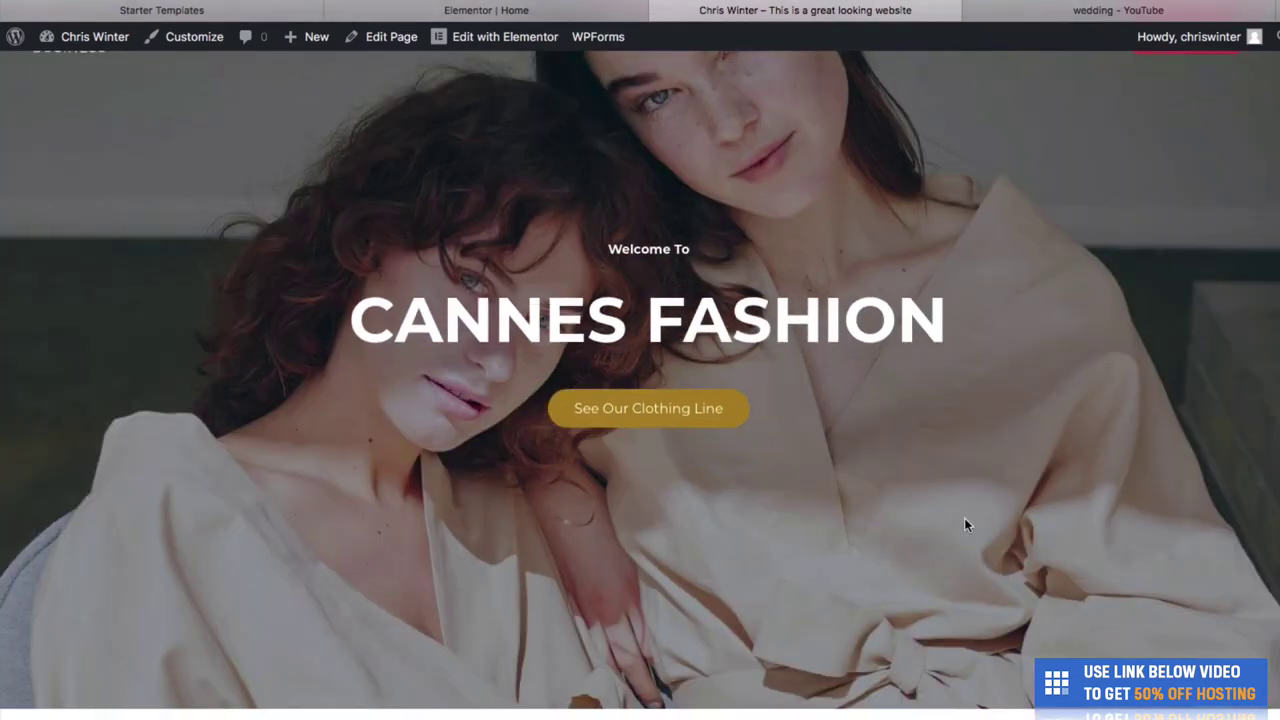
scroll(964, 525, "down", 10)
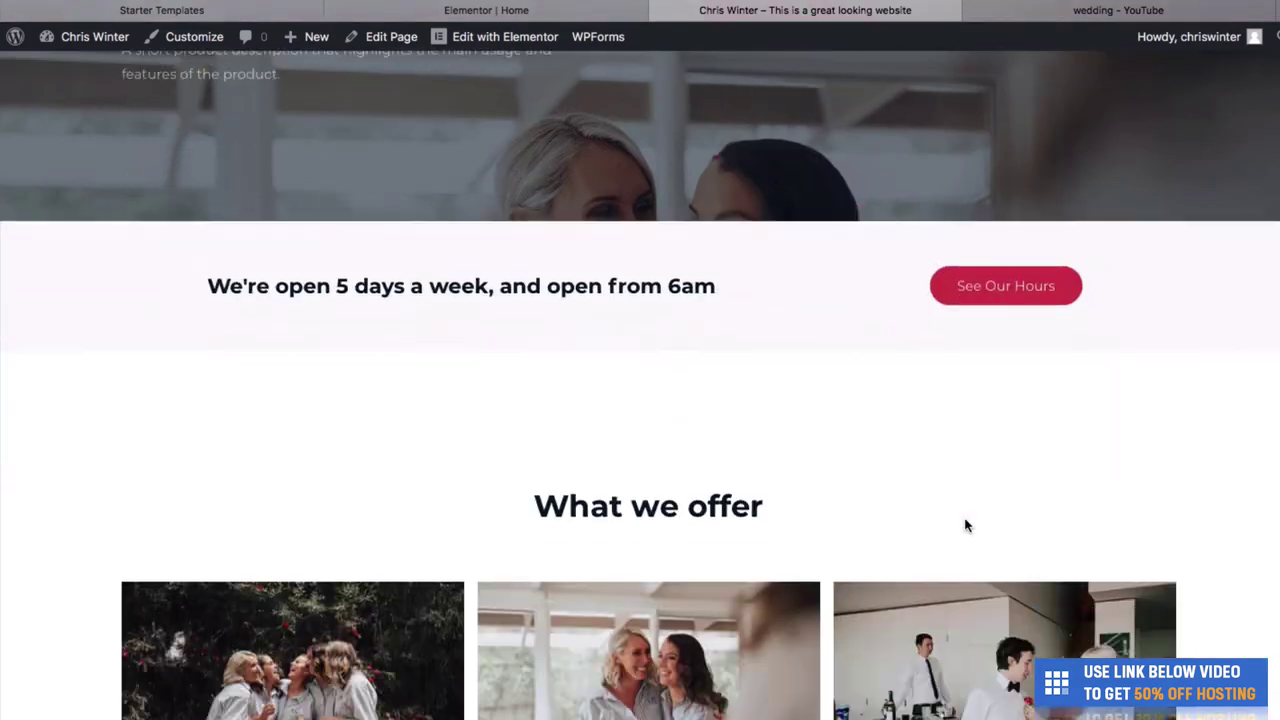
scroll(964, 525, "up", 4)
scroll(966, 525, "up", 3)
scroll(966, 525, "down", 10)
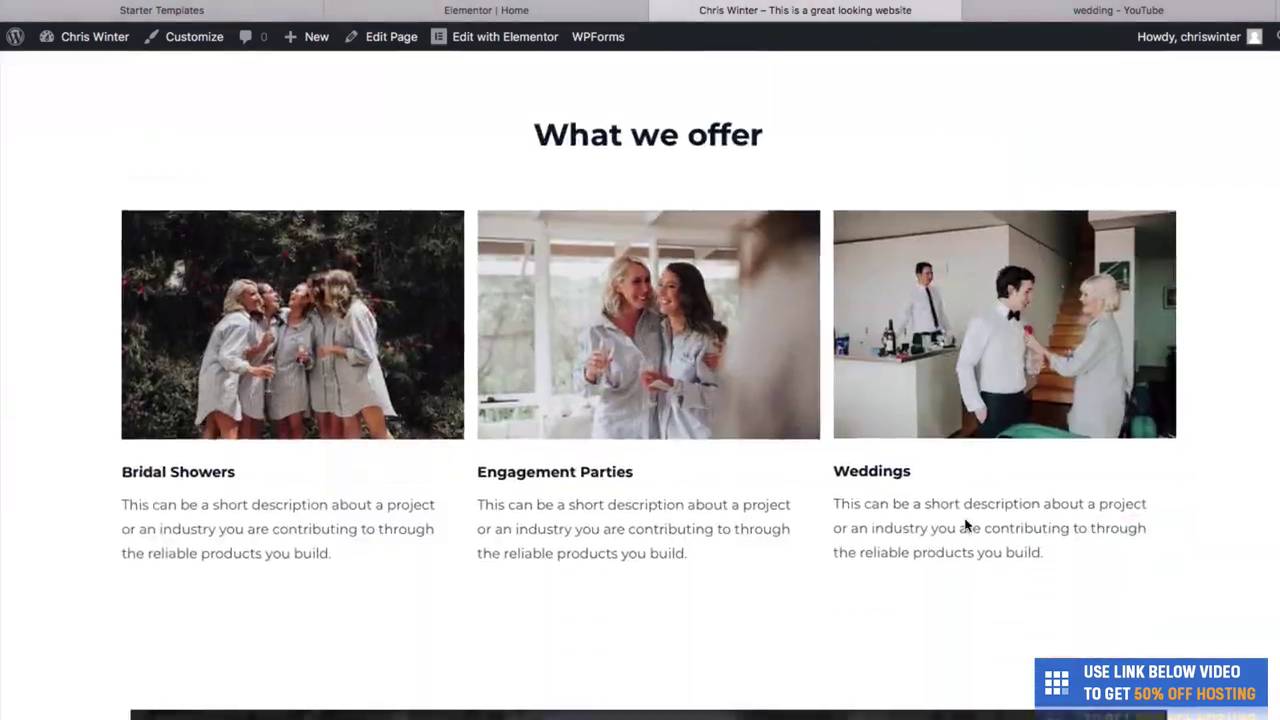
scroll(966, 525, "up", 4)
scroll(966, 524, "up", 15)
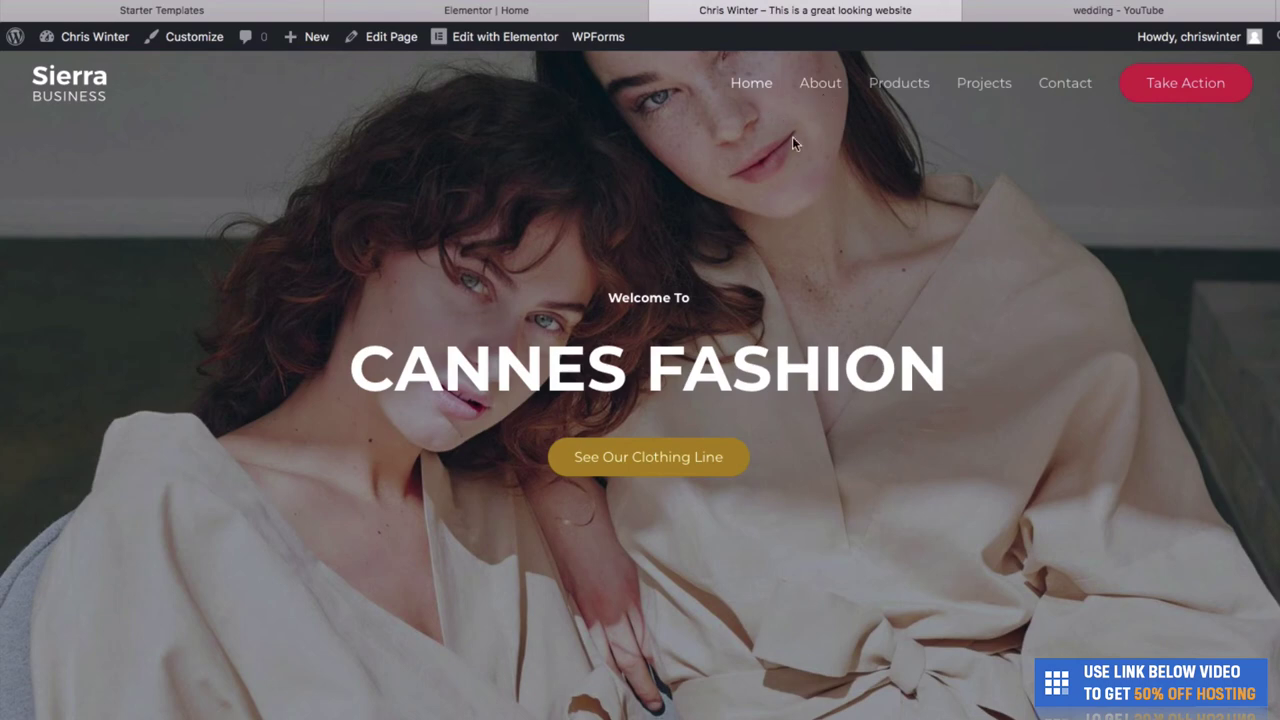
- Open the About page in Elementor and shorten its ABOUT US heading to ABOUT
left_click(817, 88)
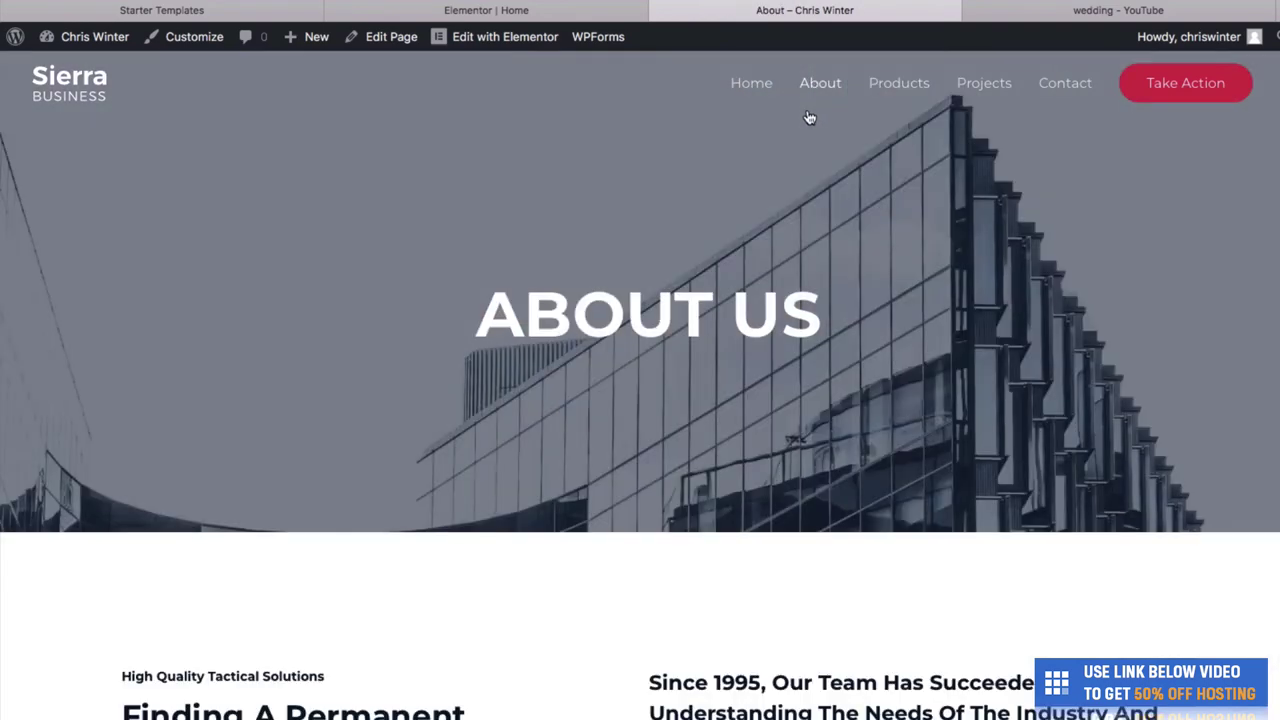
mouse_move(489, 44)
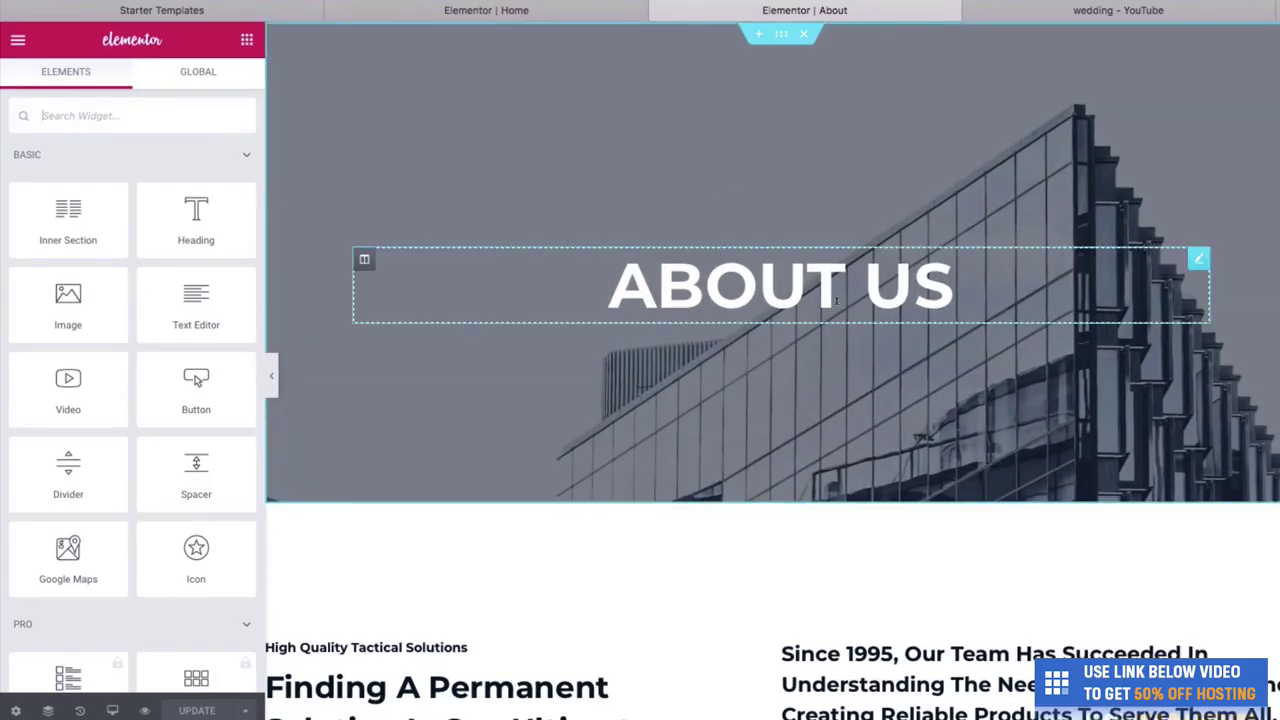
left_click(971, 278)
key("BackSpace")
key("BackSpace")
key("BackSpace")
key("BackSpace")
key("BackSpace")
key("BackSpace")
key("BackSpace")
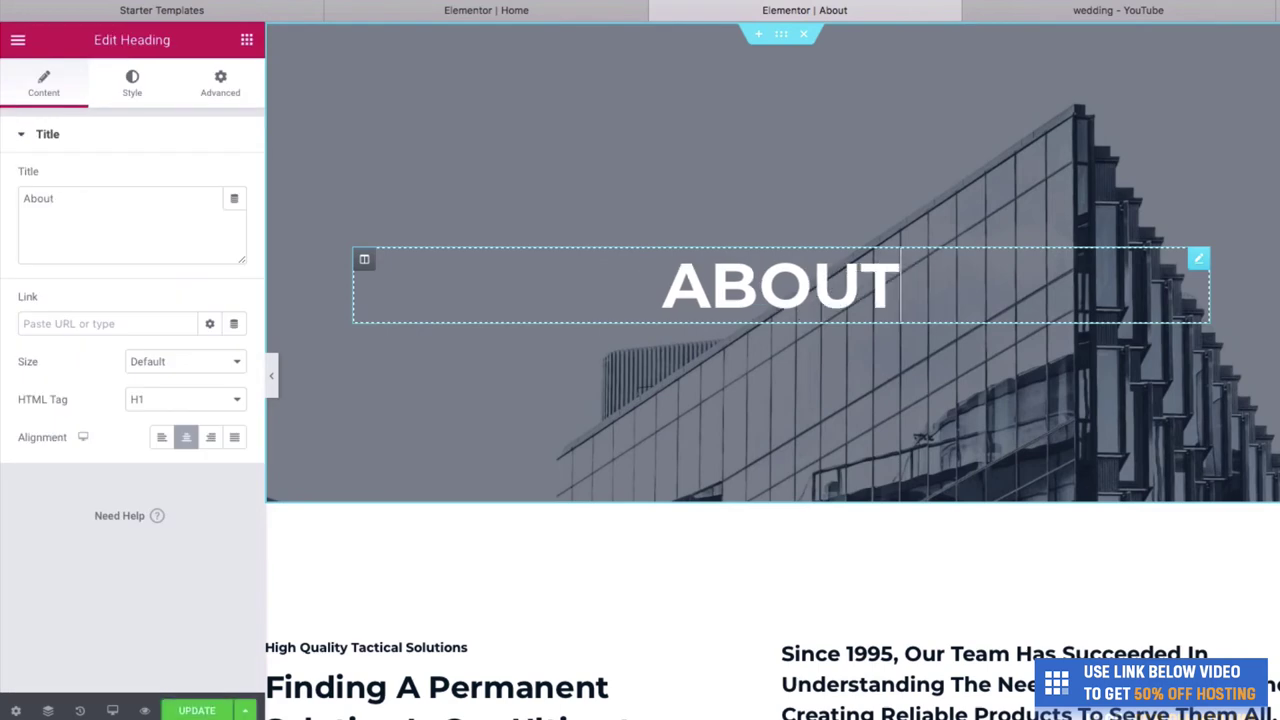